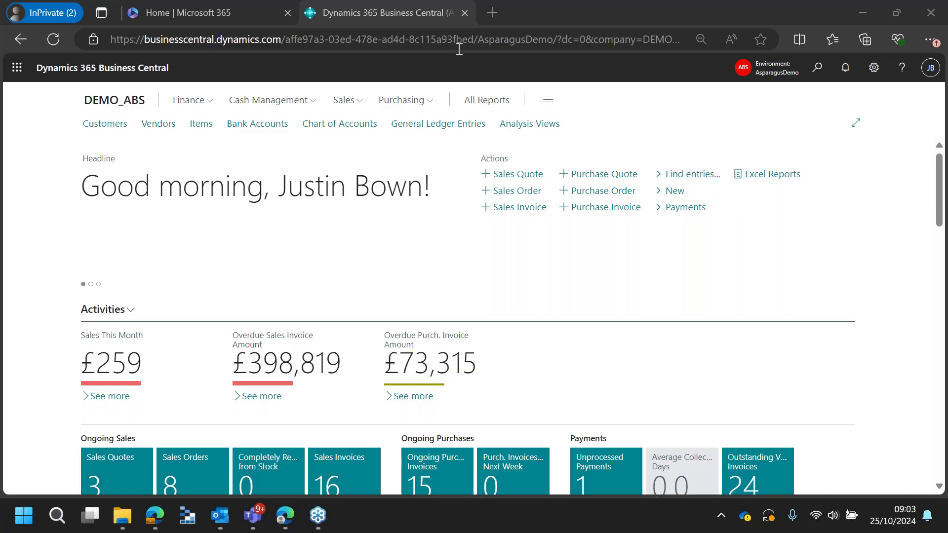
View the Microsoft 365 app launcher, return to Business Central, and check the duplicate option for its browser tab.
{"action": "left_click", "coordinate": [211, 7]}
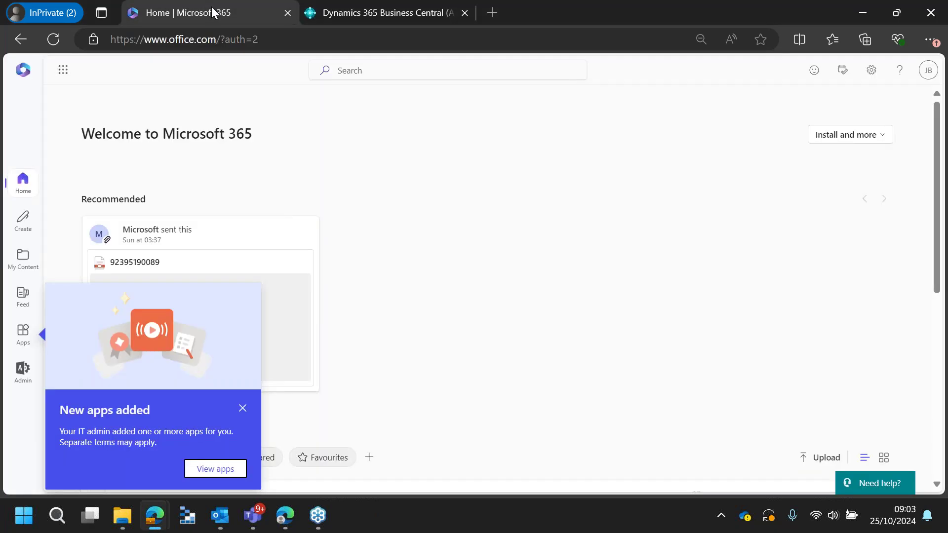
{"action": "left_click", "coordinate": [62, 70]}
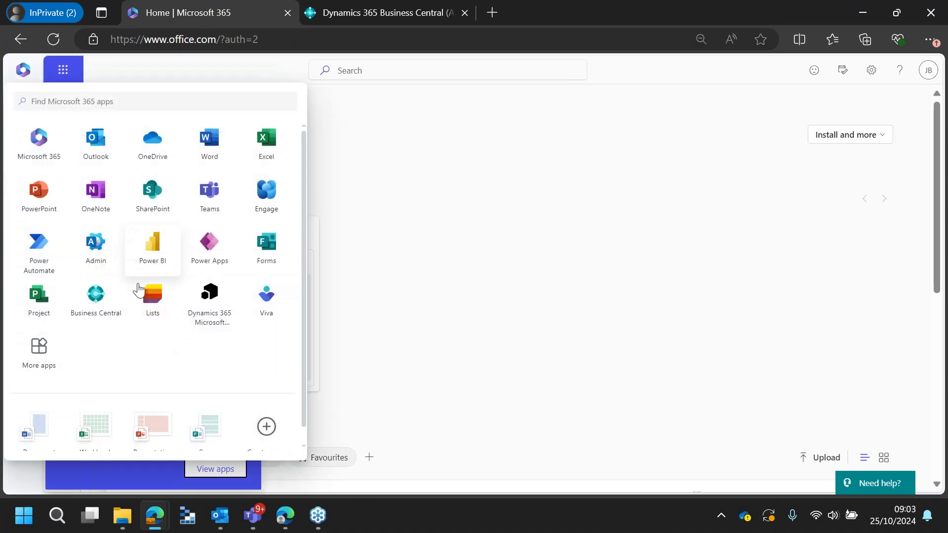
{"action": "left_click", "coordinate": [344, 12]}
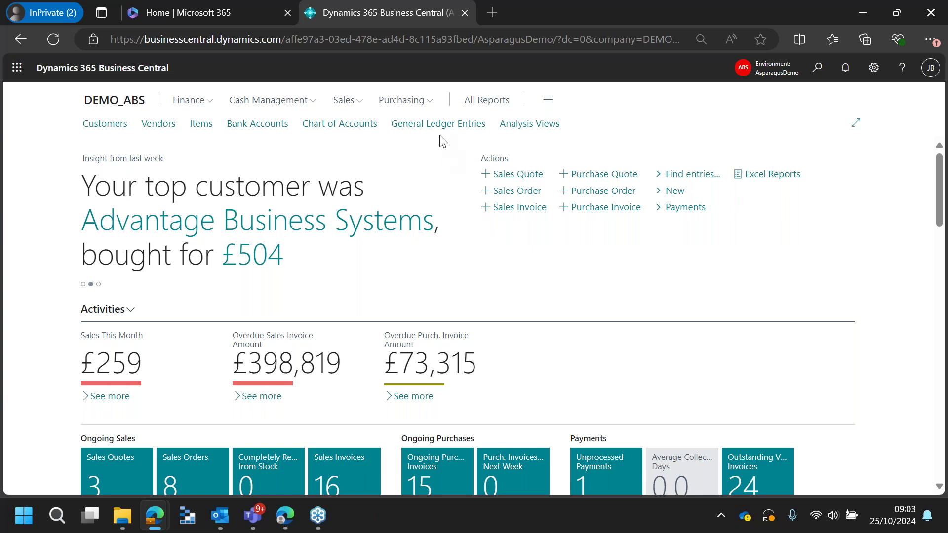
{"action": "right_click", "coordinate": [400, 14]}
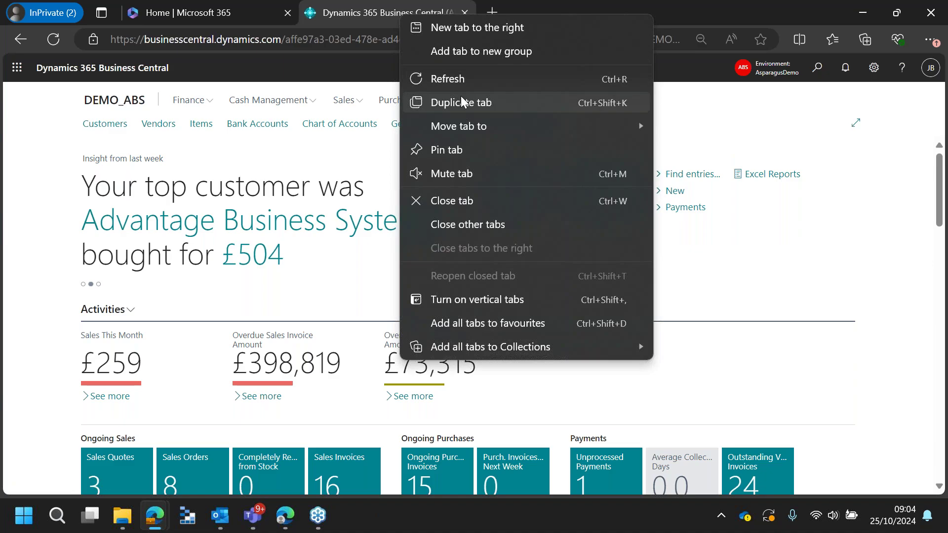
{"action": "left_click", "coordinate": [750, 127]}
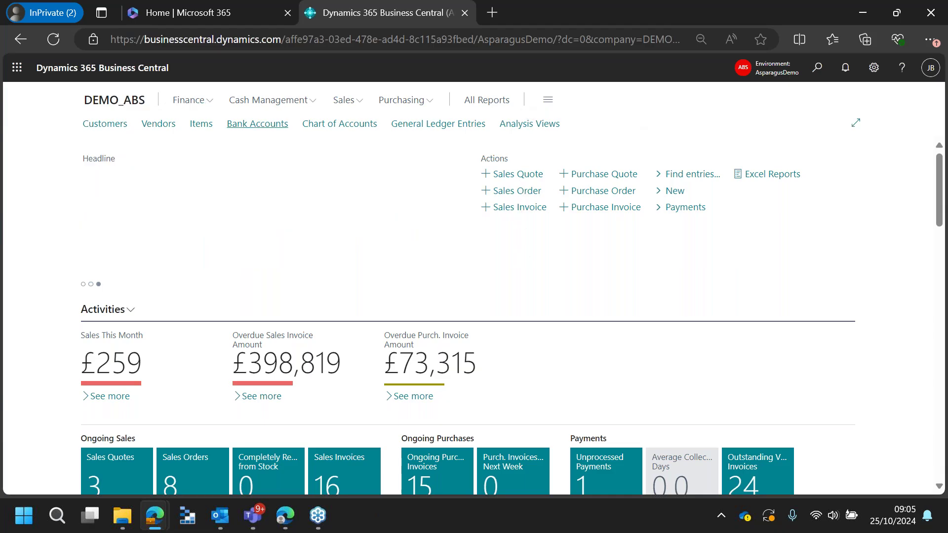
View the Finance navigation links and open the role explorer showing the features of all roles.
{"action": "left_click", "coordinate": [206, 100]}
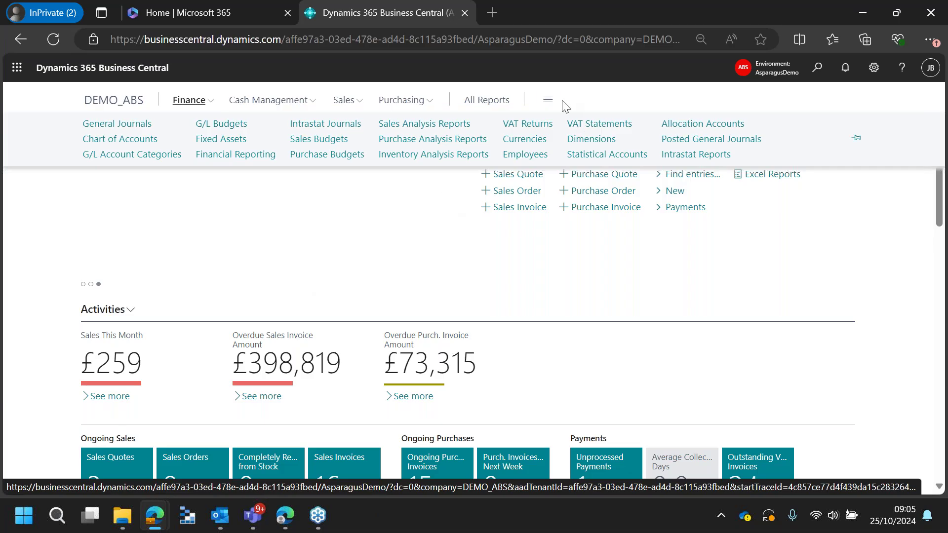
{"action": "left_click", "coordinate": [547, 102]}
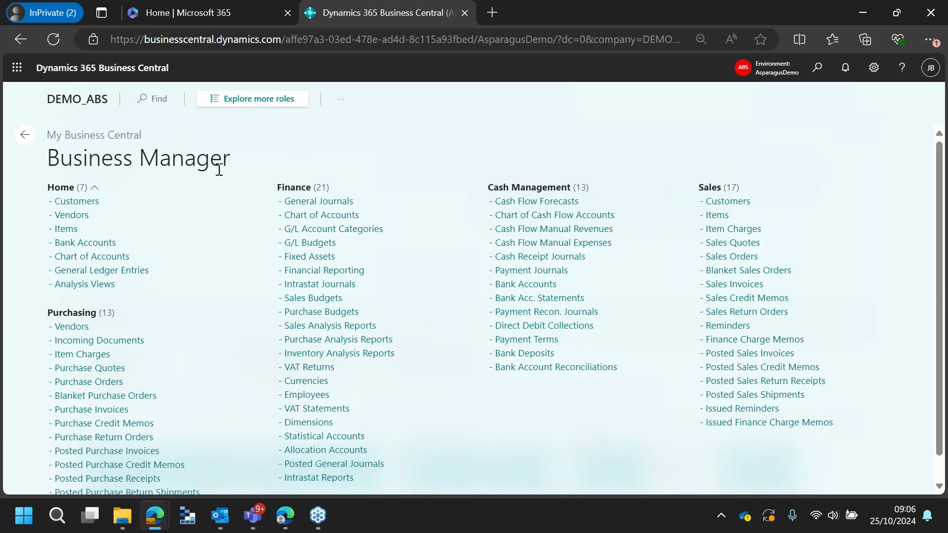
{"action": "left_click", "coordinate": [246, 101]}
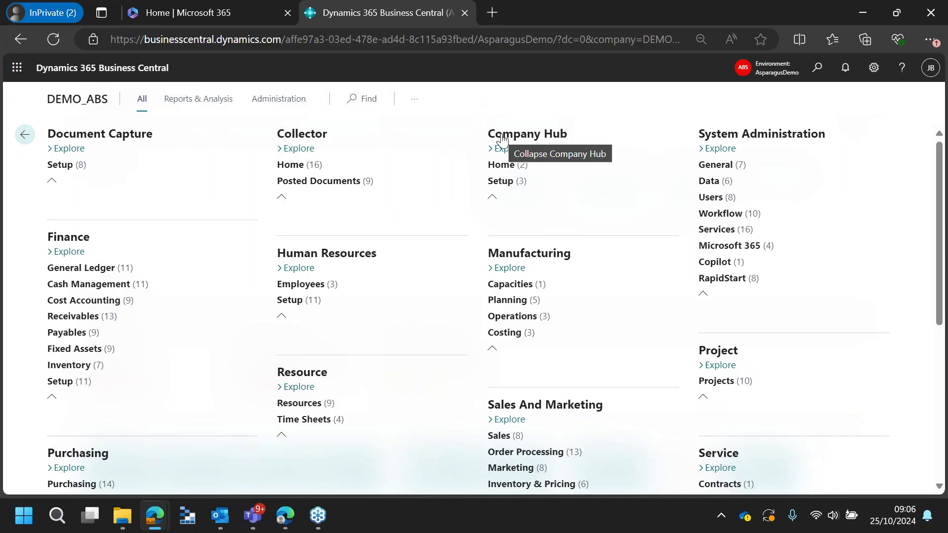
Find "cus" in the role explorer, expand Sales under Sales And Marketing, and return to the home page.
{"action": "left_click", "coordinate": [363, 100]}
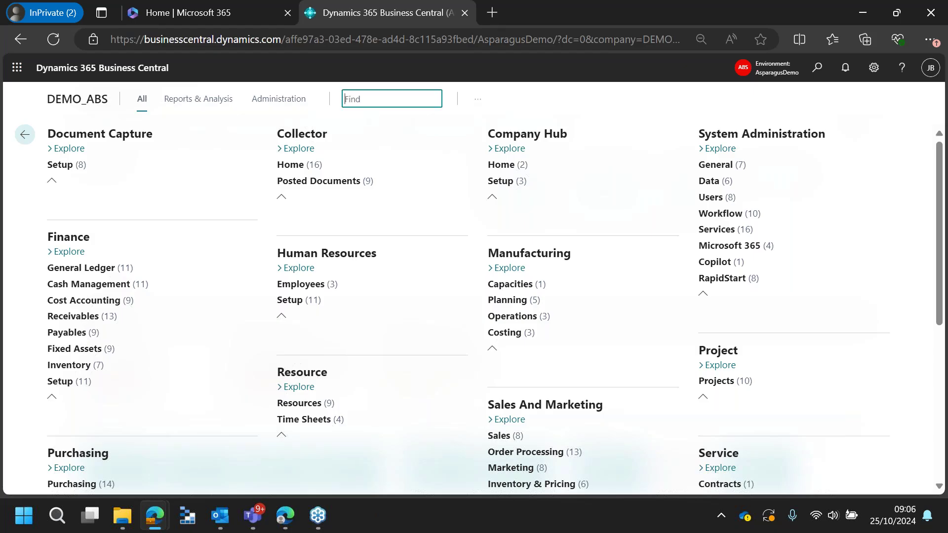
{"action": "scroll", "coordinate": [612, 202], "scroll_direction": "down", "scroll_amount": 2}
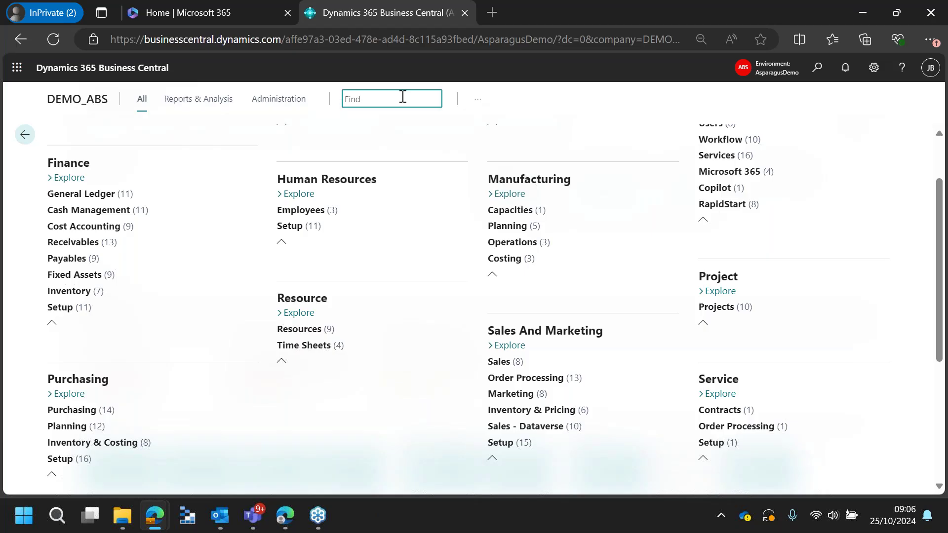
{"action": "type", "text": "cus"}
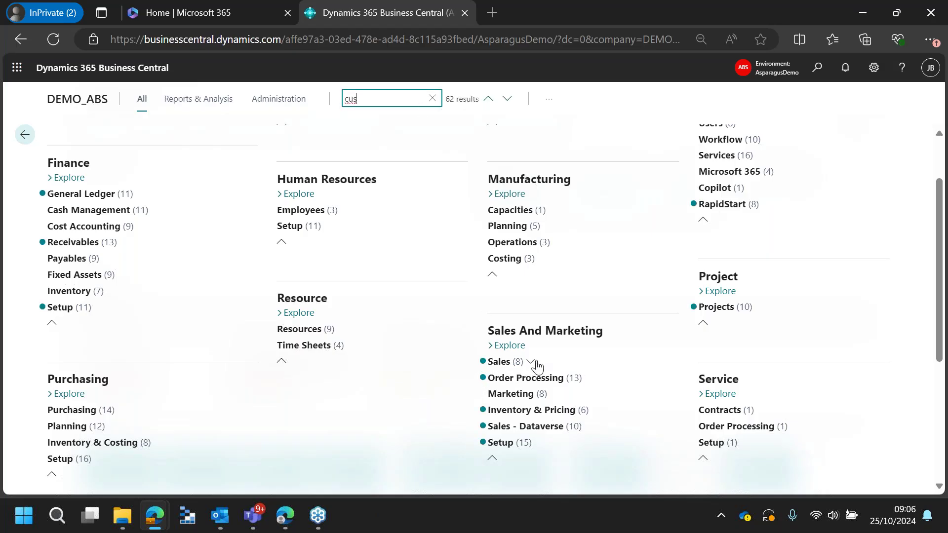
{"action": "left_click", "coordinate": [524, 363]}
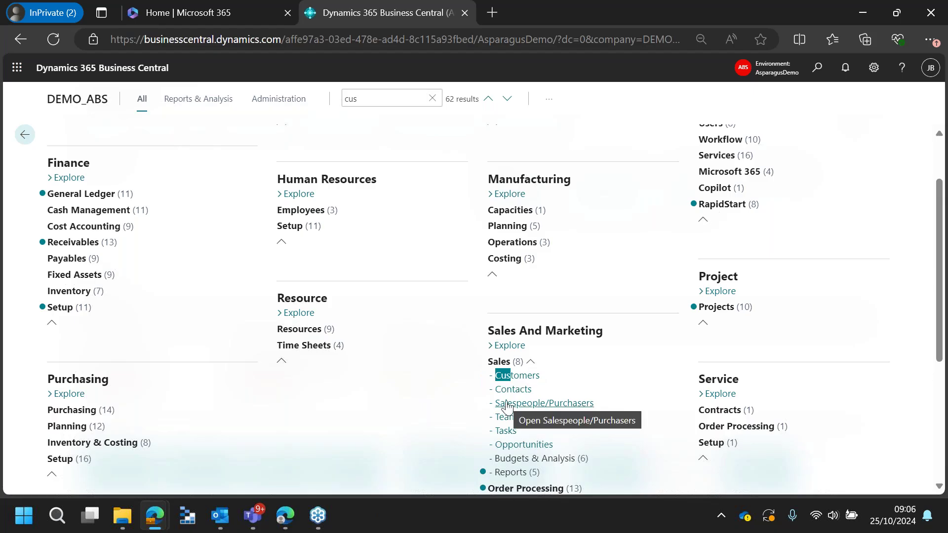
{"action": "scroll", "coordinate": [507, 407], "scroll_direction": "down", "scroll_amount": 1}
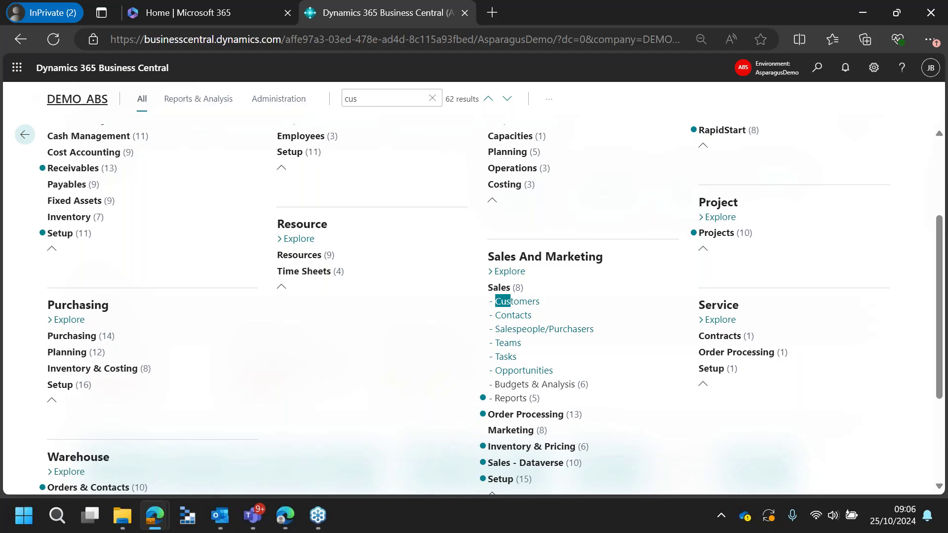
{"action": "left_click", "coordinate": [77, 99]}
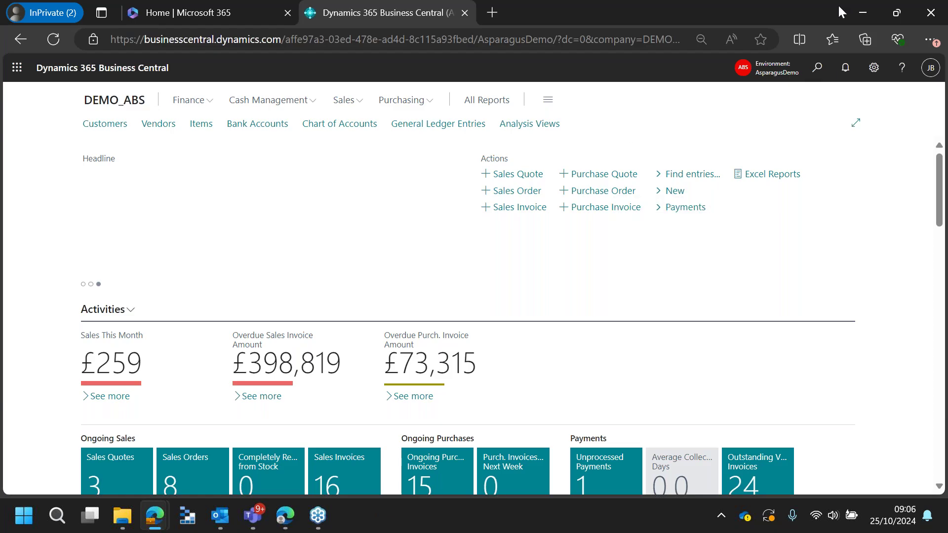
Search the whole system for "cus" and browse all matching pages and tasks.
{"action": "left_click", "coordinate": [818, 69]}
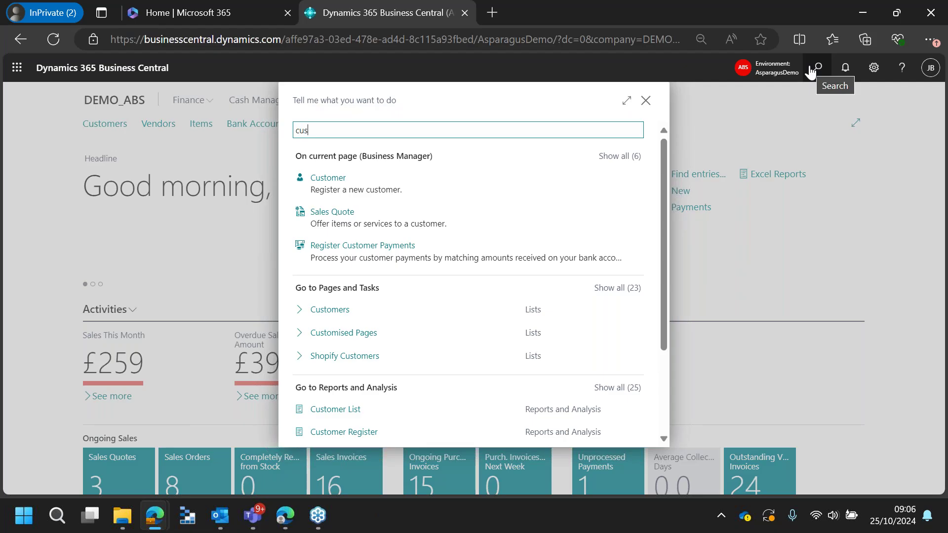
{"action": "scroll", "coordinate": [542, 280], "scroll_direction": "down", "scroll_amount": 1}
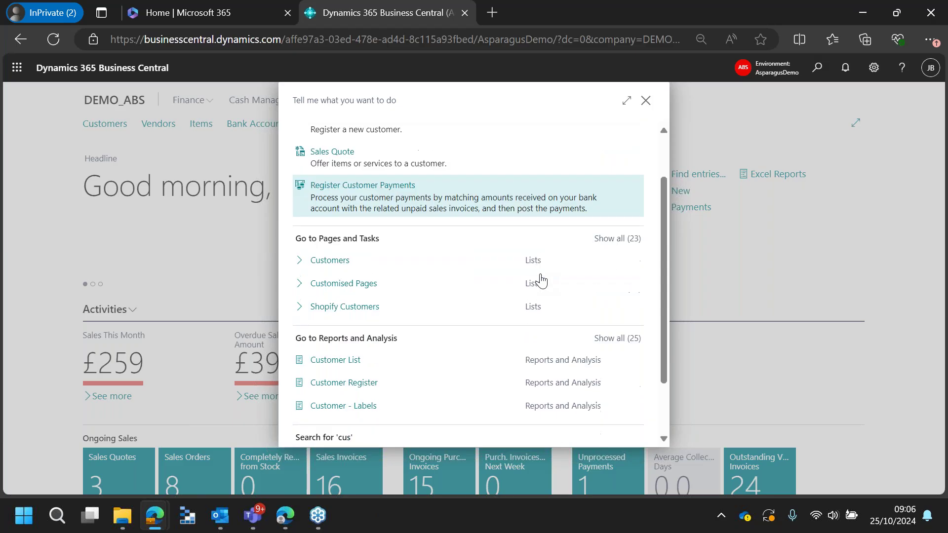
{"action": "scroll", "coordinate": [500, 269], "scroll_direction": "down", "scroll_amount": 1}
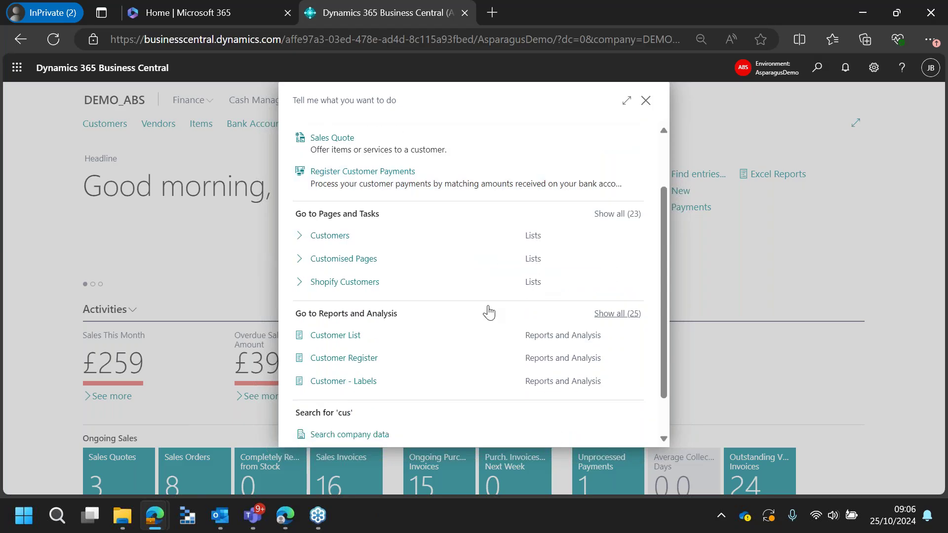
{"action": "left_click", "coordinate": [620, 215]}
{"action": "scroll", "coordinate": [618, 229], "scroll_direction": "down", "scroll_amount": 4}
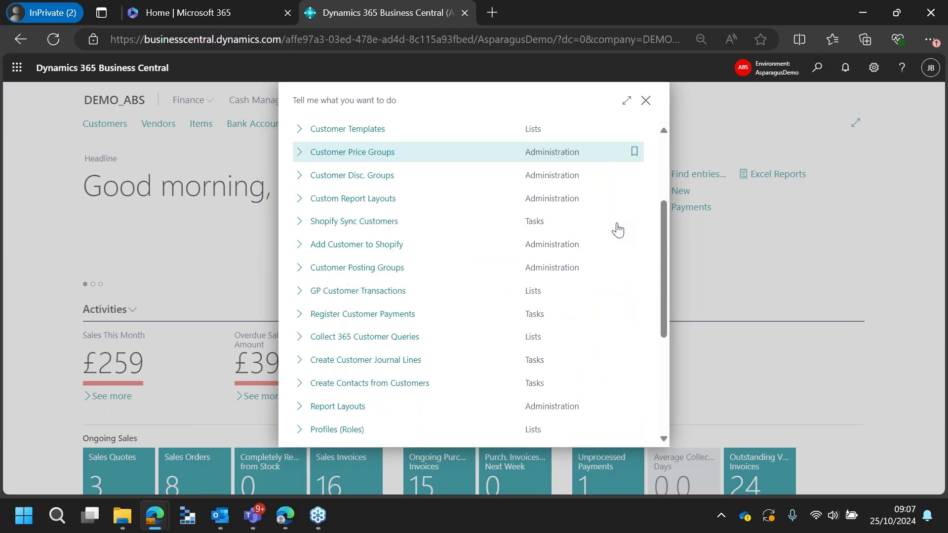
{"action": "scroll", "coordinate": [618, 228], "scroll_direction": "up", "scroll_amount": 6}
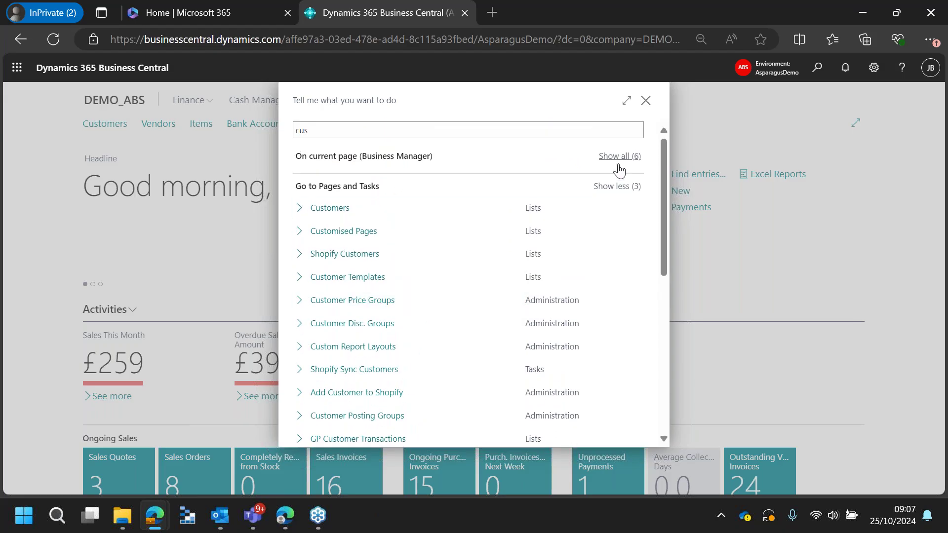
Collapse the pages and tasks results, browse all matching reports and analysis, and close the search.
{"action": "left_click", "coordinate": [615, 186]}
{"action": "scroll", "coordinate": [402, 313], "scroll_direction": "down", "scroll_amount": 1}
{"action": "left_click", "coordinate": [620, 317]}
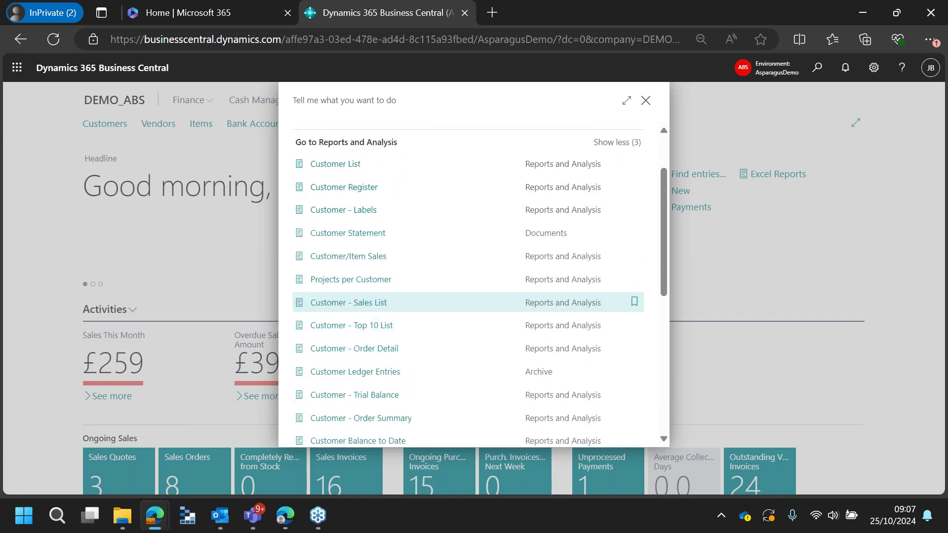
{"action": "scroll", "coordinate": [516, 254], "scroll_direction": "down", "scroll_amount": 3}
{"action": "scroll", "coordinate": [515, 254], "scroll_direction": "down", "scroll_amount": 2}
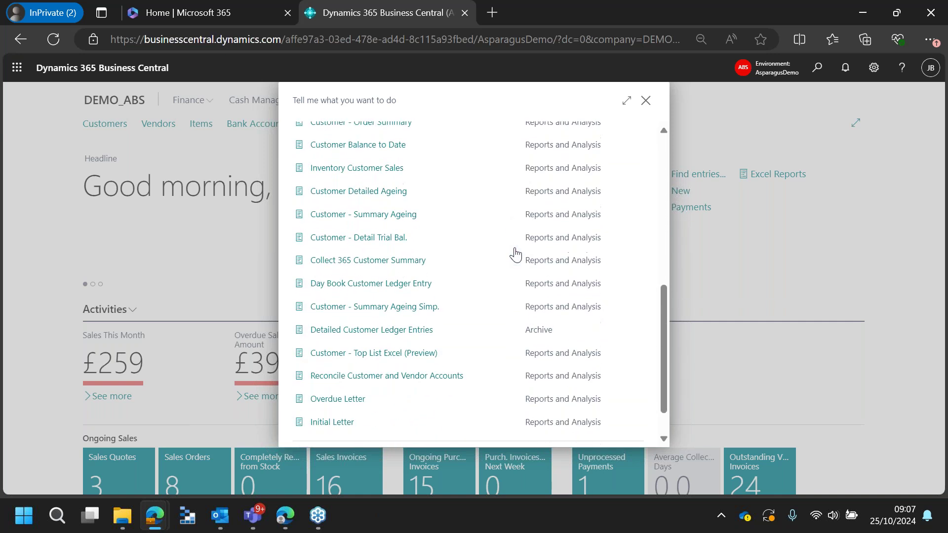
{"action": "scroll", "coordinate": [516, 254], "scroll_direction": "up", "scroll_amount": 5}
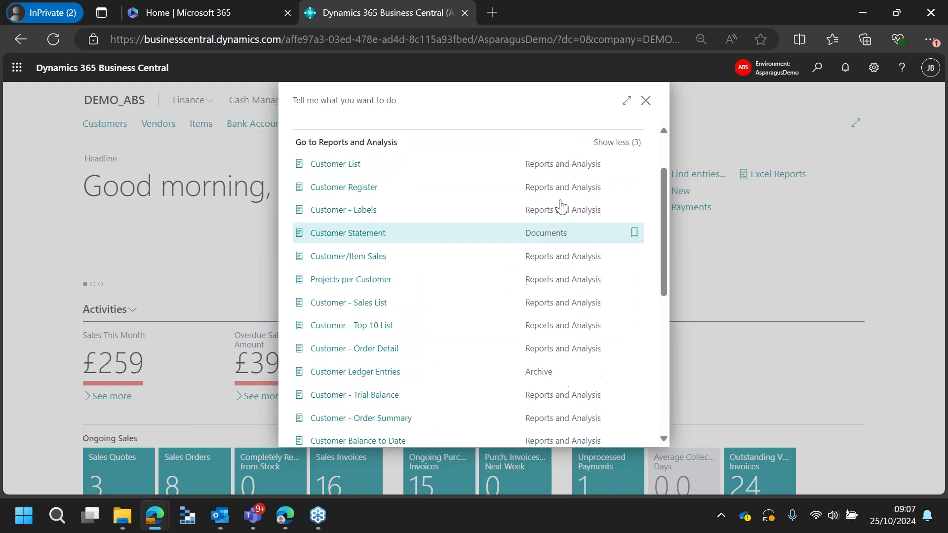
{"action": "scroll", "coordinate": [529, 221], "scroll_direction": "up", "scroll_amount": 2}
{"action": "left_click", "coordinate": [395, 131]}
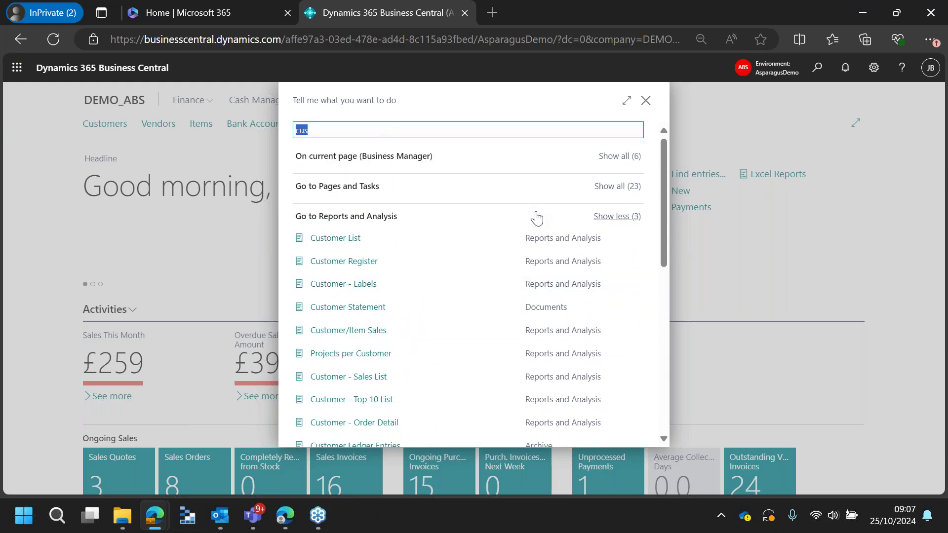
{"action": "left_click", "coordinate": [646, 101]}
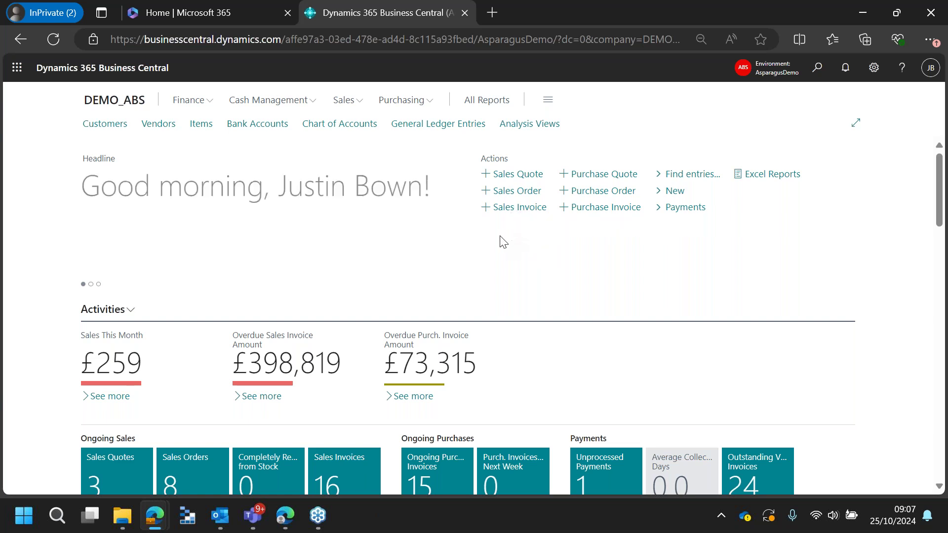
Look over the home page tiles, view the ledger entries behind Overdue Sales Invoice Amount, and return to the home page.
{"action": "scroll", "coordinate": [501, 241], "scroll_direction": "down", "scroll_amount": 2}
{"action": "scroll", "coordinate": [626, 267], "scroll_direction": "down", "scroll_amount": 3}
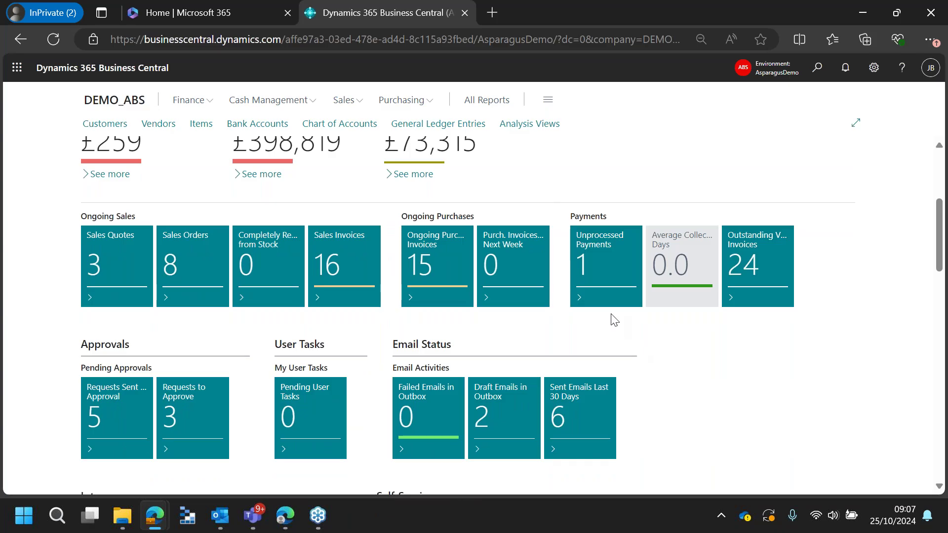
{"action": "scroll", "coordinate": [612, 316], "scroll_direction": "up", "scroll_amount": 2}
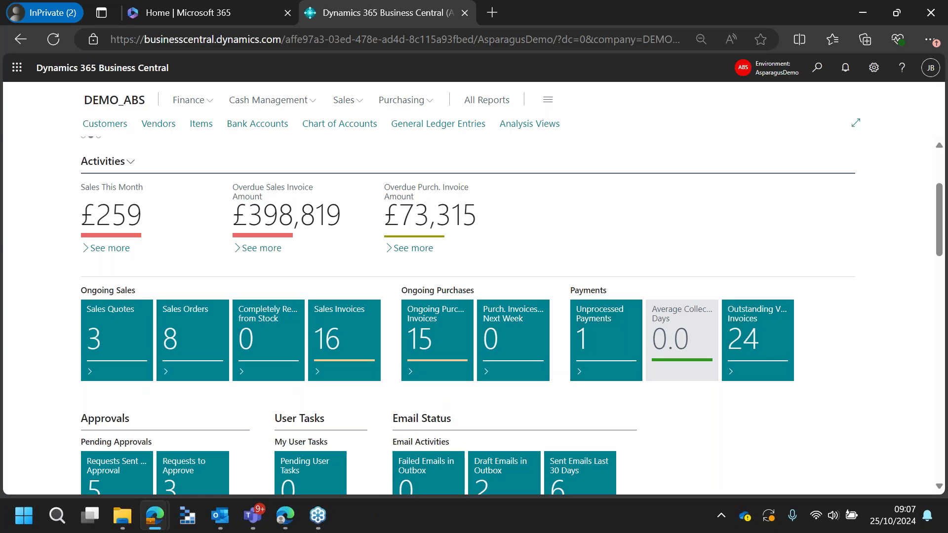
{"action": "left_click", "coordinate": [285, 222]}
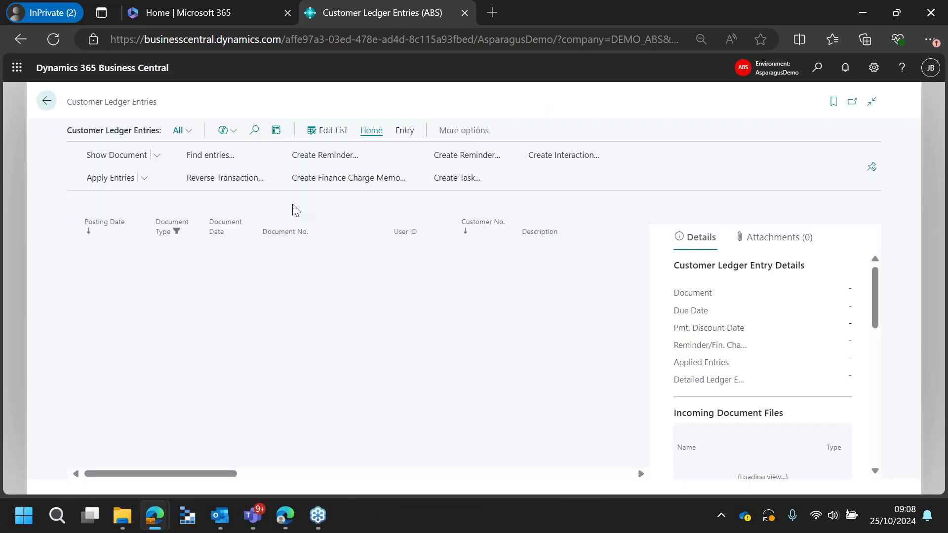
{"action": "scroll", "coordinate": [299, 308], "scroll_direction": "down", "scroll_amount": 2}
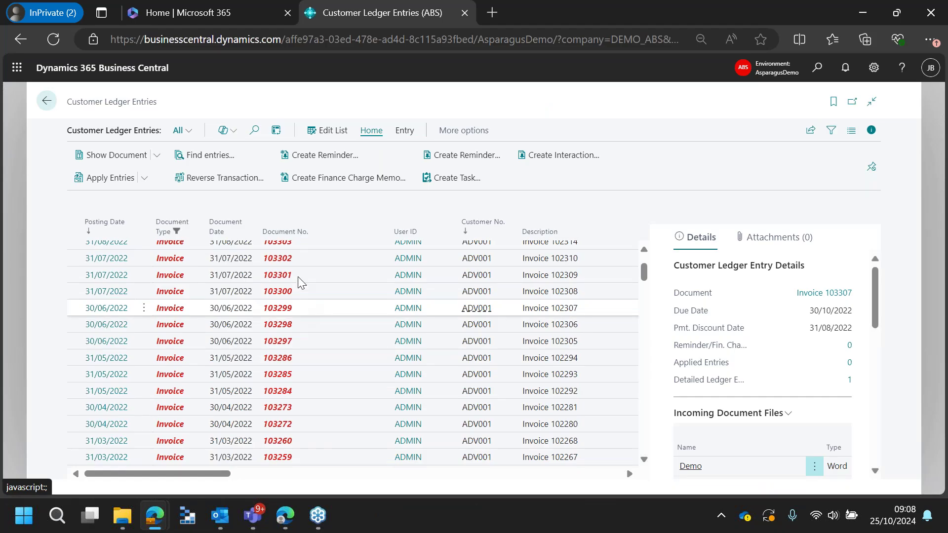
{"action": "left_click", "coordinate": [45, 103]}
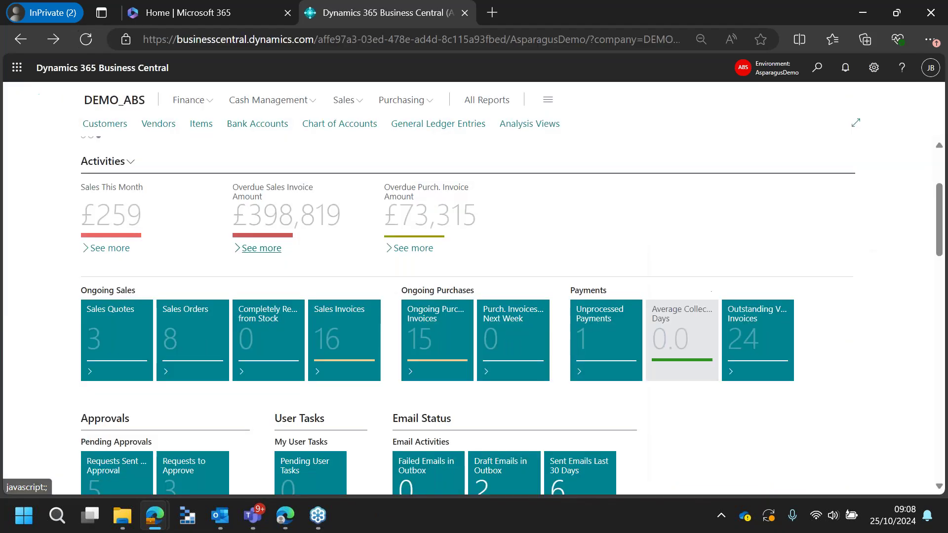
View the list behind the Sales Orders tile under Ongoing Sales and return to the home page.
{"action": "scroll", "coordinate": [281, 239], "scroll_direction": "down", "scroll_amount": 2}
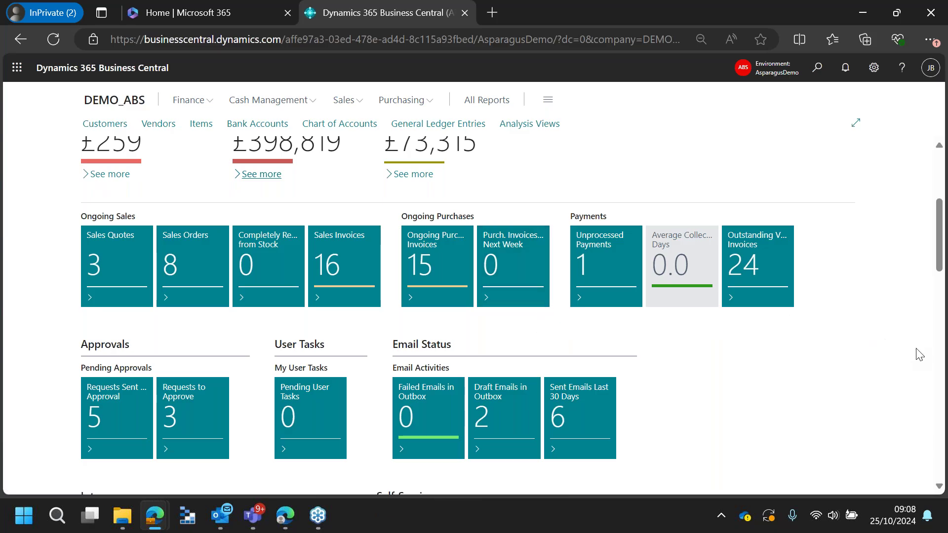
{"action": "left_click", "coordinate": [280, 216]}
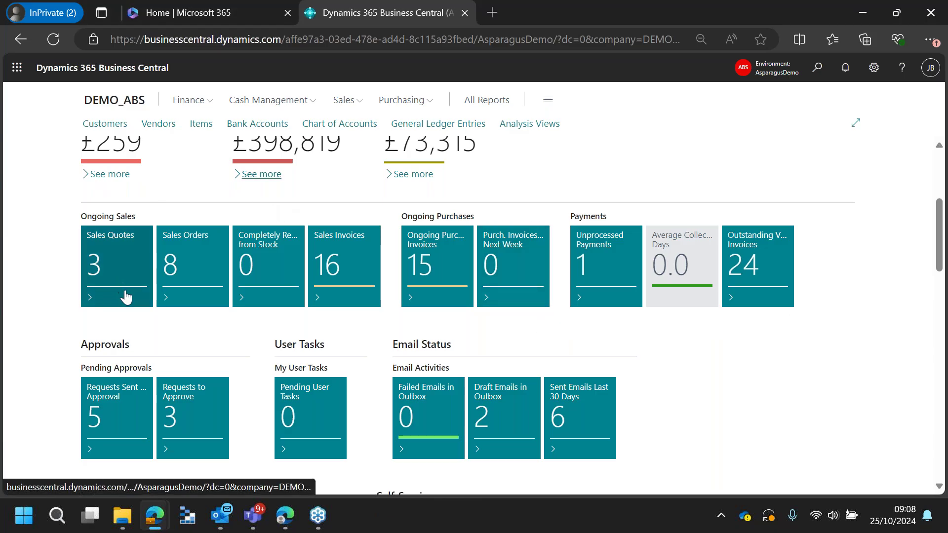
{"action": "left_click", "coordinate": [192, 267]}
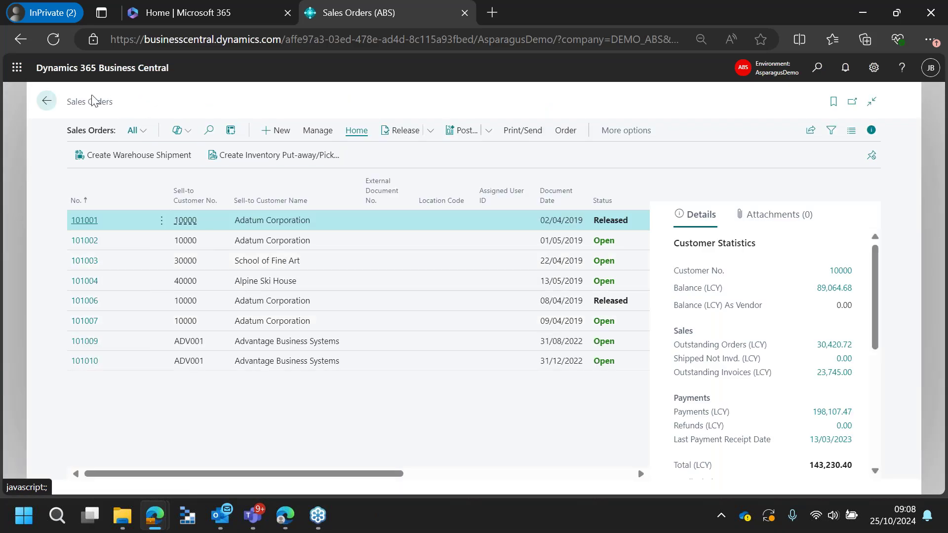
{"action": "left_click", "coordinate": [46, 101]}
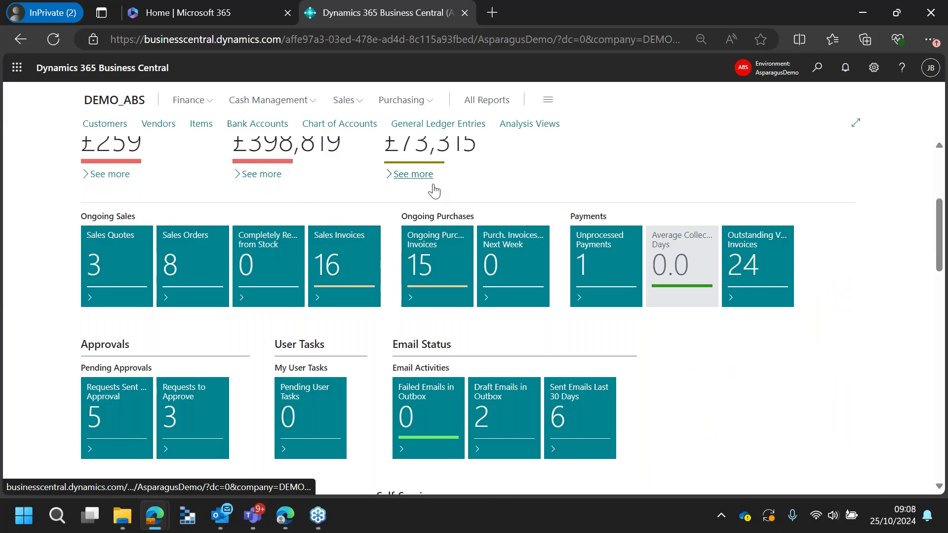
Open the cue setup for the Activities section of the home page.
{"action": "scroll", "coordinate": [215, 177], "scroll_direction": "up", "scroll_amount": 2}
{"action": "left_click", "coordinate": [129, 163]}
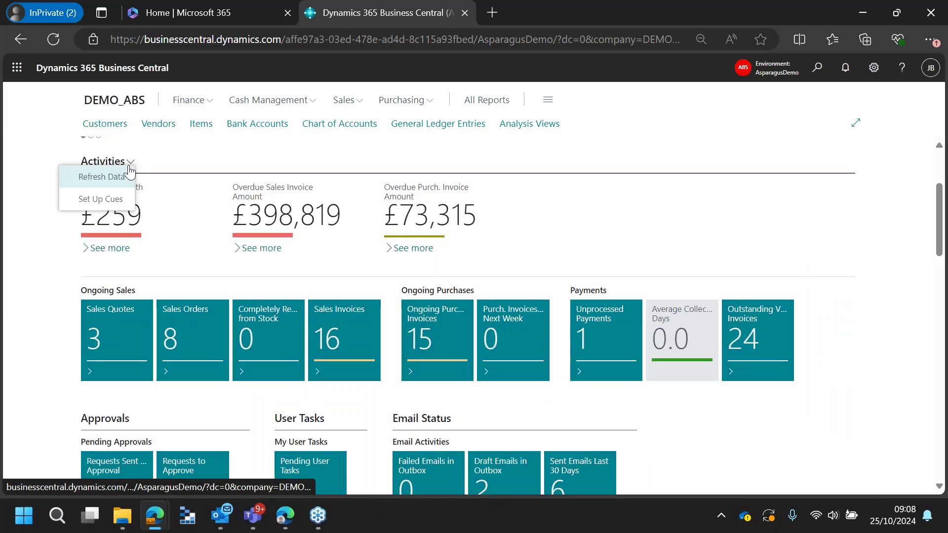
{"action": "left_click", "coordinate": [109, 200]}
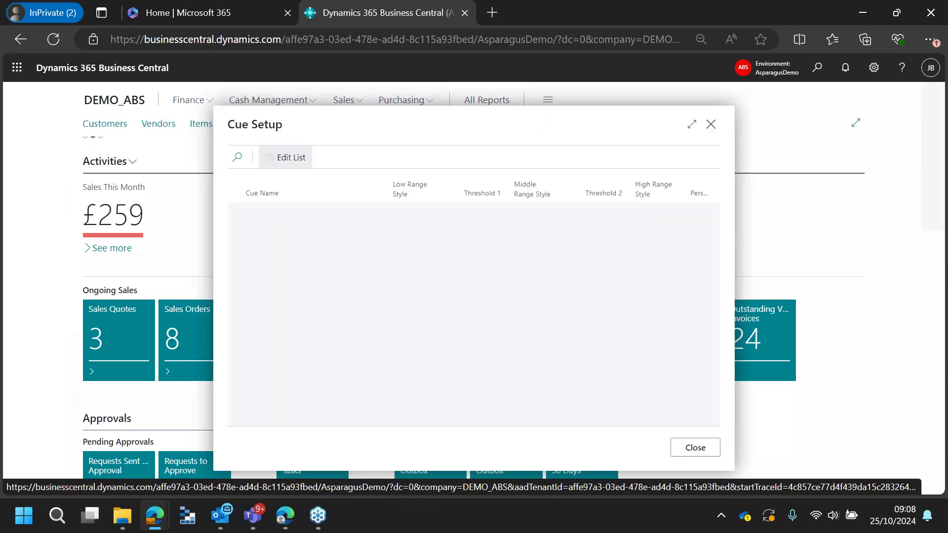
Look through the range styles and thresholds in the cue setup, including Sales This Month, and close it.
{"action": "scroll", "coordinate": [562, 274], "scroll_direction": "down", "scroll_amount": 3}
{"action": "scroll", "coordinate": [561, 272], "scroll_direction": "down", "scroll_amount": 2}
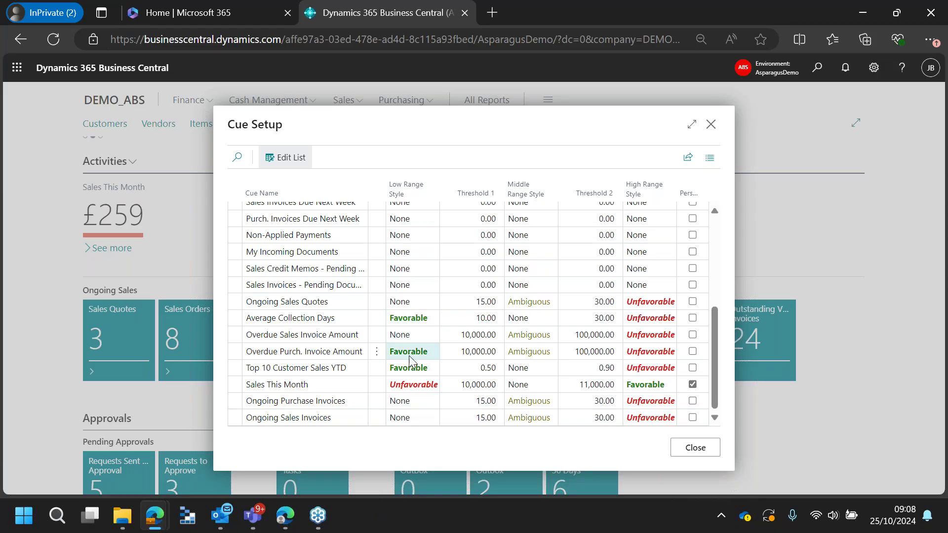
{"action": "left_click", "coordinate": [691, 448]}
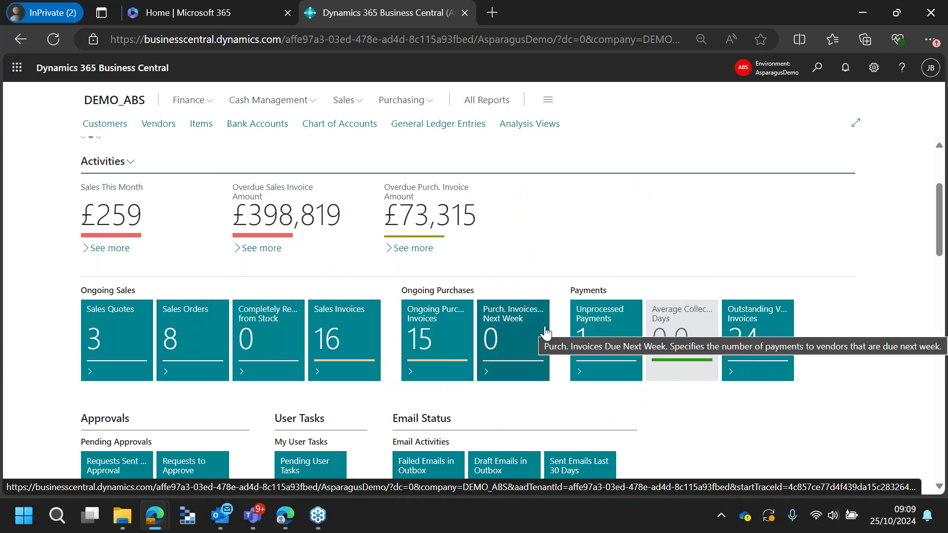
View the list of key performance indicator charts available for Business Performance and close the list.
{"action": "scroll", "coordinate": [547, 332], "scroll_direction": "down", "scroll_amount": 10}
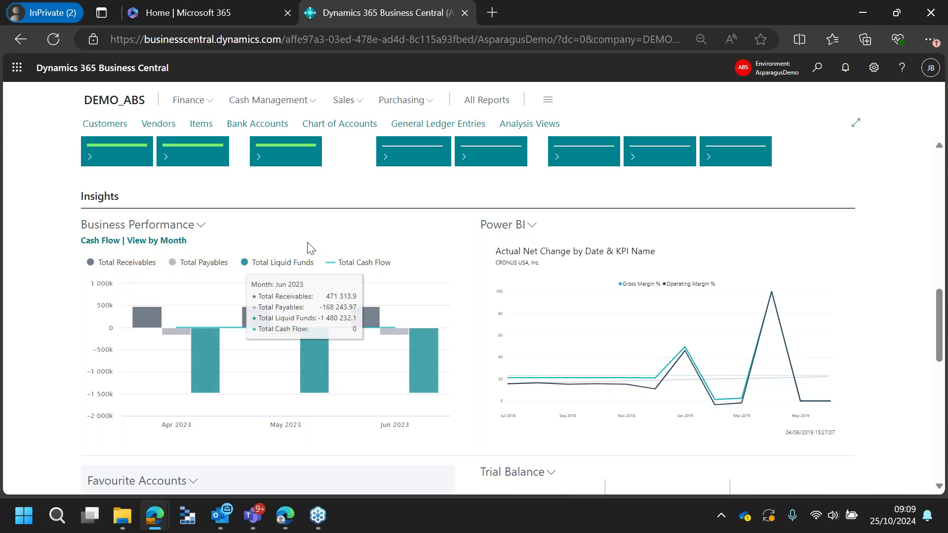
{"action": "left_click", "coordinate": [199, 227]}
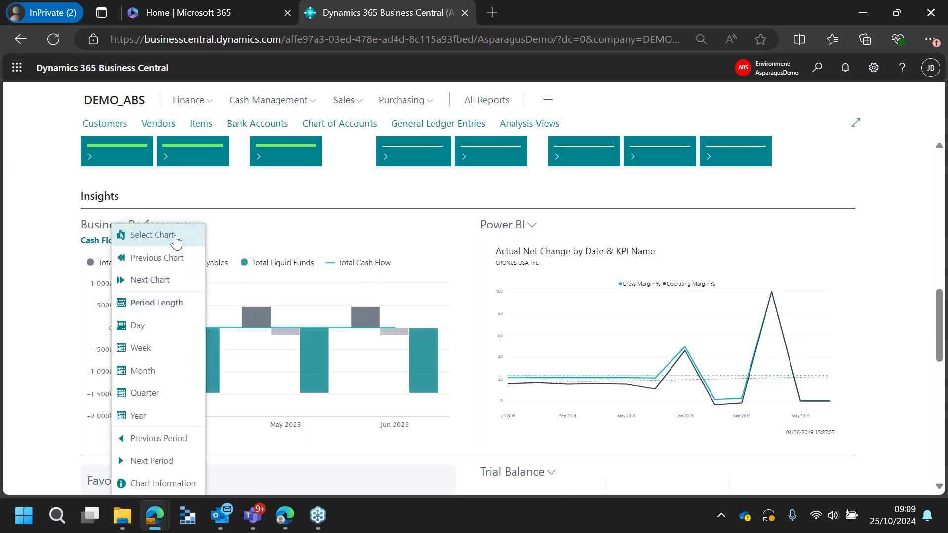
{"action": "left_click", "coordinate": [175, 237]}
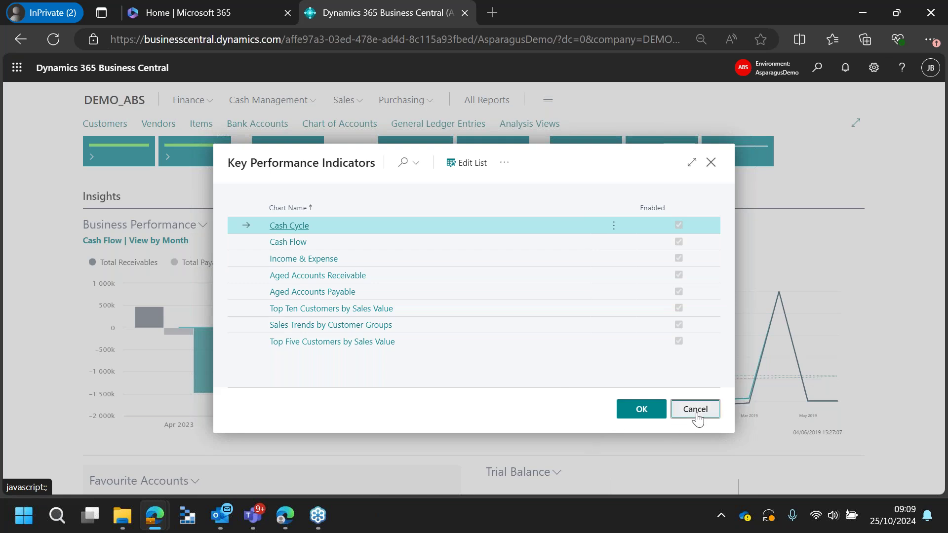
{"action": "left_click", "coordinate": [660, 405]}
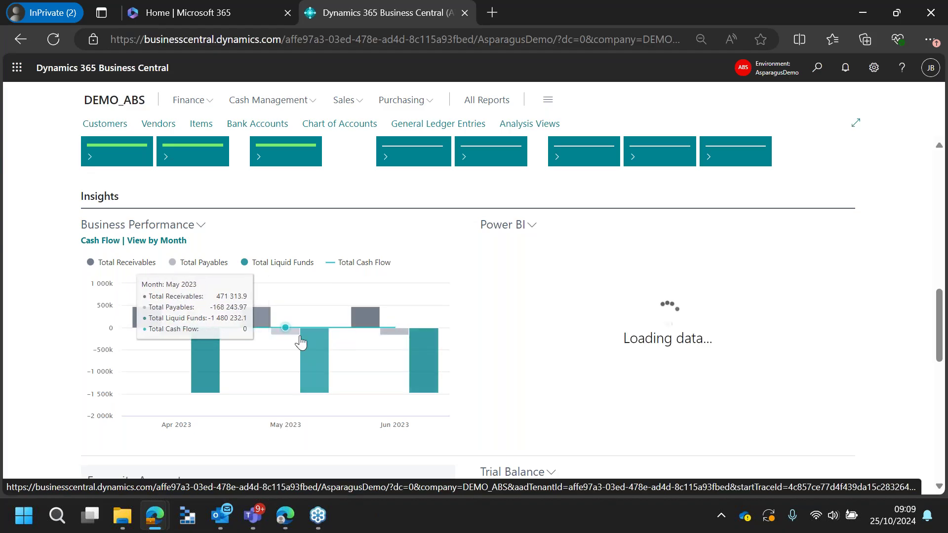
Switch the Business Performance chart to the previous chart, Cash Cycle, and look over its period length options.
{"action": "left_click", "coordinate": [202, 230]}
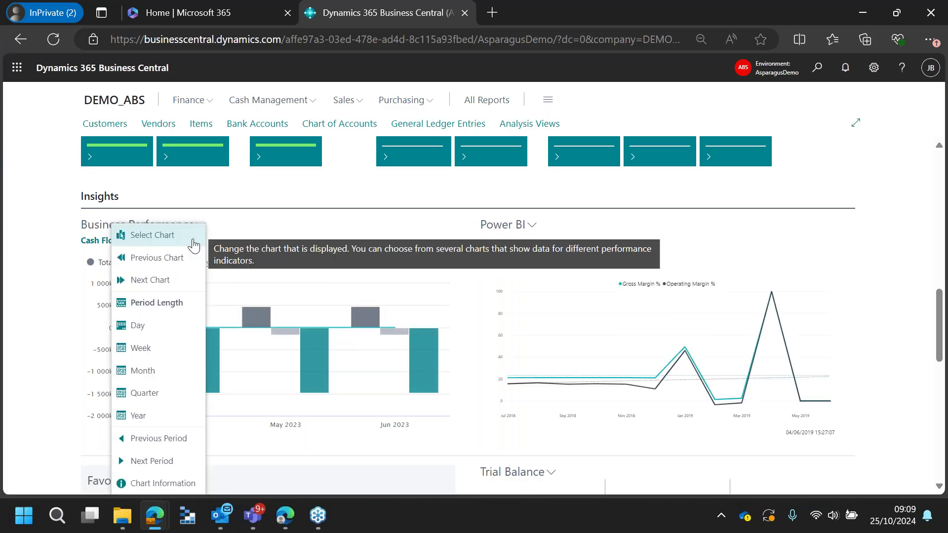
{"action": "left_click", "coordinate": [186, 264]}
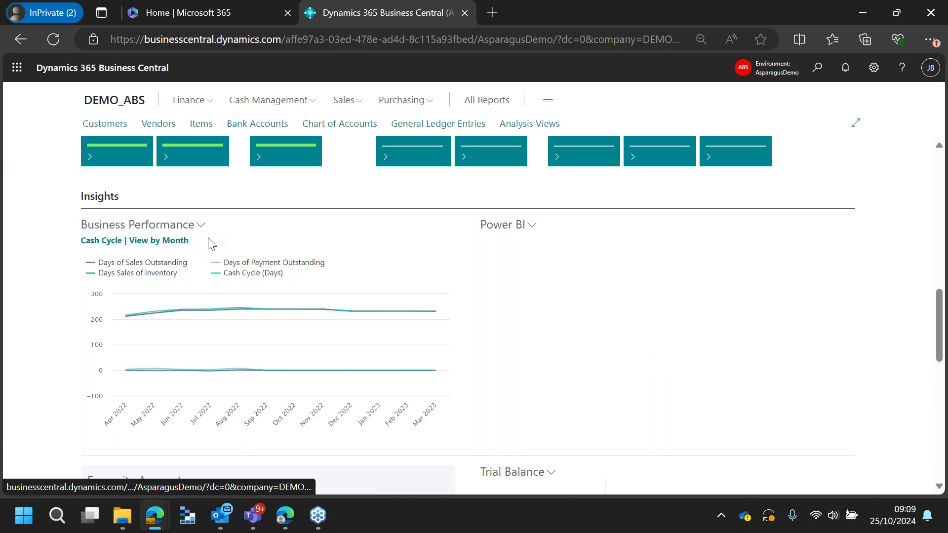
{"action": "mouse_move", "coordinate": [210, 311]}
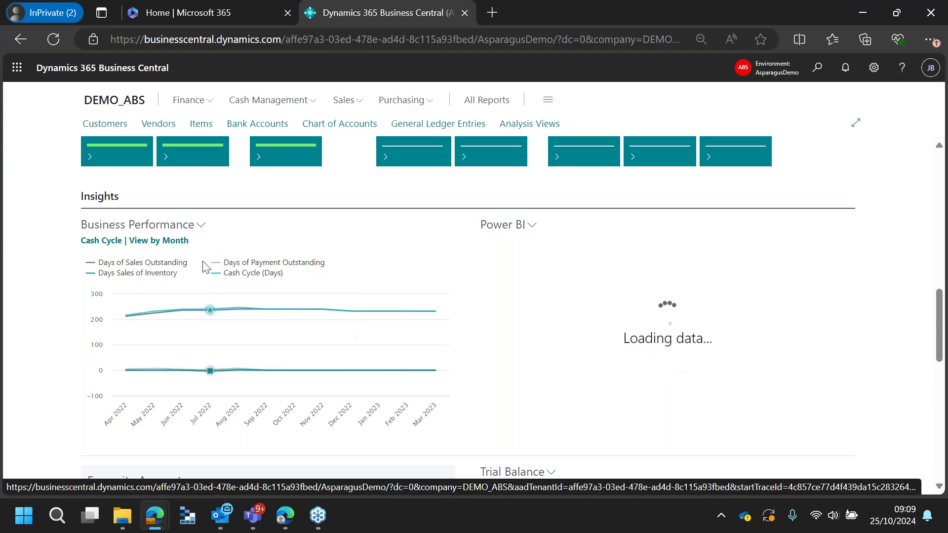
{"action": "left_click", "coordinate": [200, 226]}
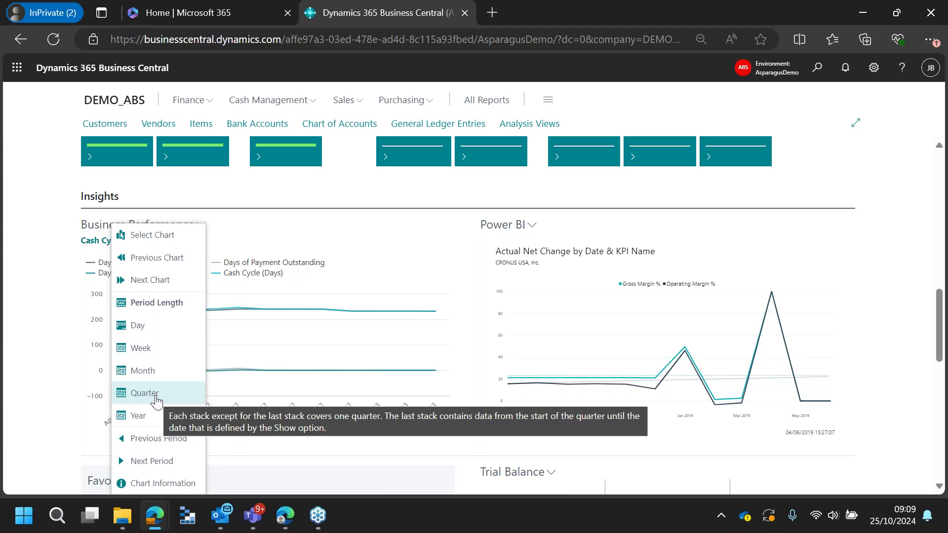
{"action": "left_click", "coordinate": [339, 193]}
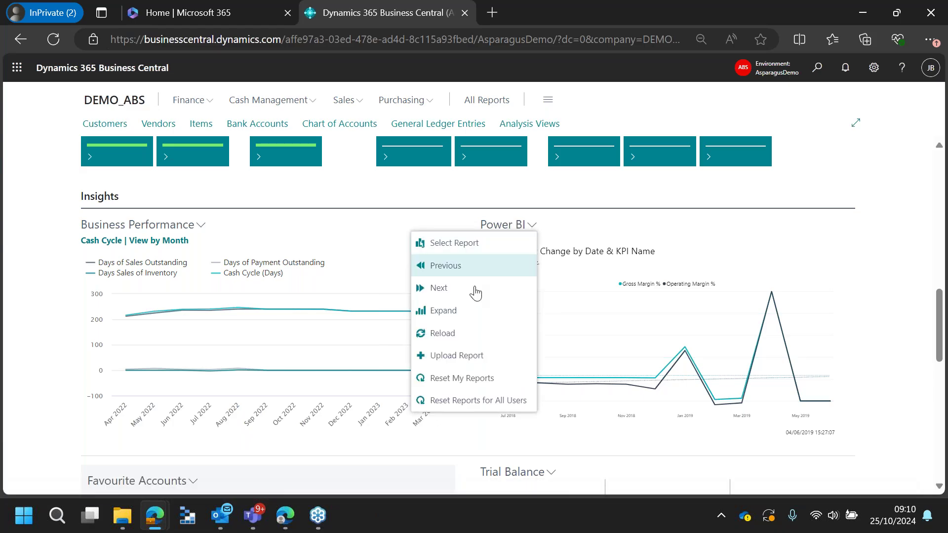
Expand the Power BI finance report to a wide view, browse all its report pages, and return to the home page.
{"action": "left_click", "coordinate": [472, 316]}
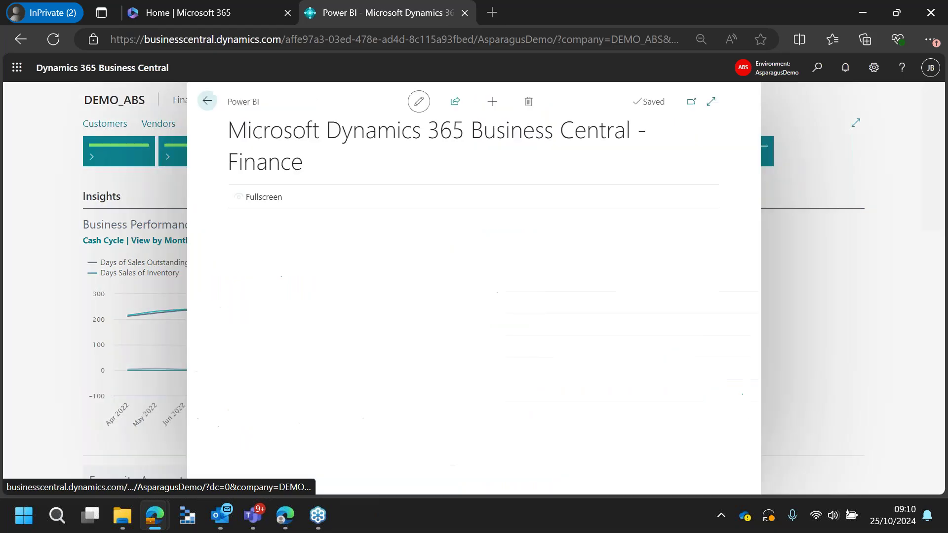
{"action": "left_click", "coordinate": [711, 103]}
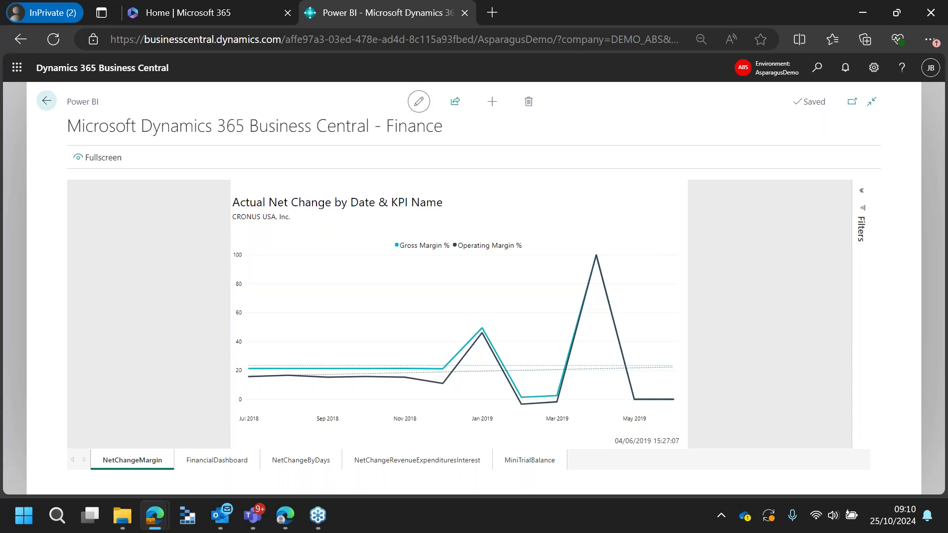
{"action": "left_click", "coordinate": [226, 461]}
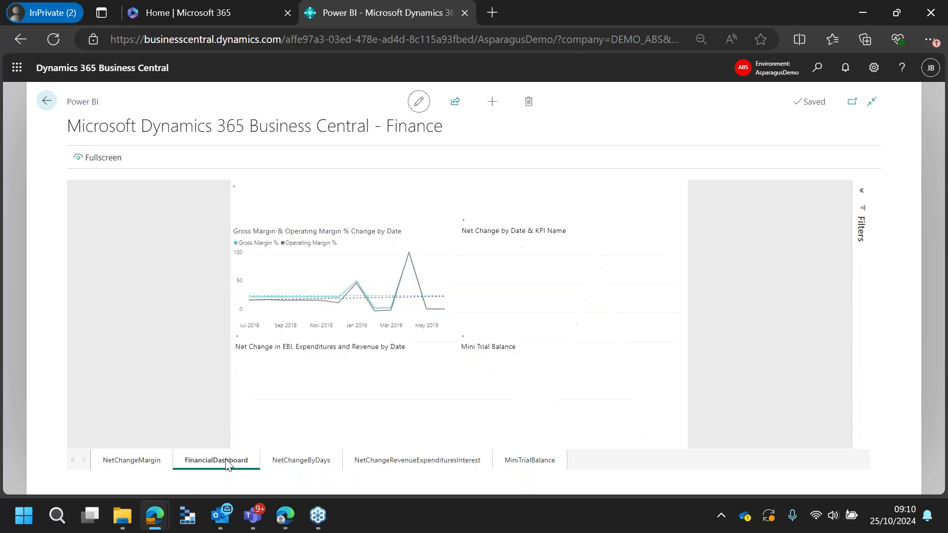
{"action": "left_click", "coordinate": [299, 462]}
{"action": "left_click", "coordinate": [380, 464]}
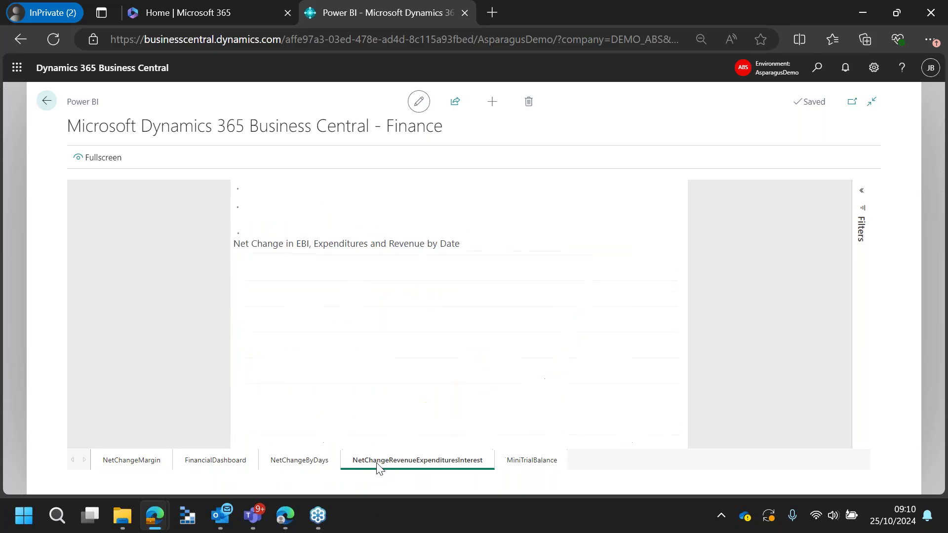
{"action": "left_click", "coordinate": [542, 461]}
{"action": "left_click", "coordinate": [151, 462]}
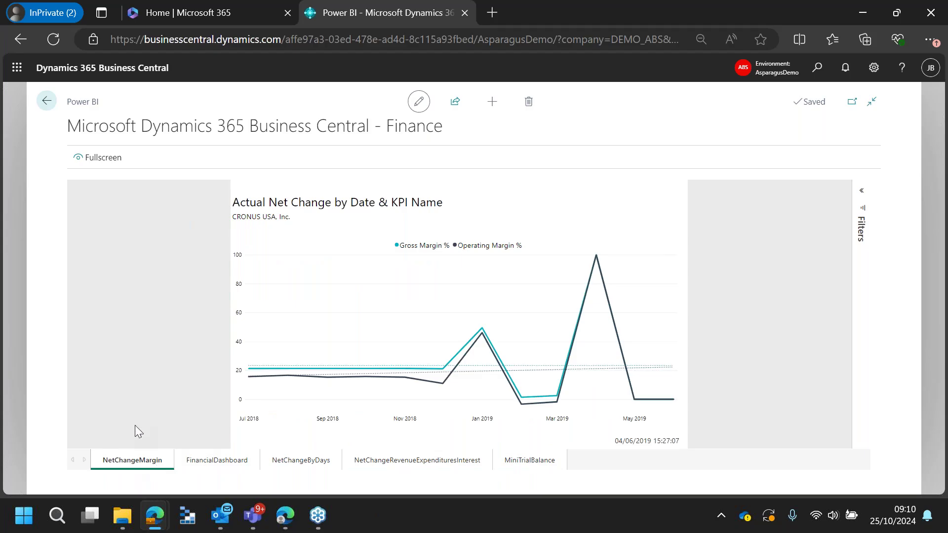
{"action": "left_click", "coordinate": [47, 102]}
View the general ledger entries behind the Checking account balance in Favourite Accounts and return to the home page.
{"action": "scroll", "coordinate": [367, 321], "scroll_direction": "down", "scroll_amount": 5}
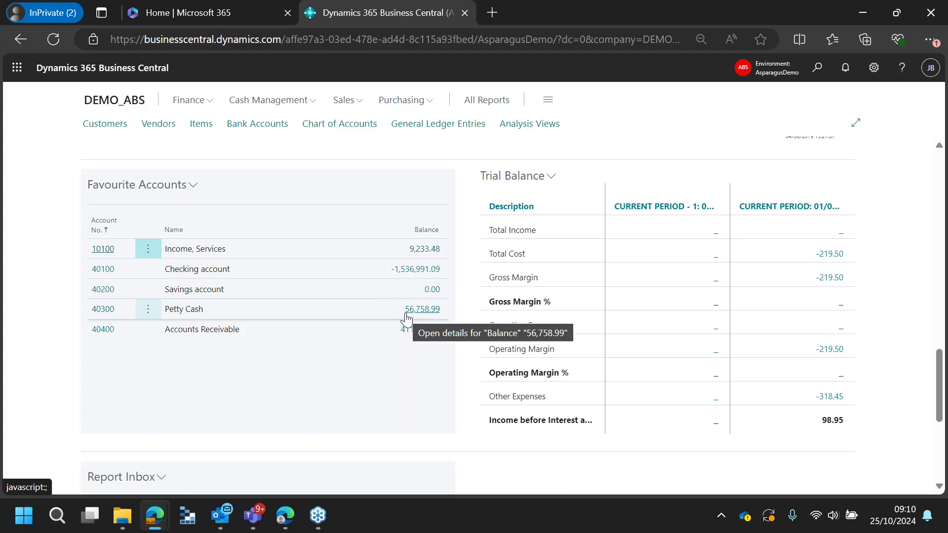
{"action": "left_click", "coordinate": [412, 275]}
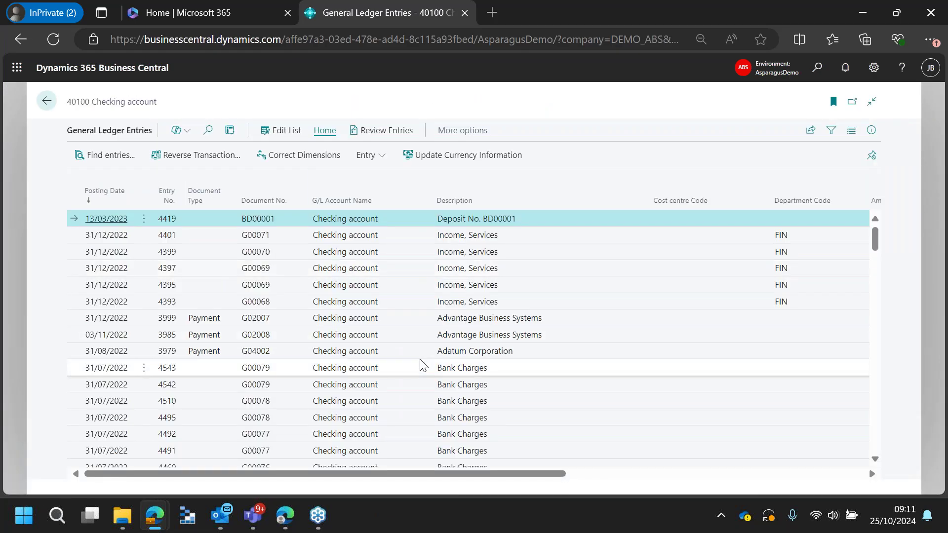
{"action": "left_click", "coordinate": [46, 101]}
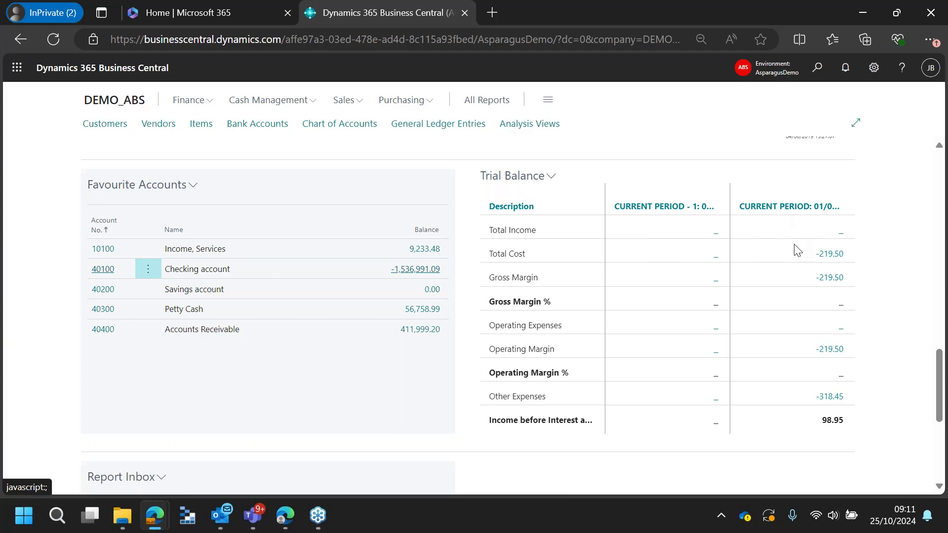
Drill down from the current-period Total Cost in the Trial Balance to its ledger entries and return to the home page.
{"action": "left_click", "coordinate": [829, 255]}
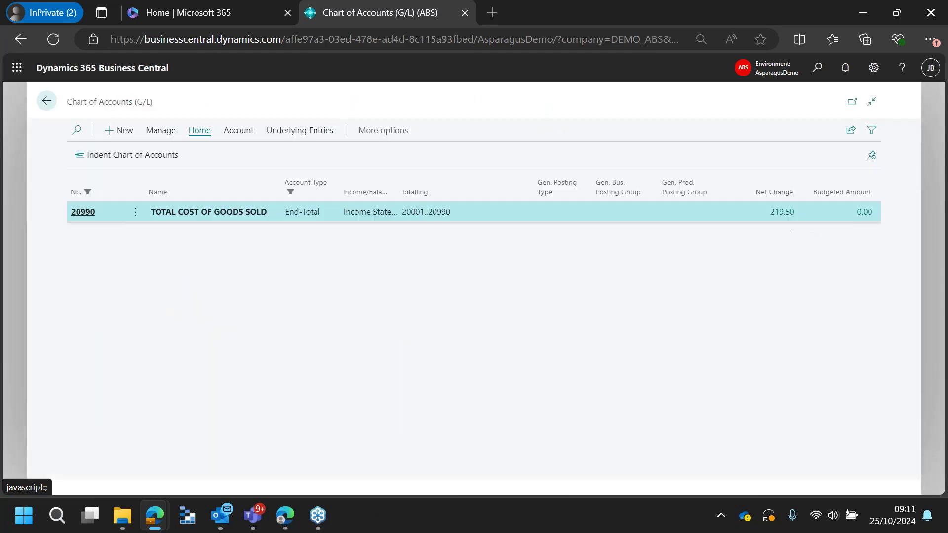
{"action": "left_click", "coordinate": [781, 212]}
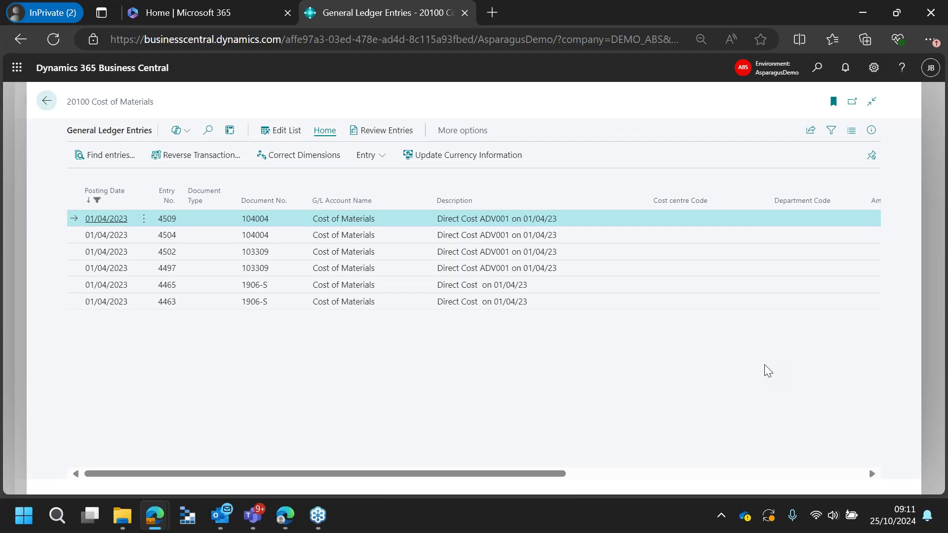
{"action": "key", "text": "Escape"}
{"action": "key", "text": "Escape"}
Look through the reports listed in the Report Inbox on the home page.
{"action": "scroll", "coordinate": [773, 353], "scroll_direction": "down", "scroll_amount": 3}
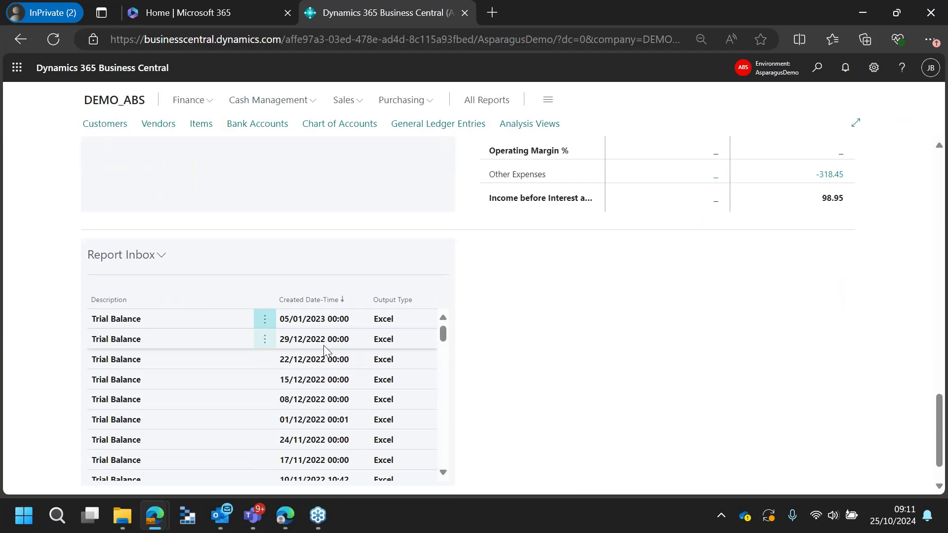
{"action": "scroll", "coordinate": [324, 346], "scroll_direction": "down", "scroll_amount": 2}
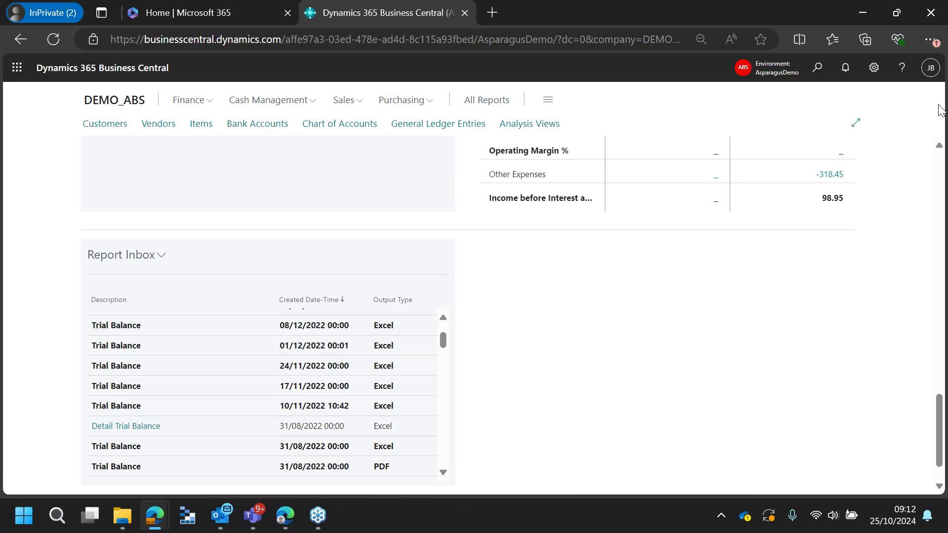
Search for "gen led en" and open the General Ledger Entries page.
{"action": "left_click", "coordinate": [818, 69]}
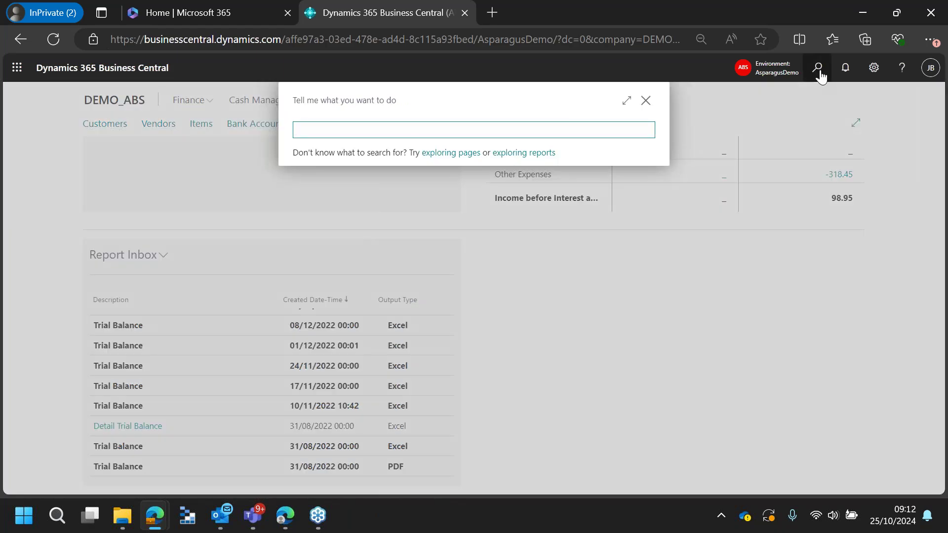
{"action": "type", "text": "gen led en"}
{"action": "left_click", "coordinate": [363, 285]}
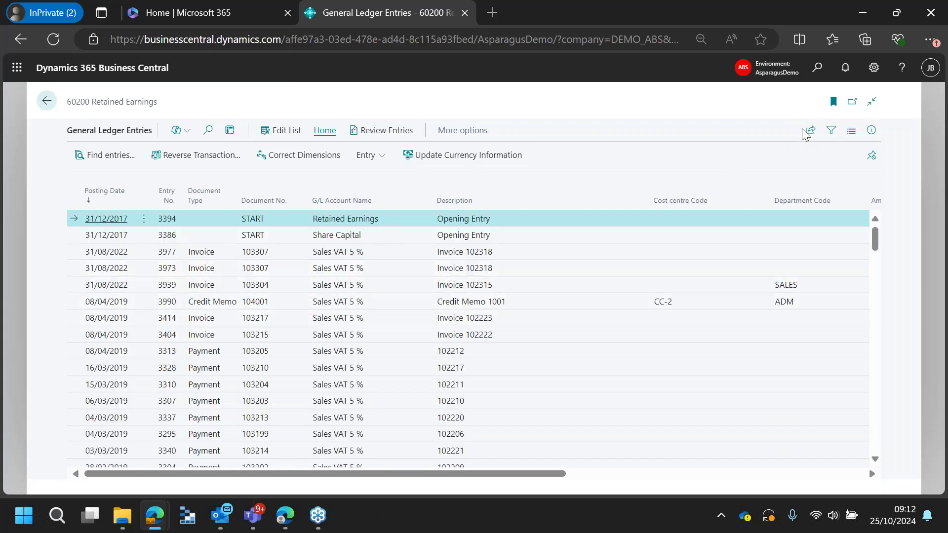
Filter the general ledger entries by Posting Date with the range 01/01/22..31/12/22.
{"action": "left_click", "coordinate": [831, 132]}
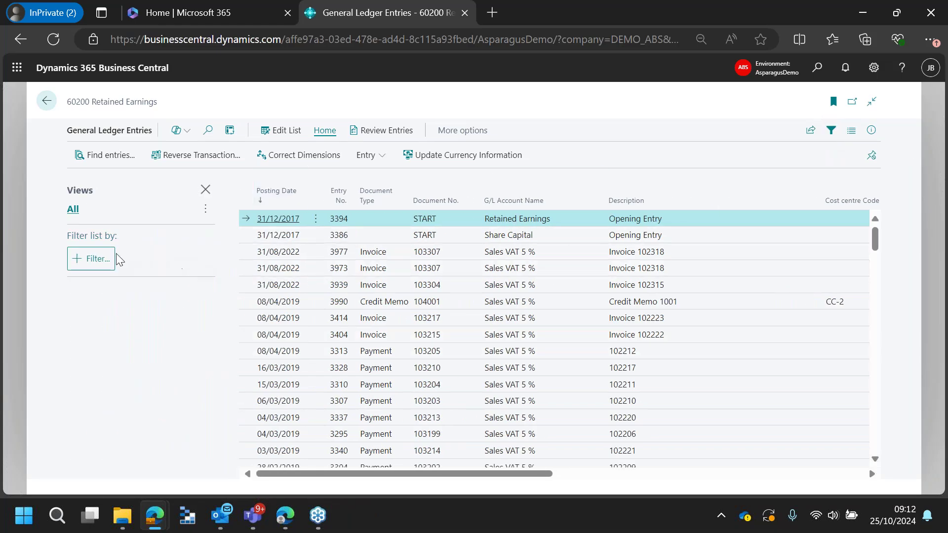
{"action": "left_click", "coordinate": [92, 262]}
{"action": "left_click", "coordinate": [271, 126]}
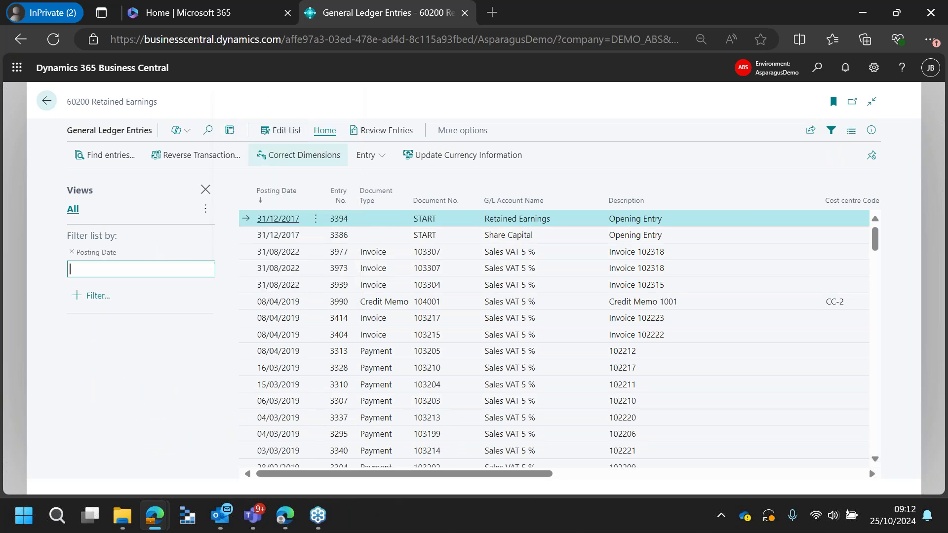
{"action": "type", "text": "01/01/22..31/12/22"}
{"action": "key", "text": "Tab"}
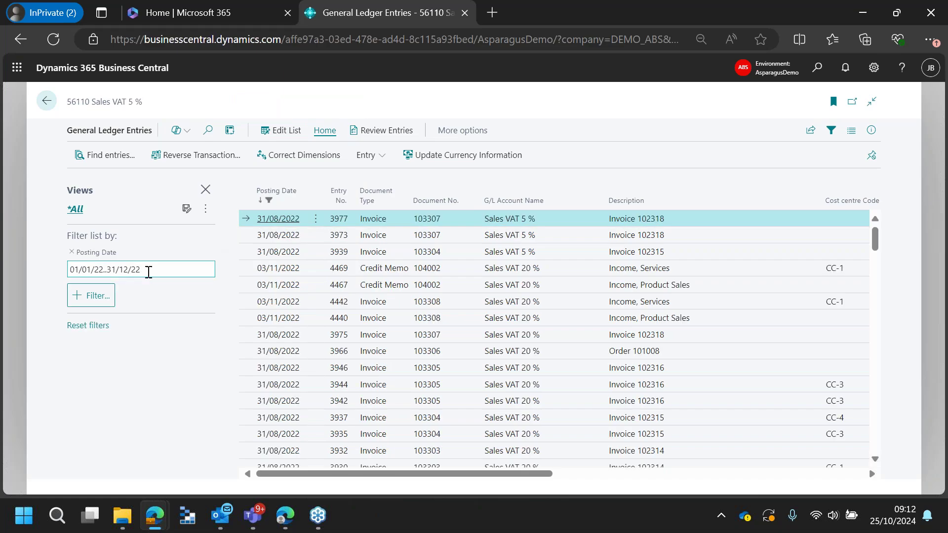
{"action": "left_click", "coordinate": [148, 271]}
{"action": "left_click", "coordinate": [139, 386]}
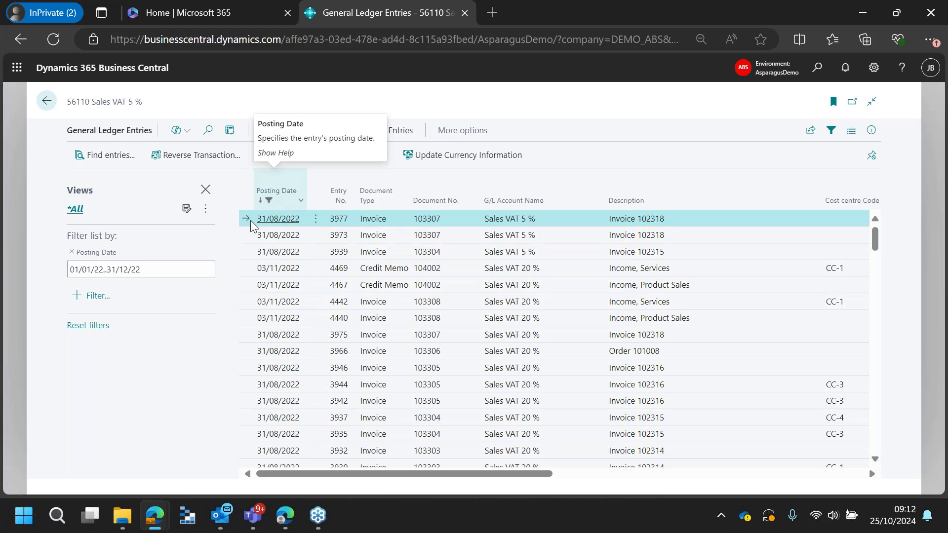
Add a Cost centre Code filter of CC-3 and look over the department and amount columns of the filtered entries.
{"action": "left_click", "coordinate": [97, 298]}
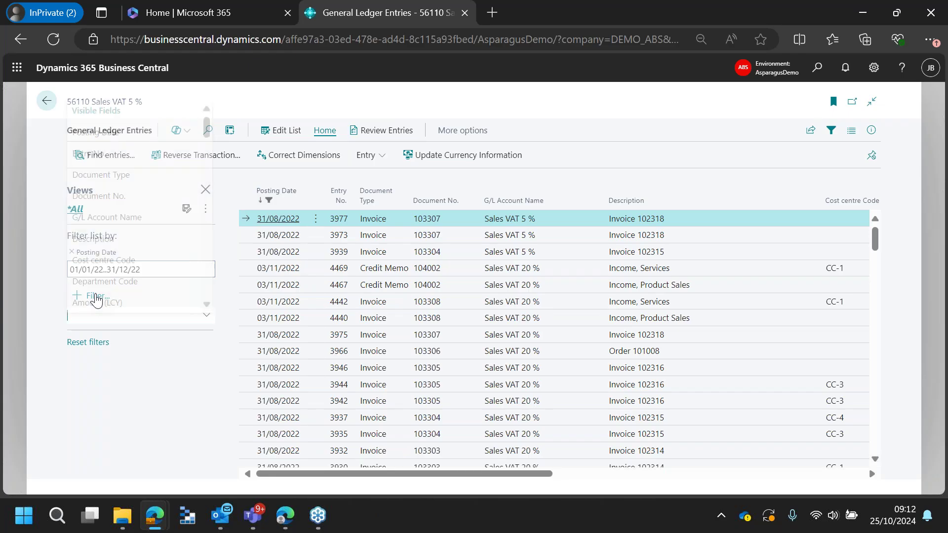
{"action": "left_click", "coordinate": [105, 261]}
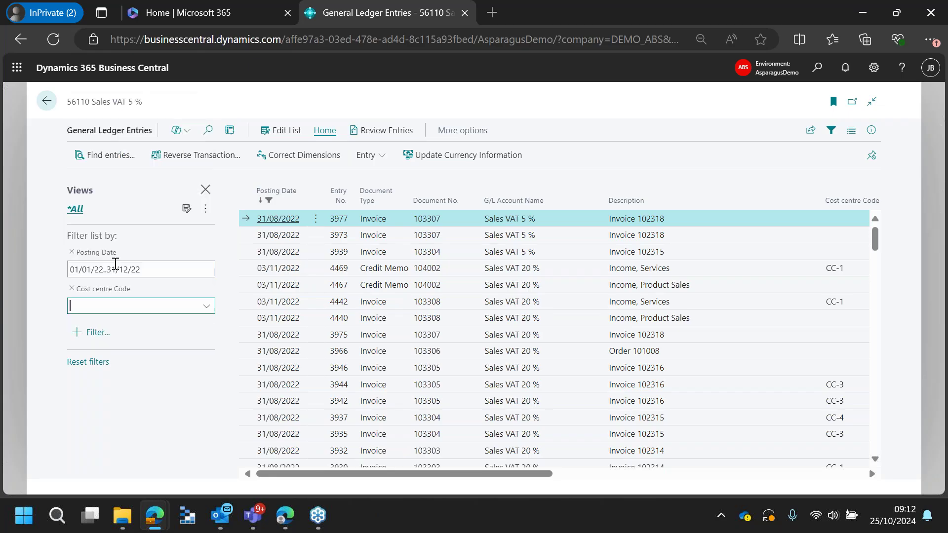
{"action": "left_click", "coordinate": [207, 307]}
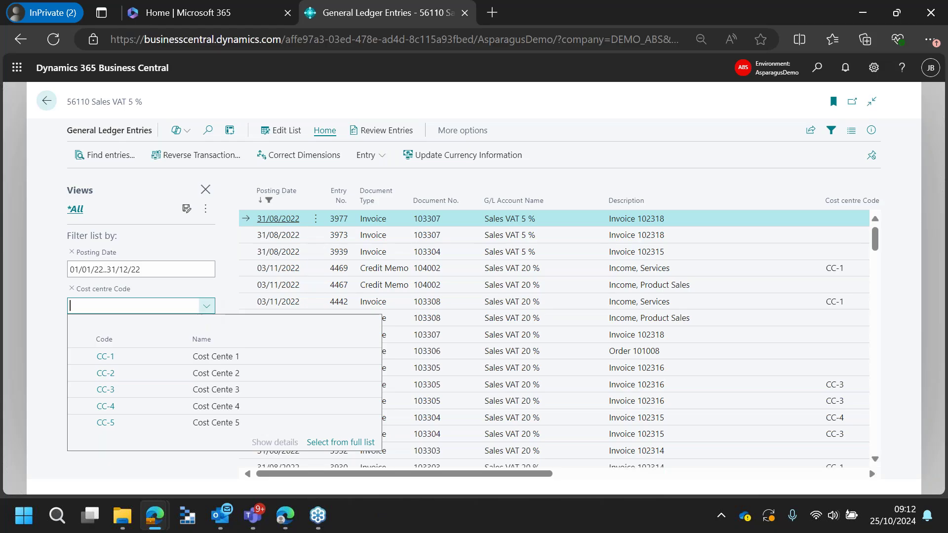
{"action": "left_click", "coordinate": [214, 384]}
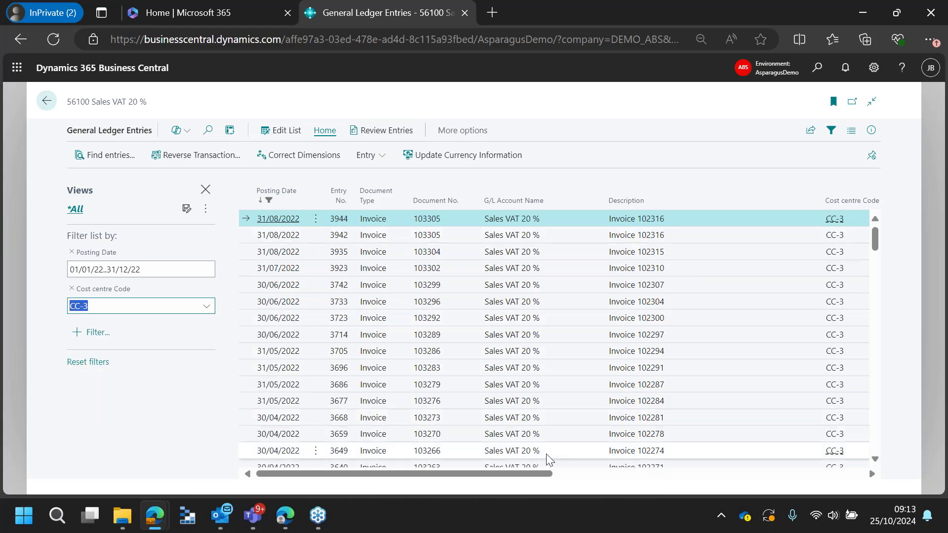
{"action": "left_click_drag", "start_coordinate": [543, 474], "coordinate": [594, 474]}
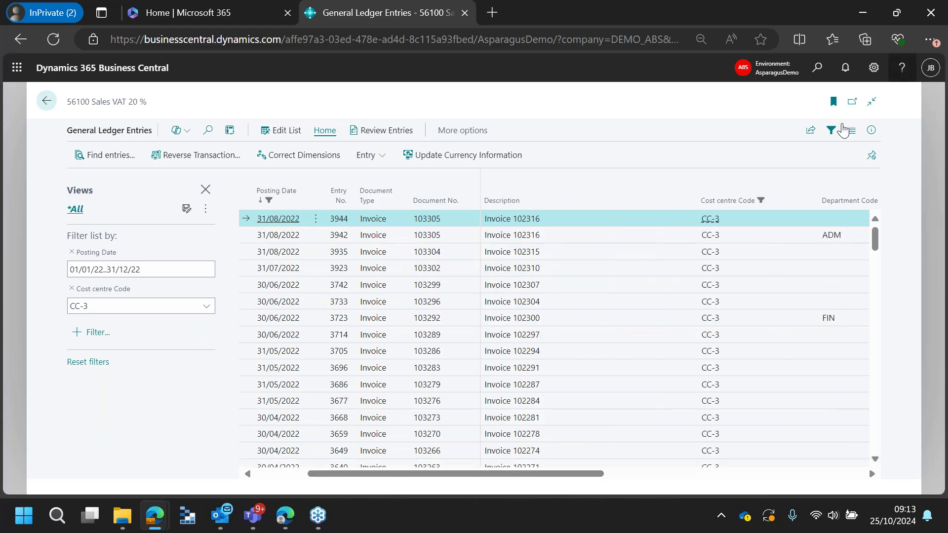
{"action": "left_click_drag", "start_coordinate": [546, 473], "coordinate": [585, 475]}
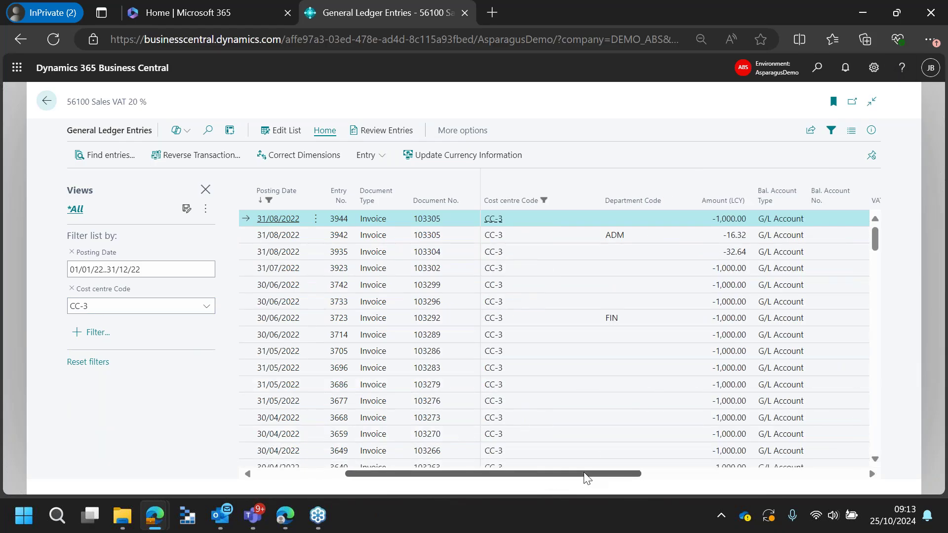
Add a Department Code filter of FIN to the general ledger entries.
{"action": "left_click", "coordinate": [87, 334]}
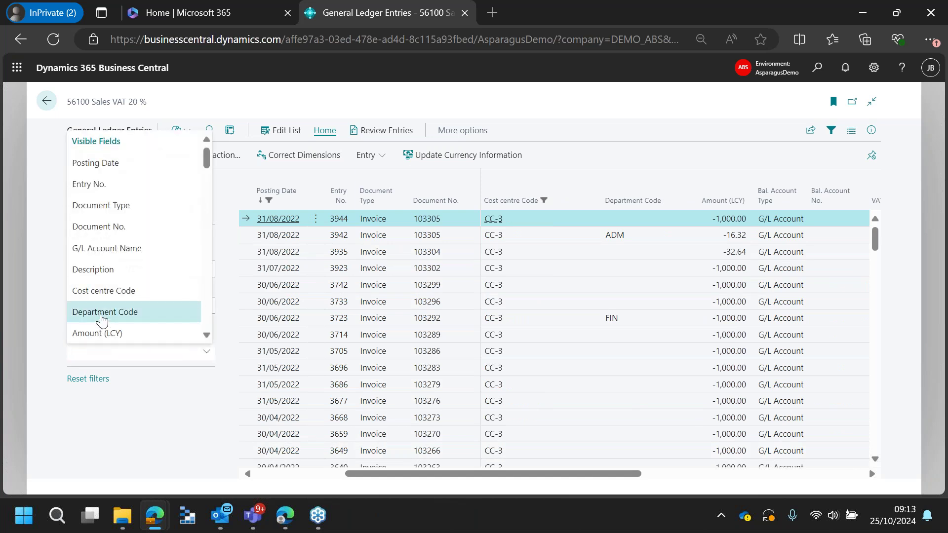
{"action": "left_click", "coordinate": [102, 320]}
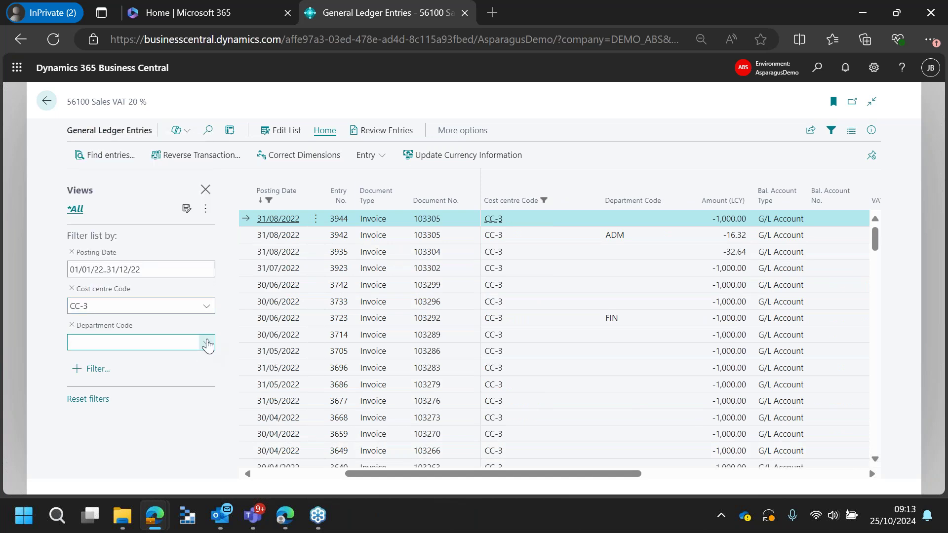
{"action": "left_click", "coordinate": [208, 344]}
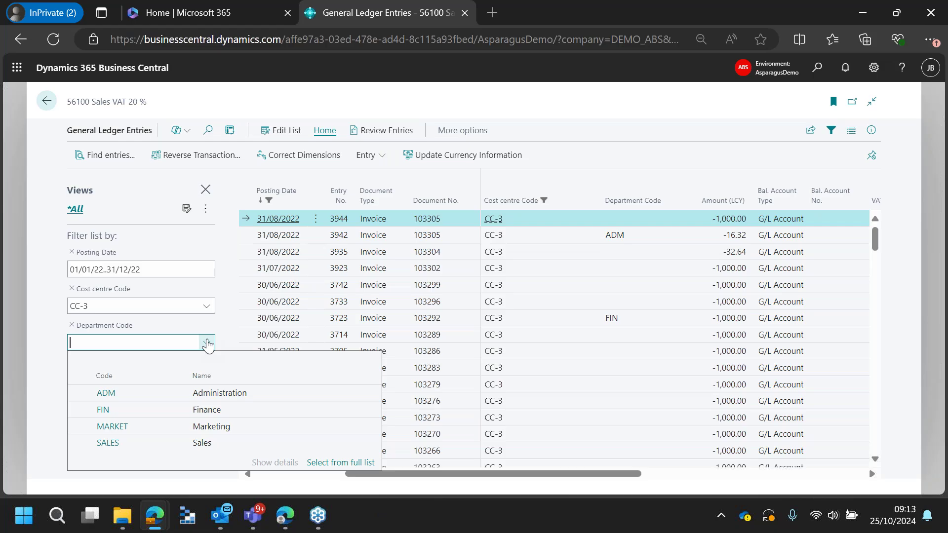
{"action": "left_click", "coordinate": [142, 410]}
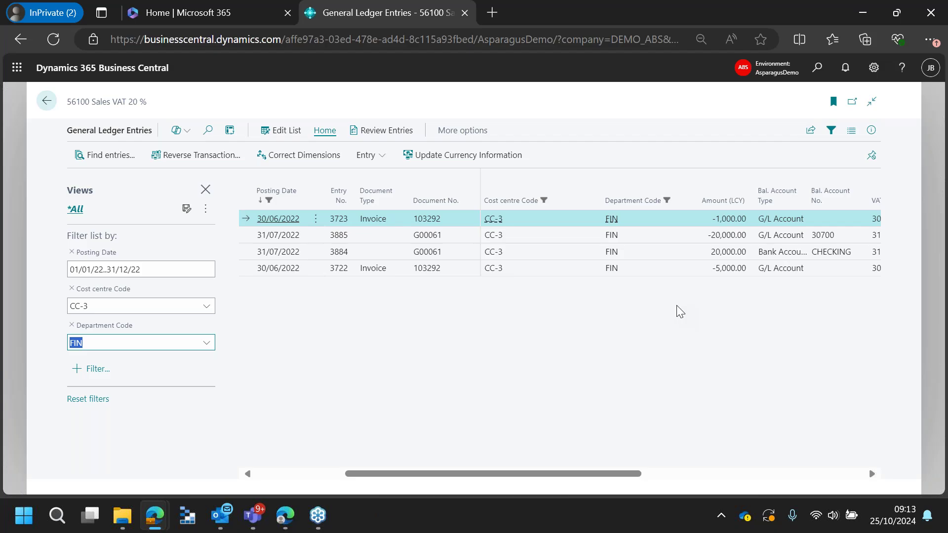
Save the filtered general ledger entries as a view named Demo.
{"action": "left_click", "coordinate": [186, 209]}
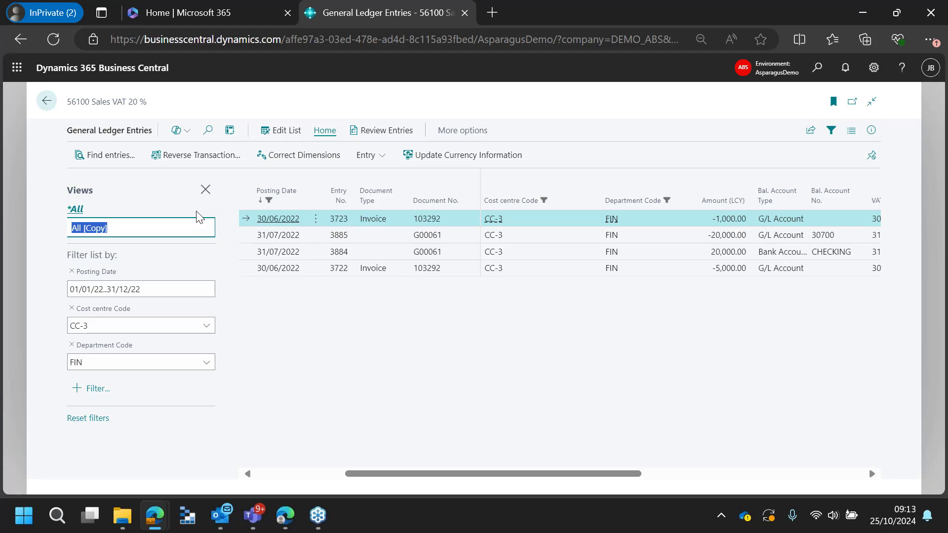
{"action": "type", "text": "Demo"}
{"action": "key", "text": "Return"}
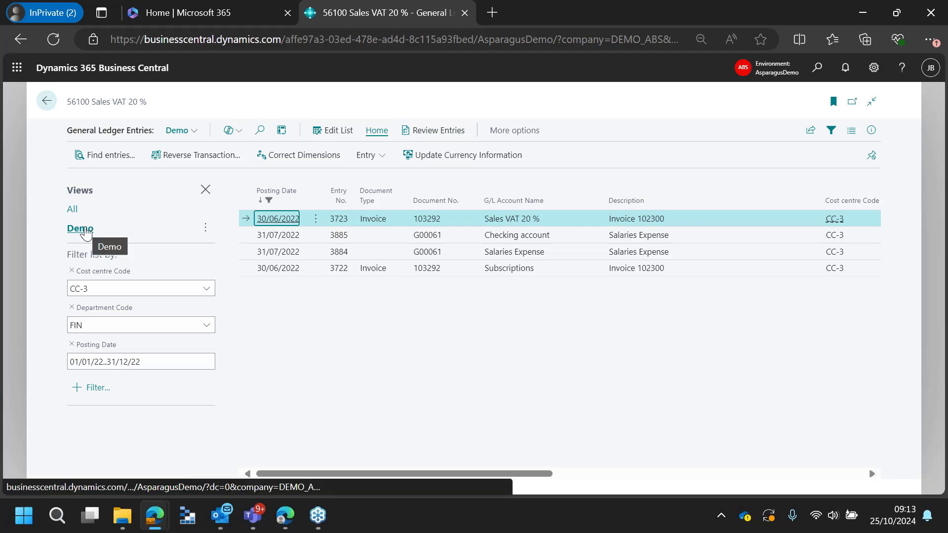
Leave the ledger entries, search for "gen led" and reopen General Ledger Entries to check the saved Demo view.
{"action": "left_click", "coordinate": [46, 102]}
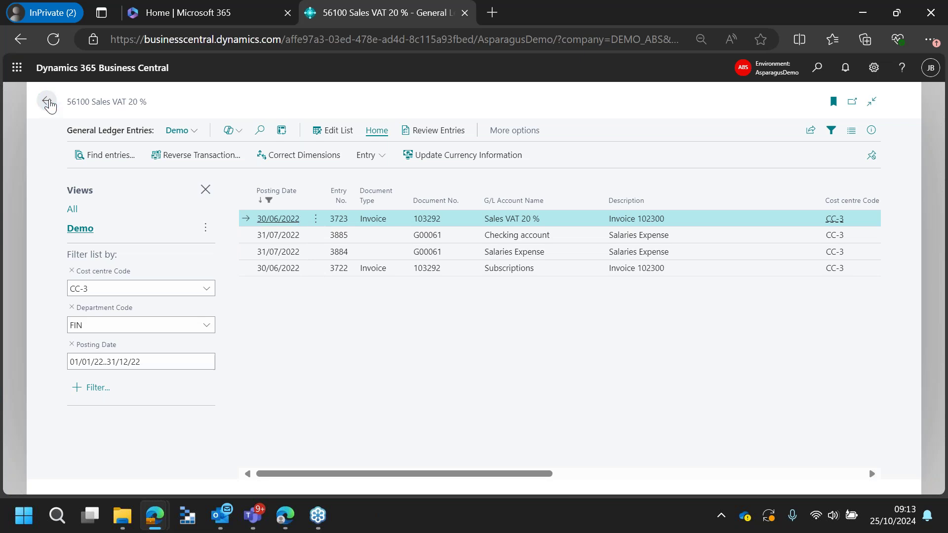
{"action": "left_click", "coordinate": [817, 76]}
{"action": "type", "text": "gen led"}
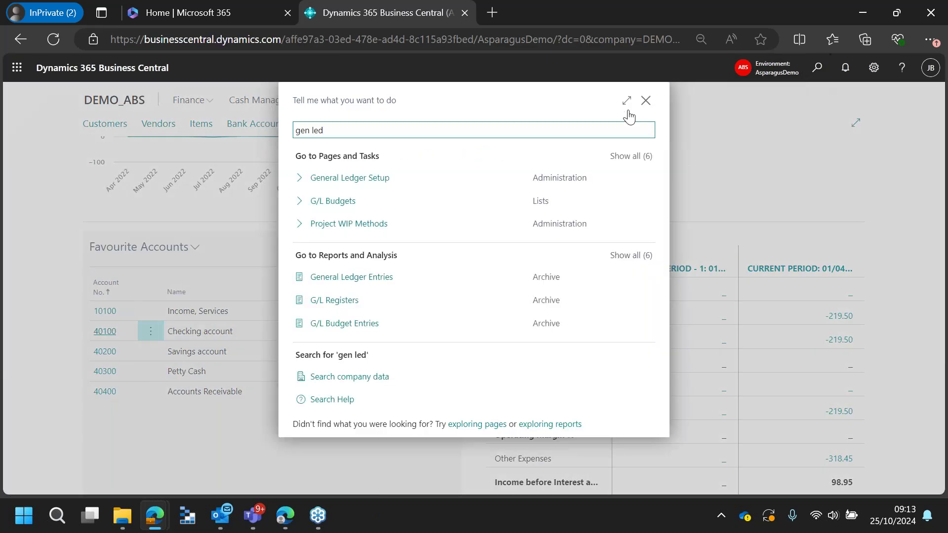
{"action": "left_click", "coordinate": [402, 278]}
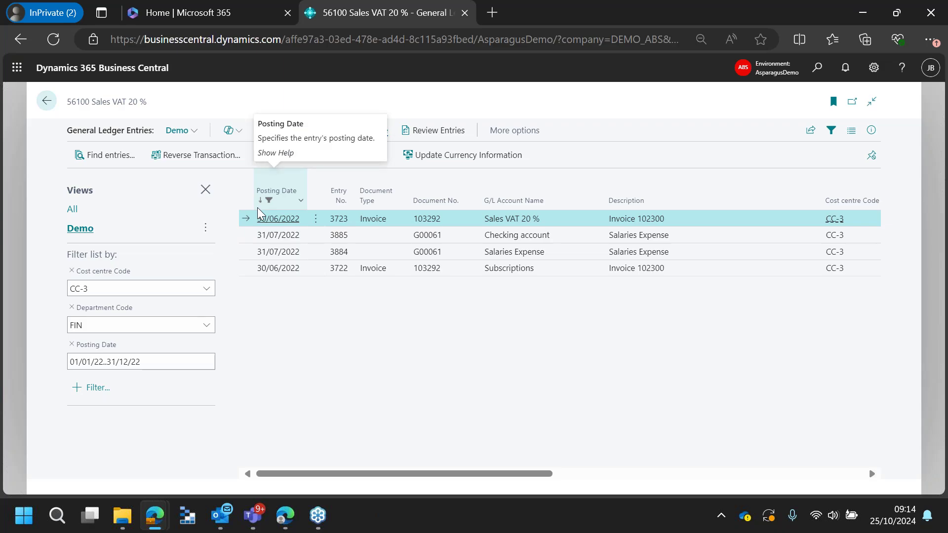
Search for "cus led en", look at the Customer Ledger Entries in the Document Type - Invoice view and return to the general ledger entries.
{"action": "left_click", "coordinate": [818, 68]}
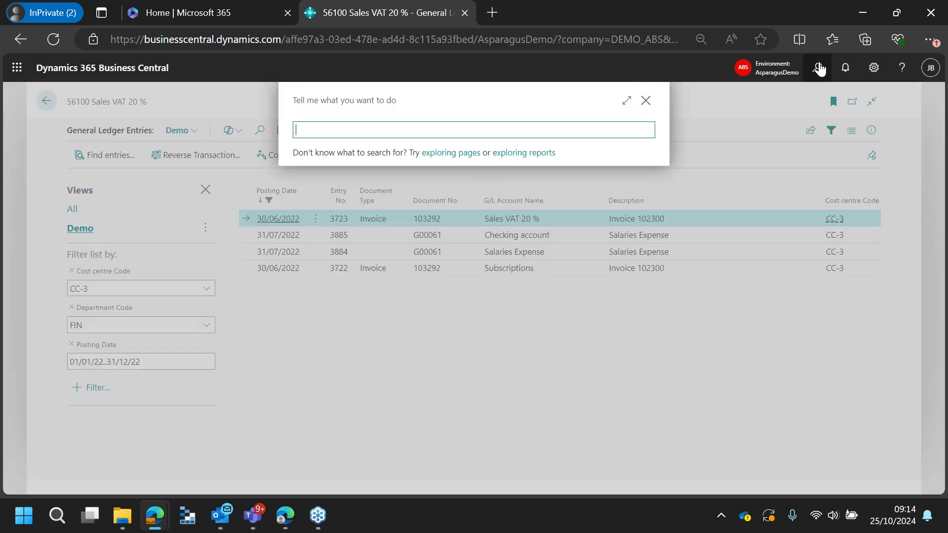
{"action": "type", "text": "cus led en"}
{"action": "left_click", "coordinate": [378, 174]}
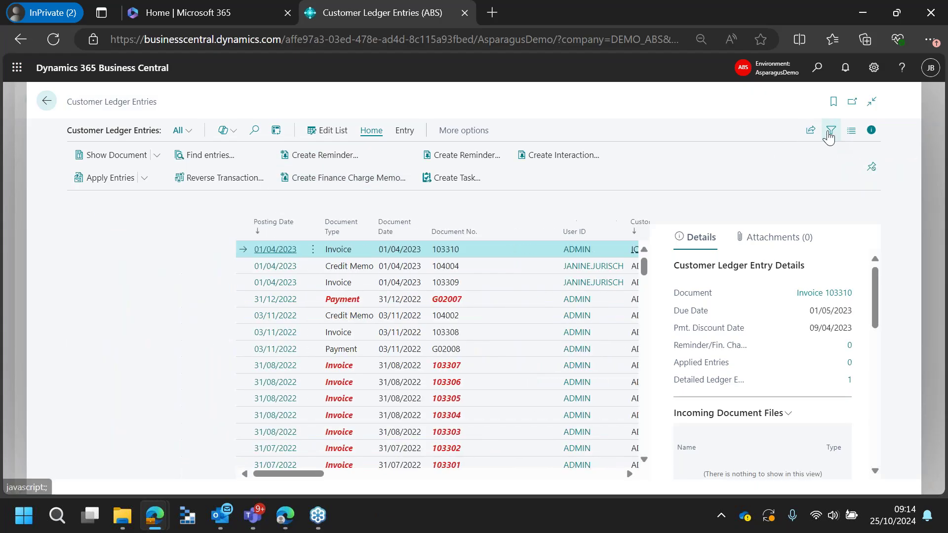
{"action": "left_click", "coordinate": [830, 132]}
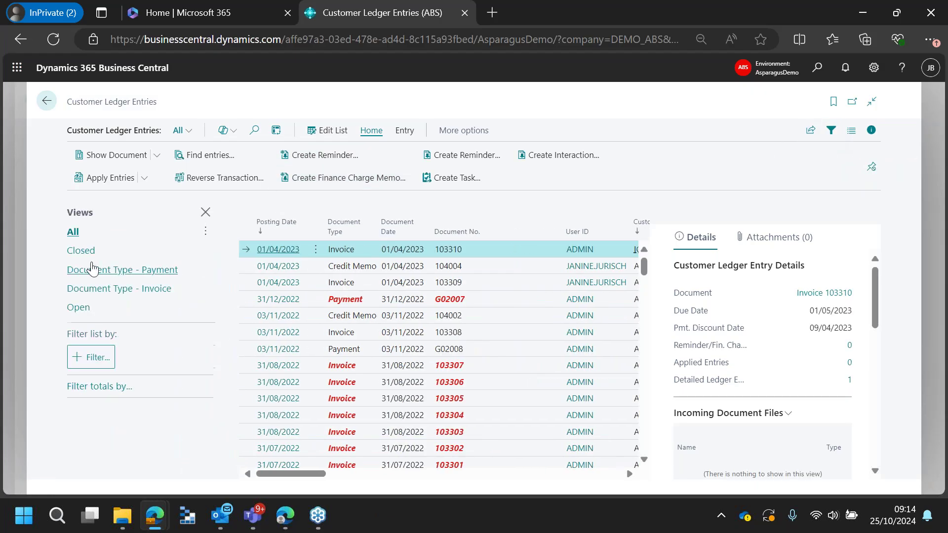
{"action": "left_click", "coordinate": [110, 293]}
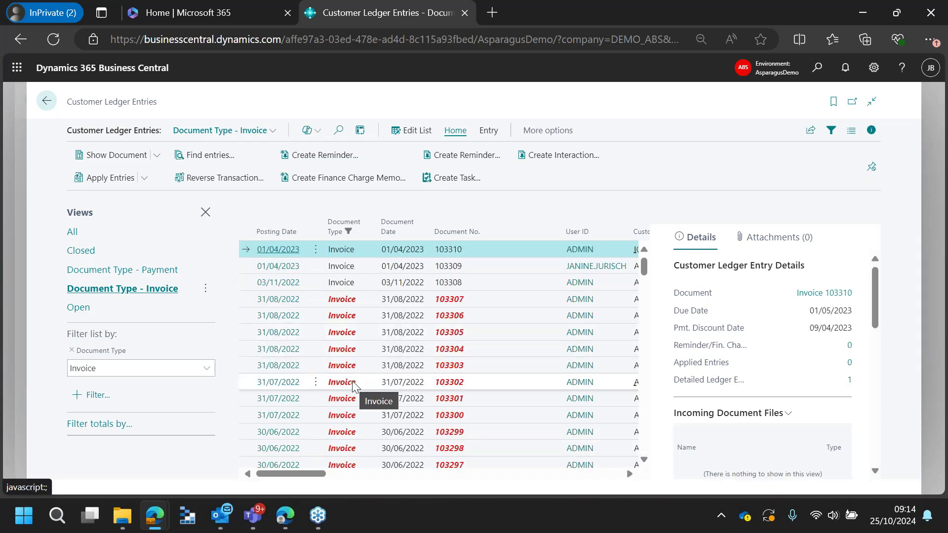
{"action": "left_click", "coordinate": [49, 106]}
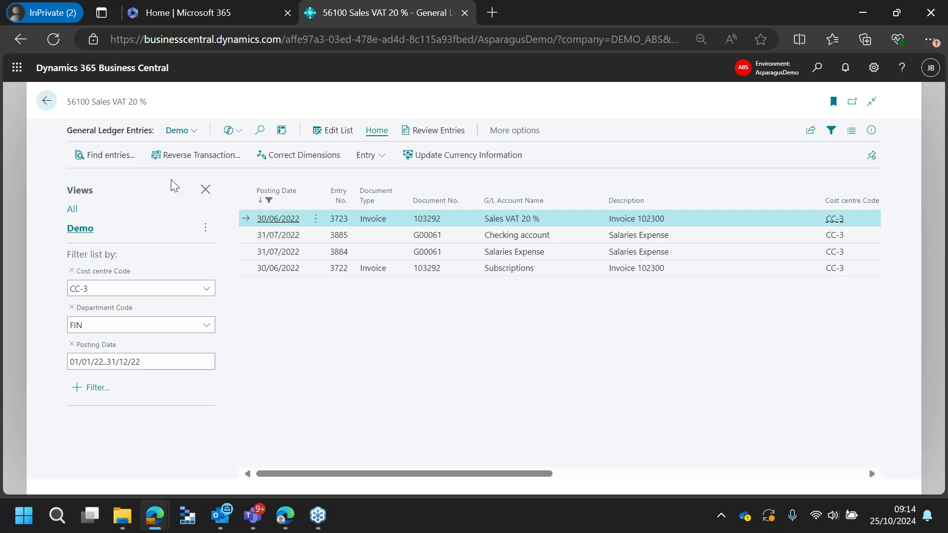
Hide the filter pane and look at the sharing options for the Demo view, including the Share to Teams window.
{"action": "left_click", "coordinate": [206, 190]}
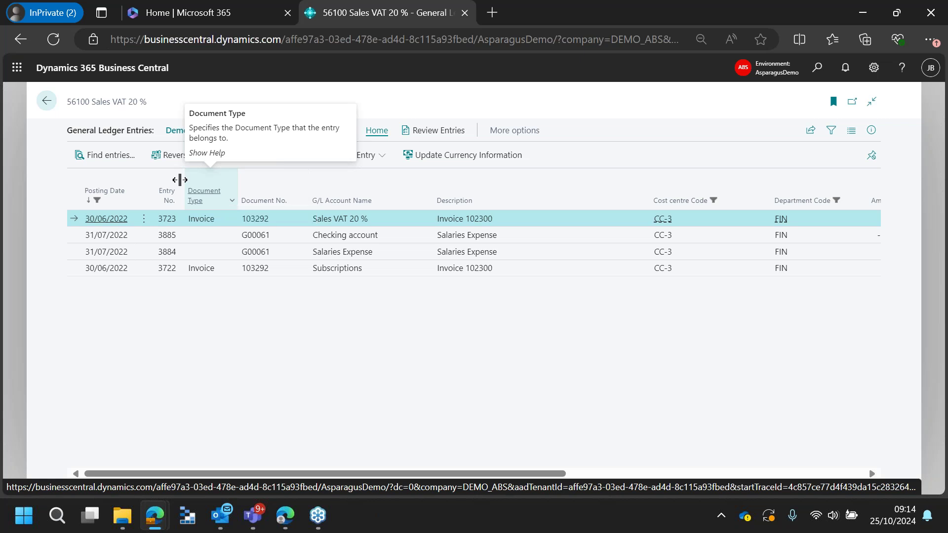
{"action": "left_click", "coordinate": [810, 130]}
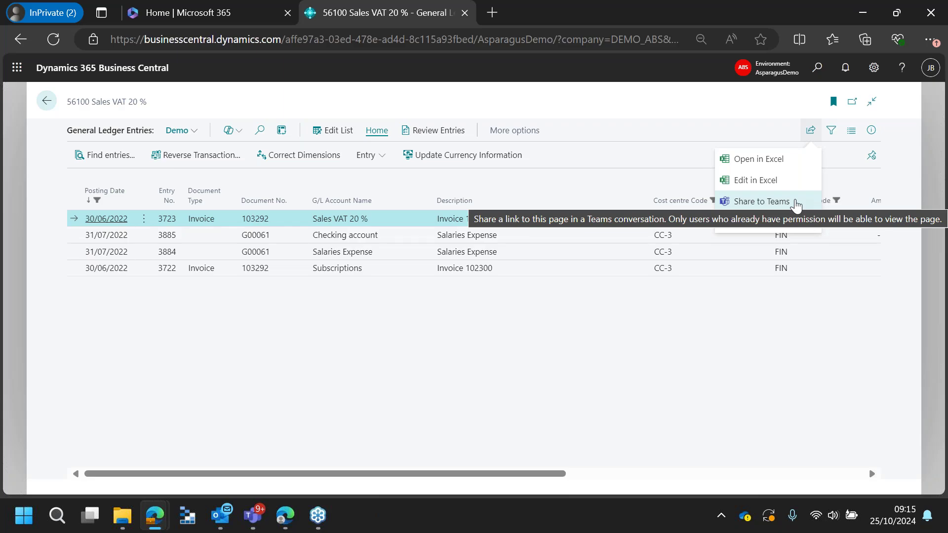
{"action": "left_click", "coordinate": [796, 203]}
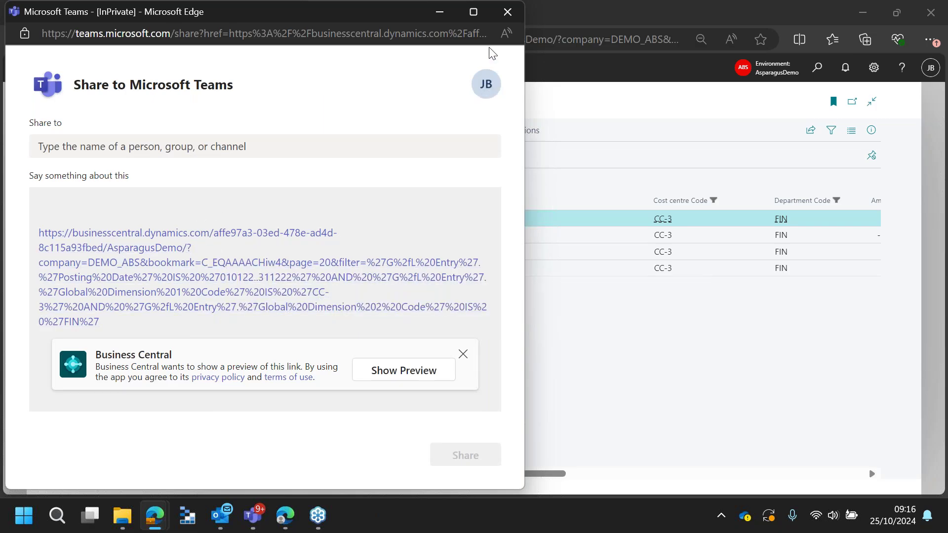
{"action": "left_click", "coordinate": [507, 14]}
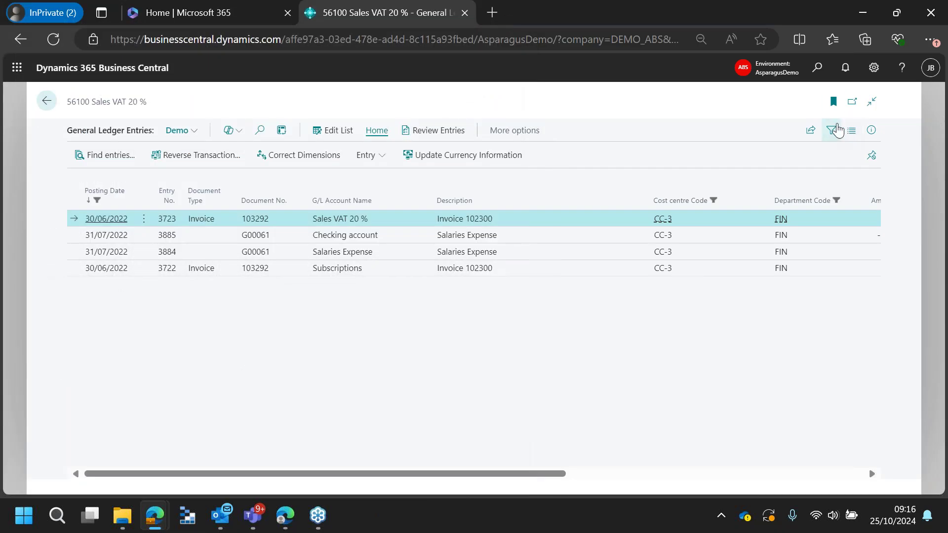
{"action": "left_click", "coordinate": [811, 131]}
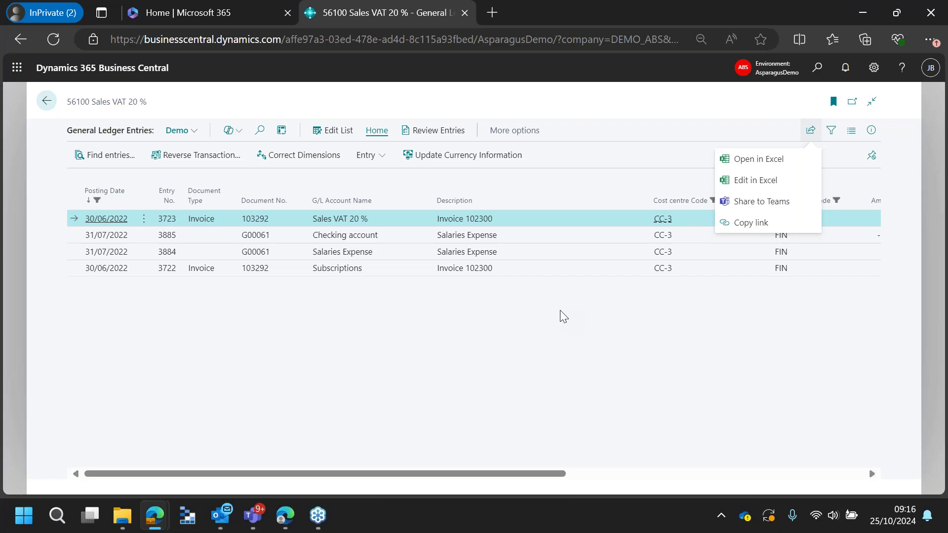
Leave the ledger entries, search for "chart of acc" and open the Chart of Accounts list.
{"action": "left_click", "coordinate": [52, 106]}
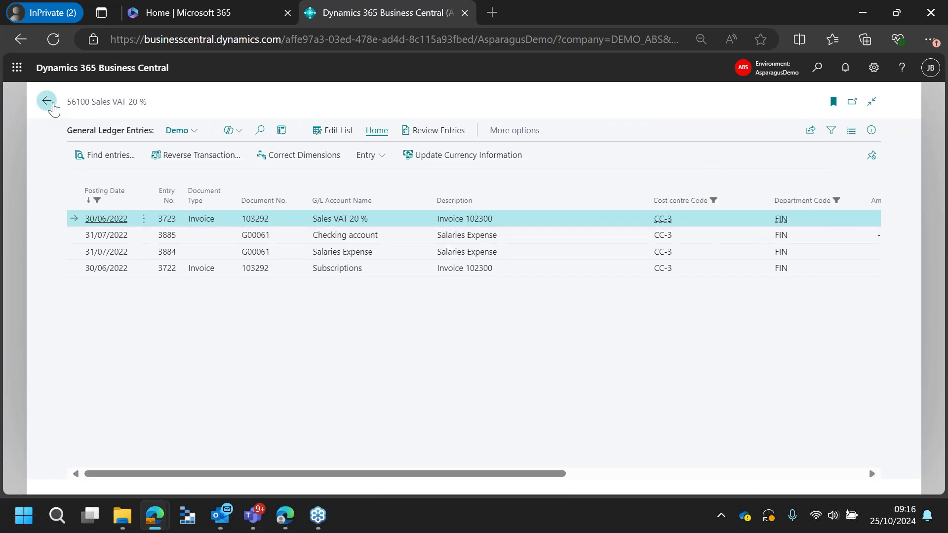
{"action": "left_click", "coordinate": [817, 69]}
{"action": "type", "text": "chart of acc"}
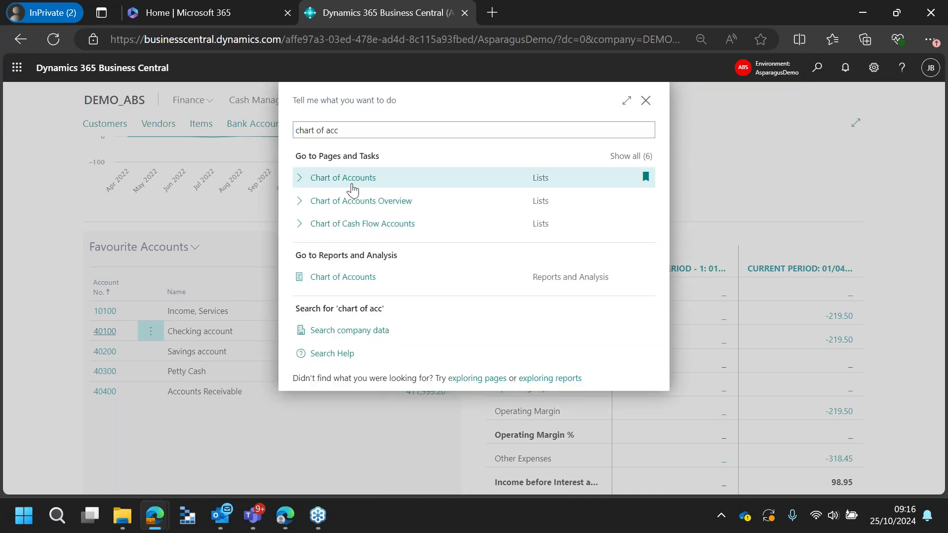
{"action": "left_click", "coordinate": [352, 185]}
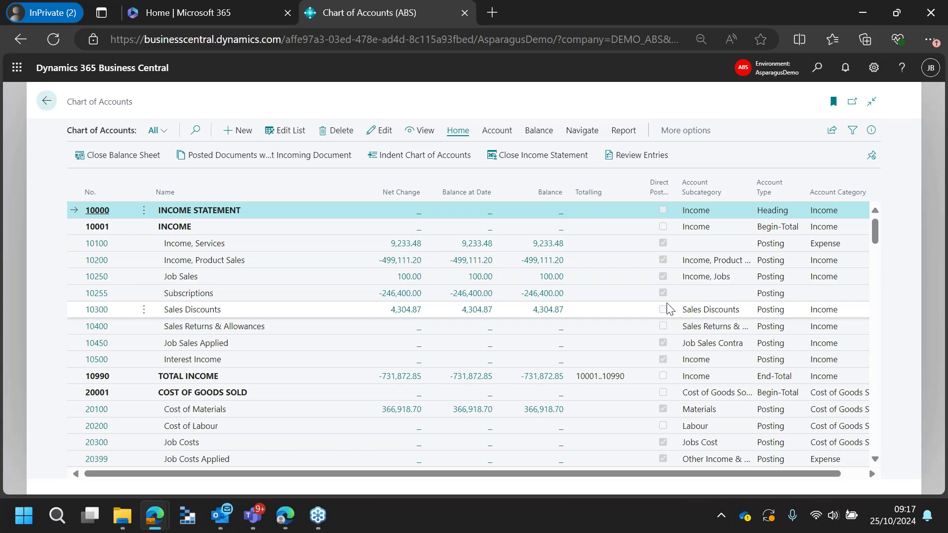
Search for "dime" and open the Dimensions page expanded to full width.
{"action": "left_click", "coordinate": [823, 71]}
{"action": "type", "text": "dime"}
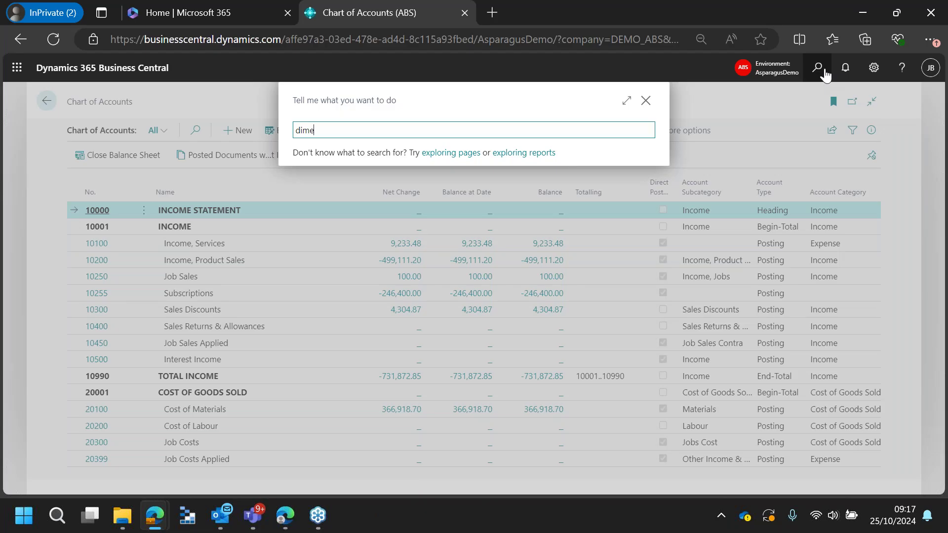
{"action": "left_click", "coordinate": [355, 310]}
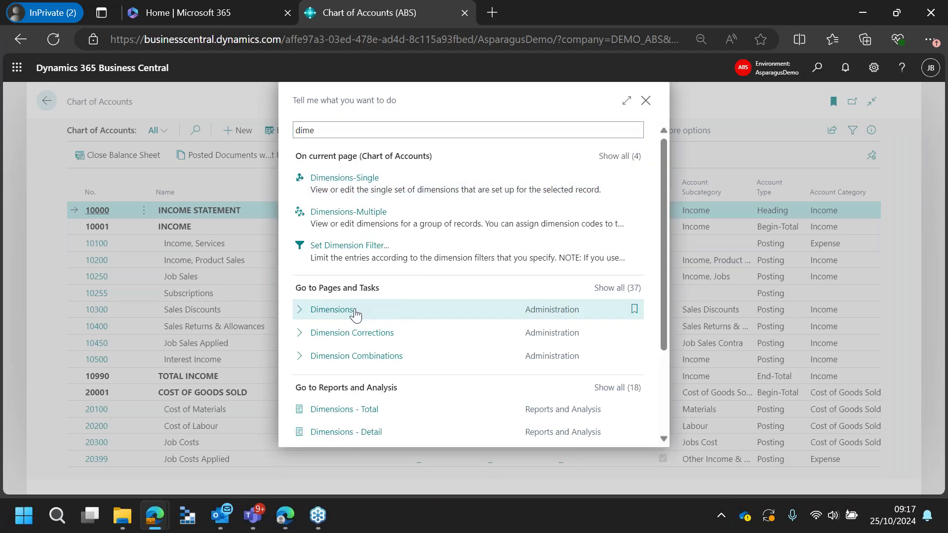
{"action": "left_click", "coordinate": [711, 101]}
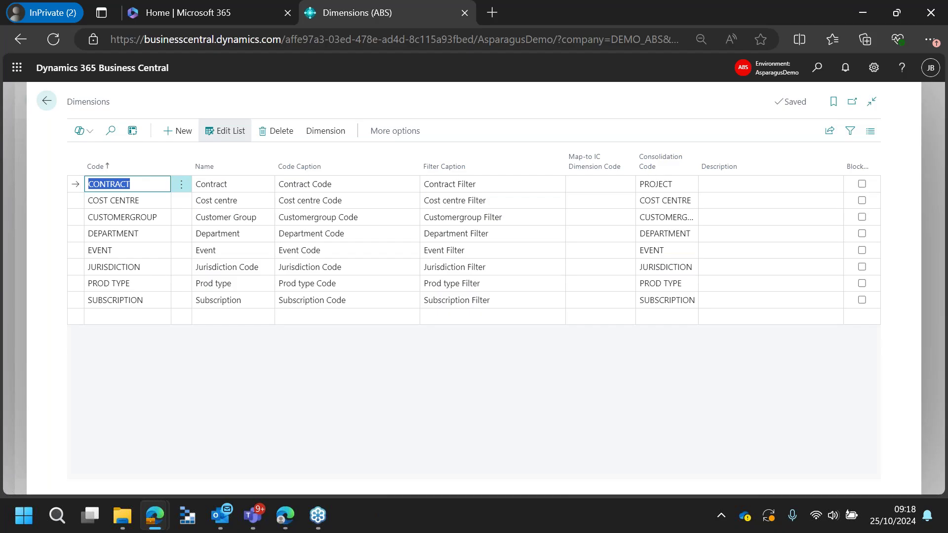
View the dimension values of the DEPARTMENT dimension, then return to the Chart of Accounts.
{"action": "left_click", "coordinate": [149, 232]}
{"action": "left_click", "coordinate": [327, 130]}
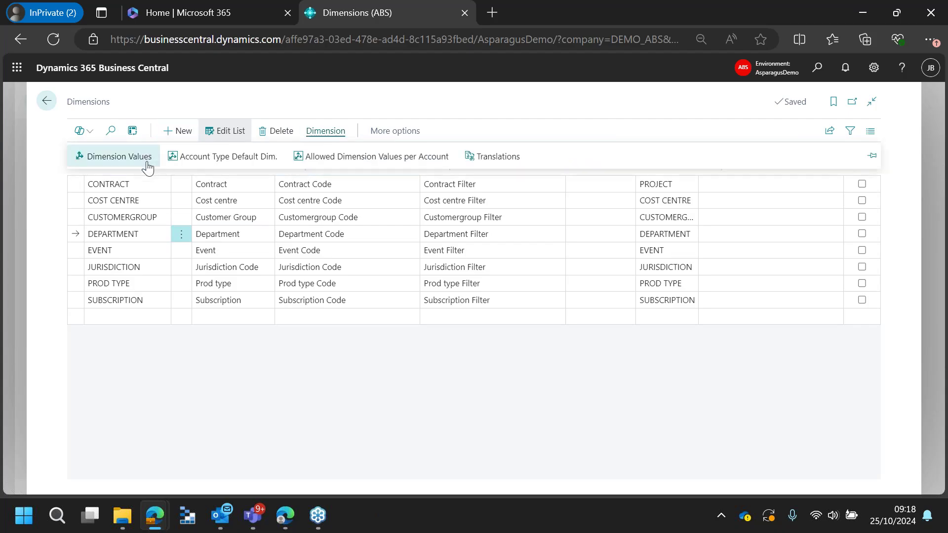
{"action": "left_click", "coordinate": [147, 162]}
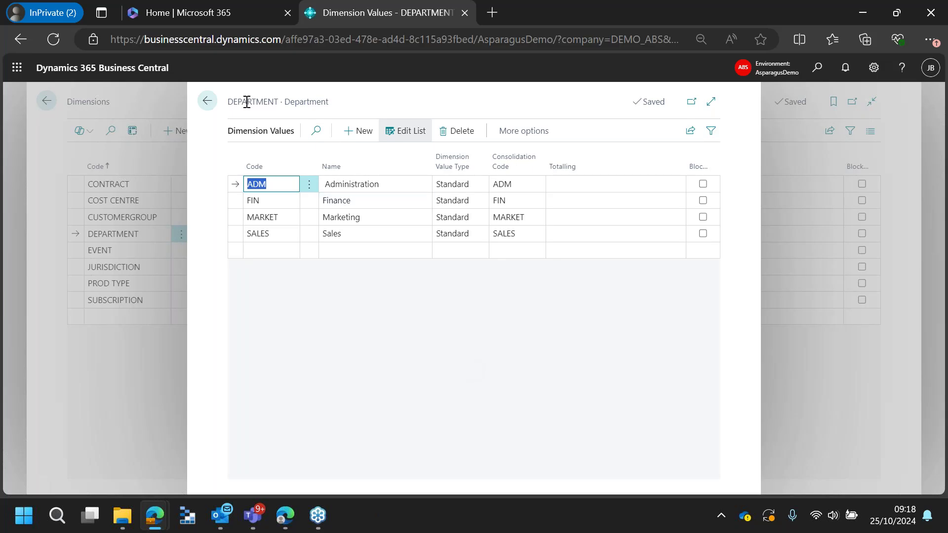
{"action": "left_click", "coordinate": [207, 101]}
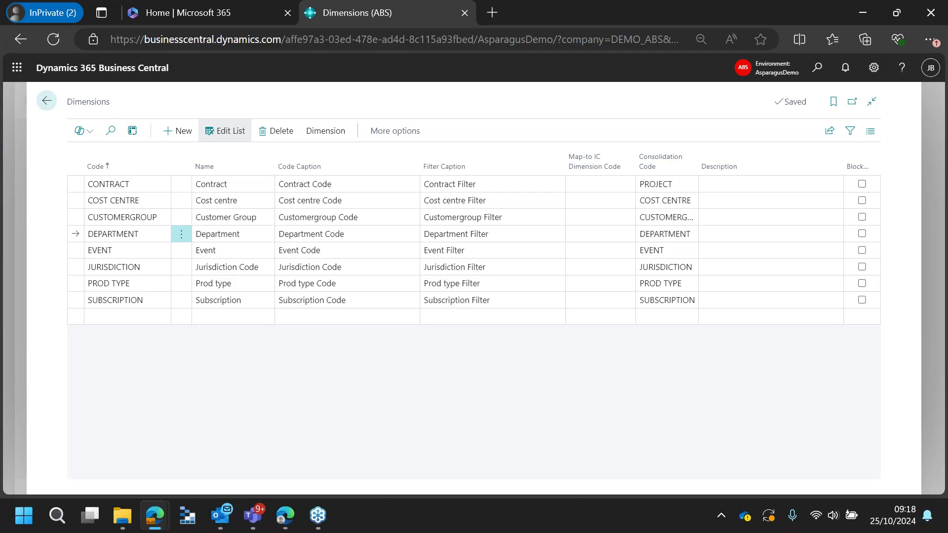
{"action": "left_click", "coordinate": [46, 100]}
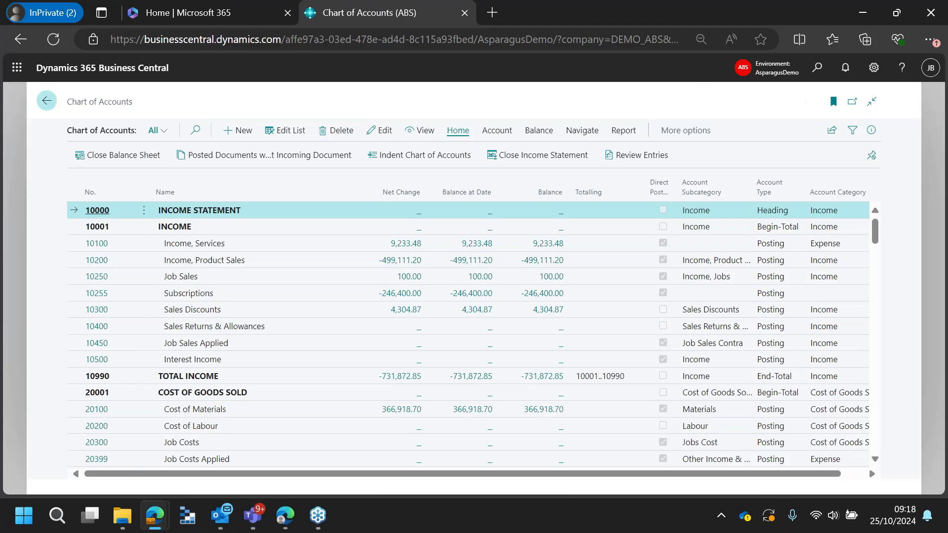
Drill into the Net Change of account 10100 Income, Services and examine the cost centre and department codes on its entries.
{"action": "left_click", "coordinate": [416, 250]}
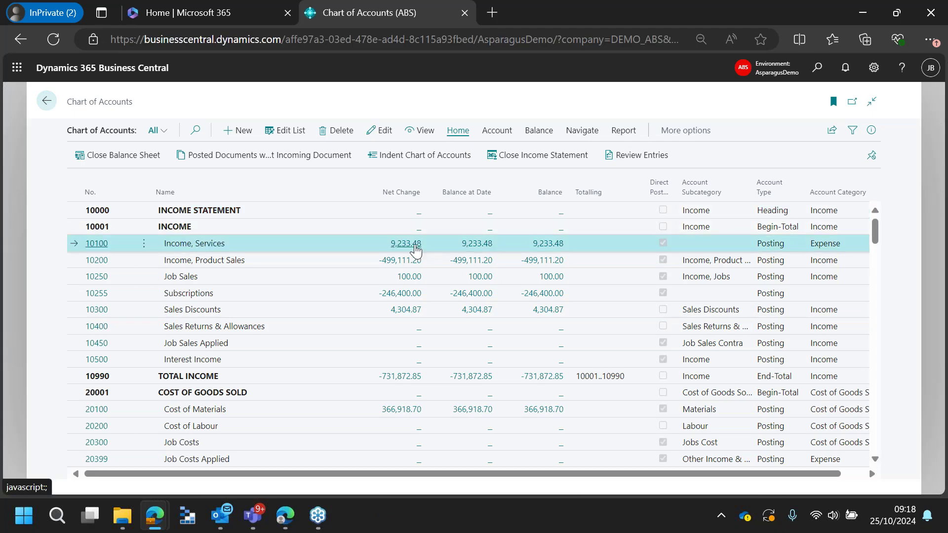
{"action": "left_click", "coordinate": [416, 250]}
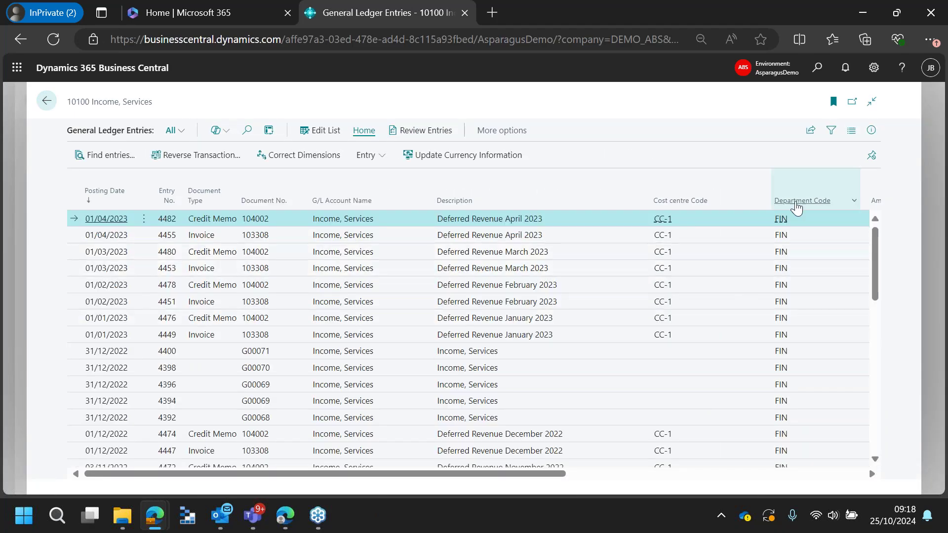
{"action": "scroll", "coordinate": [774, 359], "scroll_direction": "down", "scroll_amount": 5}
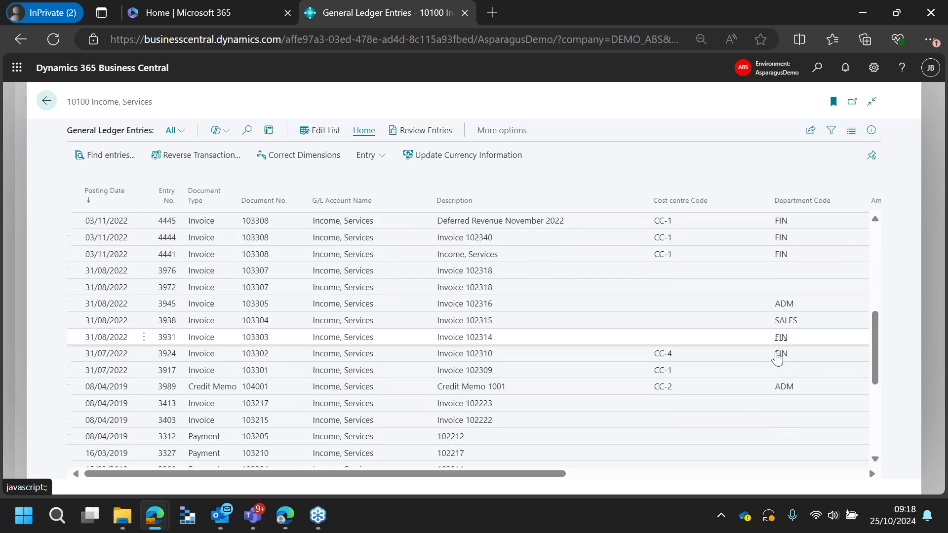
{"action": "left_click", "coordinate": [786, 306]}
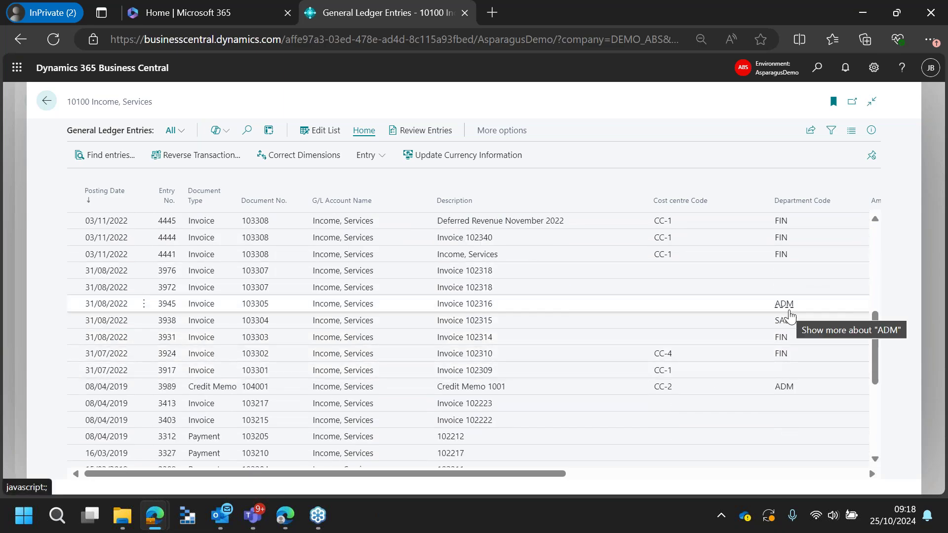
{"action": "scroll", "coordinate": [742, 317], "scroll_direction": "down", "scroll_amount": 1}
{"action": "left_click", "coordinate": [795, 312]}
{"action": "left_click", "coordinate": [705, 215]}
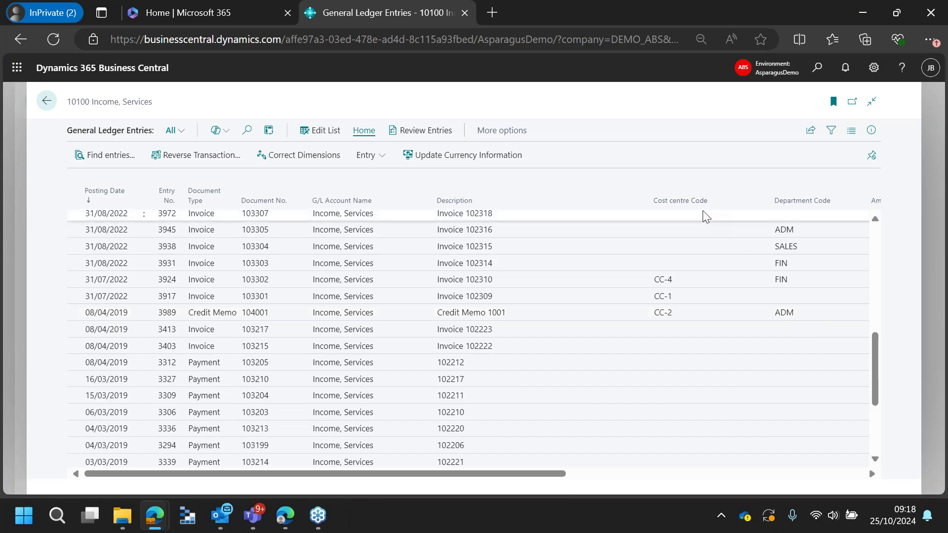
{"action": "left_click", "coordinate": [846, 229]}
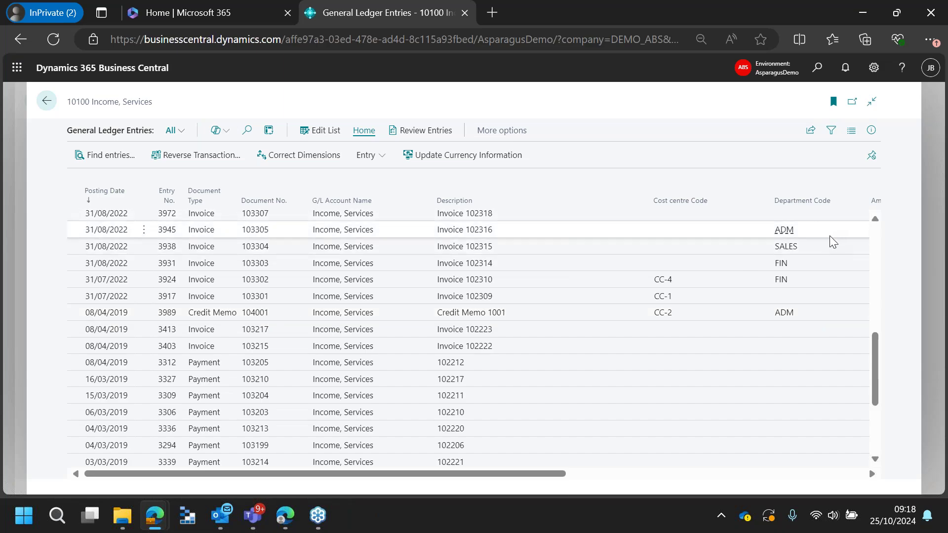
Filter the 10100 ledger entries by Department Code FIN and review the department codes and amounts.
{"action": "left_click", "coordinate": [831, 130]}
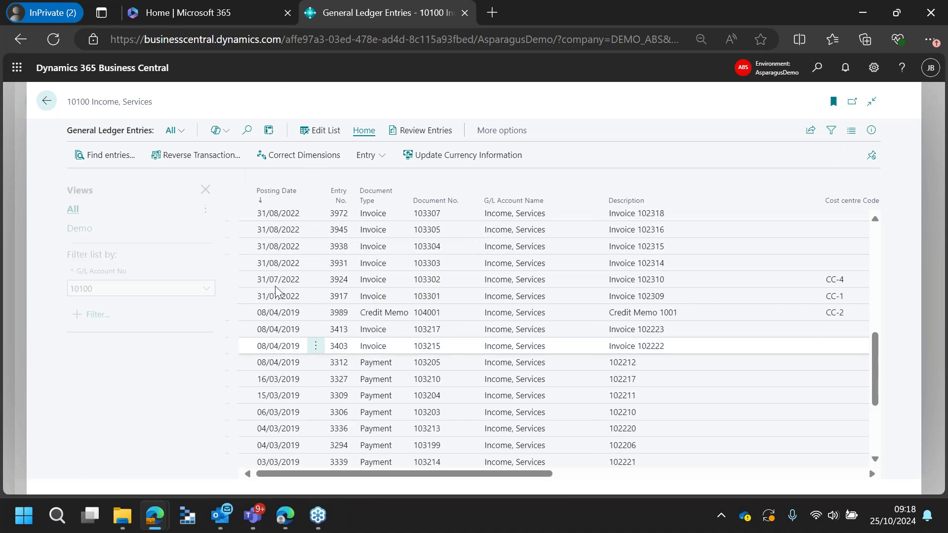
{"action": "left_click", "coordinate": [101, 316]}
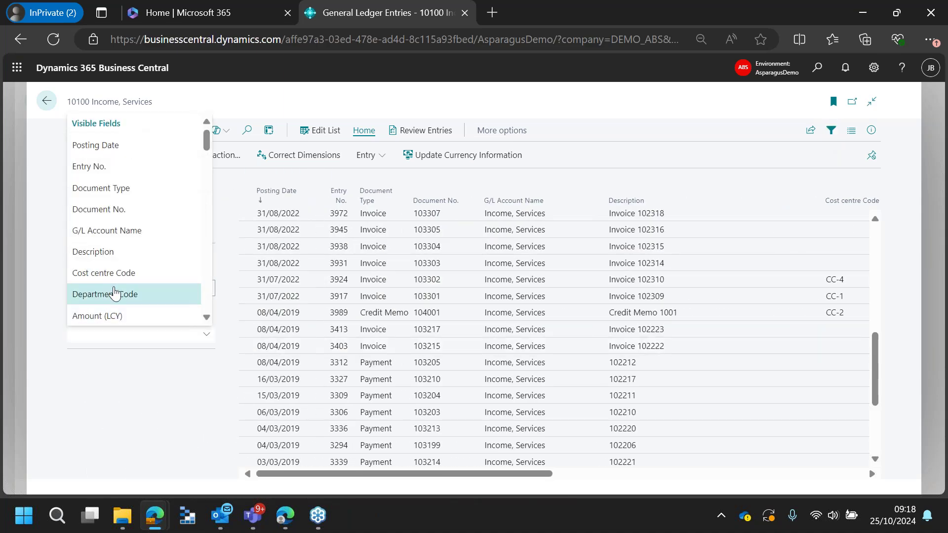
{"action": "left_click", "coordinate": [113, 292]}
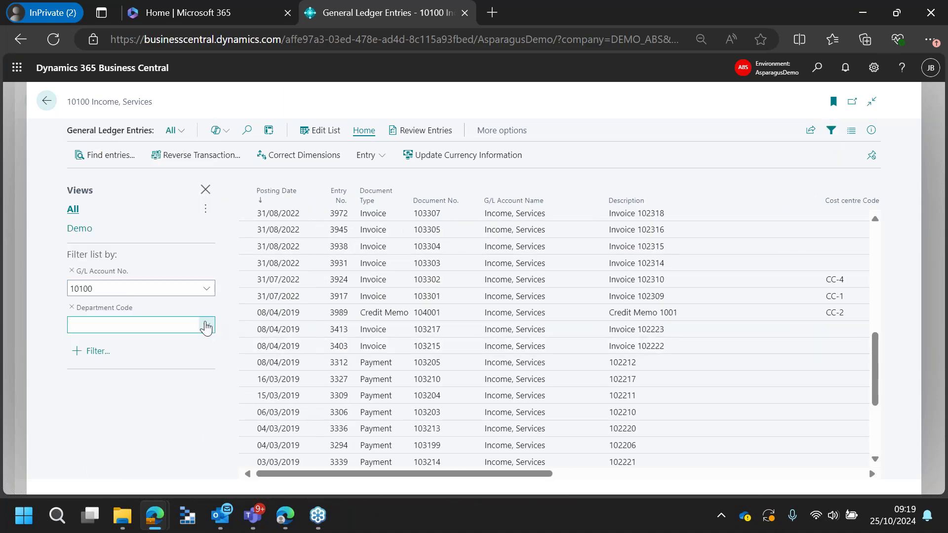
{"action": "left_click", "coordinate": [206, 326]}
{"action": "left_click", "coordinate": [140, 391]}
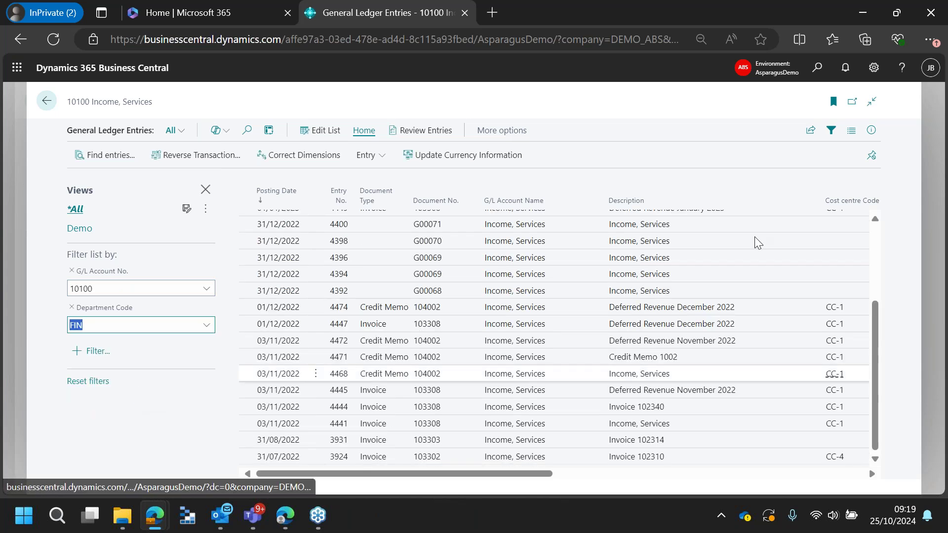
{"action": "left_click_drag", "start_coordinate": [532, 473], "coordinate": [650, 474]}
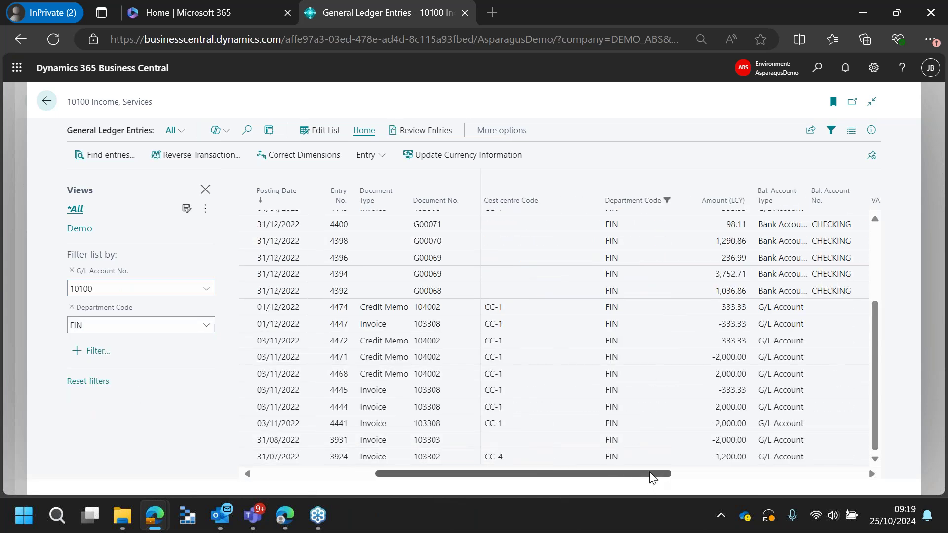
Leave the ledger entries and open the default dimensions of G/L account 10100 from its account card.
{"action": "left_click", "coordinate": [46, 101]}
{"action": "left_click", "coordinate": [104, 244]}
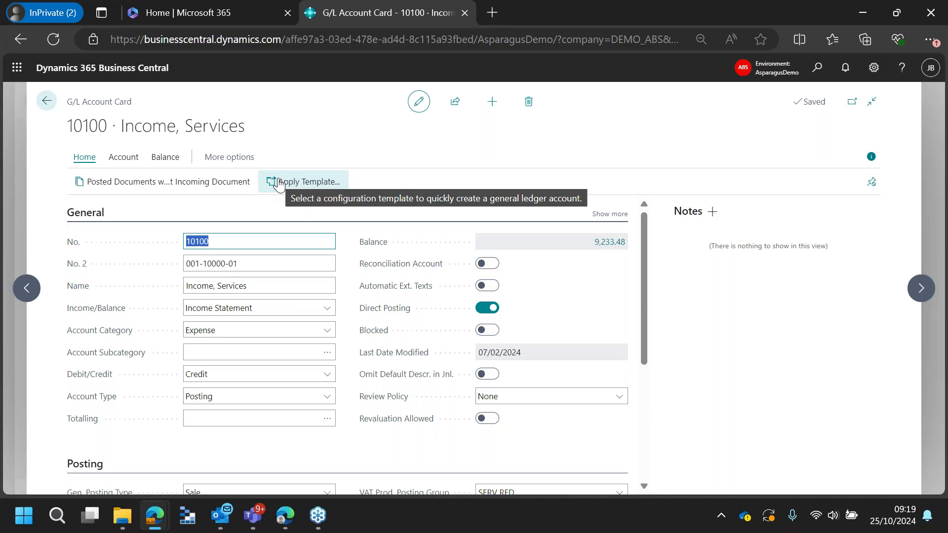
{"action": "left_click", "coordinate": [121, 157]}
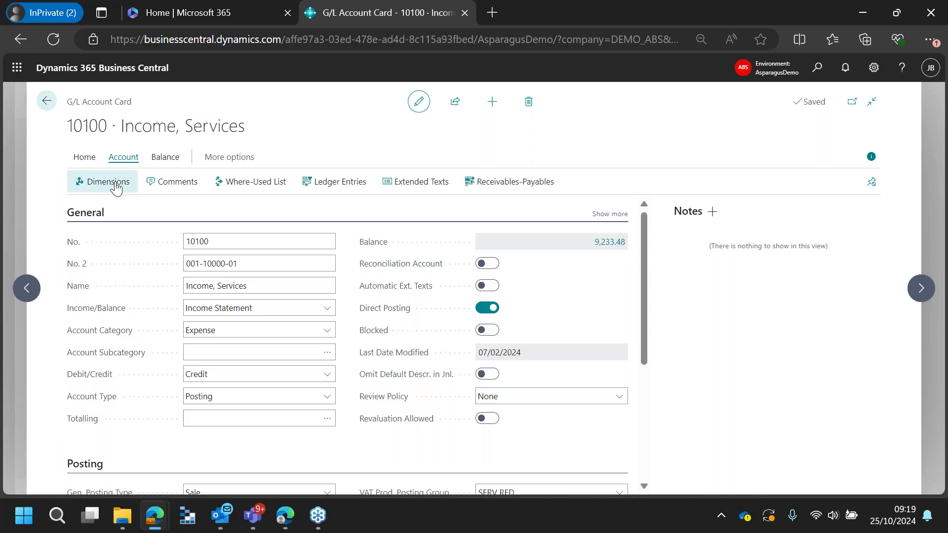
{"action": "left_click", "coordinate": [109, 181]}
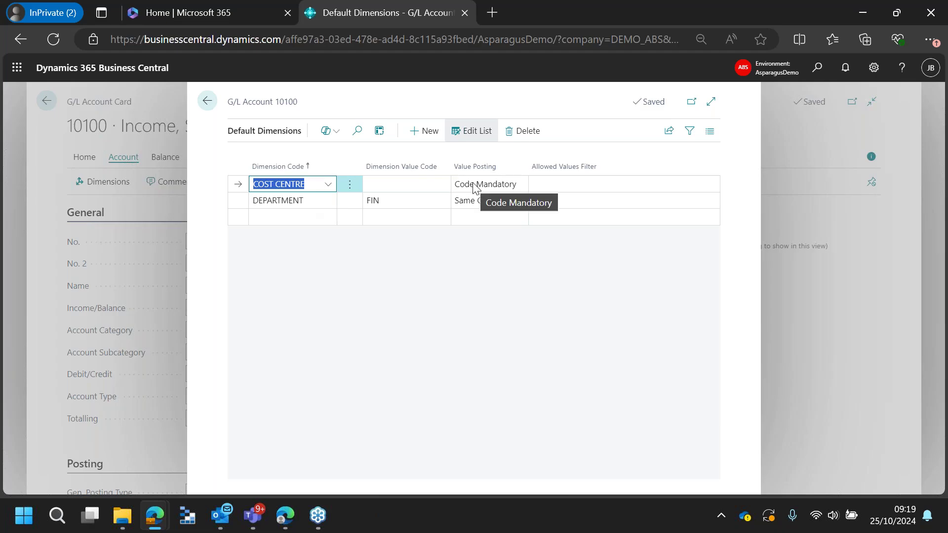
Look at the available dimension values for the COST CENTRE and DEPARTMENT default dimensions without changing them.
{"action": "left_click", "coordinate": [402, 183]}
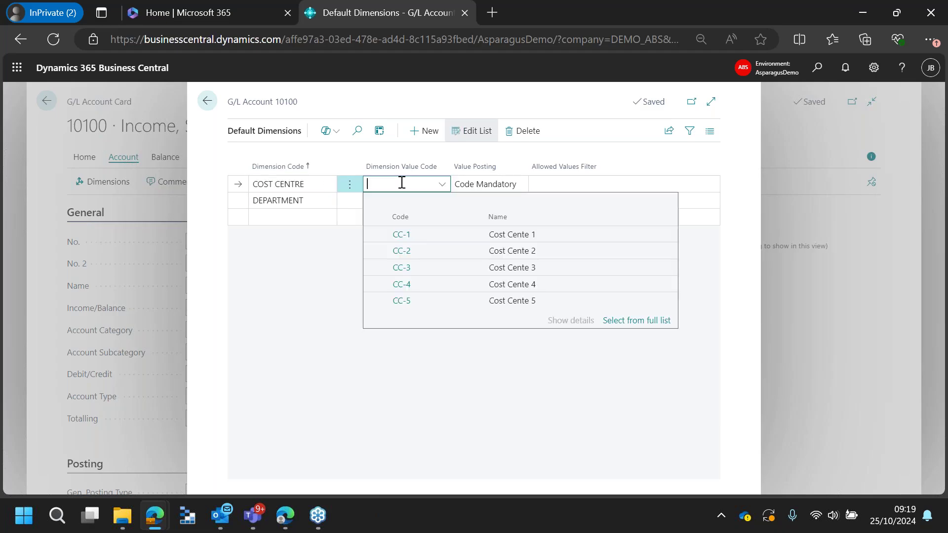
{"action": "left_click", "coordinate": [336, 292]}
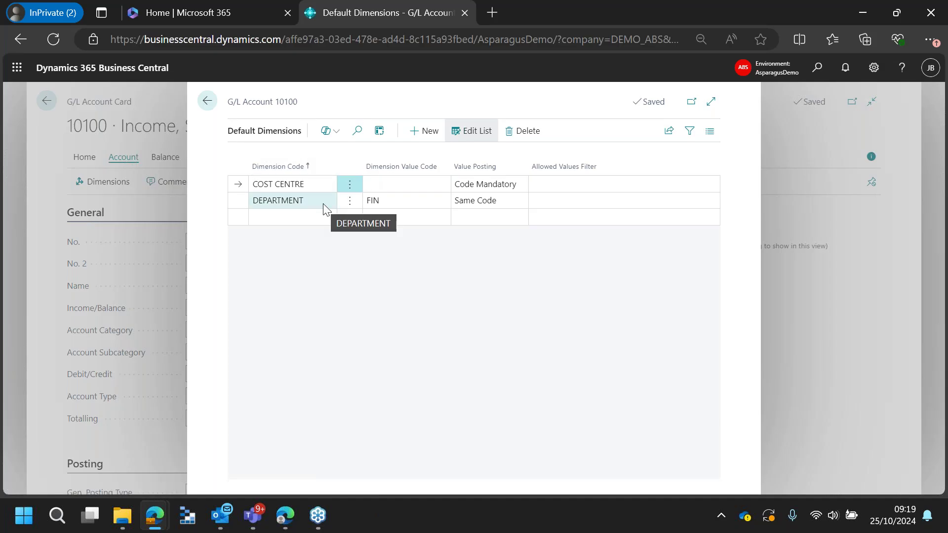
{"action": "left_click", "coordinate": [418, 207]}
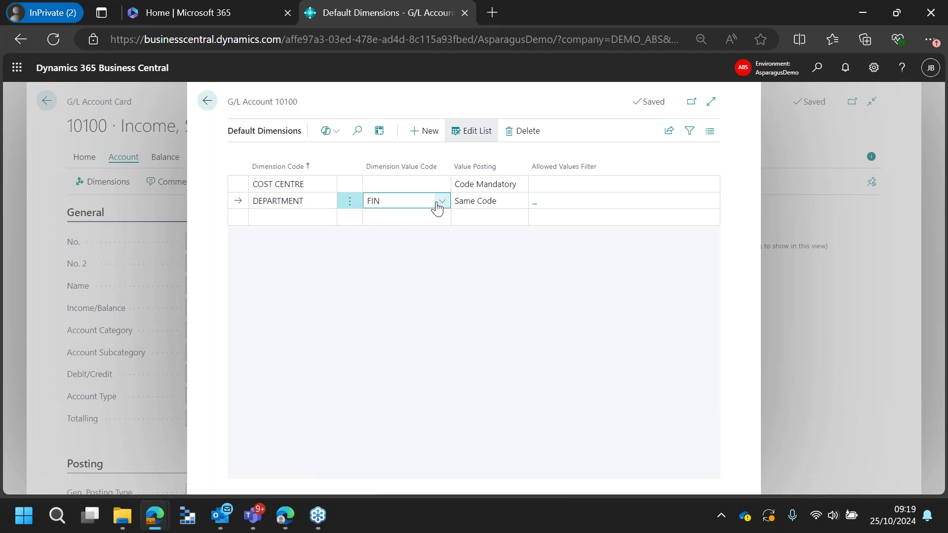
{"action": "left_click", "coordinate": [438, 206]}
{"action": "left_click", "coordinate": [440, 202]}
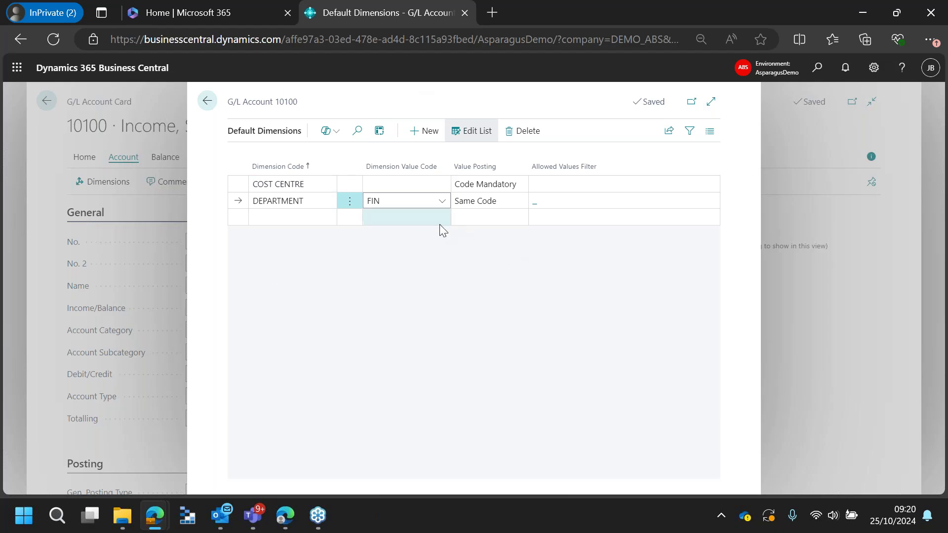
Return to the home page and open Analysis by Dimensions for the GEN_LEDGER analysis view.
{"action": "left_click", "coordinate": [207, 101]}
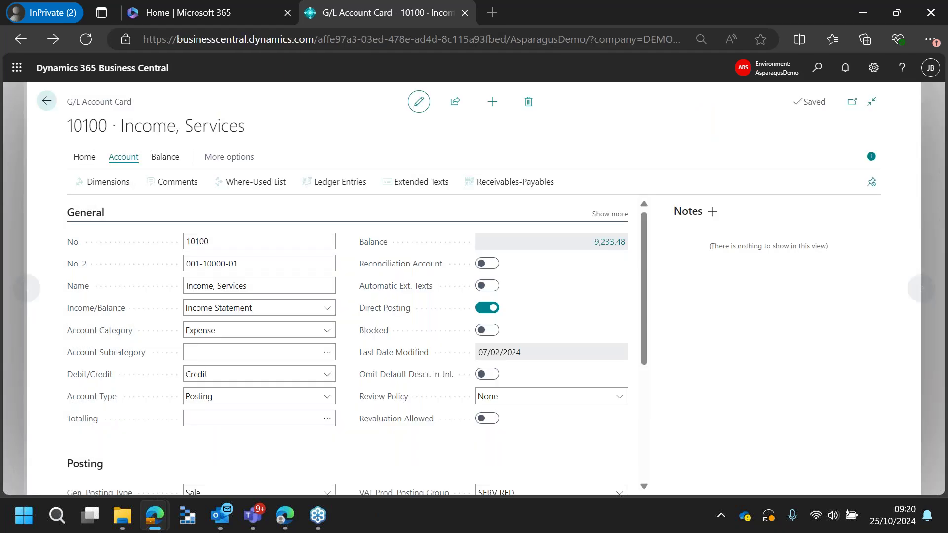
{"action": "left_click", "coordinate": [47, 102]}
{"action": "left_click", "coordinate": [47, 101]}
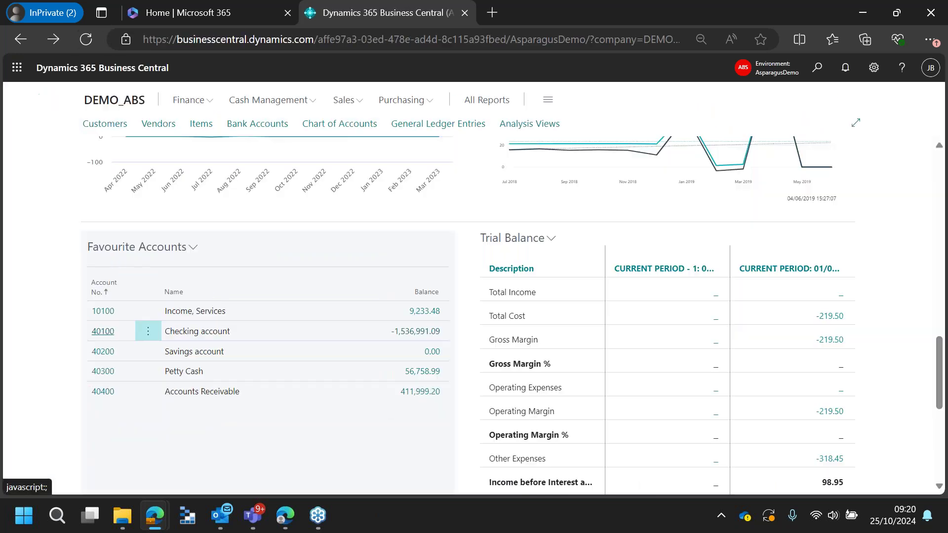
{"action": "left_click", "coordinate": [518, 127]}
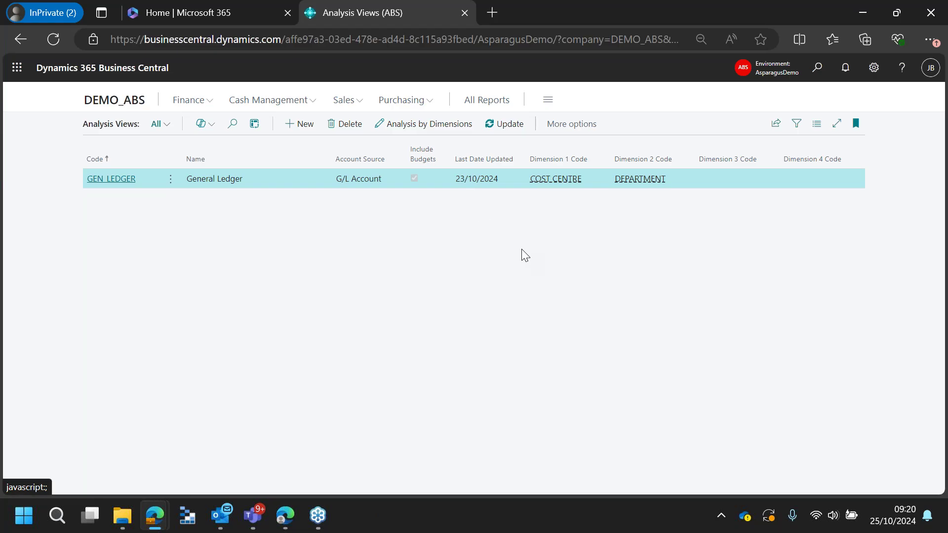
{"action": "left_click", "coordinate": [423, 130]}
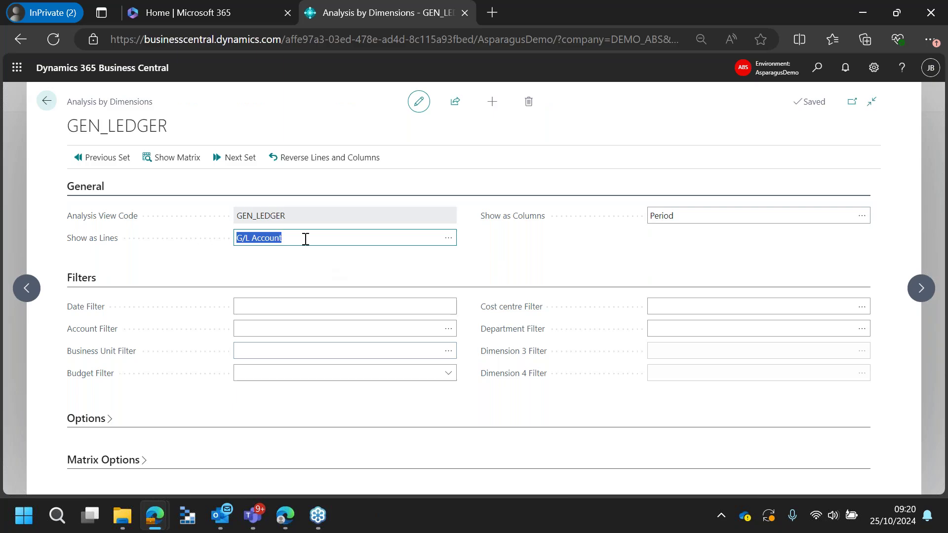
Show COST CENTRE as columns with the date filter 01/01/22..31/12/22 and display the analysis matrix.
{"action": "left_click", "coordinate": [863, 217]}
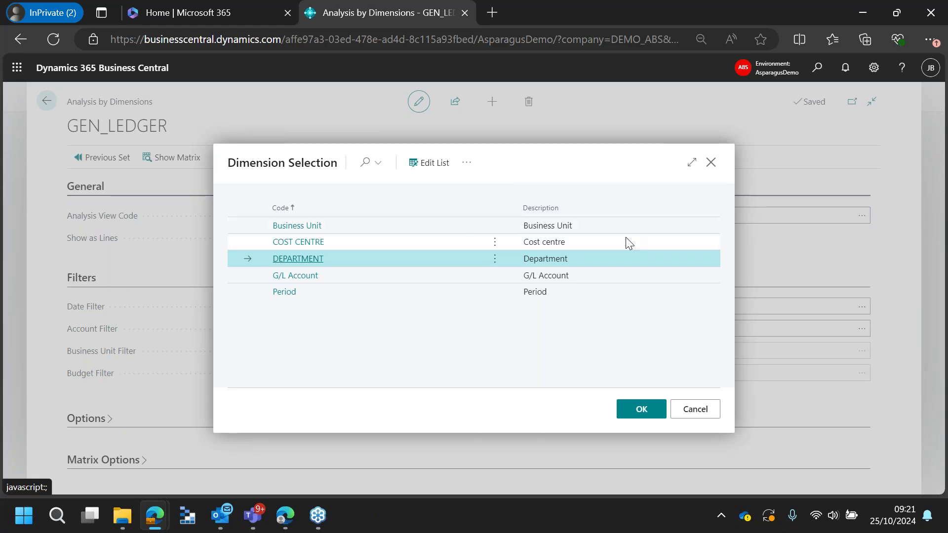
{"action": "left_click", "coordinate": [626, 239]}
{"action": "left_click", "coordinate": [641, 409]}
{"action": "left_click", "coordinate": [364, 304]}
{"action": "type", "text": "01/01/22..31/12/22"}
{"action": "key", "text": "Return"}
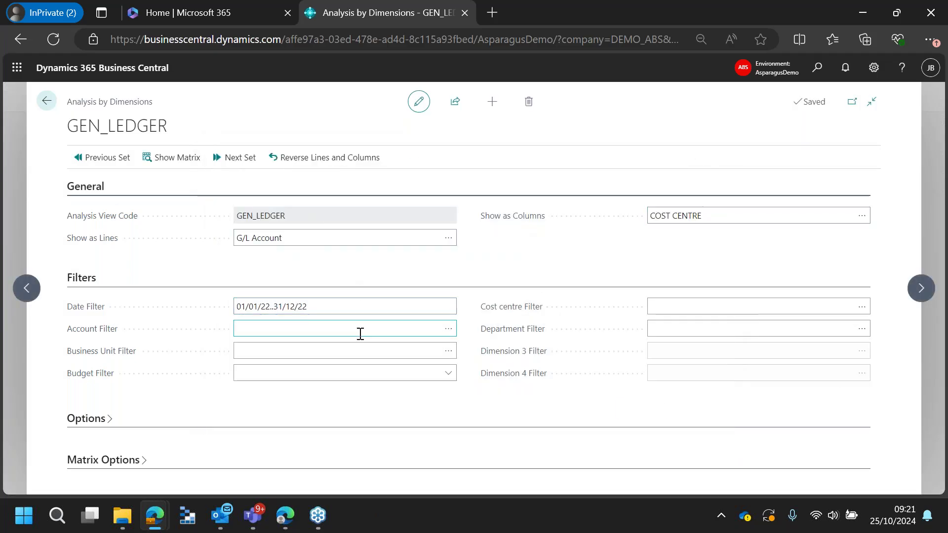
{"action": "left_click", "coordinate": [177, 158]}
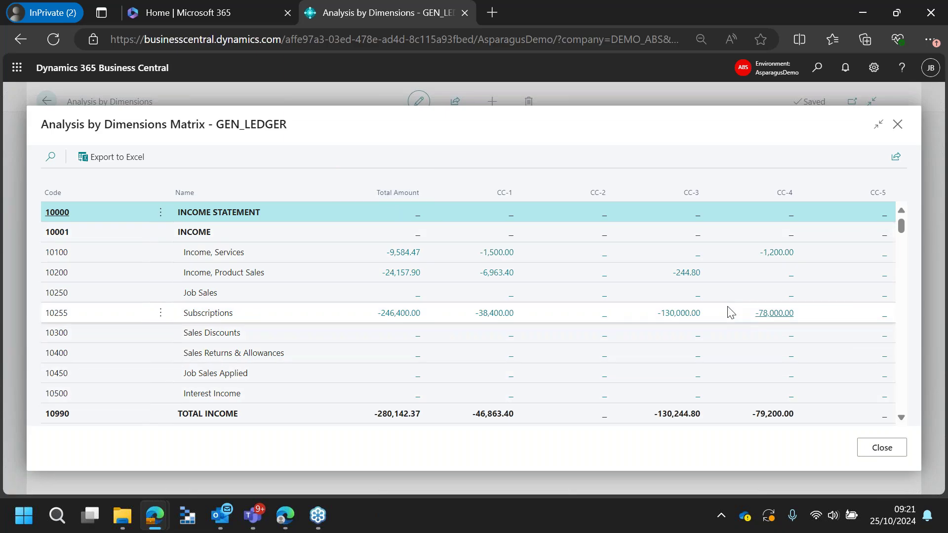
Examine the analysis view entries behind the CC-1 amount of Income, Services, and close the matrix.
{"action": "left_click", "coordinate": [498, 254]}
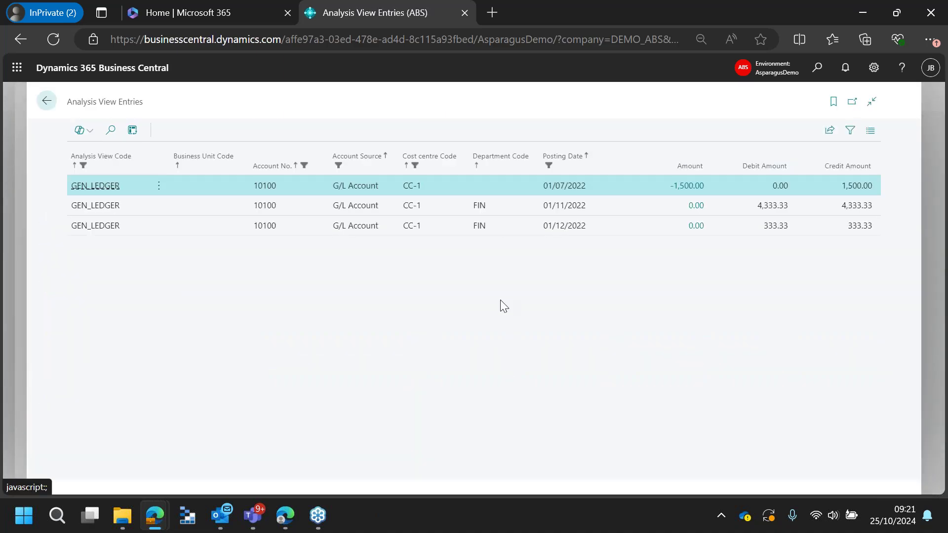
{"action": "left_click", "coordinate": [50, 103]}
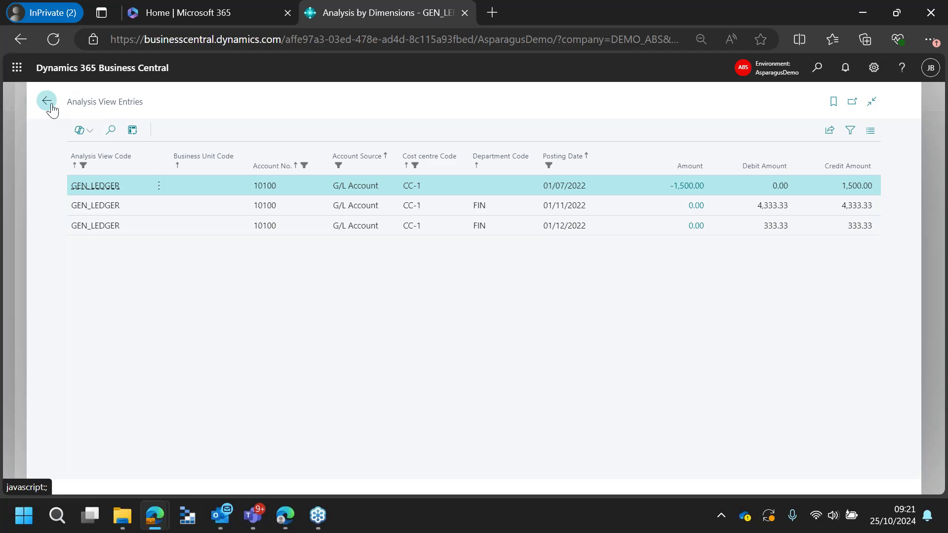
{"action": "left_click", "coordinate": [889, 448]}
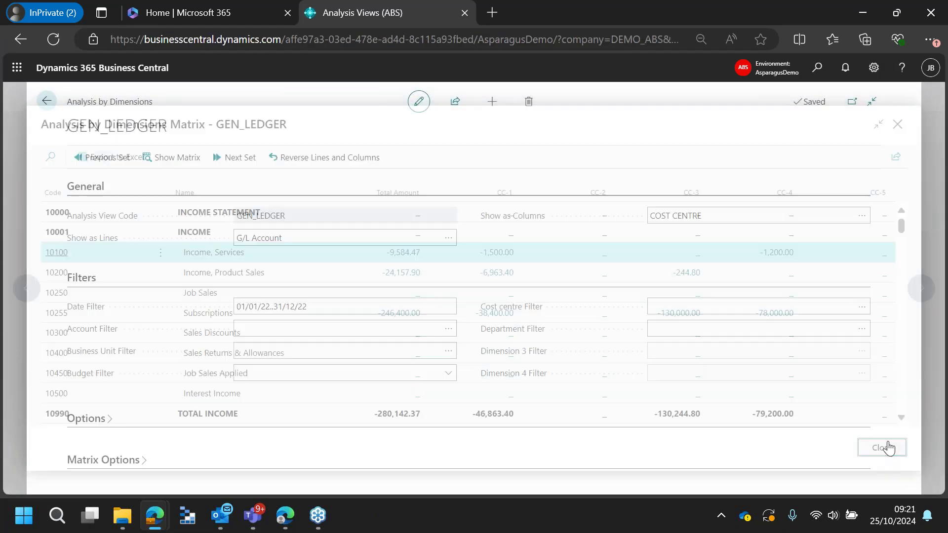
Show DEPARTMENT as lines, set the date filter to 01/01/22..31/12/22 again and display the matrix.
{"action": "left_click", "coordinate": [448, 238]}
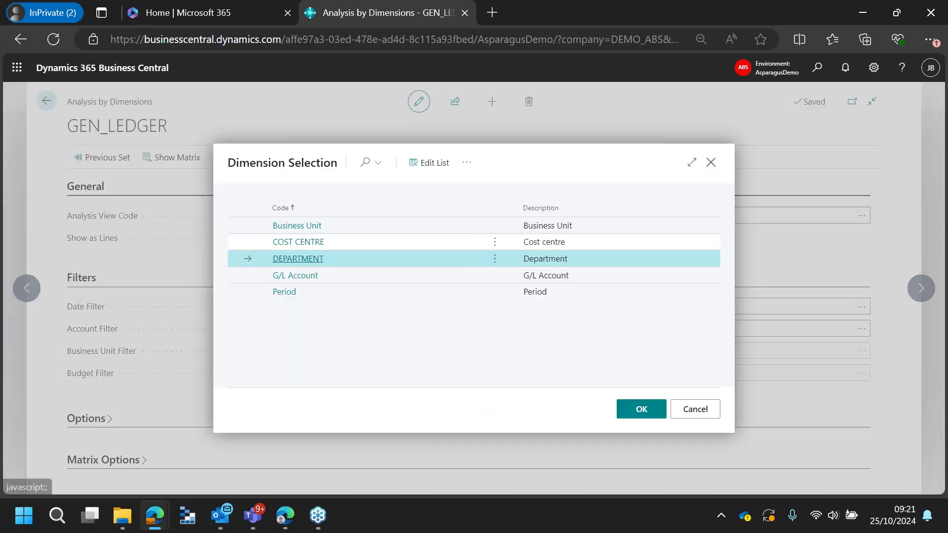
{"action": "left_click", "coordinate": [650, 409]}
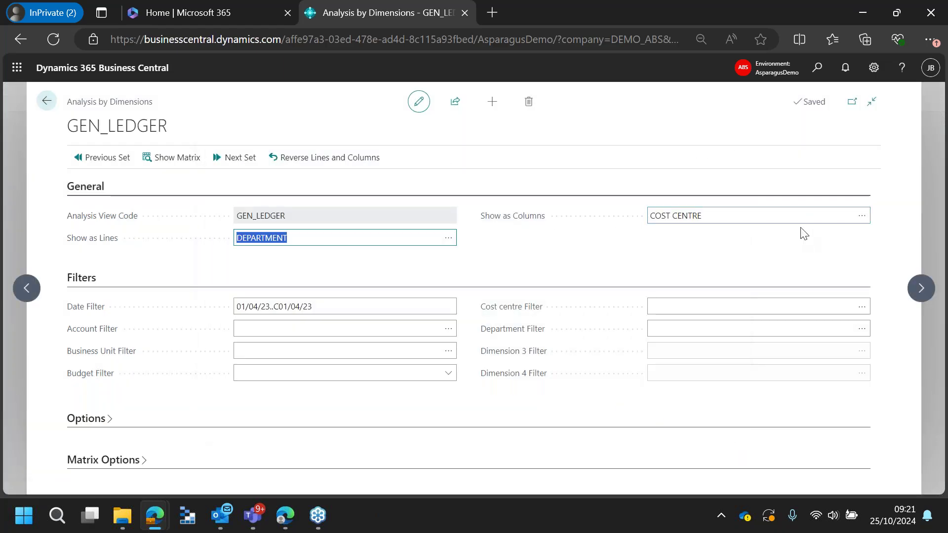
{"action": "left_click", "coordinate": [309, 304]}
{"action": "type", "text": "01/01/22..31/12/22"}
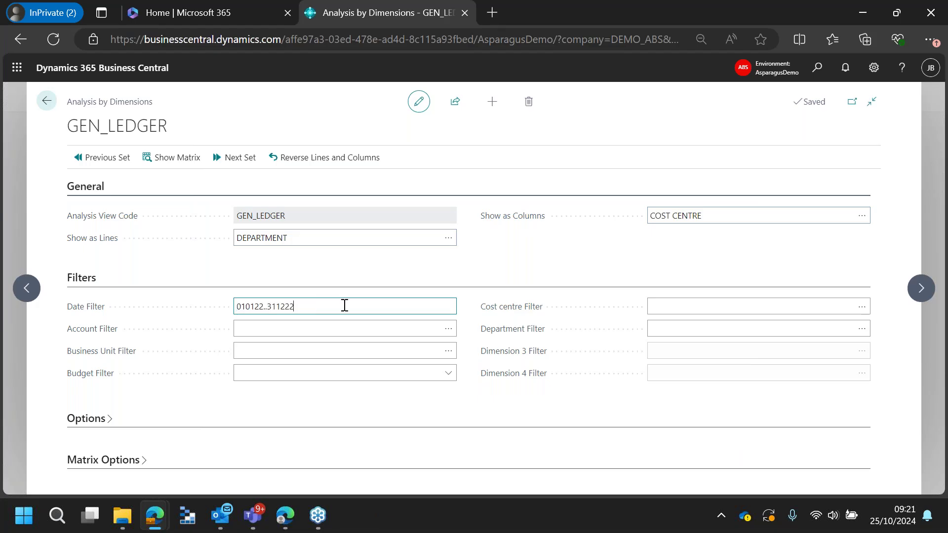
{"action": "key", "text": "Return"}
{"action": "left_click", "coordinate": [181, 159]}
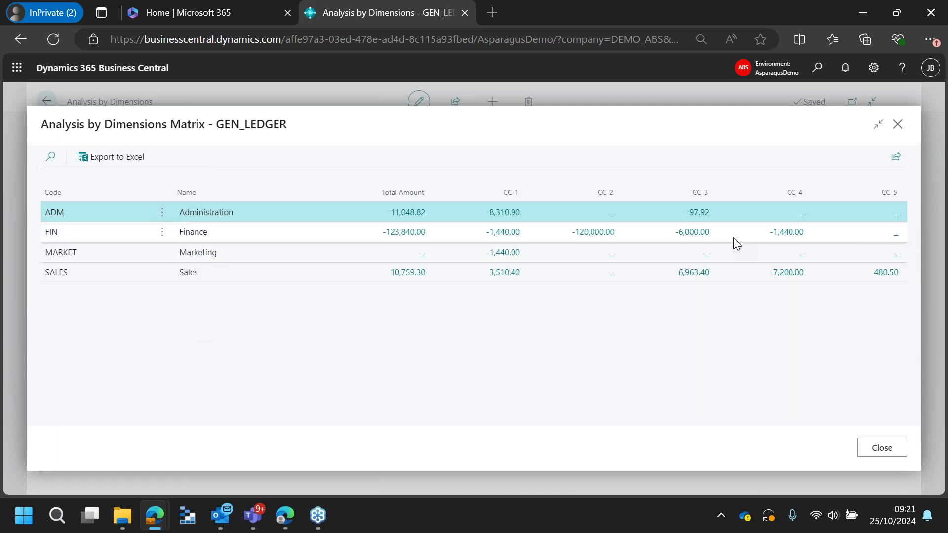
Inspect the entries behind the Finance department's CC-2 amount, export the matrix to Excel and close the analysis.
{"action": "left_click", "coordinate": [604, 233]}
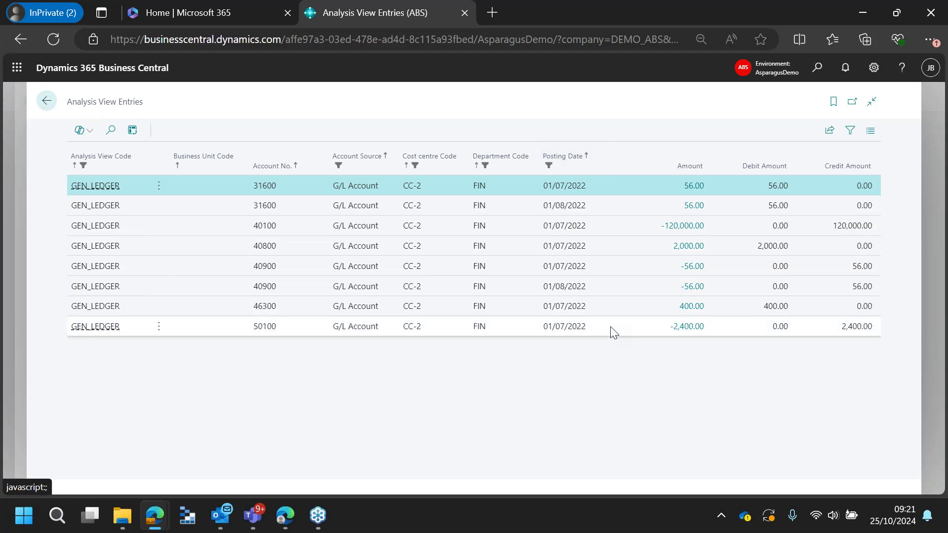
{"action": "key", "text": "Escape"}
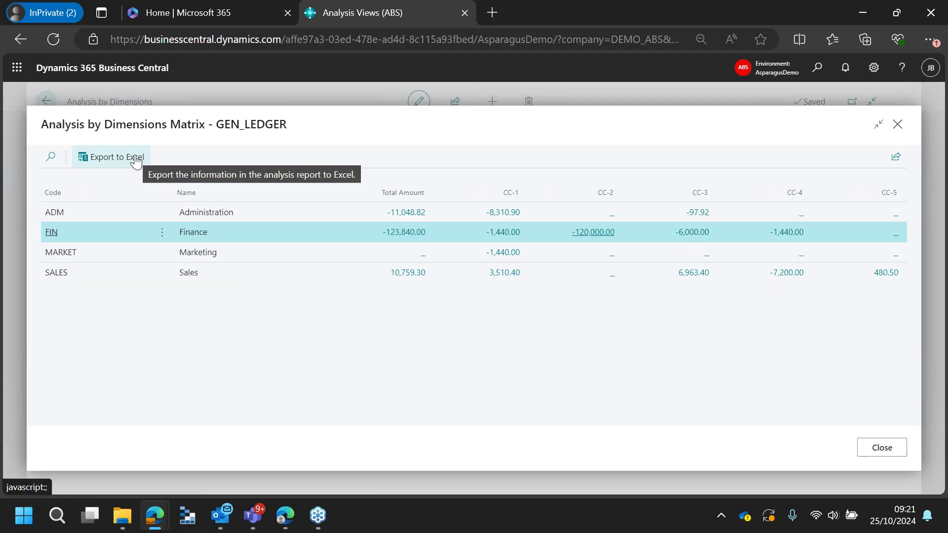
{"action": "left_click", "coordinate": [134, 157]}
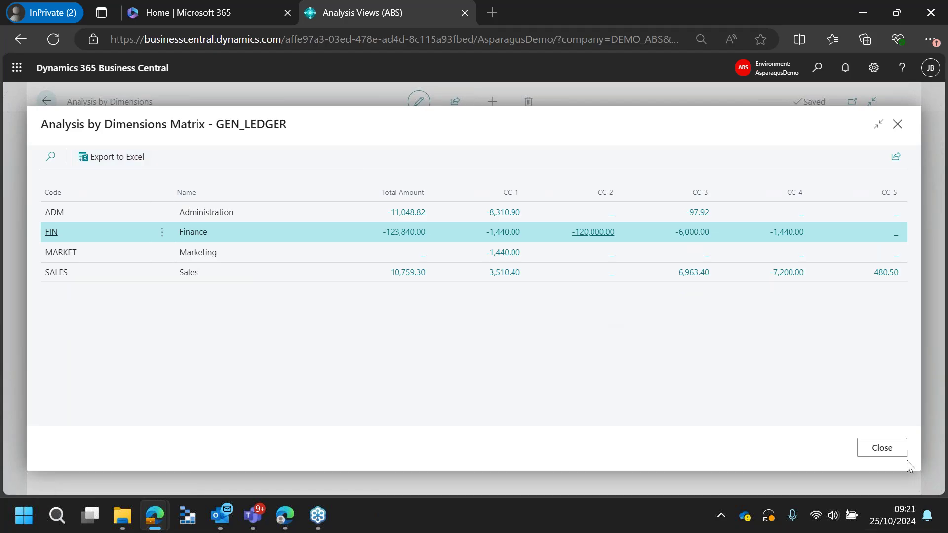
{"action": "left_click", "coordinate": [889, 447]}
{"action": "key", "text": "Escape"}
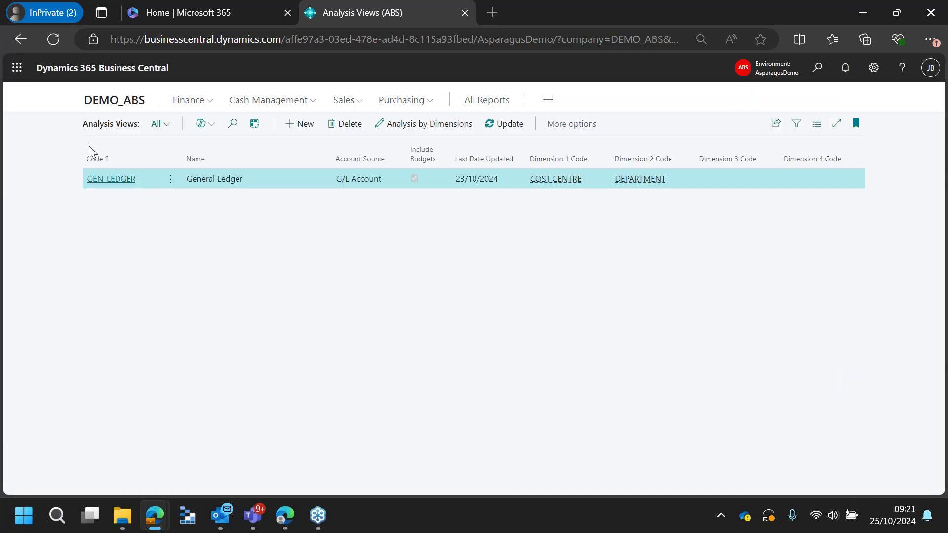
Return to the home page, search for "g/l" and open the G/L Budgets list.
{"action": "left_click", "coordinate": [112, 101]}
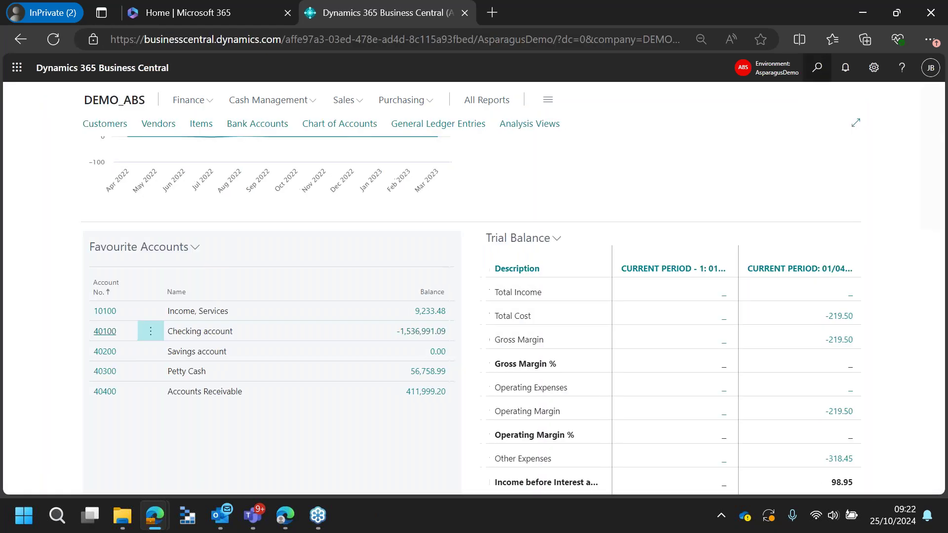
{"action": "left_click", "coordinate": [817, 68]}
{"action": "type", "text": "g/l"}
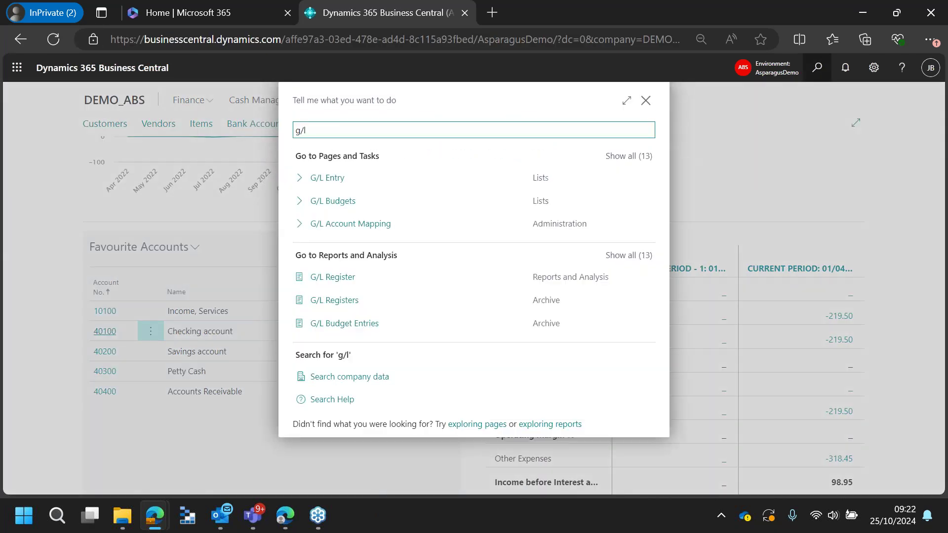
{"action": "left_click", "coordinate": [345, 201]}
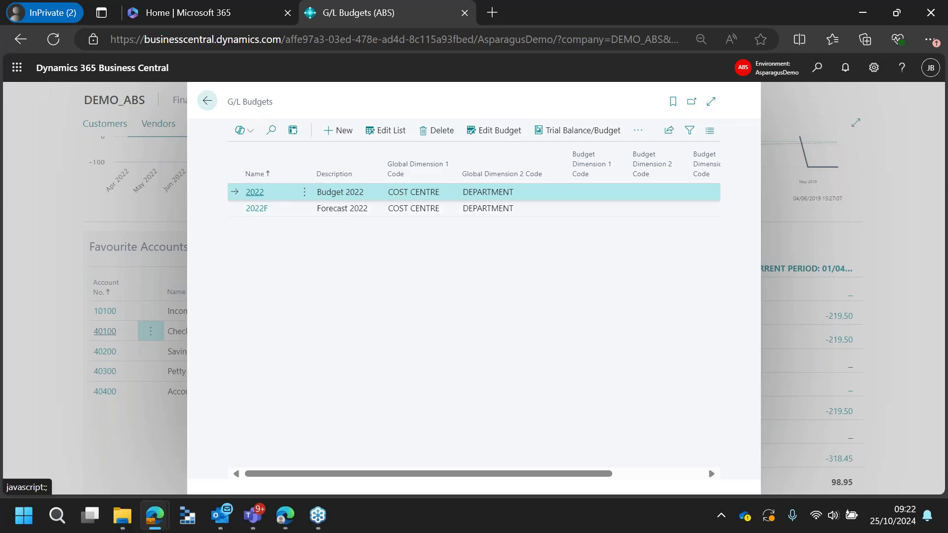
Open the 2022 budget and set its date filter to 01/01/22..31/12/22.
{"action": "left_click", "coordinate": [254, 192]}
{"action": "scroll", "coordinate": [472, 314], "scroll_direction": "down", "scroll_amount": 2}
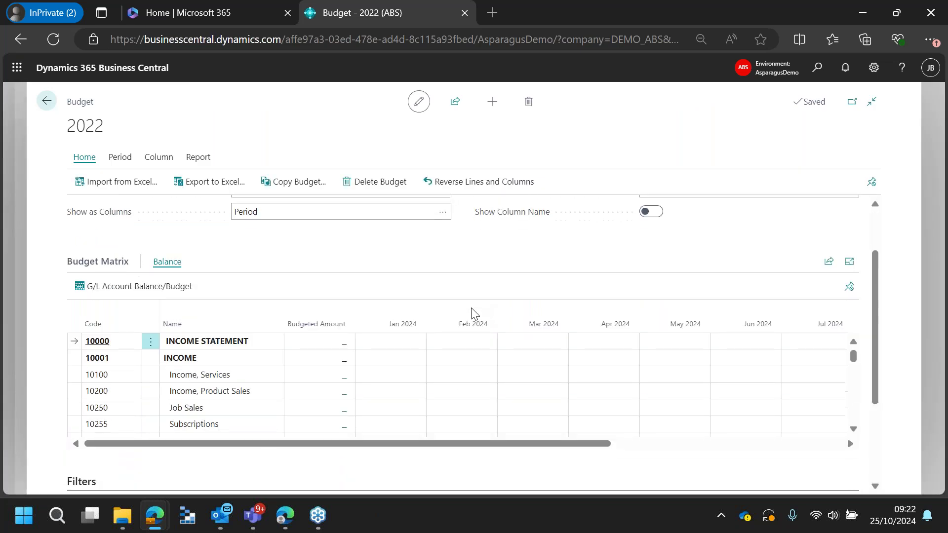
{"action": "scroll", "coordinate": [473, 313], "scroll_direction": "down", "scroll_amount": 1}
{"action": "left_click", "coordinate": [345, 433]}
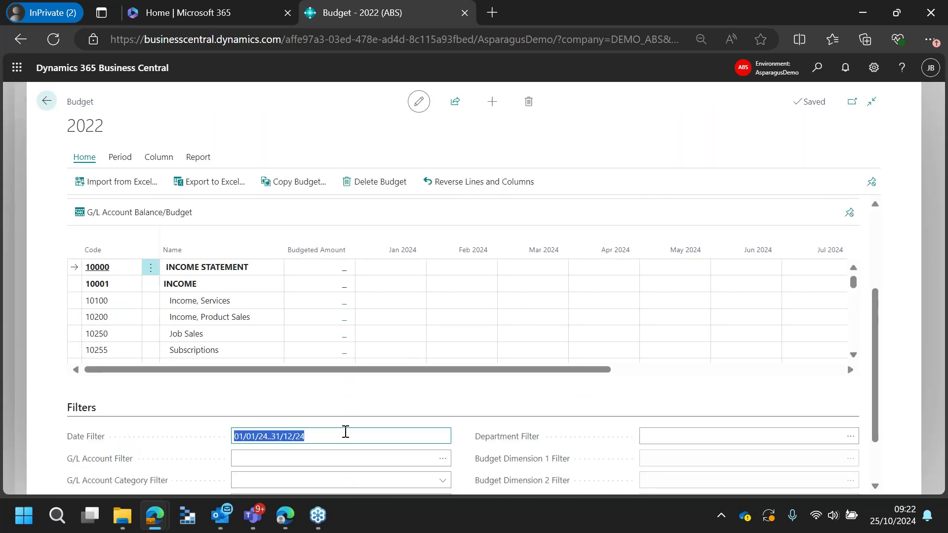
{"action": "type", "text": "010122..311222"}
{"action": "left_click", "coordinate": [347, 396]}
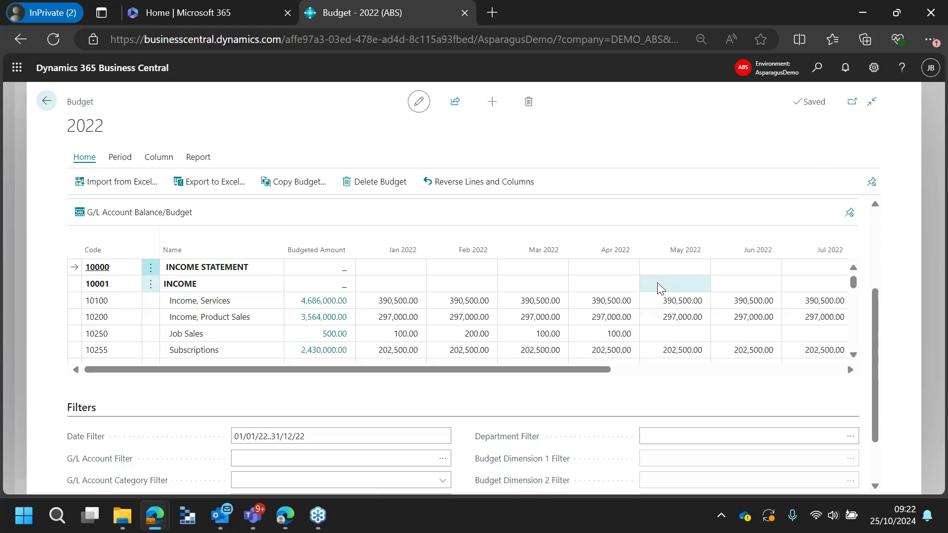
Inspect the budget entries behind the Jan 2022 amount of Income, Services in full width, and return to the budget.
{"action": "left_click", "coordinate": [406, 301]}
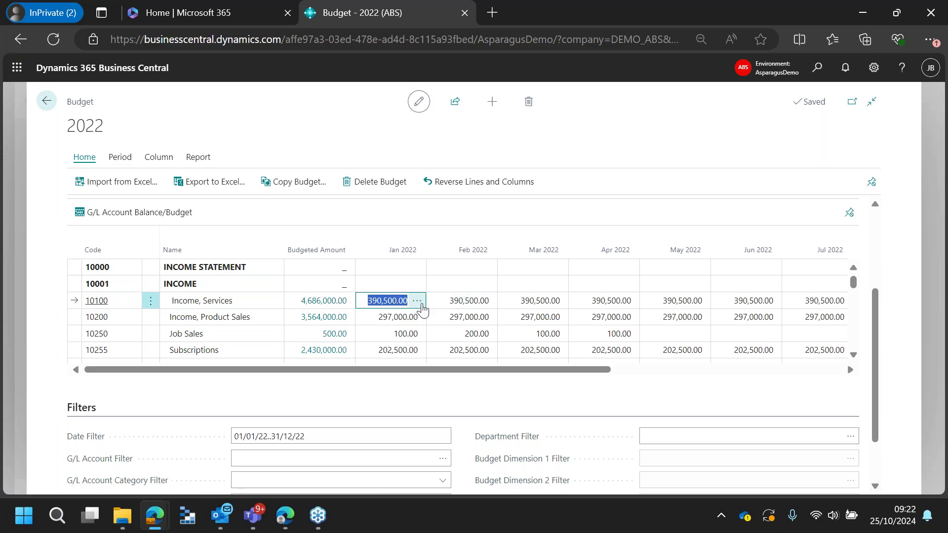
{"action": "left_click", "coordinate": [417, 302]}
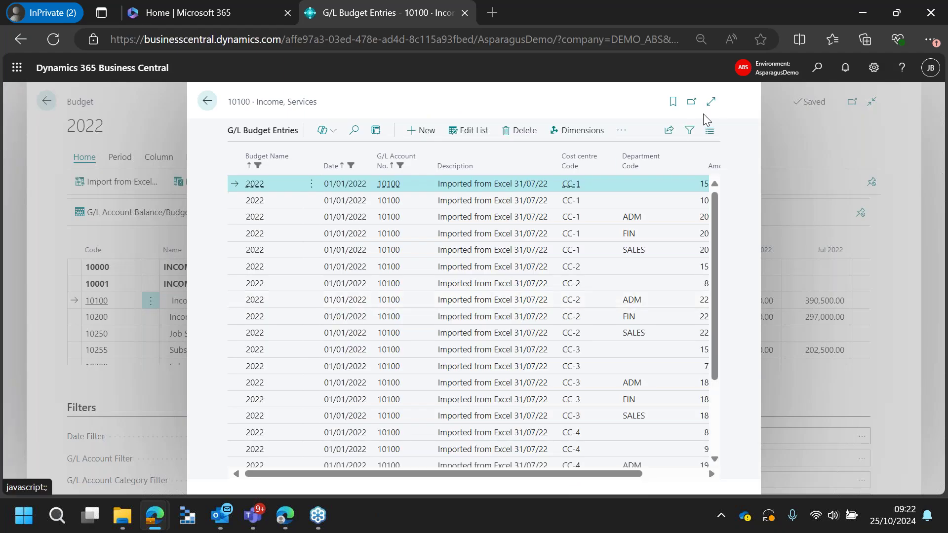
{"action": "left_click", "coordinate": [711, 101]}
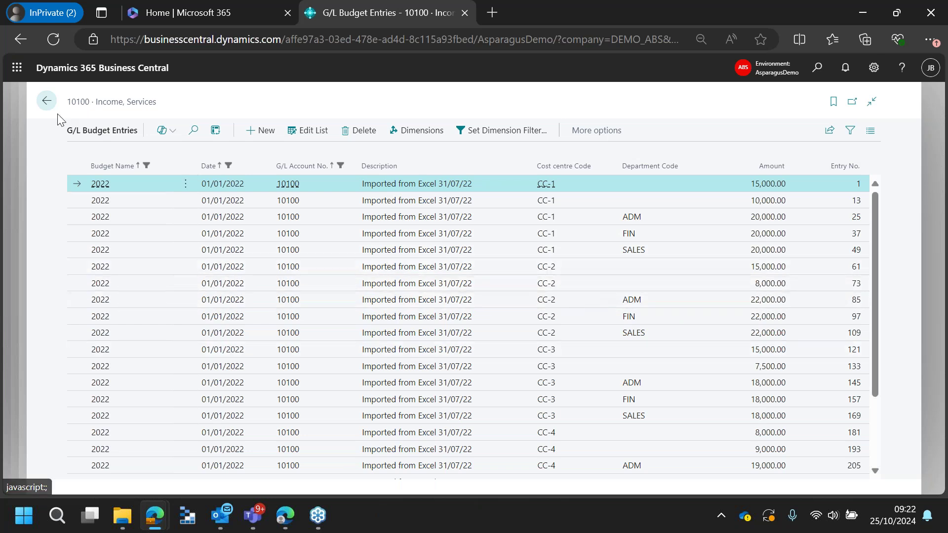
{"action": "left_click", "coordinate": [47, 102]}
Enter a budget amount of 100 for Sales Discounts in Jun 2022.
{"action": "scroll", "coordinate": [483, 320], "scroll_direction": "down", "scroll_amount": 3}
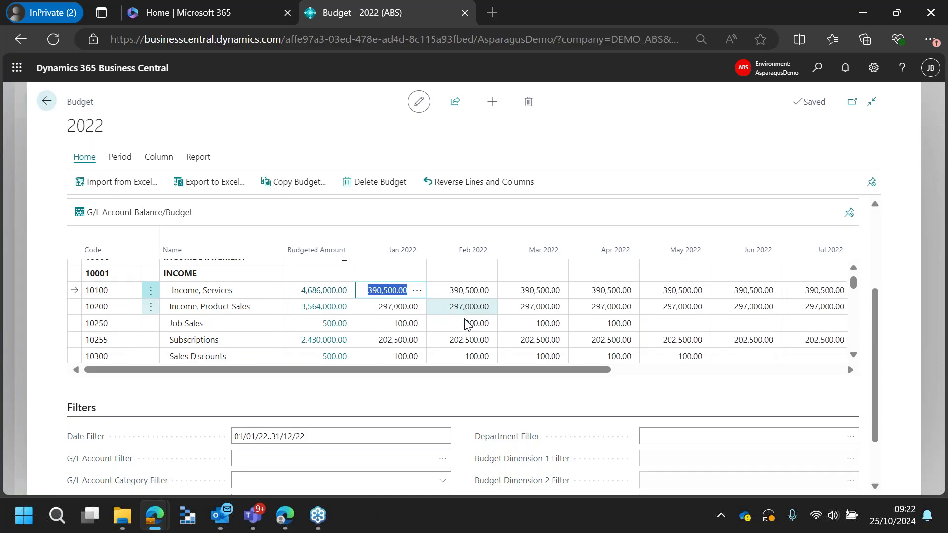
{"action": "scroll", "coordinate": [506, 318], "scroll_direction": "up", "scroll_amount": 2}
{"action": "left_click", "coordinate": [746, 293]}
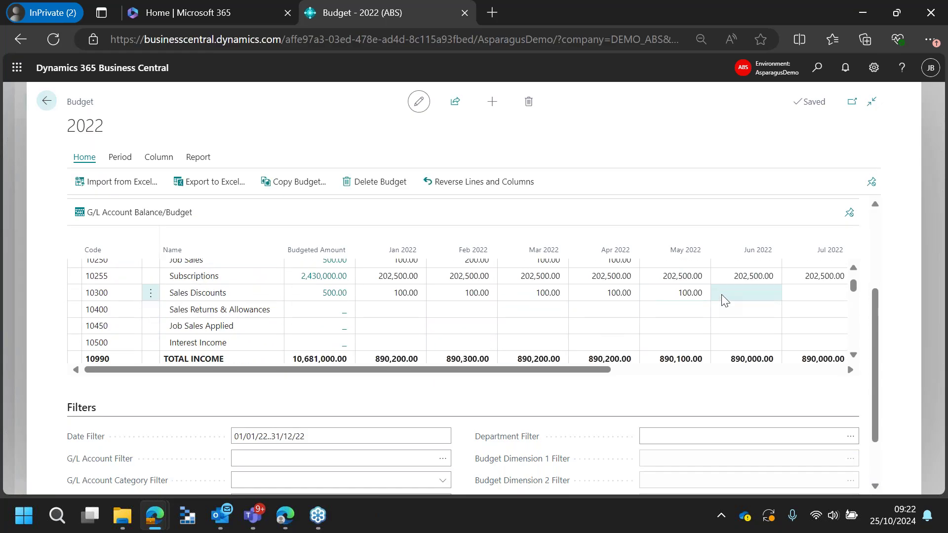
{"action": "type", "text": "100"}
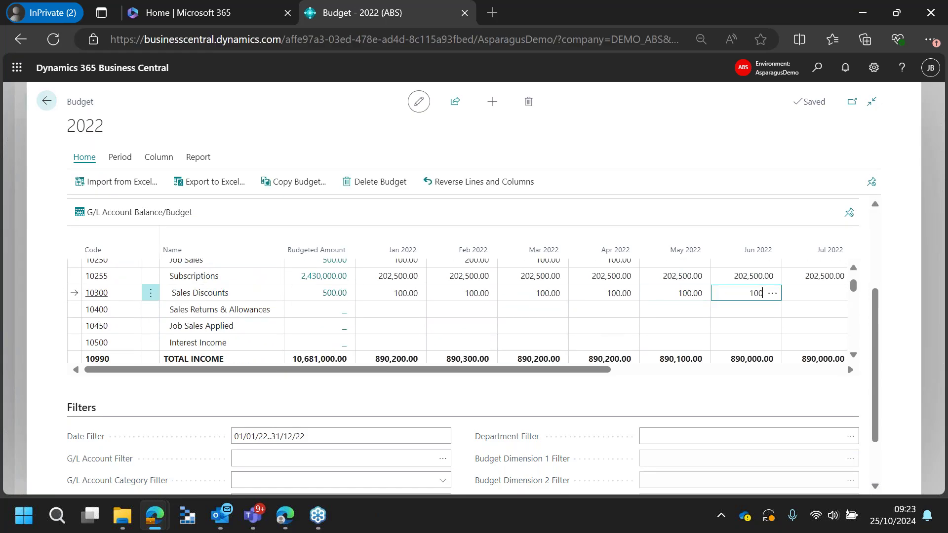
{"action": "key", "text": "Tab"}
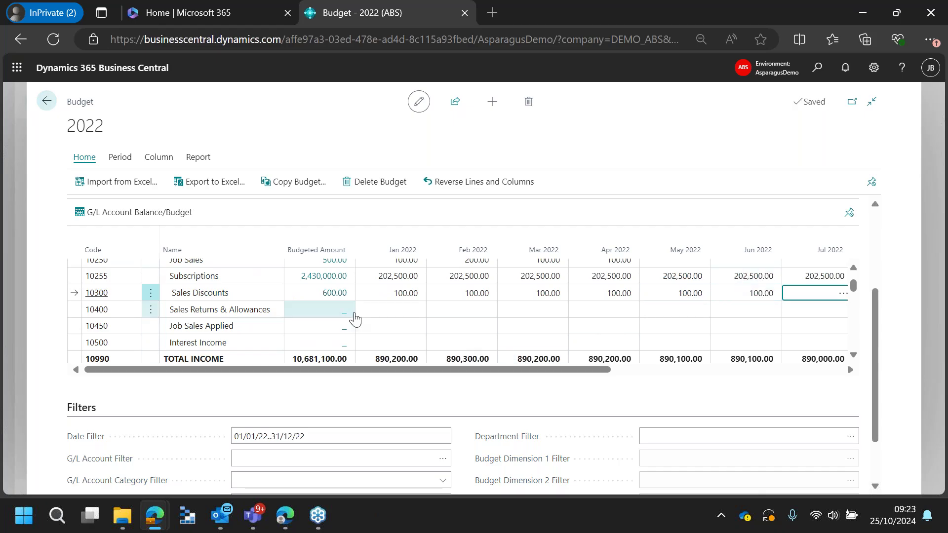
Review the Copy G/L Budget options, including the Adjustment Factor help and the source choices, and close without copying.
{"action": "scroll", "coordinate": [390, 345], "scroll_direction": "up", "scroll_amount": 1}
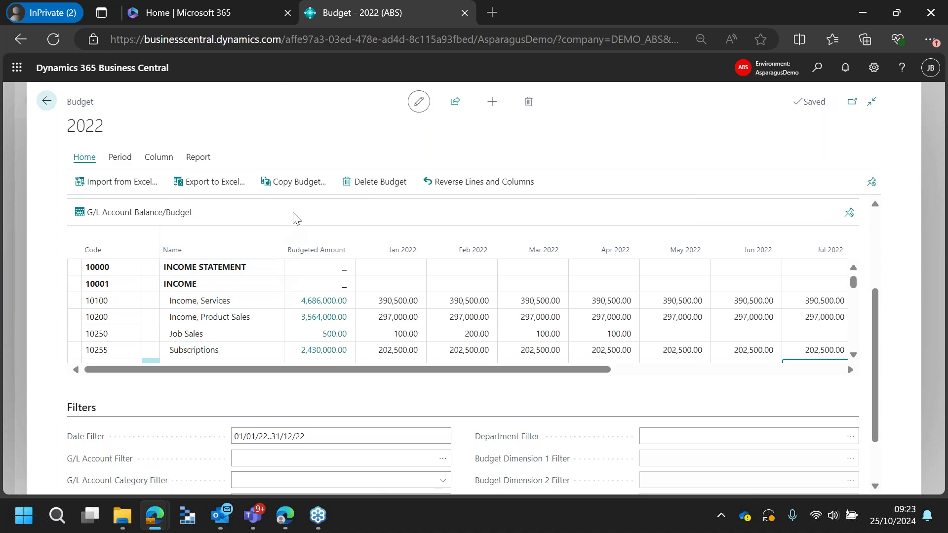
{"action": "left_click", "coordinate": [293, 181]}
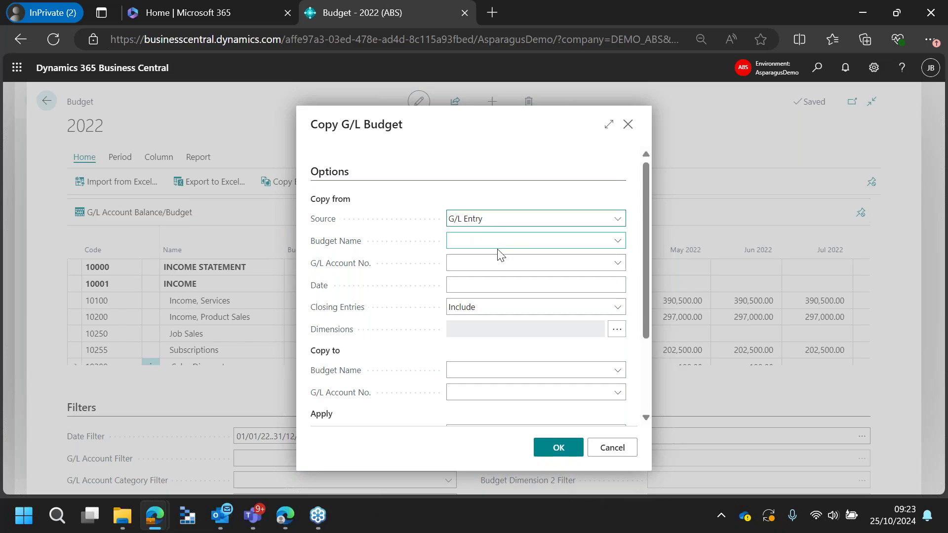
{"action": "scroll", "coordinate": [499, 255], "scroll_direction": "down", "scroll_amount": 2}
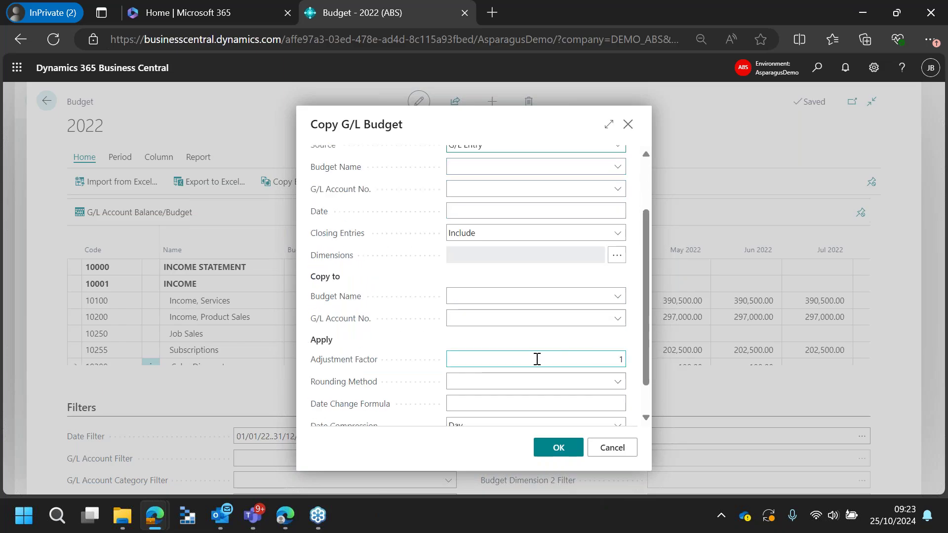
{"action": "mouse_move", "coordinate": [361, 366]}
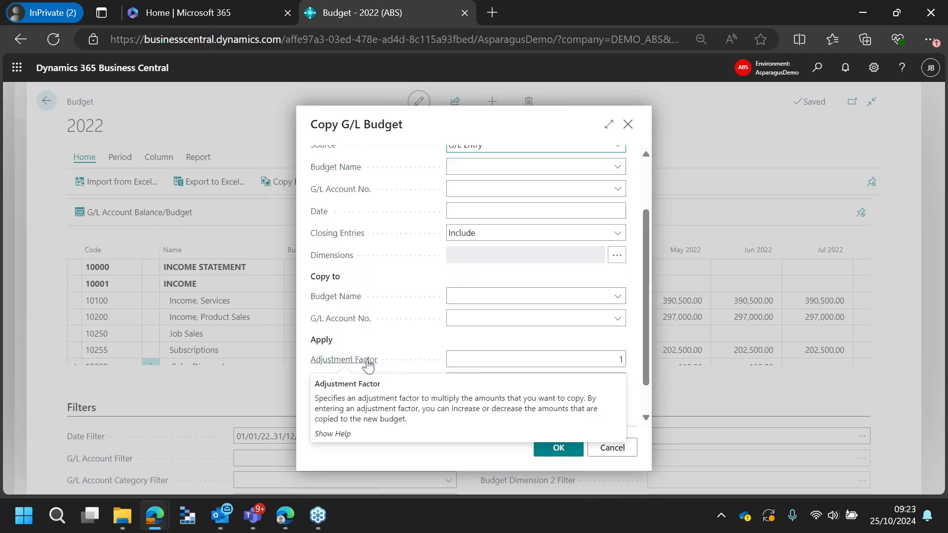
{"action": "scroll", "coordinate": [527, 279], "scroll_direction": "up", "scroll_amount": 2}
{"action": "left_click", "coordinate": [493, 218]}
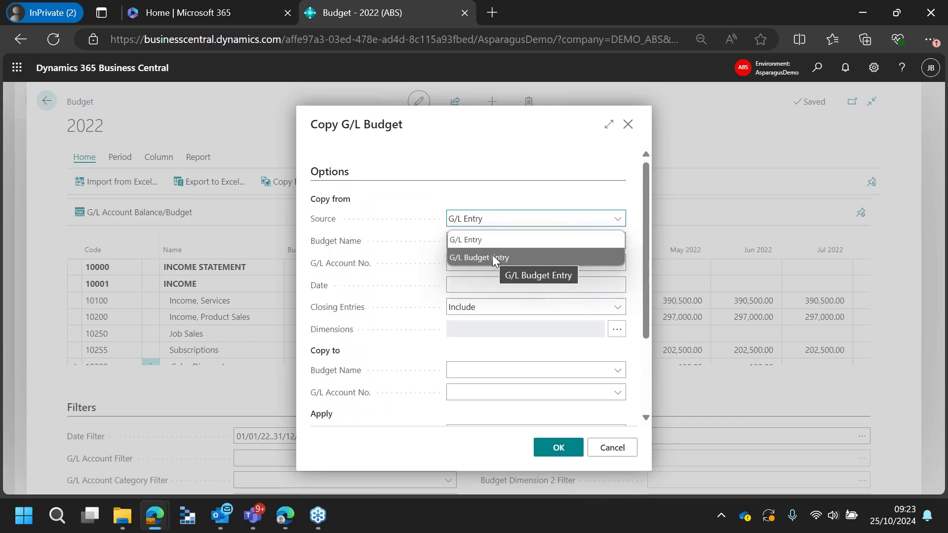
{"action": "left_click", "coordinate": [612, 448]}
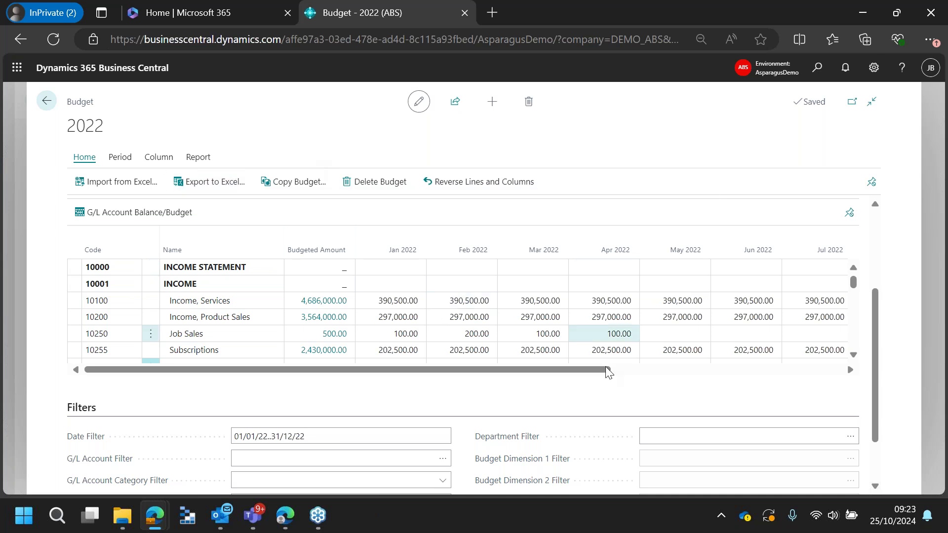
Filter the budget matrix by cost centre CC-3.
{"action": "scroll", "coordinate": [492, 306], "scroll_direction": "down", "scroll_amount": 2}
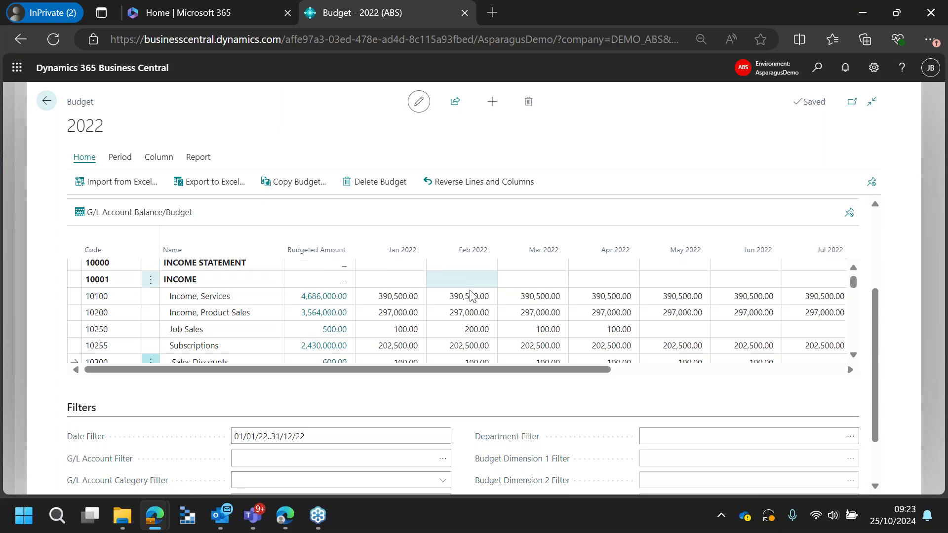
{"action": "scroll", "coordinate": [611, 414], "scroll_direction": "down", "scroll_amount": 2}
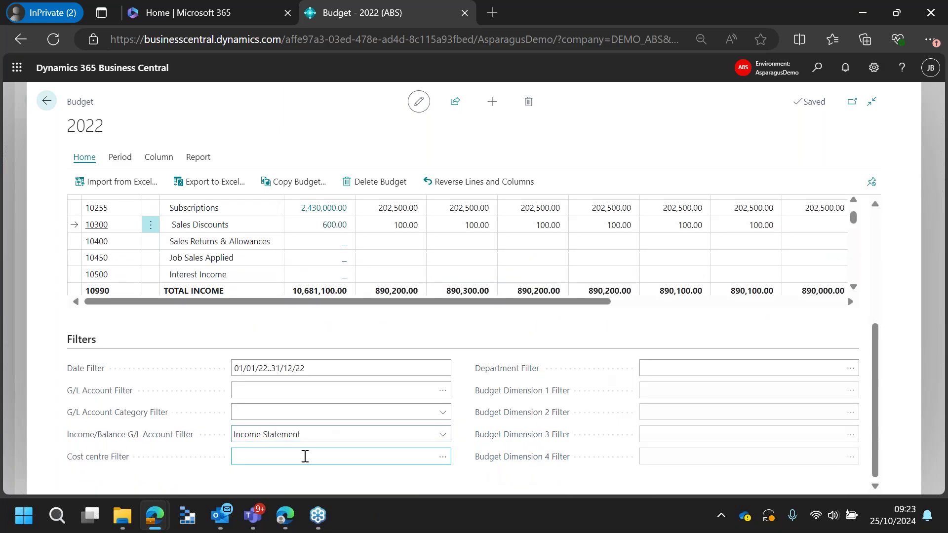
{"action": "left_click", "coordinate": [442, 458]}
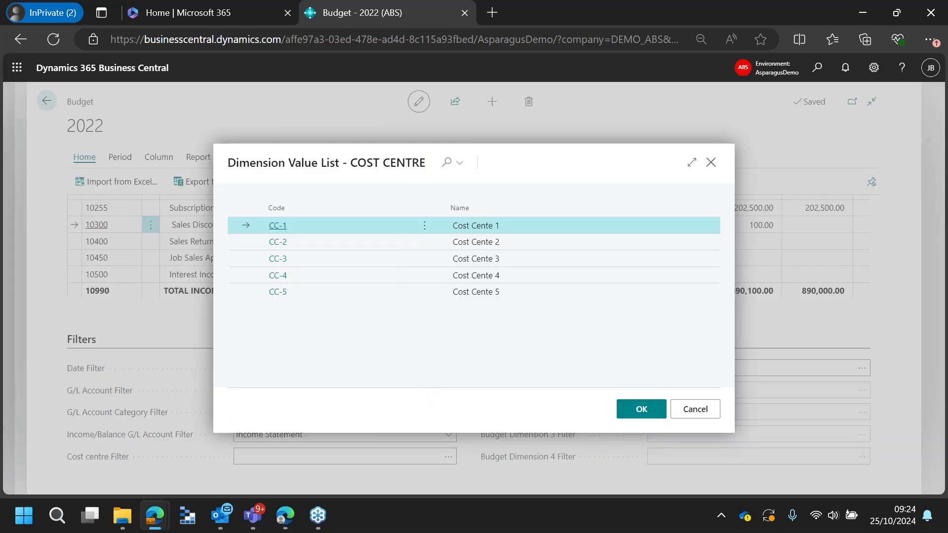
{"action": "left_click", "coordinate": [486, 260]}
{"action": "left_click", "coordinate": [641, 409]}
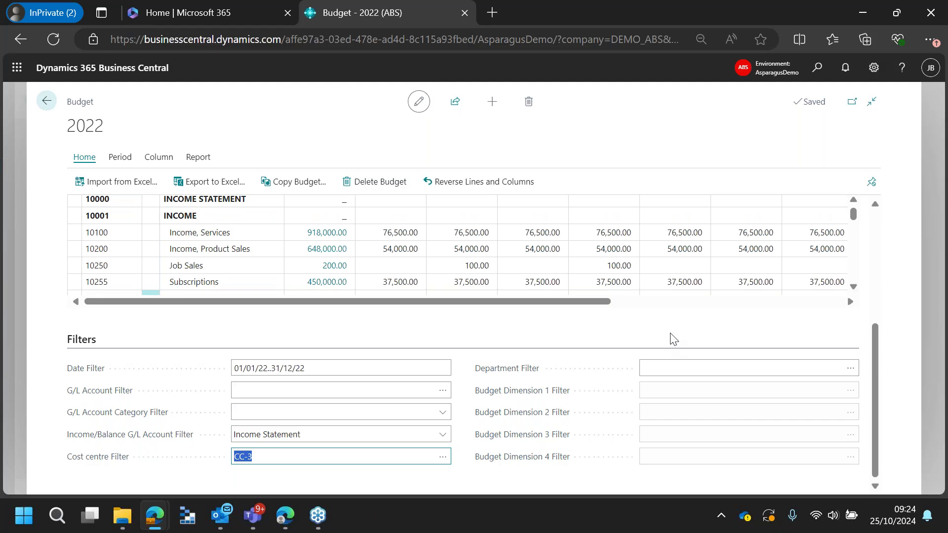
Return to the home page, search for "fin rep" and open the Financial Reports list.
{"action": "key", "text": "Escape"}
{"action": "key", "text": "Escape"}
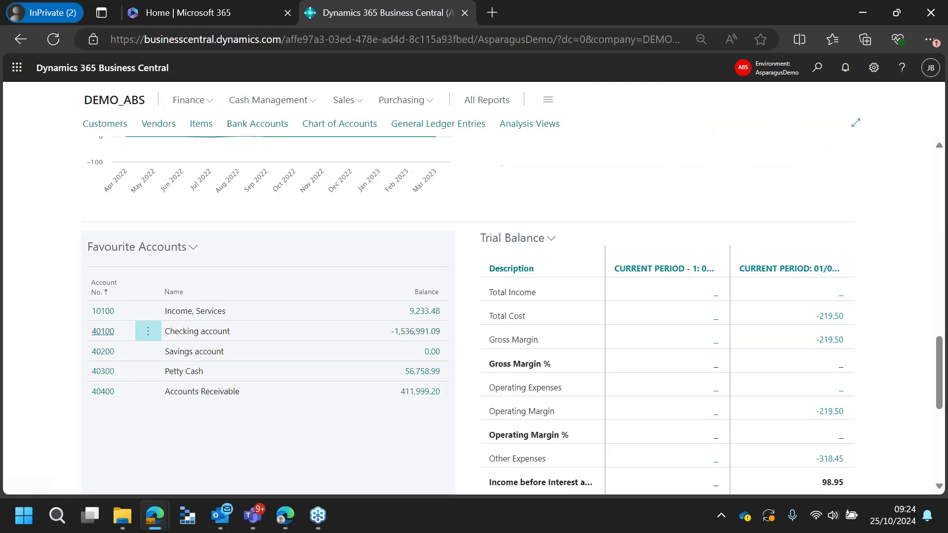
{"action": "left_click", "coordinate": [818, 69]}
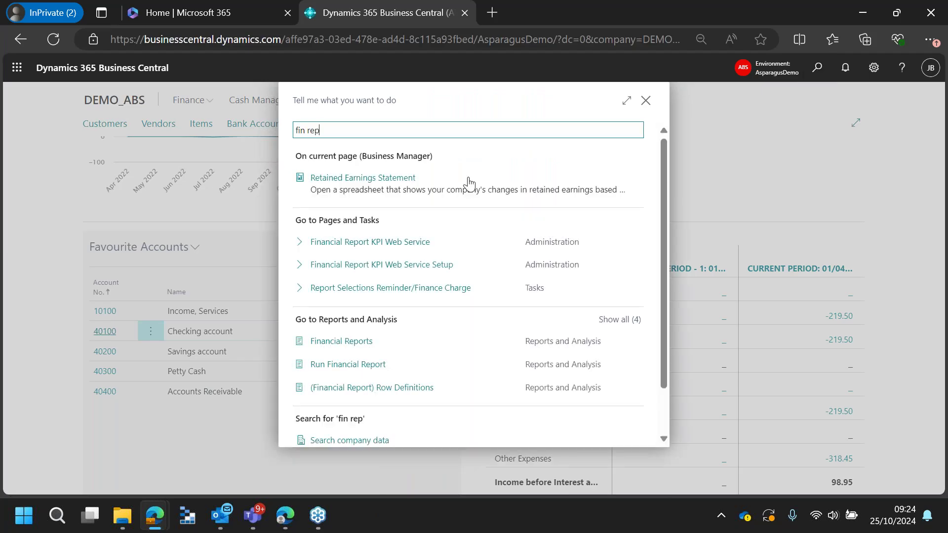
{"action": "left_click", "coordinate": [361, 342]}
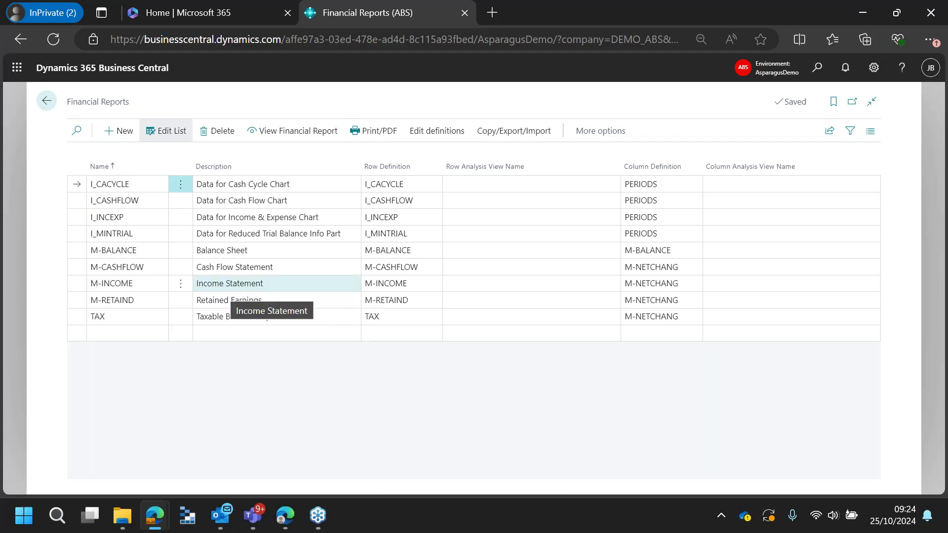
{"action": "left_click", "coordinate": [280, 137]}
{"action": "left_click", "coordinate": [713, 252]}
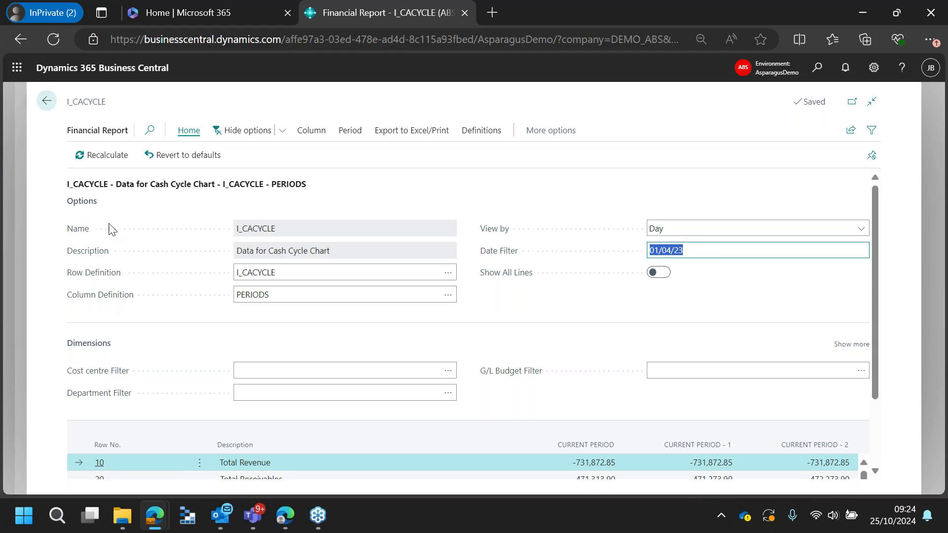
{"action": "left_click", "coordinate": [46, 102]}
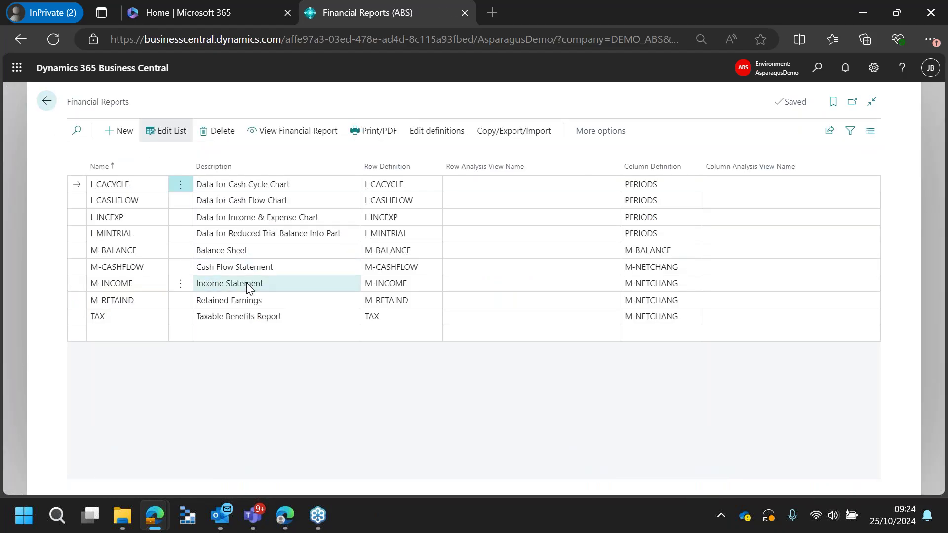
View the M-INCOME Income Statement report, clear its cost centre filter and collapse the Dimensions section.
{"action": "left_click", "coordinate": [246, 285]}
{"action": "left_click", "coordinate": [307, 129]}
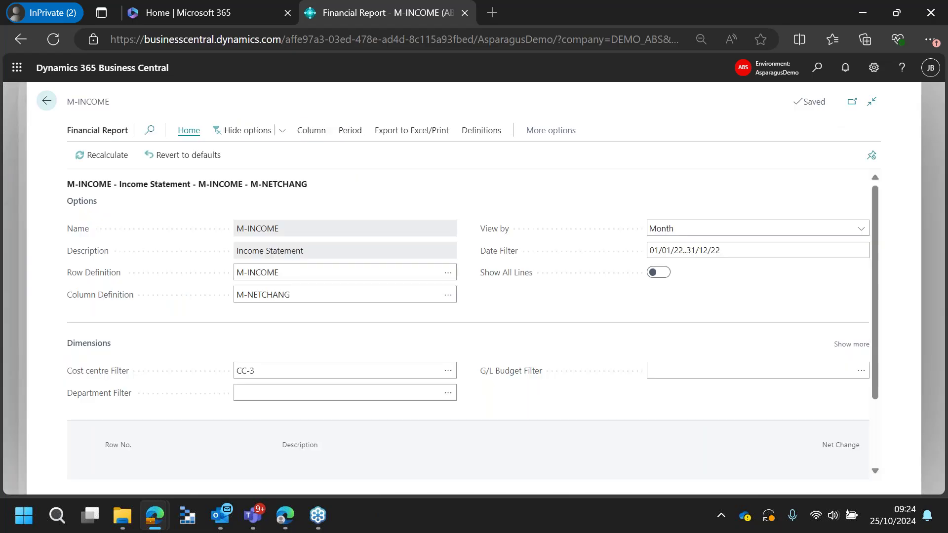
{"action": "left_click", "coordinate": [263, 370]}
{"action": "key", "text": "Delete"}
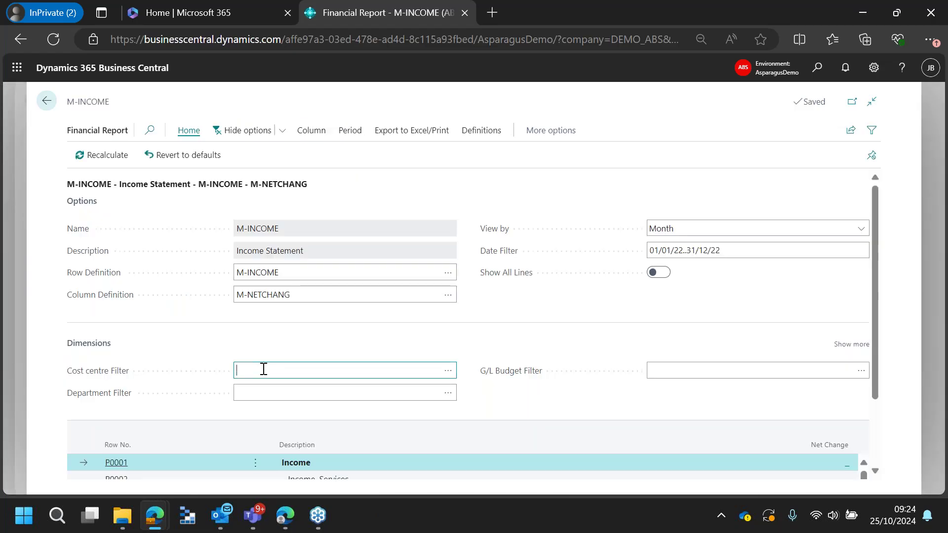
{"action": "left_click", "coordinate": [97, 345]}
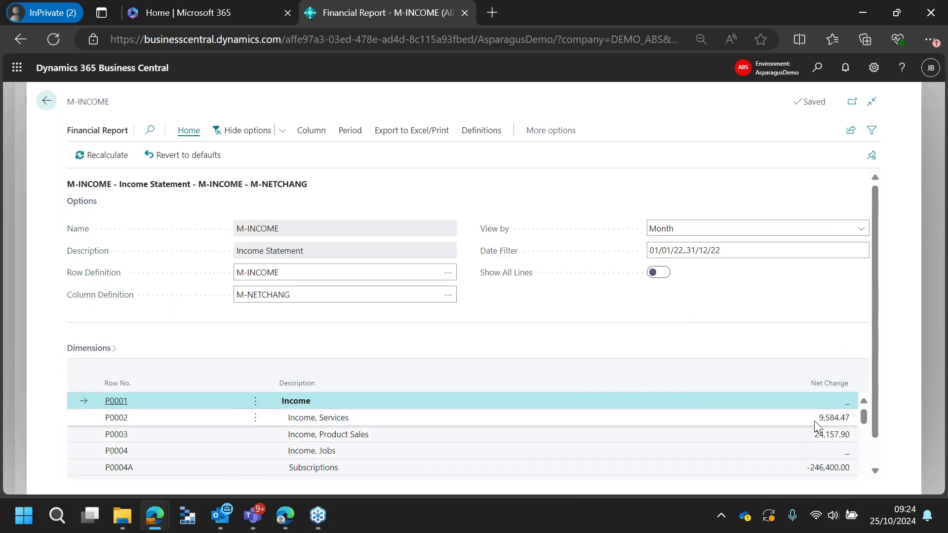
Drill down from the Income, Services net change to its general ledger entries, and return to the report.
{"action": "left_click", "coordinate": [833, 419]}
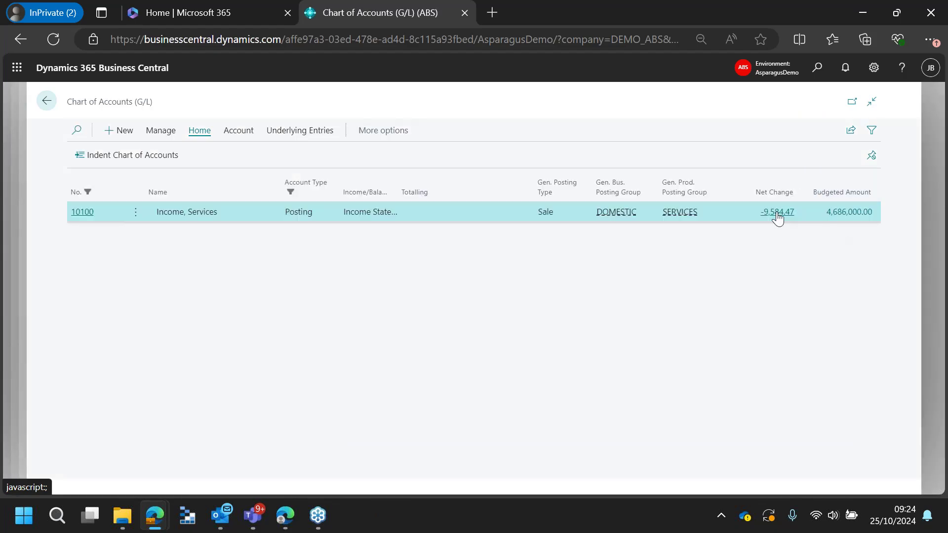
{"action": "left_click", "coordinate": [778, 213]}
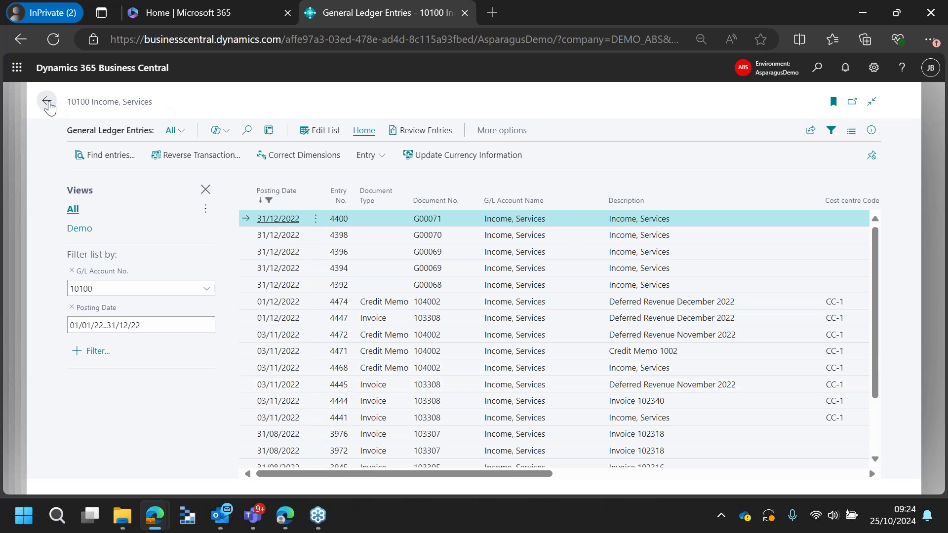
{"action": "left_click", "coordinate": [47, 101]}
{"action": "left_click", "coordinate": [46, 101]}
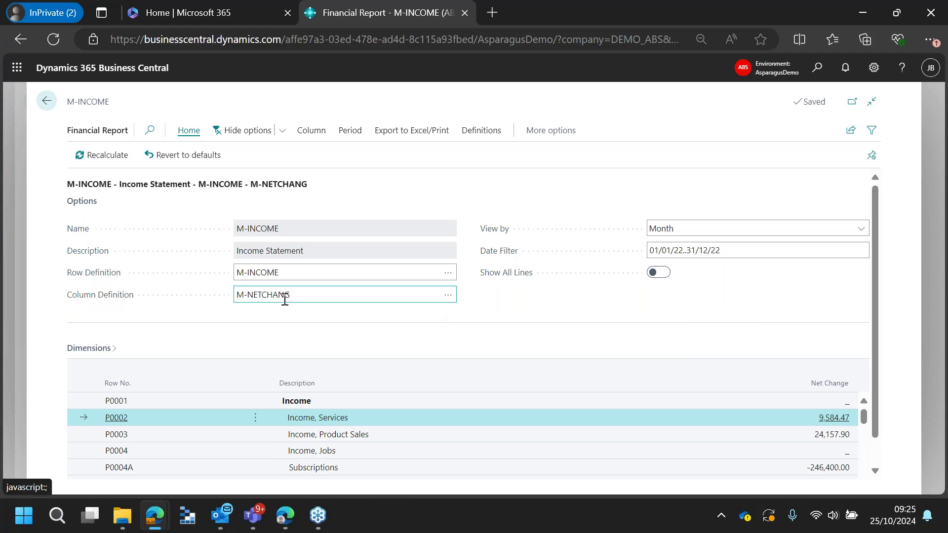
Change the report's column definition to ACT/BUD, the actual and budget comparison.
{"action": "left_click", "coordinate": [448, 294]}
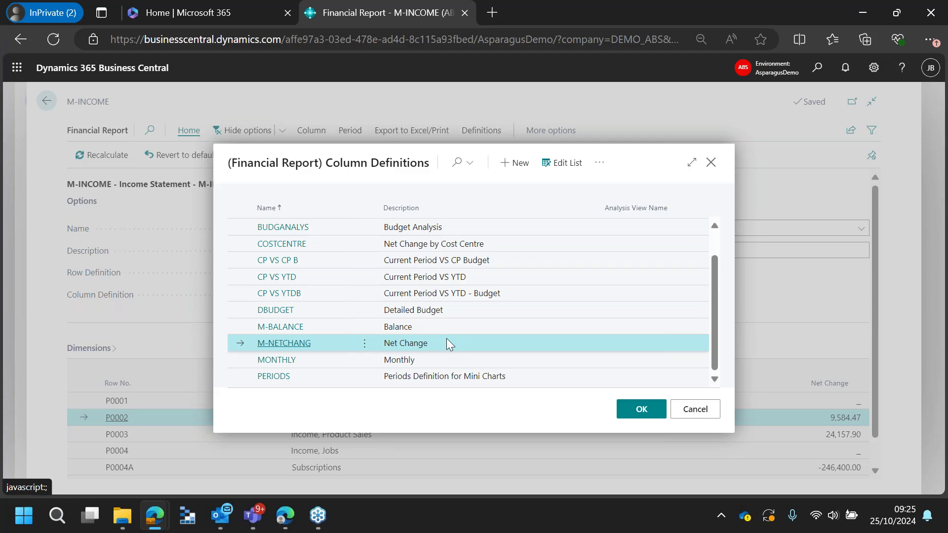
{"action": "scroll", "coordinate": [516, 254], "scroll_direction": "up", "scroll_amount": 1}
{"action": "left_click", "coordinate": [489, 226]}
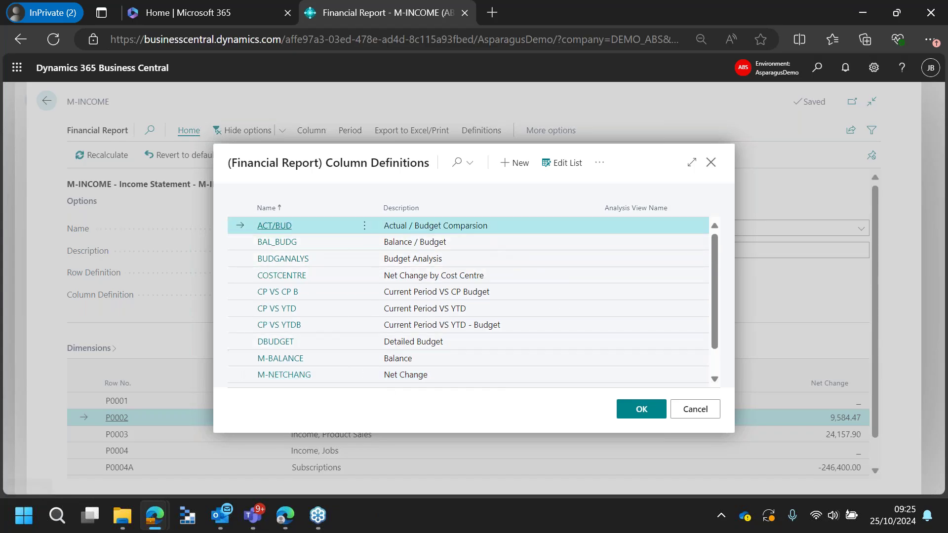
{"action": "left_click", "coordinate": [641, 411]}
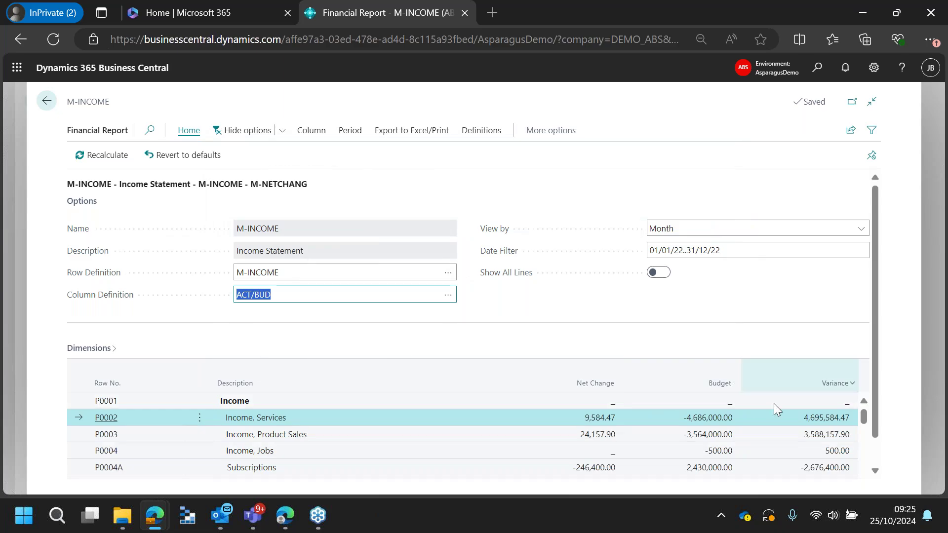
Expand the report's Dimensions section and set the G/L Budget Filter to the 2022 budget.
{"action": "left_click", "coordinate": [92, 351]}
{"action": "left_click", "coordinate": [717, 365]}
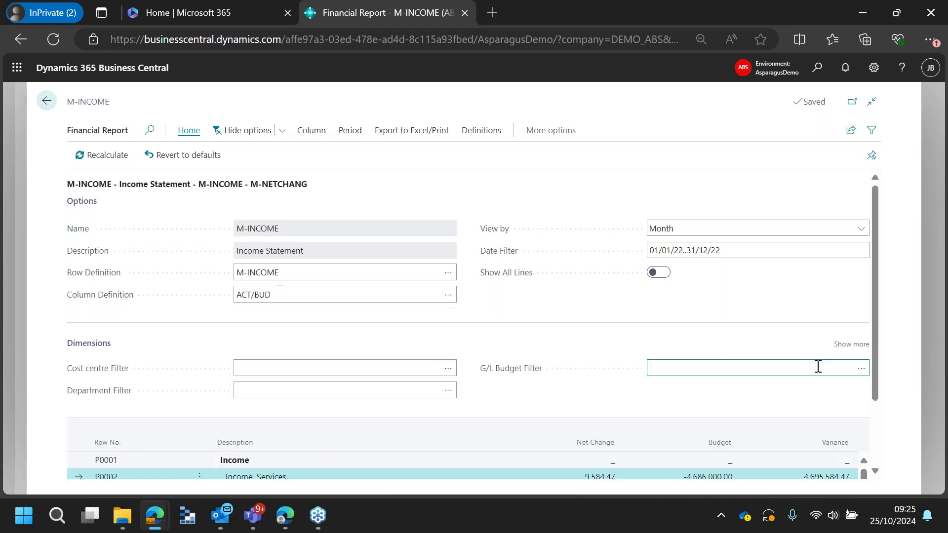
{"action": "scroll", "coordinate": [857, 305], "scroll_direction": "down", "scroll_amount": 1}
{"action": "left_click", "coordinate": [859, 296]}
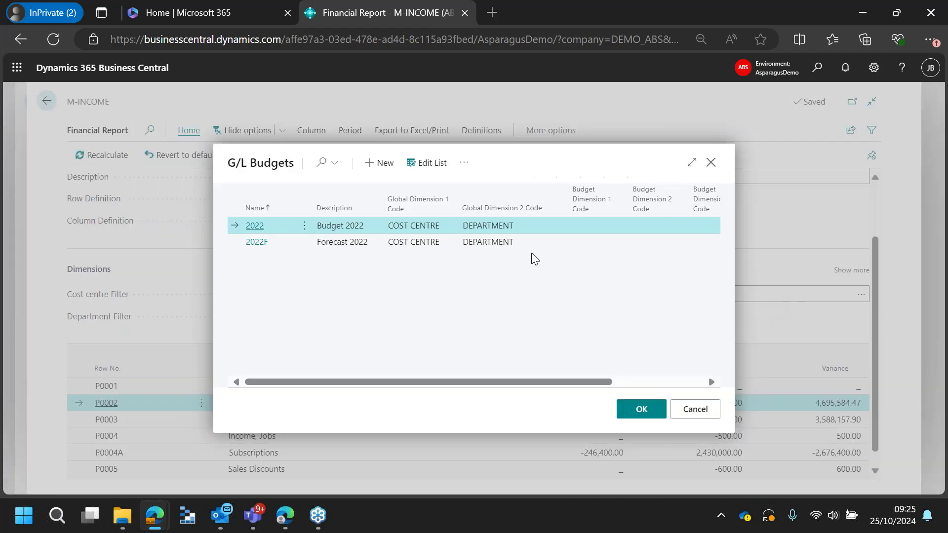
{"action": "left_click", "coordinate": [625, 414]}
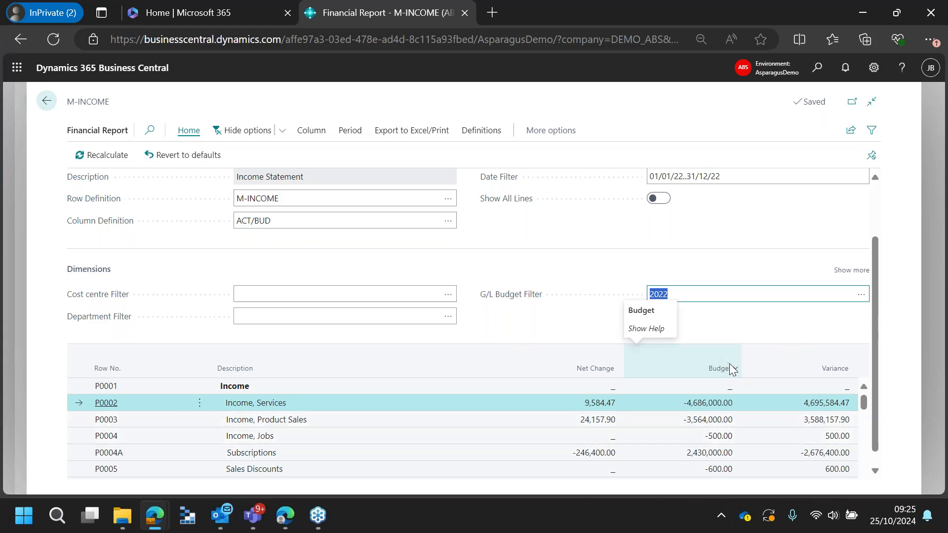
Change the report's column definition to BAL_BUDG, Balance / Budget, and examine the variance percentages of the income rows.
{"action": "scroll", "coordinate": [730, 363], "scroll_direction": "up", "scroll_amount": 2}
{"action": "left_click", "coordinate": [449, 295]}
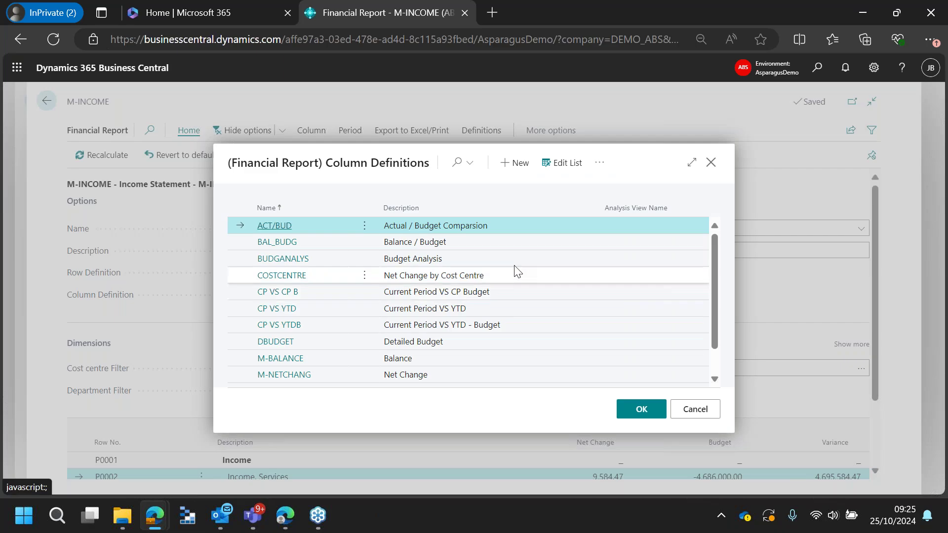
{"action": "left_click", "coordinate": [514, 275]}
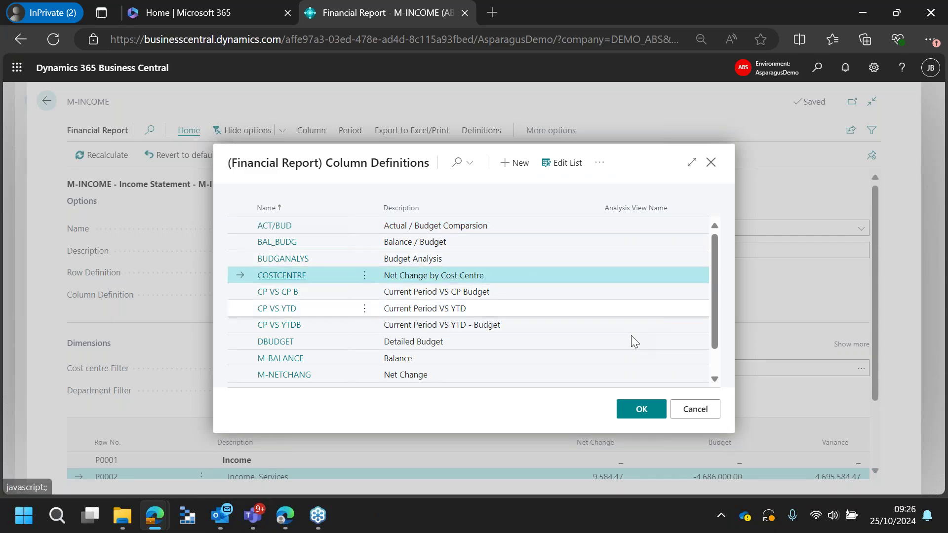
{"action": "left_click", "coordinate": [516, 244]}
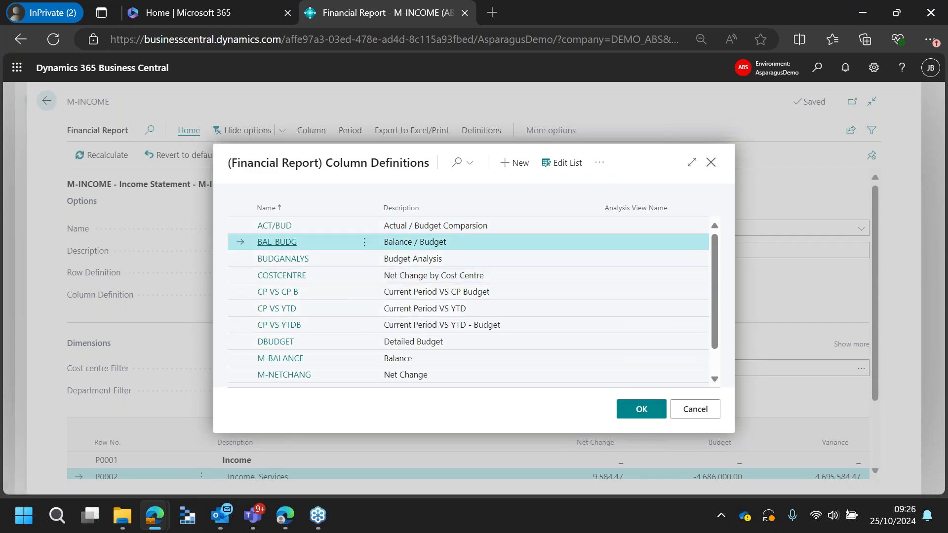
{"action": "left_click", "coordinate": [648, 406]}
{"action": "scroll", "coordinate": [828, 380], "scroll_direction": "down", "scroll_amount": 5}
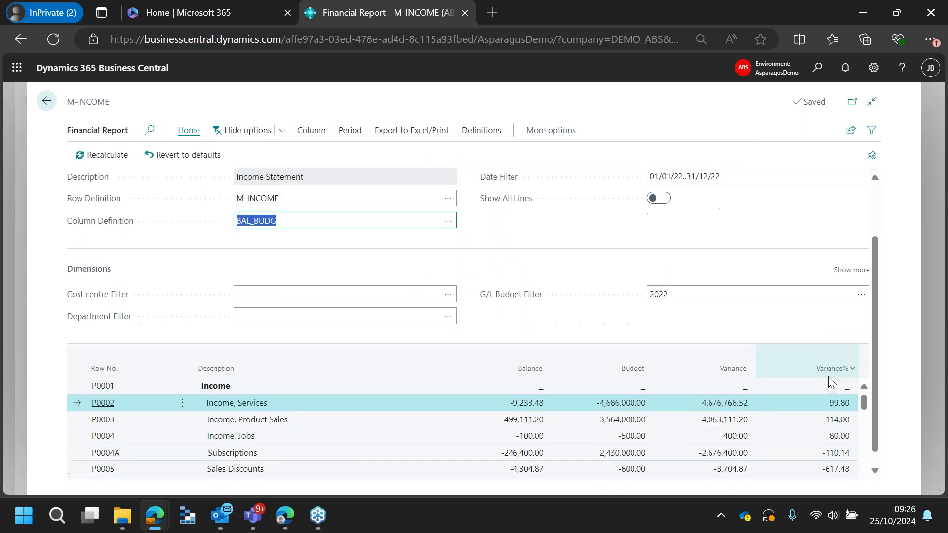
{"action": "scroll", "coordinate": [833, 411], "scroll_direction": "up", "scroll_amount": 5}
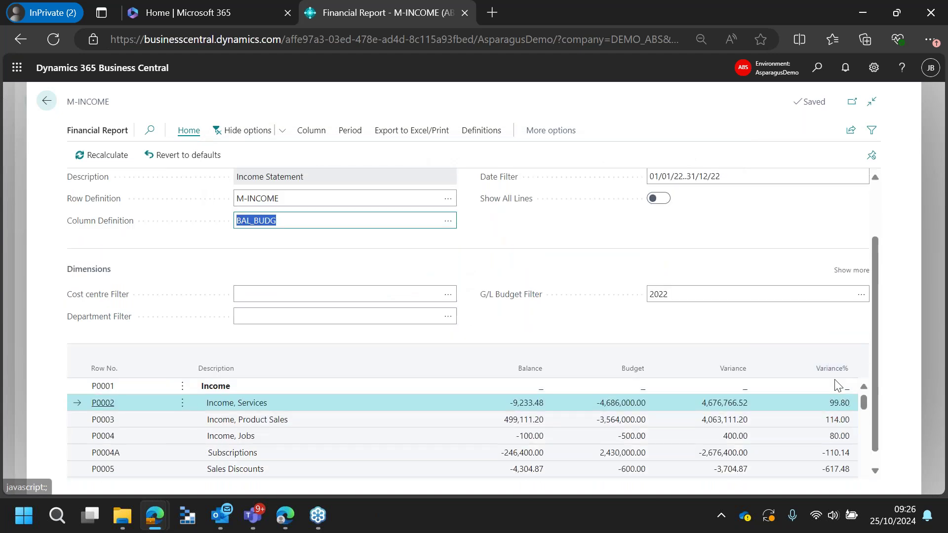
{"action": "scroll", "coordinate": [834, 383], "scroll_direction": "down", "scroll_amount": 5}
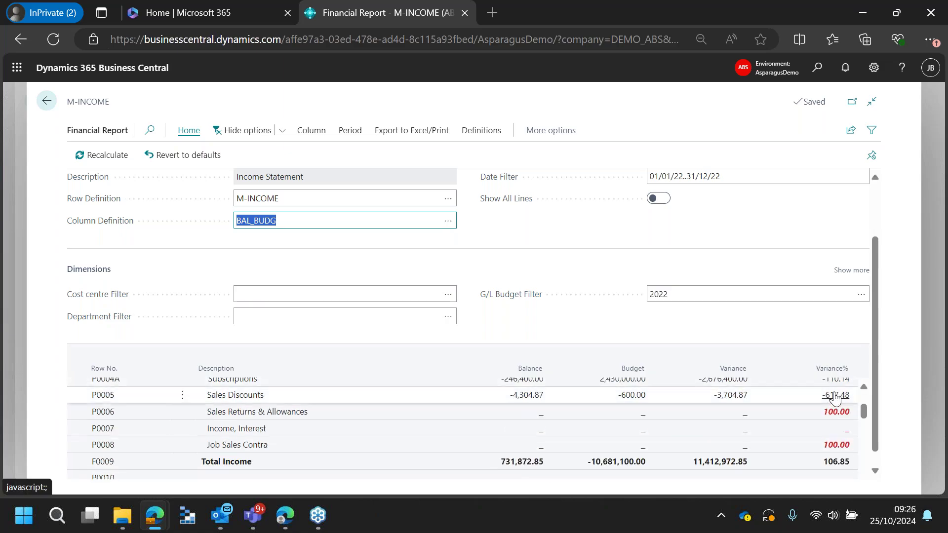
Change the column definition to COSTCENTRE to view net change by cost centre.
{"action": "left_click", "coordinate": [448, 221]}
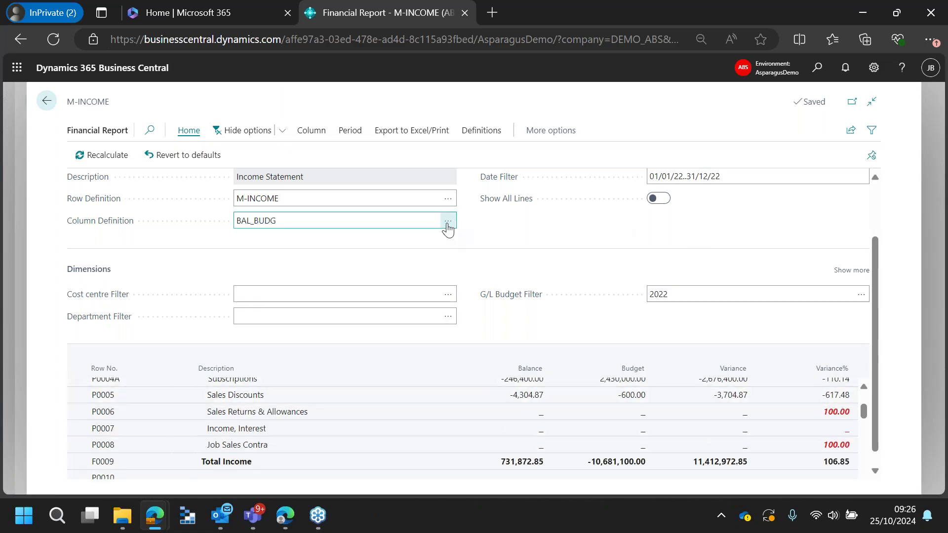
{"action": "left_click", "coordinate": [460, 262]}
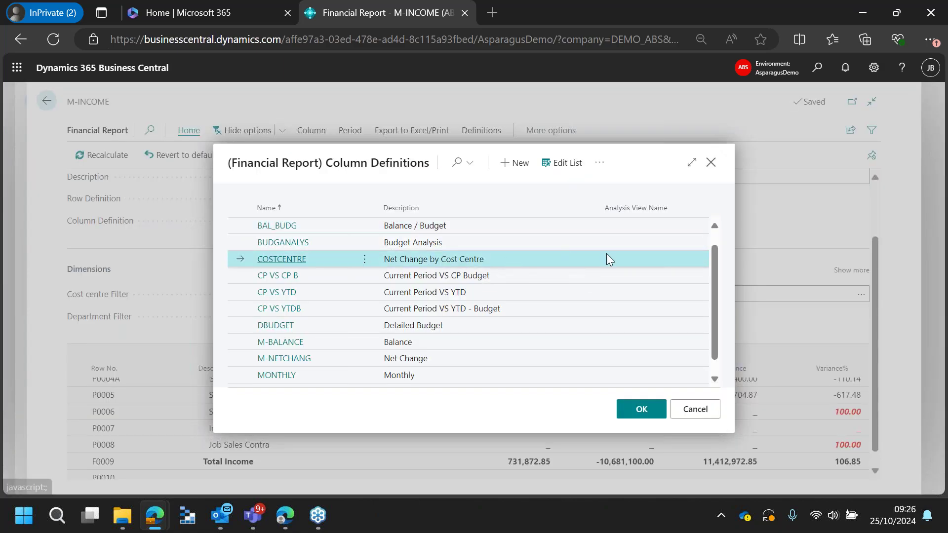
{"action": "left_click", "coordinate": [642, 413]}
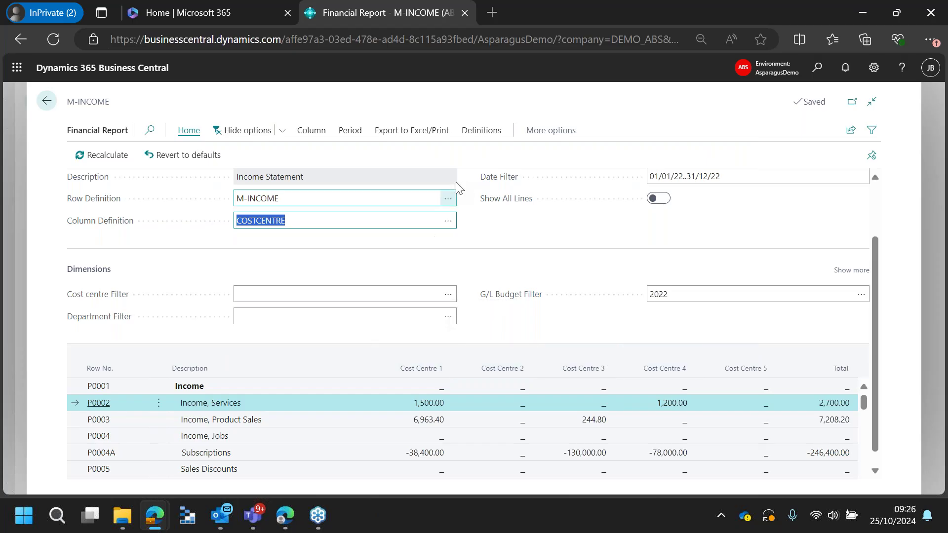
Change the column definition to CP VS YTDB to compare the current period and year to date with budget.
{"action": "left_click", "coordinate": [452, 227]}
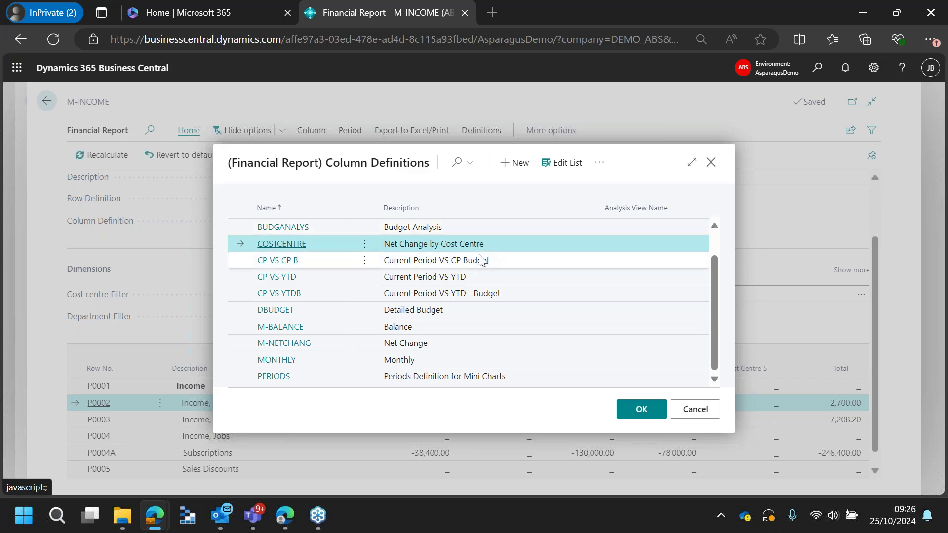
{"action": "left_click", "coordinate": [489, 294]}
{"action": "left_click", "coordinate": [641, 410]}
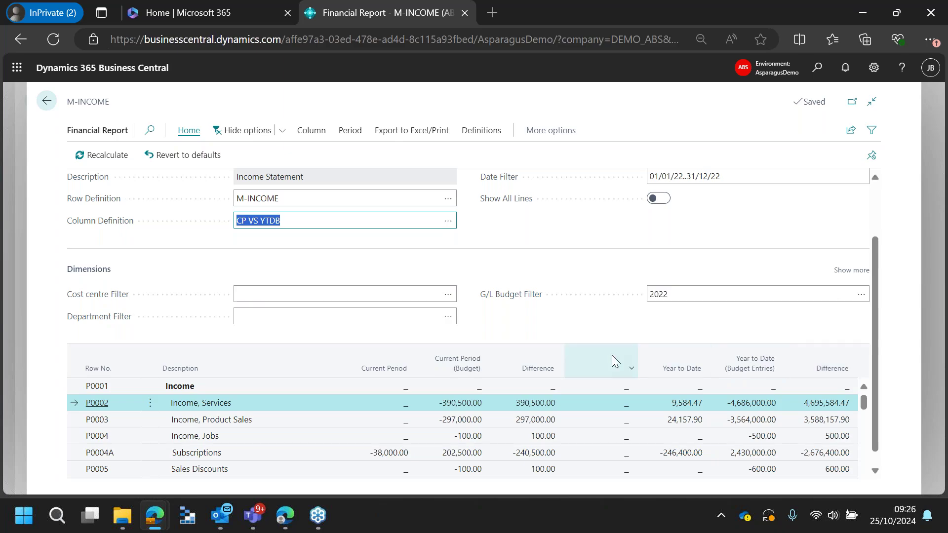
Change the column definition to MONTHLY to show the income statement month by month.
{"action": "left_click", "coordinate": [448, 220]}
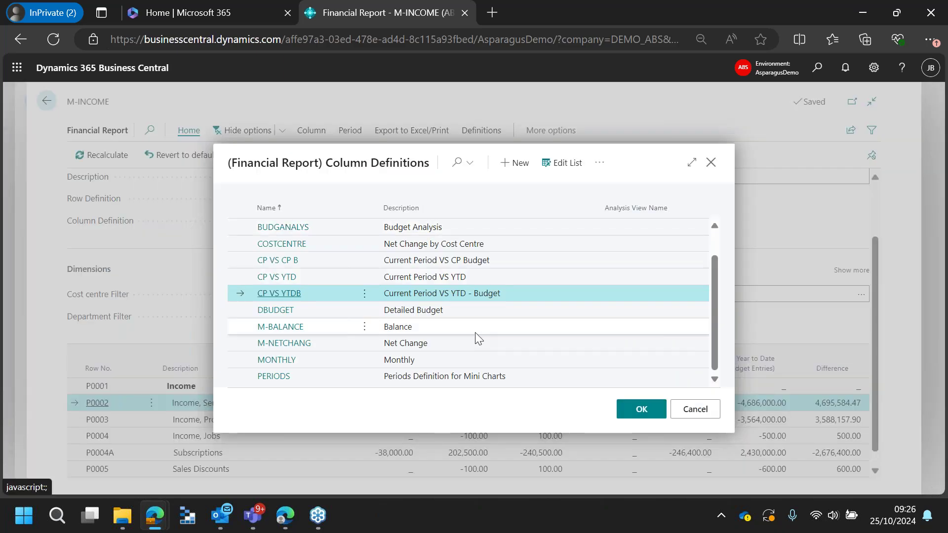
{"action": "left_click", "coordinate": [467, 359]}
{"action": "left_click", "coordinate": [642, 410]}
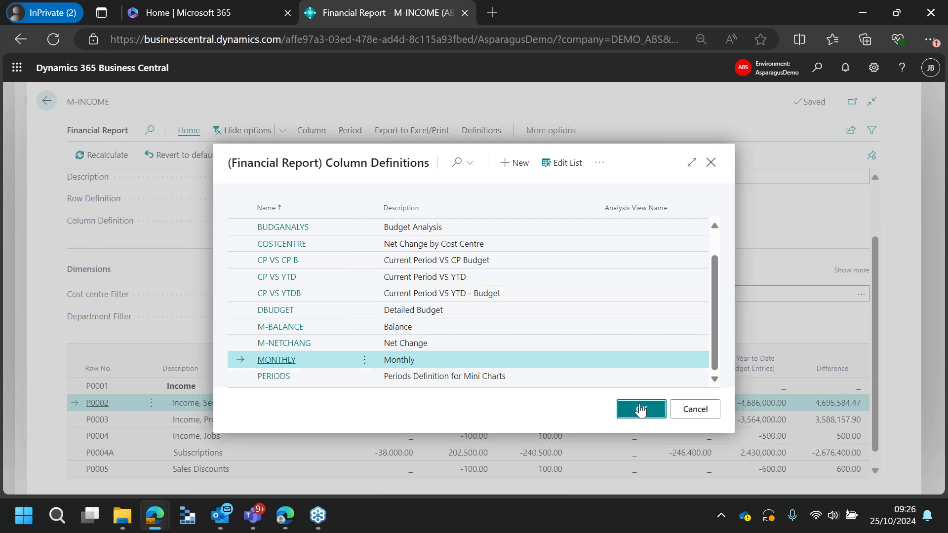
{"action": "scroll", "coordinate": [664, 375], "scroll_direction": "down", "scroll_amount": 5}
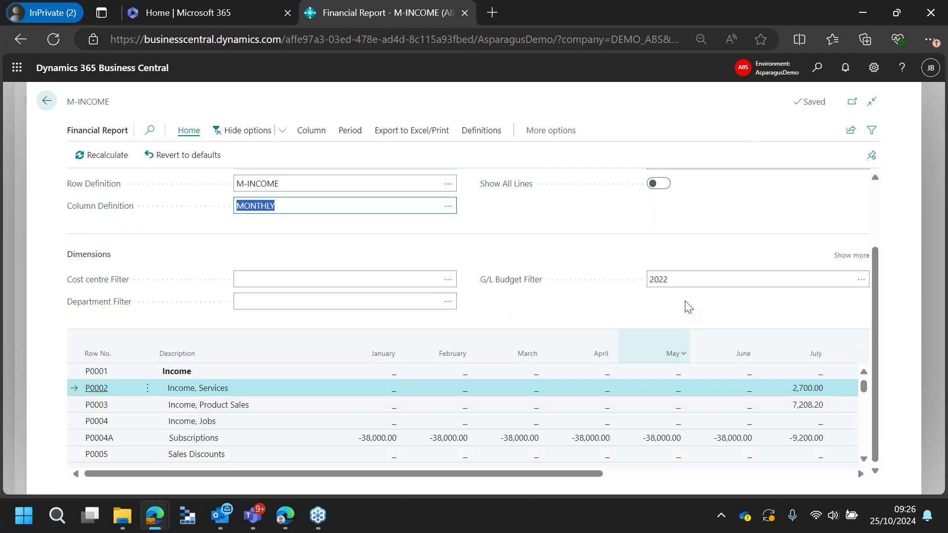
Clear the G/L Budget Filter and filter the monthly income statement by cost centre CC-3.
{"action": "left_click", "coordinate": [679, 280]}
{"action": "key", "text": "Delete"}
{"action": "left_click", "coordinate": [584, 284]}
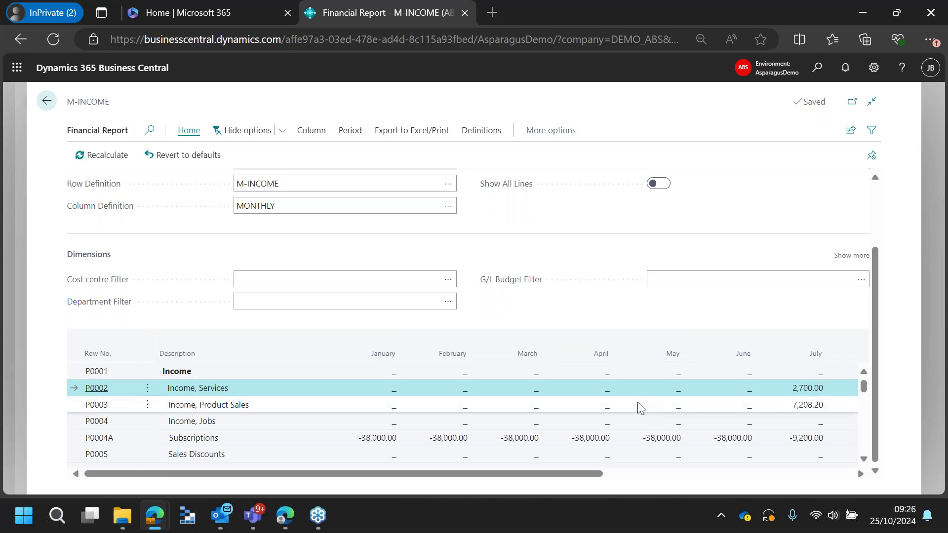
{"action": "left_click", "coordinate": [267, 280]}
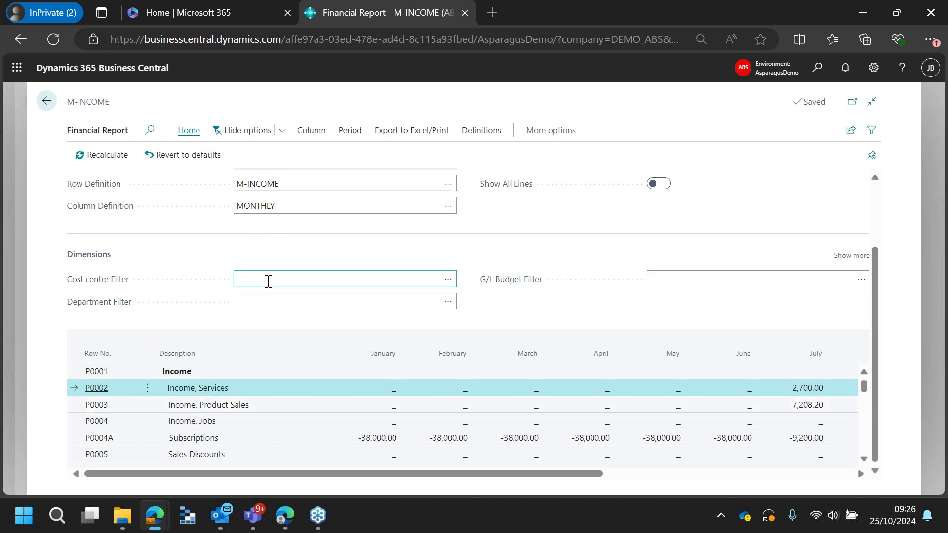
{"action": "left_click", "coordinate": [448, 280]}
{"action": "left_click", "coordinate": [478, 260]}
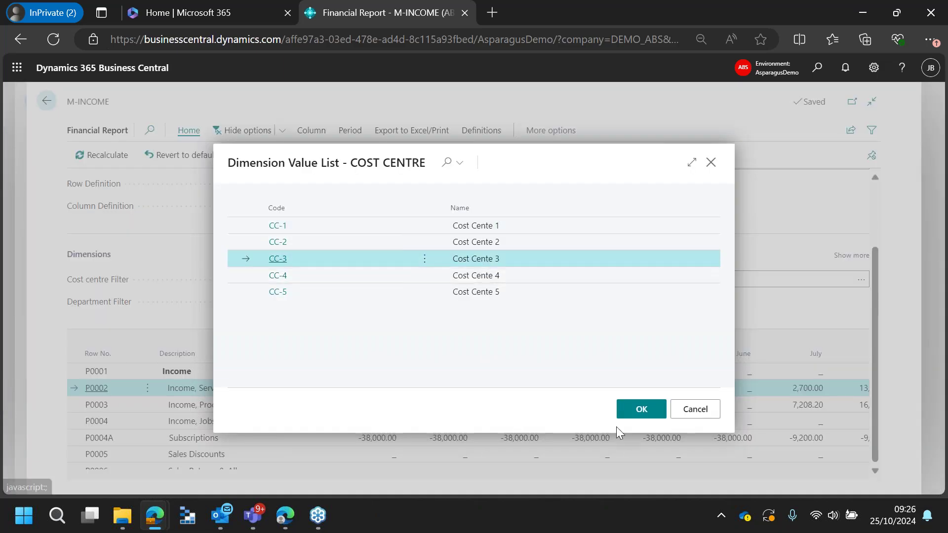
{"action": "left_click", "coordinate": [641, 413]}
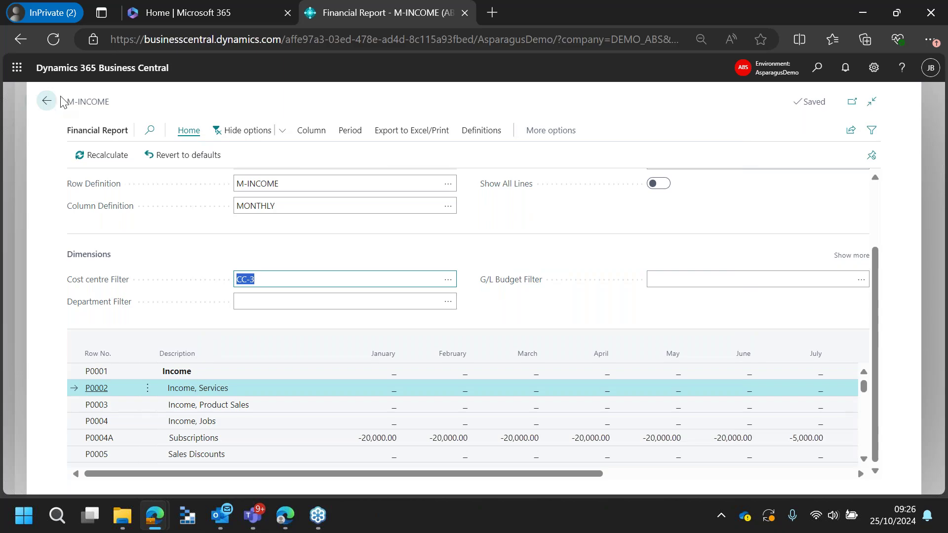
Review the income statement's print options and the file types it can be sent to, and cancel without exporting.
{"action": "left_click", "coordinate": [399, 135]}
{"action": "left_click", "coordinate": [399, 132]}
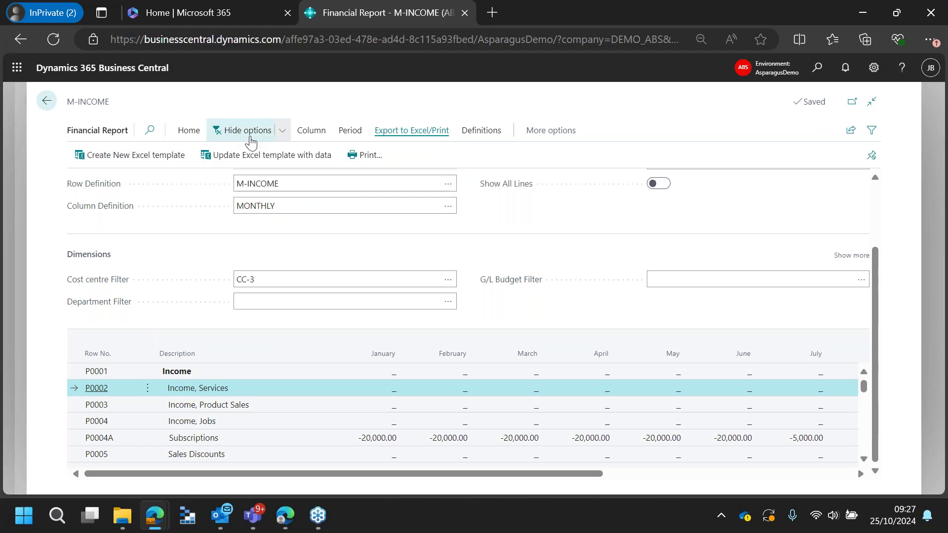
{"action": "left_click", "coordinate": [369, 157]}
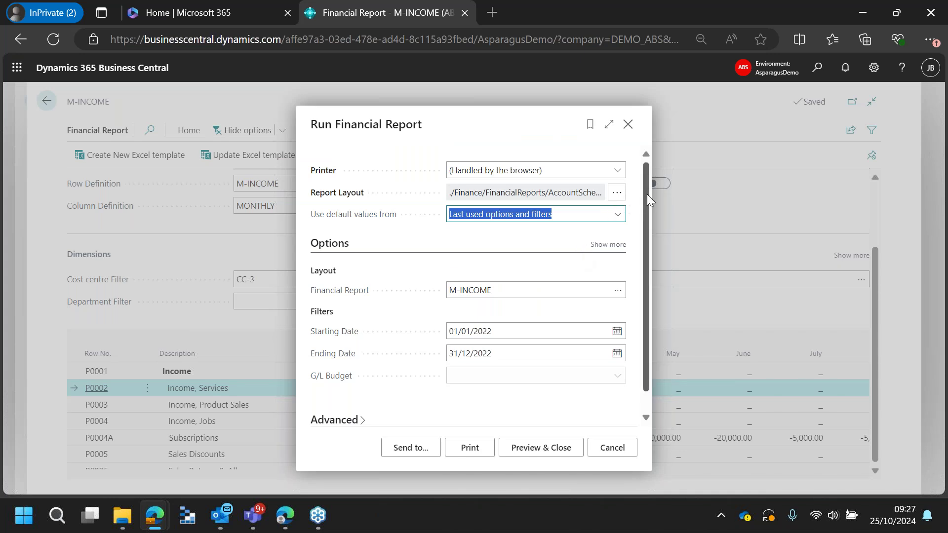
{"action": "left_click_drag", "start_coordinate": [647, 194], "coordinate": [647, 229]}
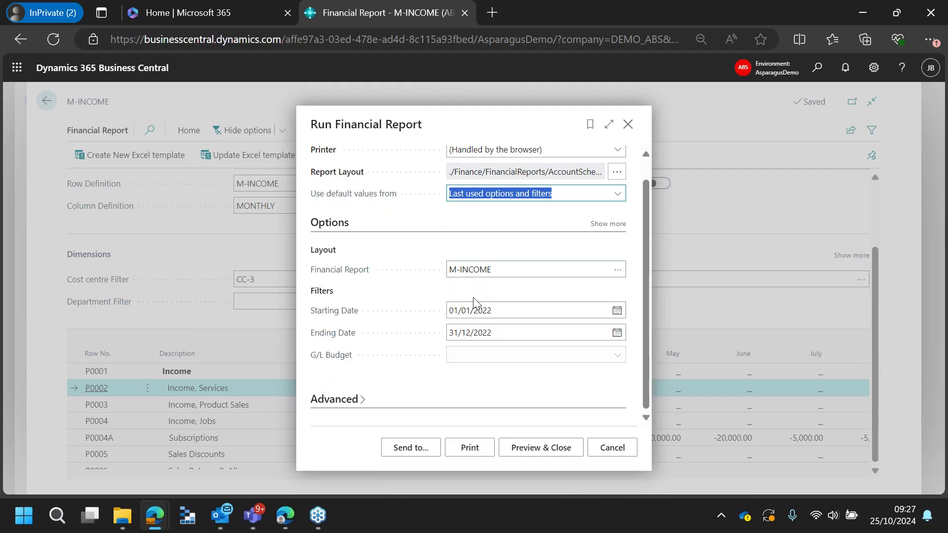
{"action": "left_click", "coordinate": [422, 450]}
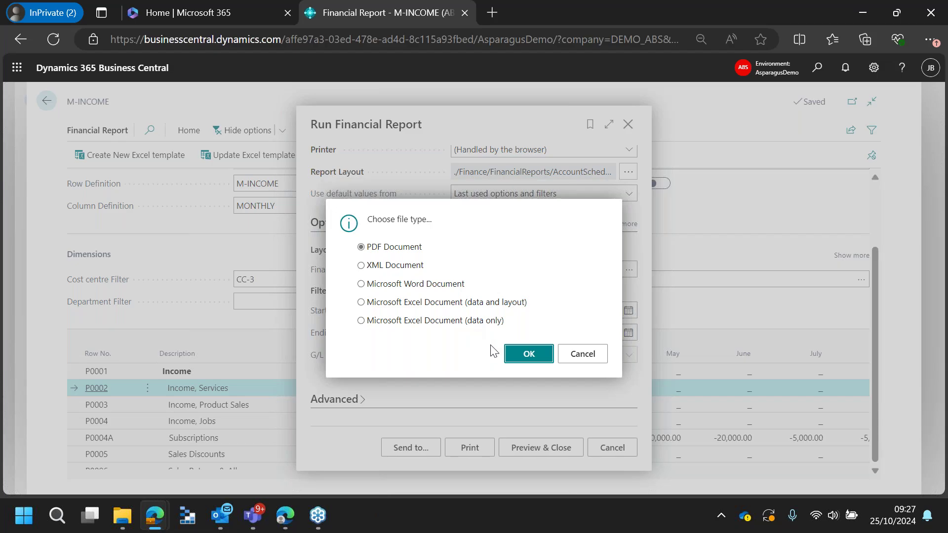
{"action": "left_click", "coordinate": [584, 355]}
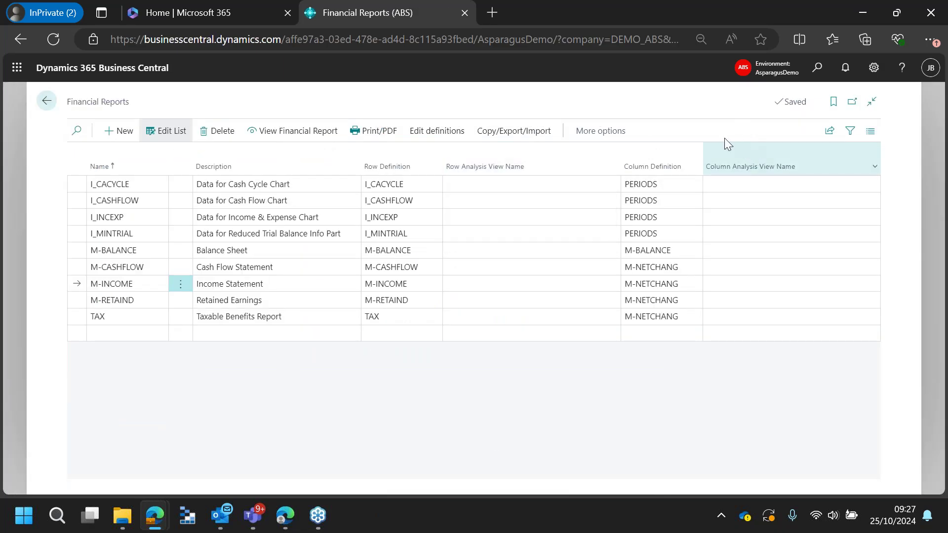
Return to the home page, search for "gen jour" and open the General Journals page.
{"action": "key", "text": "Escape"}
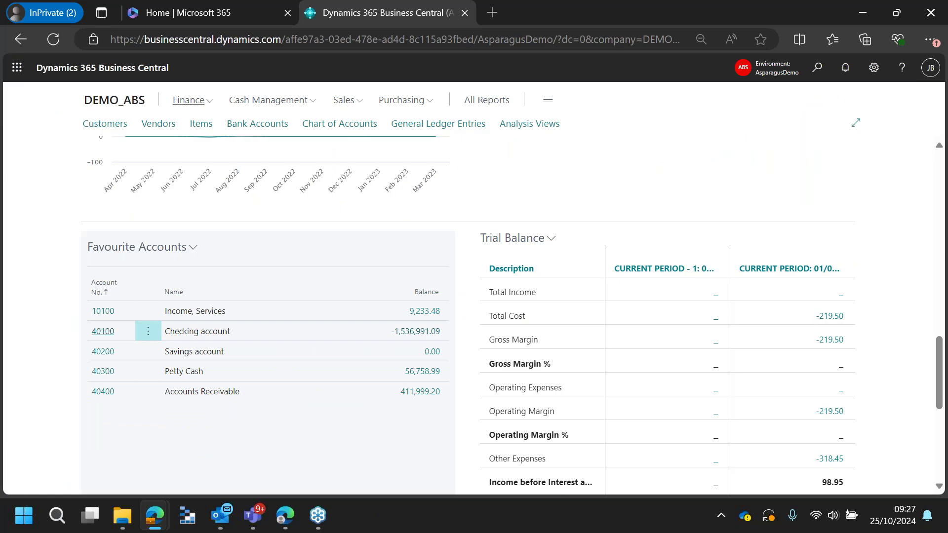
{"action": "left_click", "coordinate": [820, 68]}
{"action": "type", "text": "jour"}
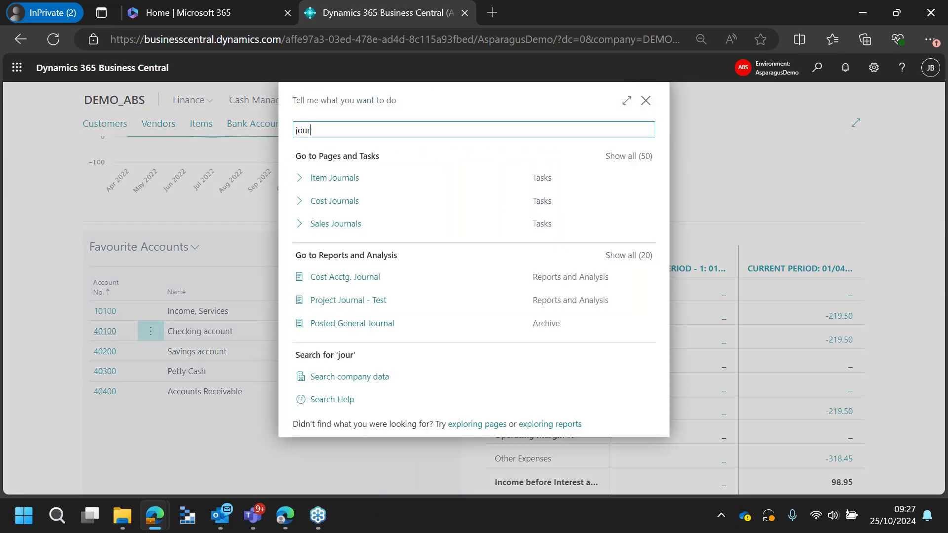
{"action": "key", "text": "BackSpace"}
{"action": "key", "text": "BackSpace"}
{"action": "key", "text": "BackSpace"}
{"action": "type", "text": "ge"}
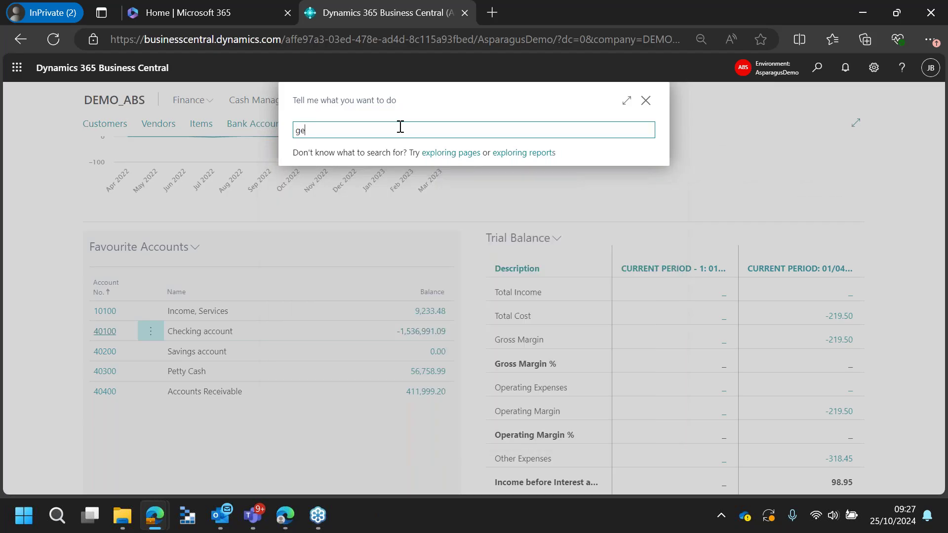
{"action": "type", "text": "n jour"}
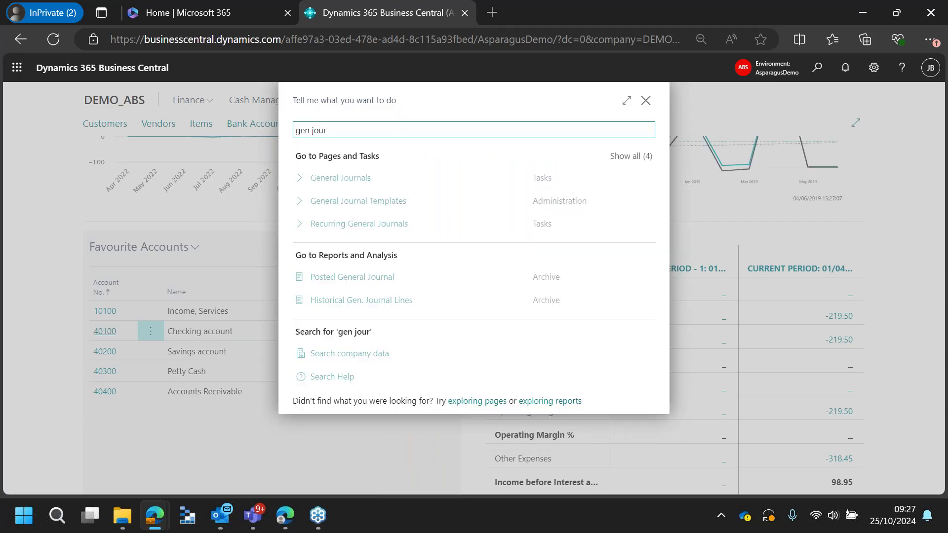
{"action": "left_click", "coordinate": [356, 178]}
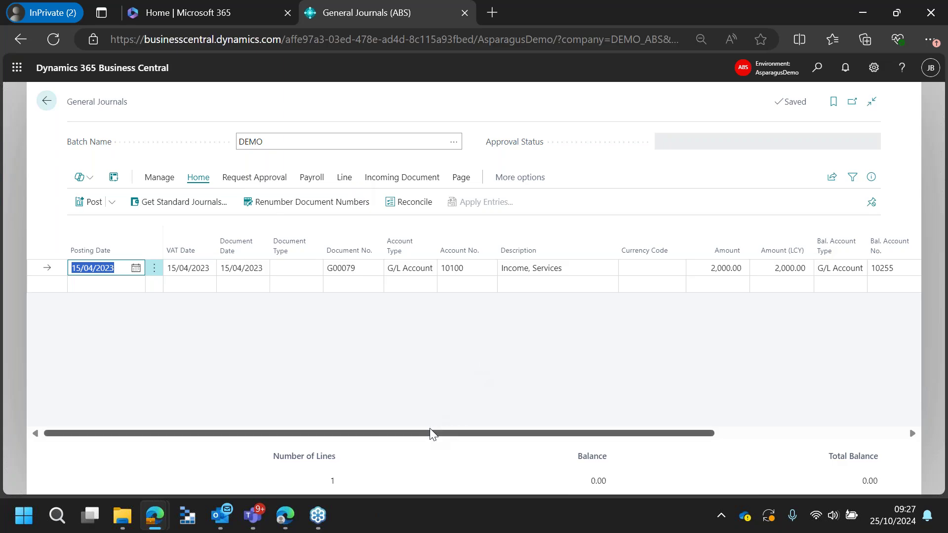
From the journal line's Deferral Code, open the full list of deferral templates and view the 3M template's card.
{"action": "left_click_drag", "start_coordinate": [432, 438], "coordinate": [600, 443]}
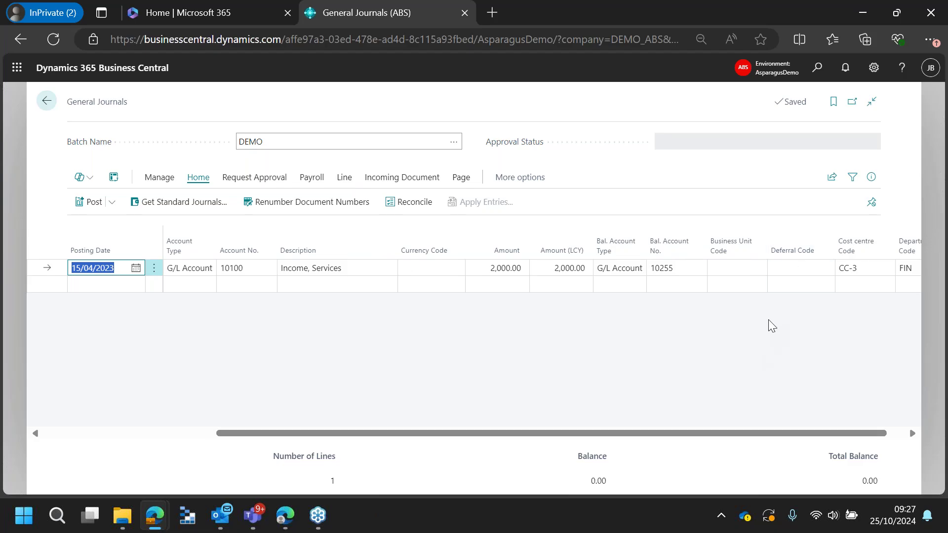
{"action": "left_click", "coordinate": [800, 268]}
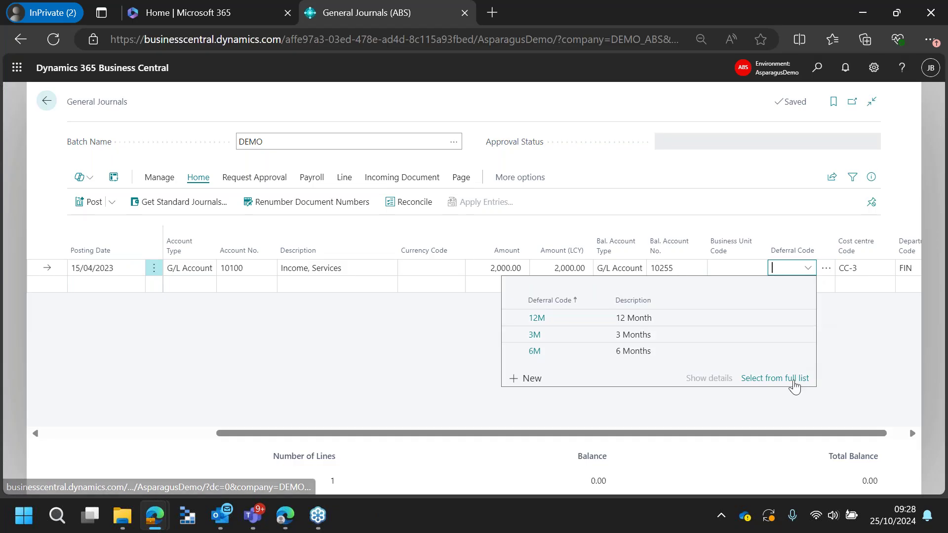
{"action": "left_click", "coordinate": [774, 378]}
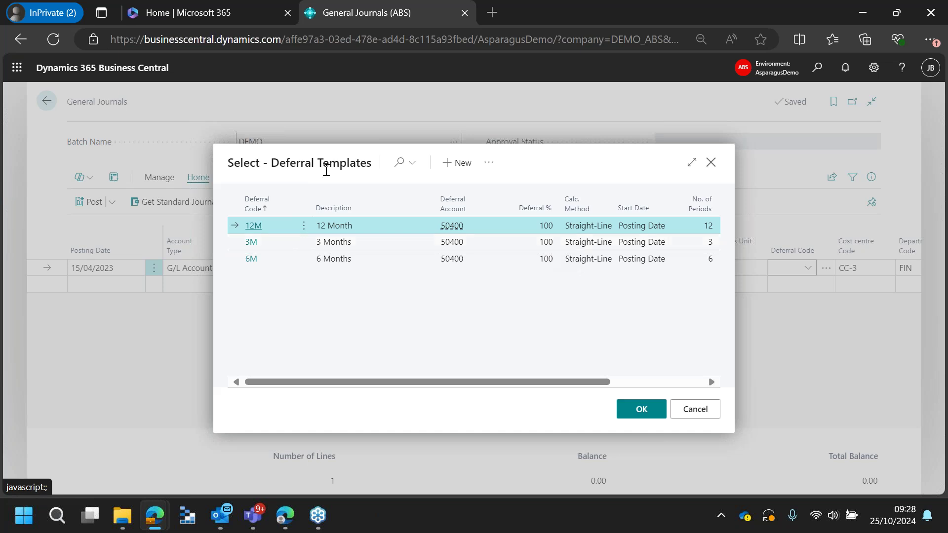
{"action": "left_click", "coordinate": [303, 242]}
{"action": "left_click", "coordinate": [266, 260]}
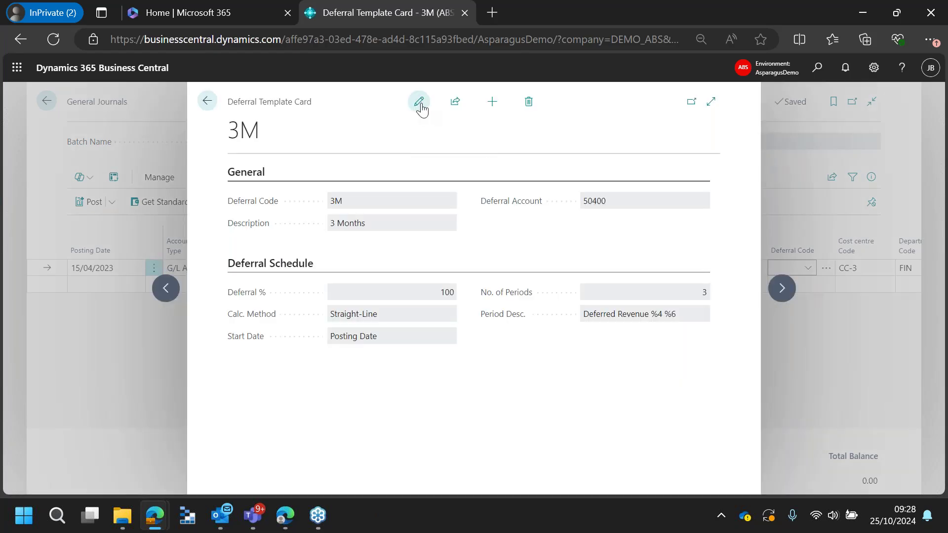
Make the 3M deferral template editable and review the available Calc. Method and Start Date options without changing them.
{"action": "left_click", "coordinate": [418, 101]}
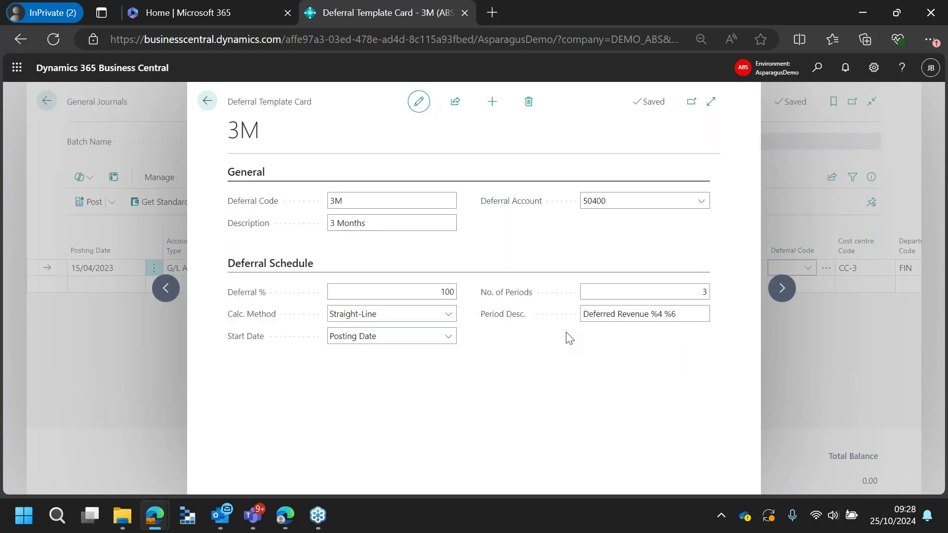
{"action": "left_click", "coordinate": [420, 219]}
{"action": "left_click", "coordinate": [412, 314]}
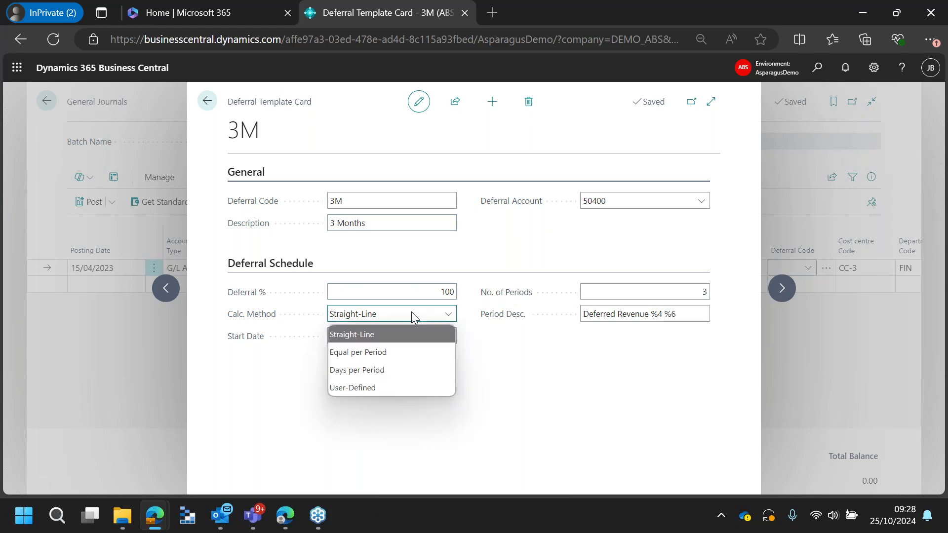
{"action": "left_click", "coordinate": [492, 376]}
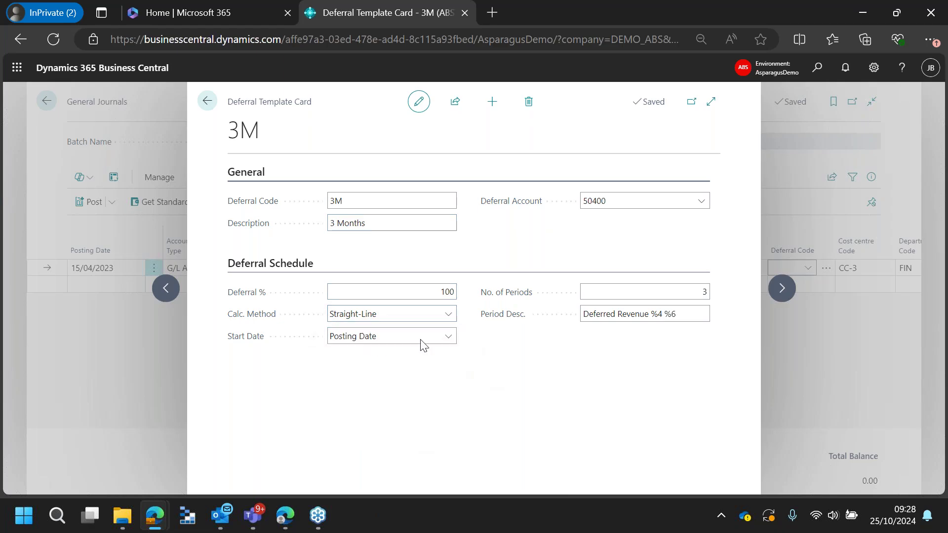
{"action": "left_click", "coordinate": [412, 336]}
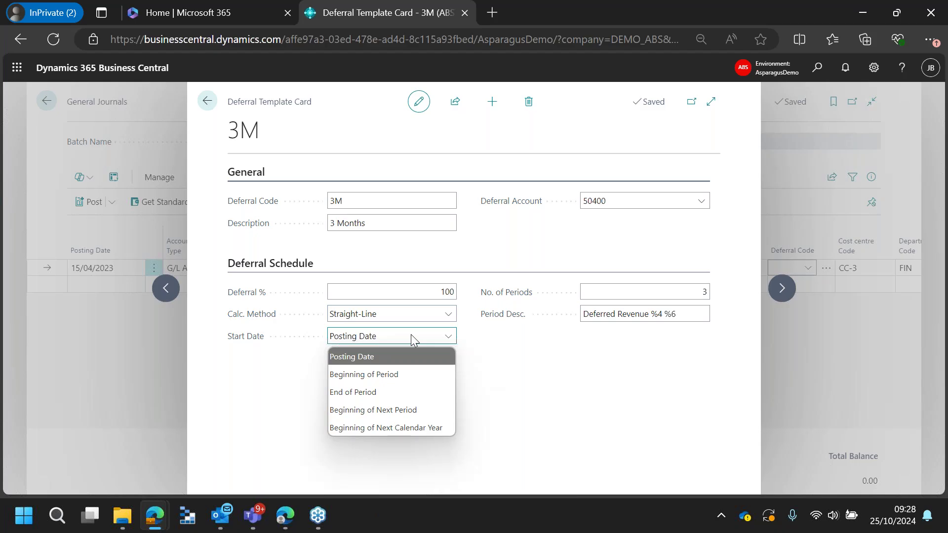
{"action": "left_click", "coordinate": [599, 385]}
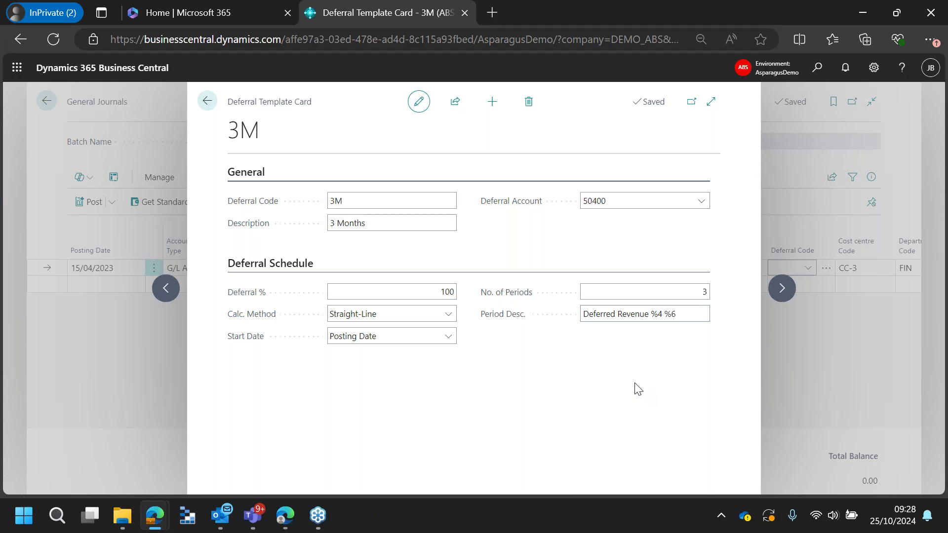
Assign the 3M deferral template to the journal line and open that line's deferral schedule.
{"action": "left_click", "coordinate": [207, 102]}
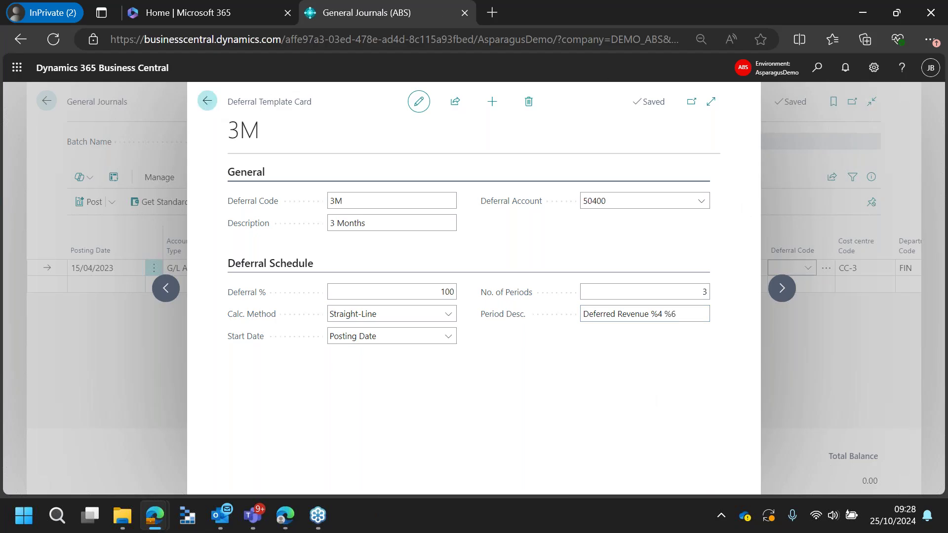
{"action": "left_click", "coordinate": [635, 416]}
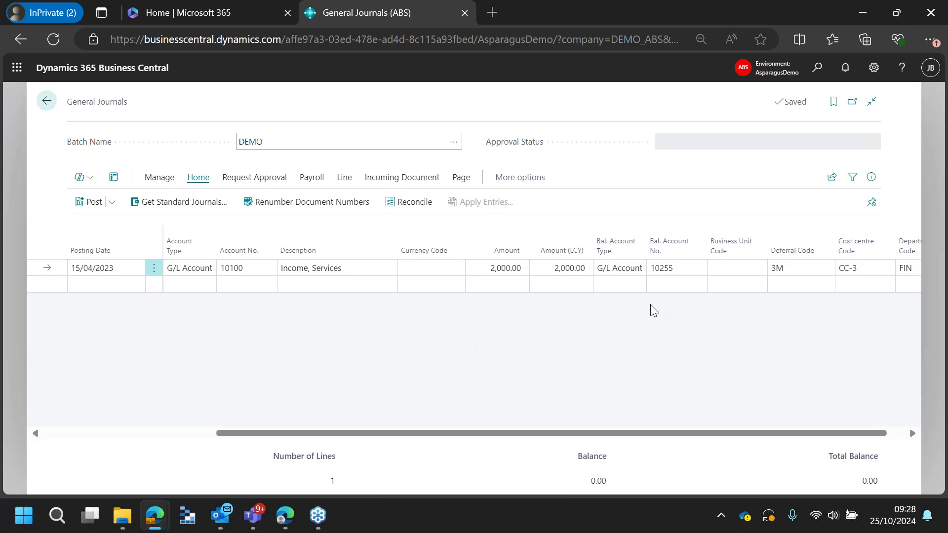
{"action": "left_click", "coordinate": [794, 268]}
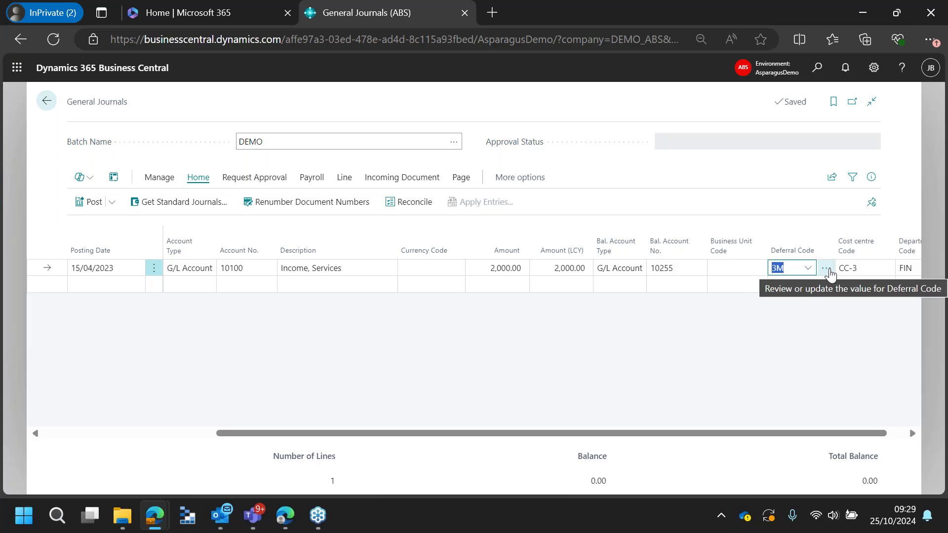
{"action": "left_click", "coordinate": [827, 271]}
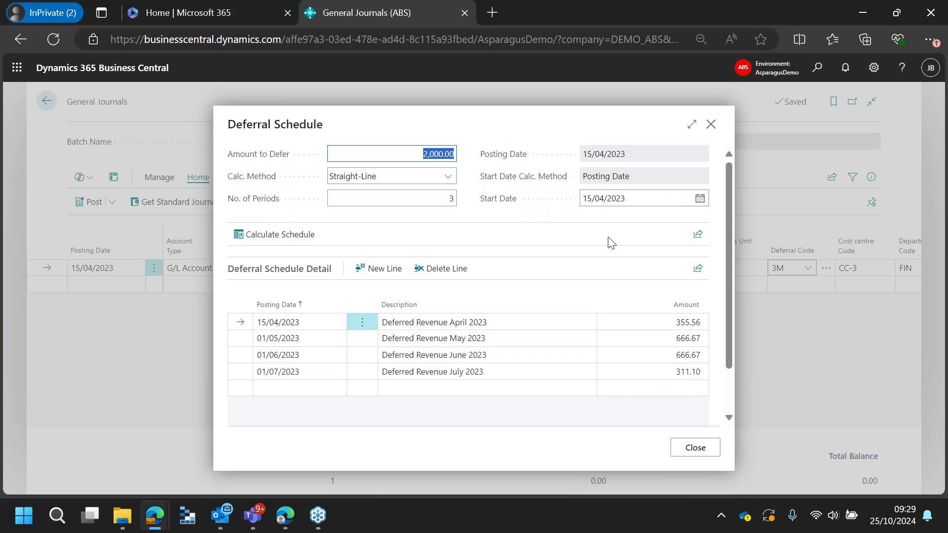
Set the deferral schedule's Start Date to 01/05/2023, recalculate the schedule and close it.
{"action": "left_click", "coordinate": [621, 198]}
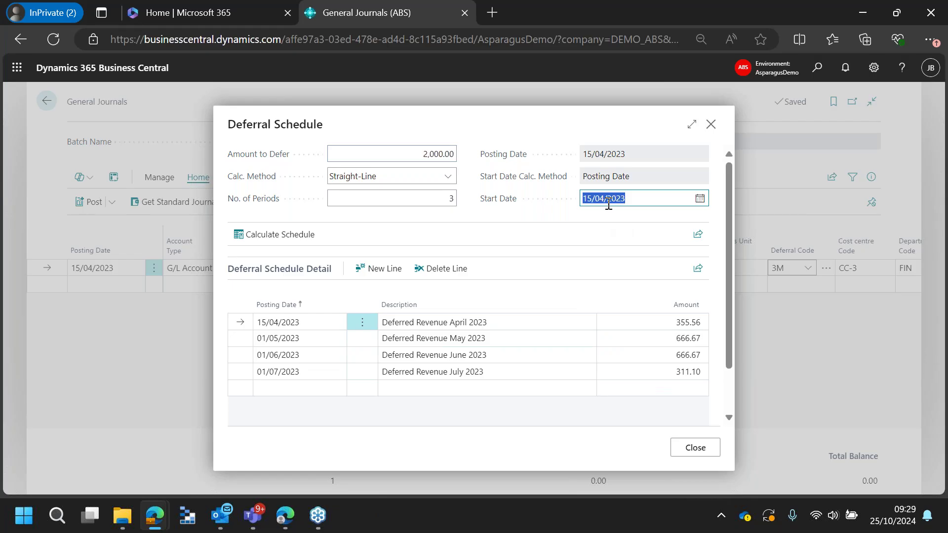
{"action": "type", "text": "01/05/2023"}
{"action": "key", "text": "Tab"}
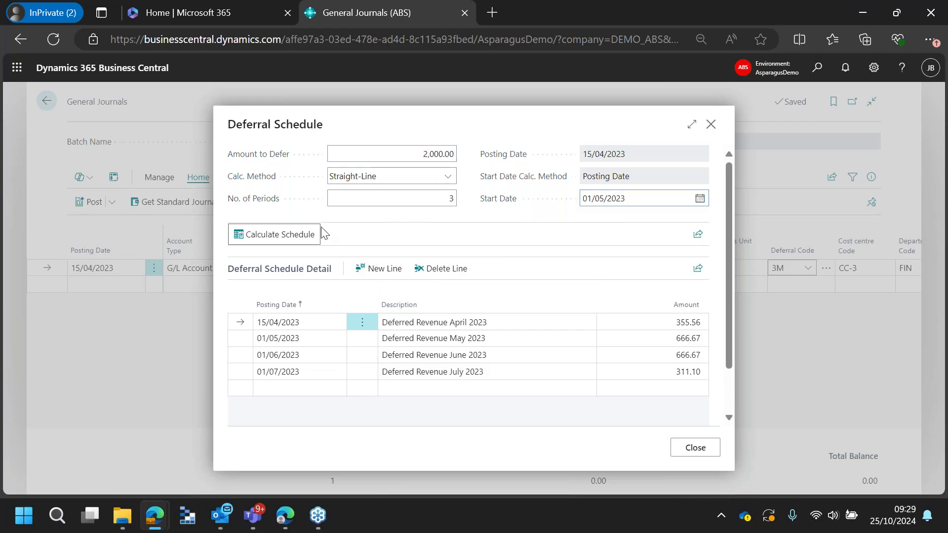
{"action": "left_click", "coordinate": [296, 235]}
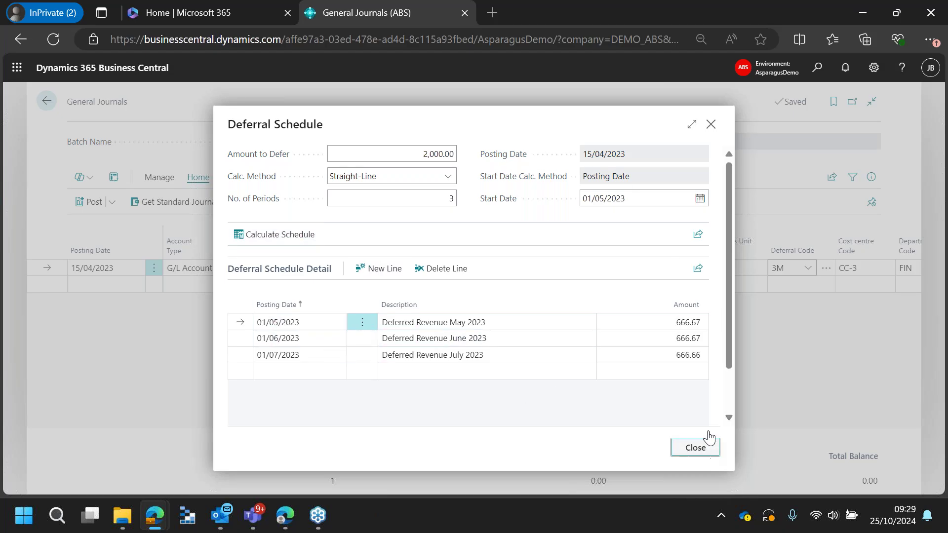
{"action": "left_click", "coordinate": [707, 448]}
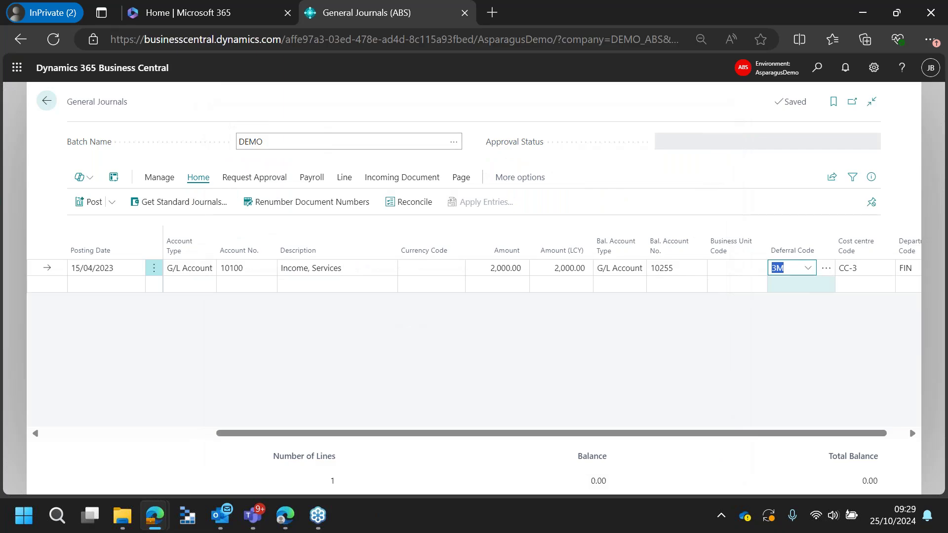
Preview the journal's posting, examine the resulting G/L entries in the expanded view, and return to the journal without posting.
{"action": "left_click", "coordinate": [112, 203]}
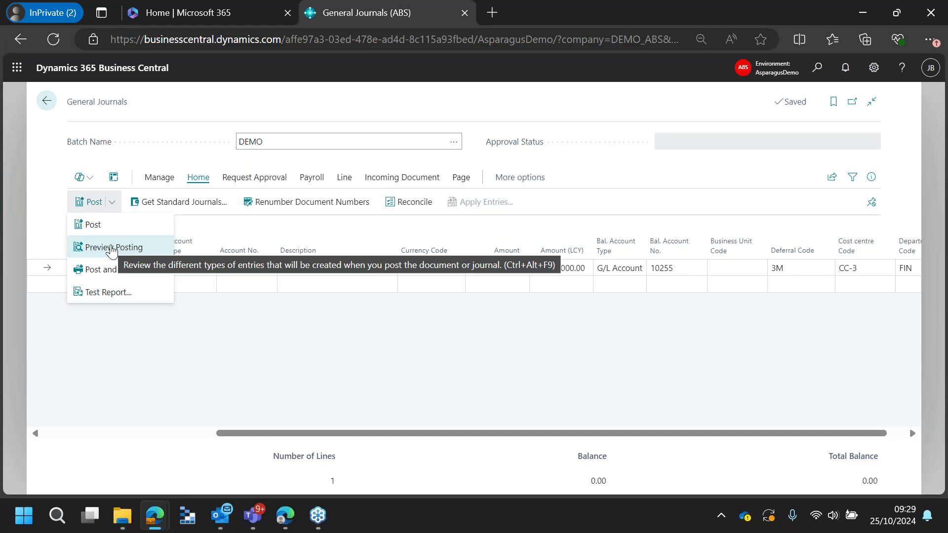
{"action": "left_click", "coordinate": [112, 247]}
{"action": "left_click", "coordinate": [528, 318]}
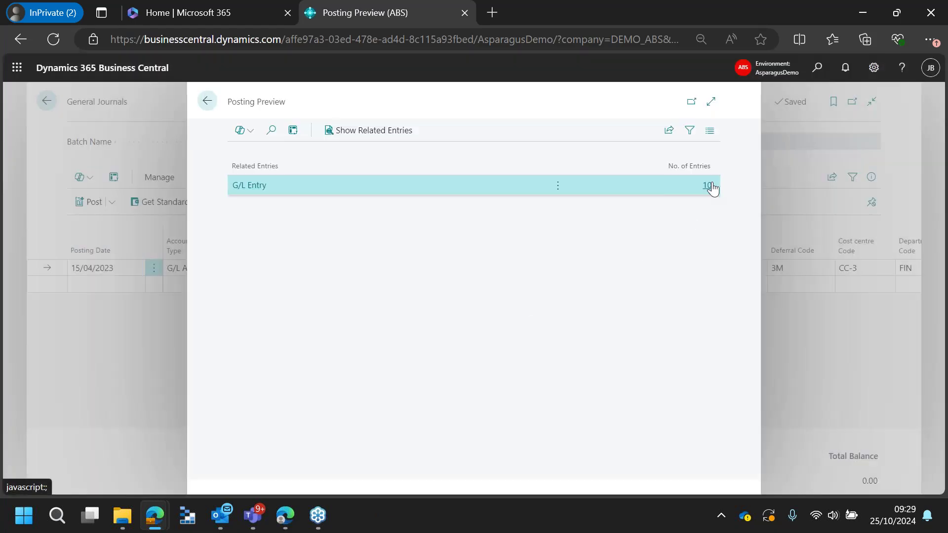
{"action": "left_click", "coordinate": [710, 185]}
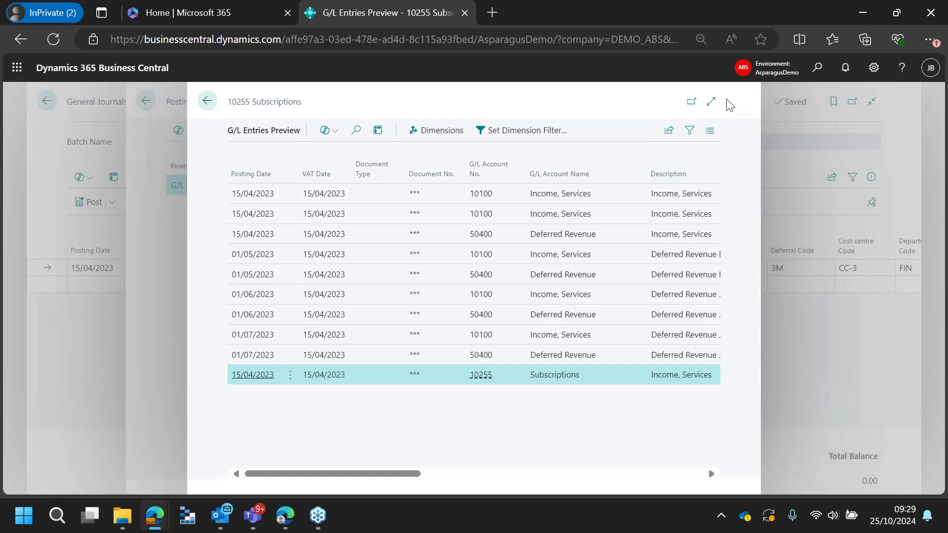
{"action": "left_click", "coordinate": [713, 103]}
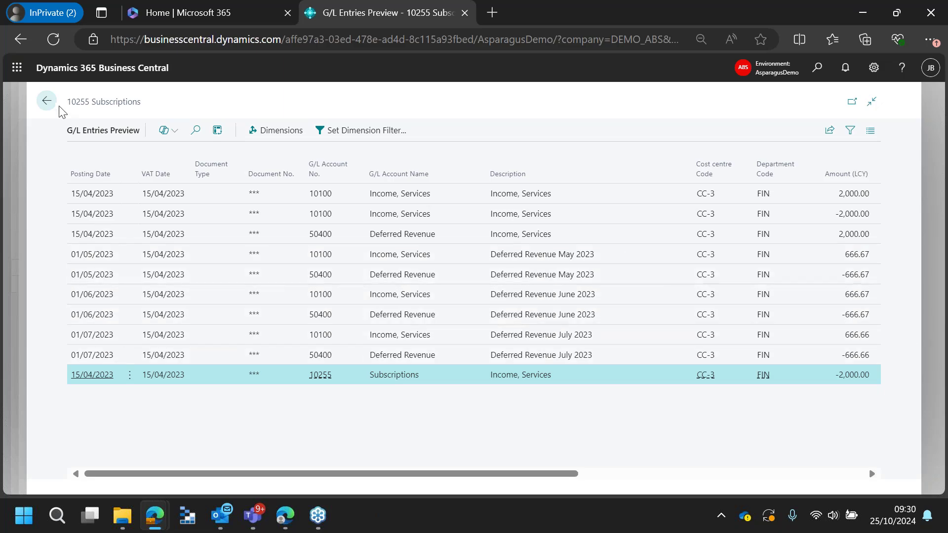
{"action": "left_click", "coordinate": [47, 102]}
{"action": "left_click", "coordinate": [207, 101]}
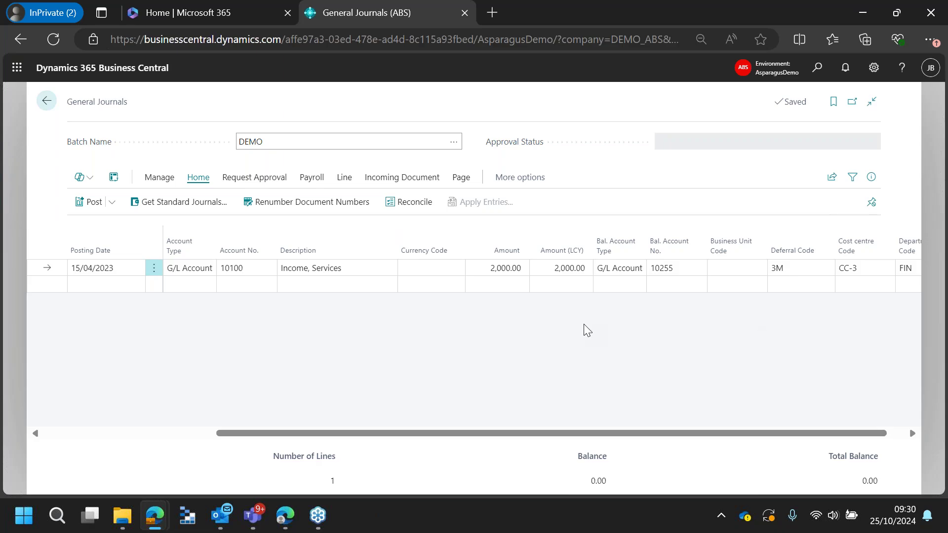
Switch the general journal to the MONTHLY batch.
{"action": "left_click", "coordinate": [452, 141]}
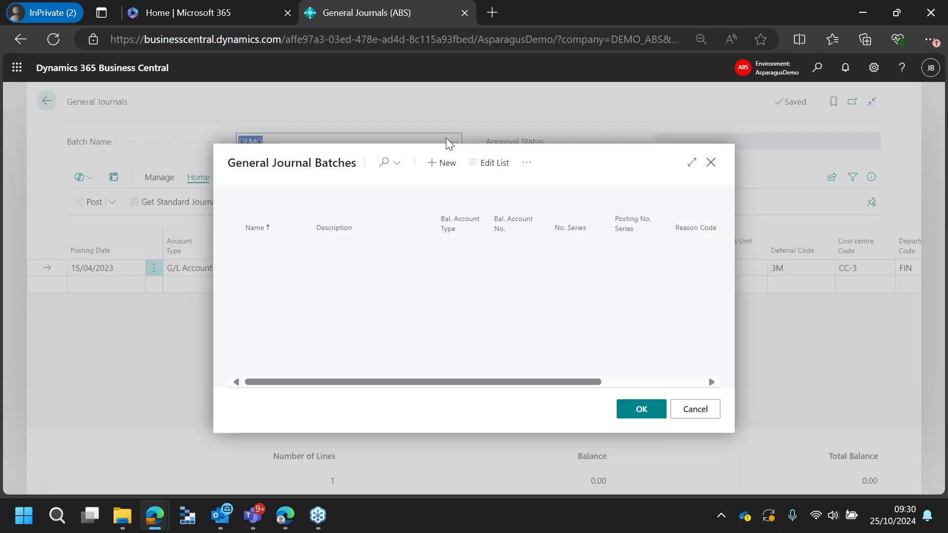
{"action": "left_click", "coordinate": [385, 279]}
{"action": "left_click", "coordinate": [641, 410]}
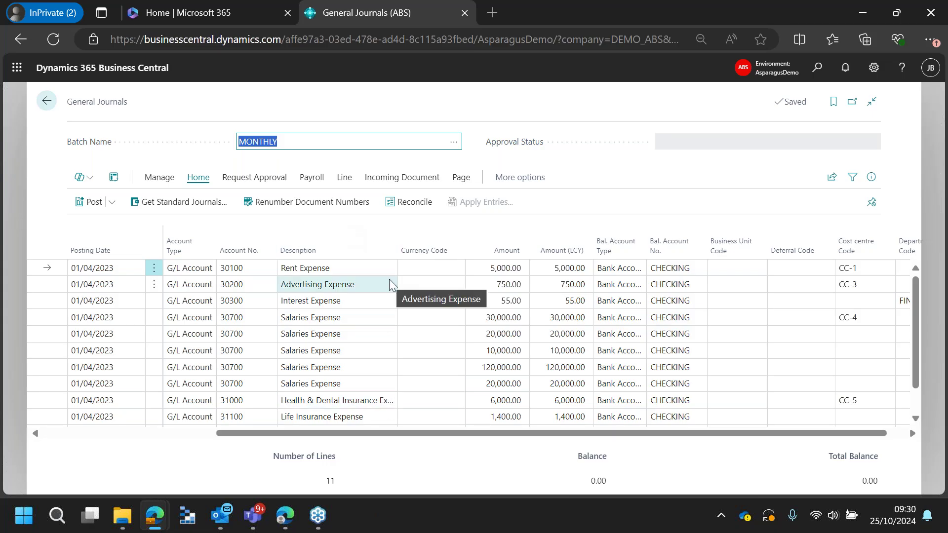
Return to the home page, search for "cus" and open the Customers list.
{"action": "left_click", "coordinate": [47, 102]}
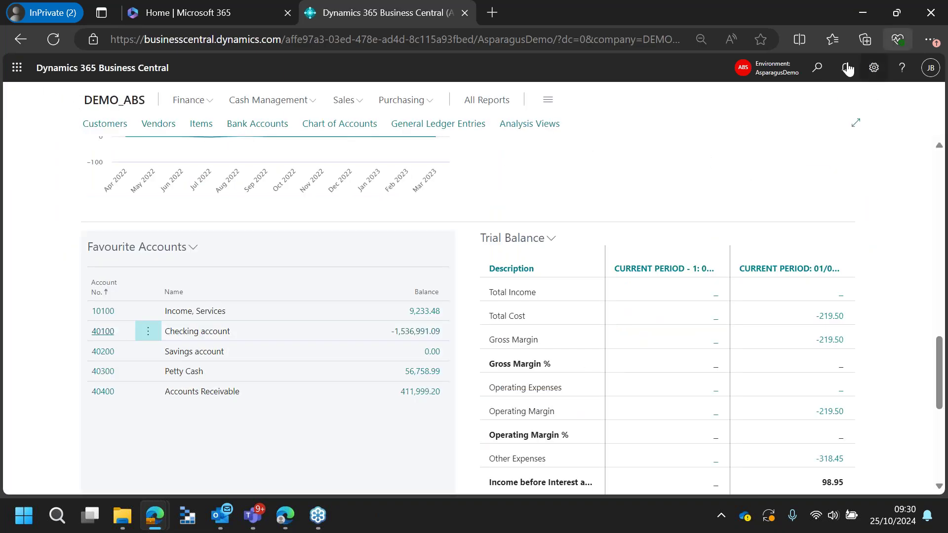
{"action": "left_click", "coordinate": [817, 68]}
{"action": "type", "text": "cus"}
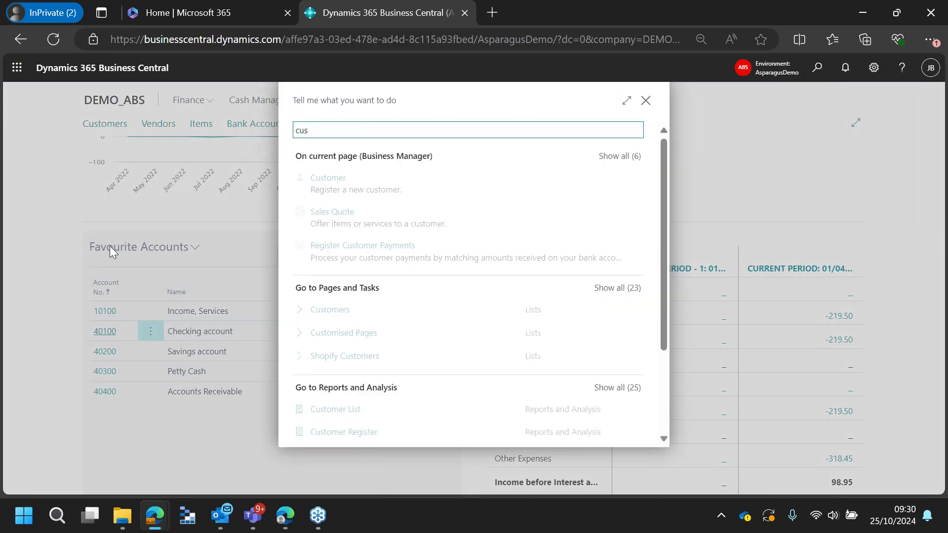
{"action": "left_click", "coordinate": [338, 311]}
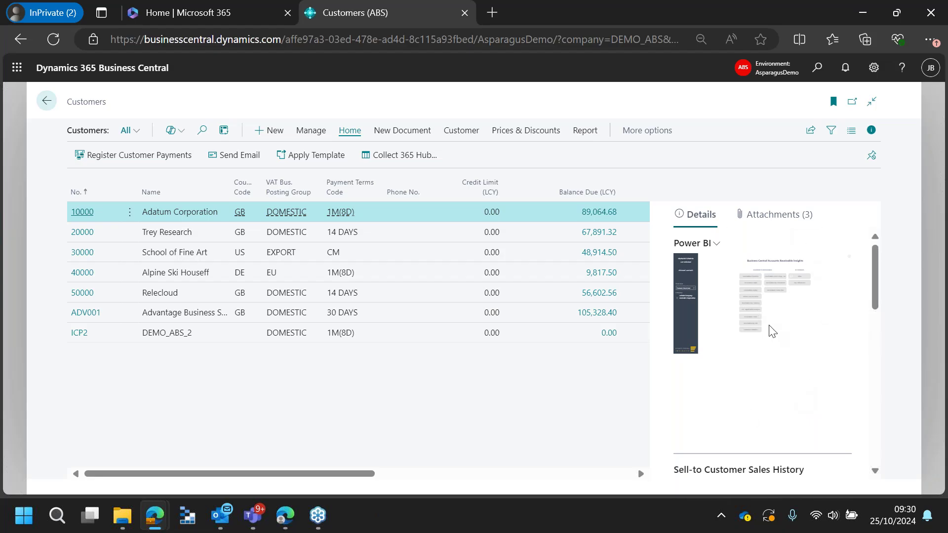
Examine the sales history and statistics details of several customers, from Adatum Corporation through Advantage Business Systems.
{"action": "scroll", "coordinate": [773, 336], "scroll_direction": "down", "scroll_amount": 5}
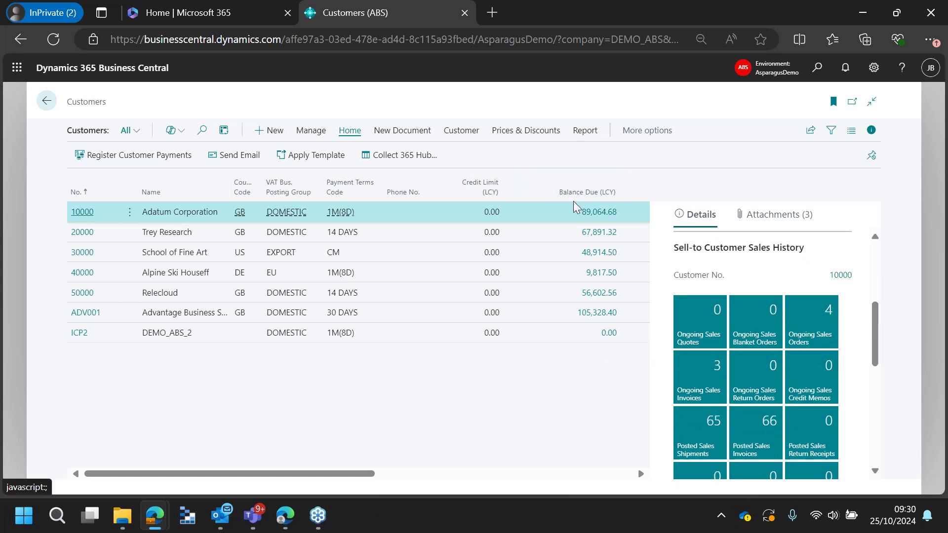
{"action": "scroll", "coordinate": [689, 284], "scroll_direction": "down", "scroll_amount": 3}
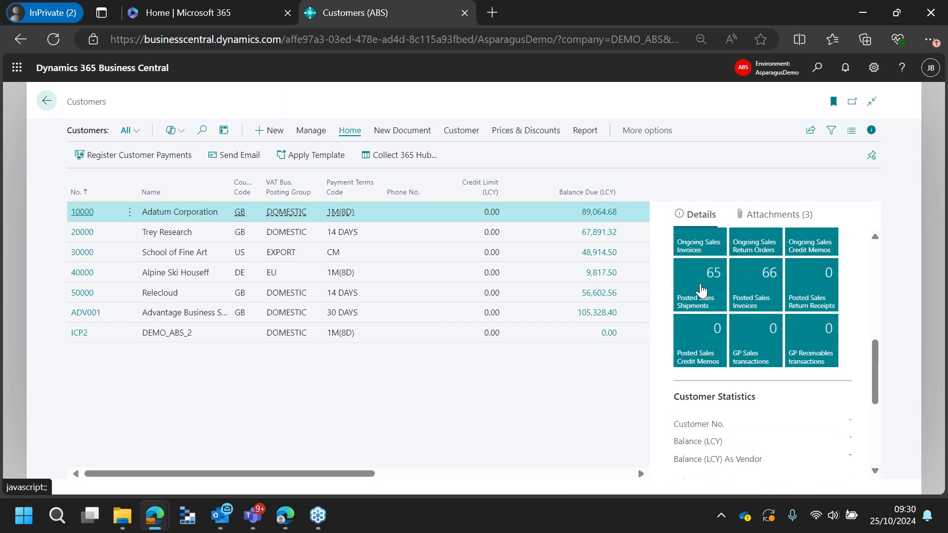
{"action": "left_click", "coordinate": [429, 238]}
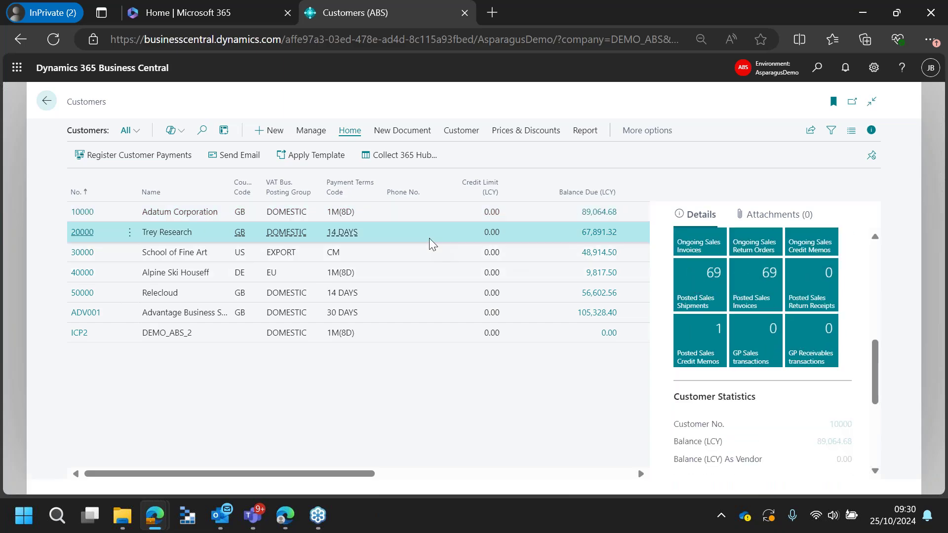
{"action": "left_click", "coordinate": [422, 250]}
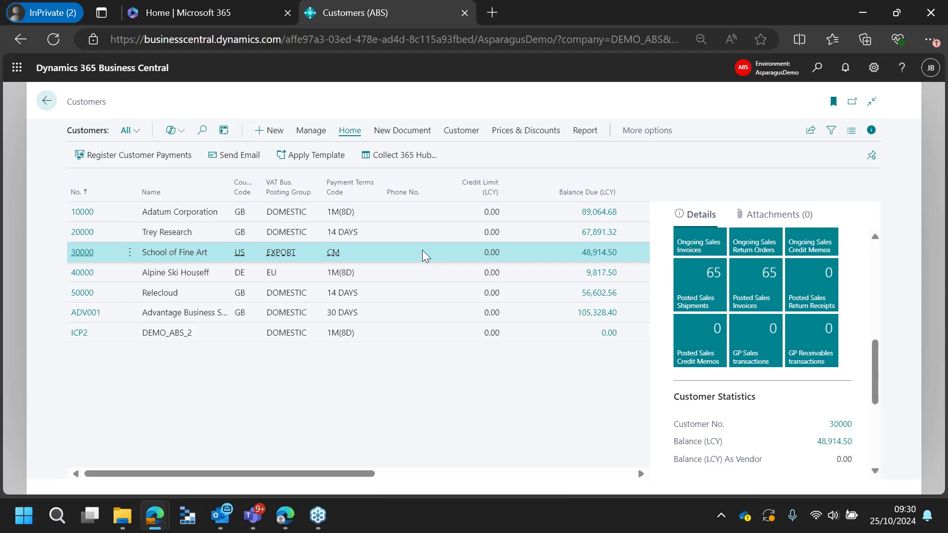
{"action": "left_click", "coordinate": [419, 271]}
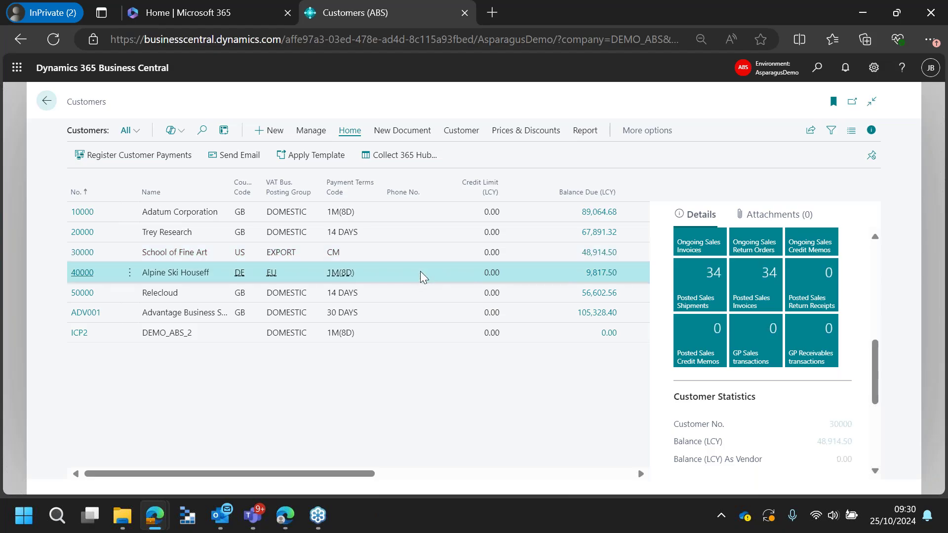
{"action": "left_click", "coordinate": [408, 311]}
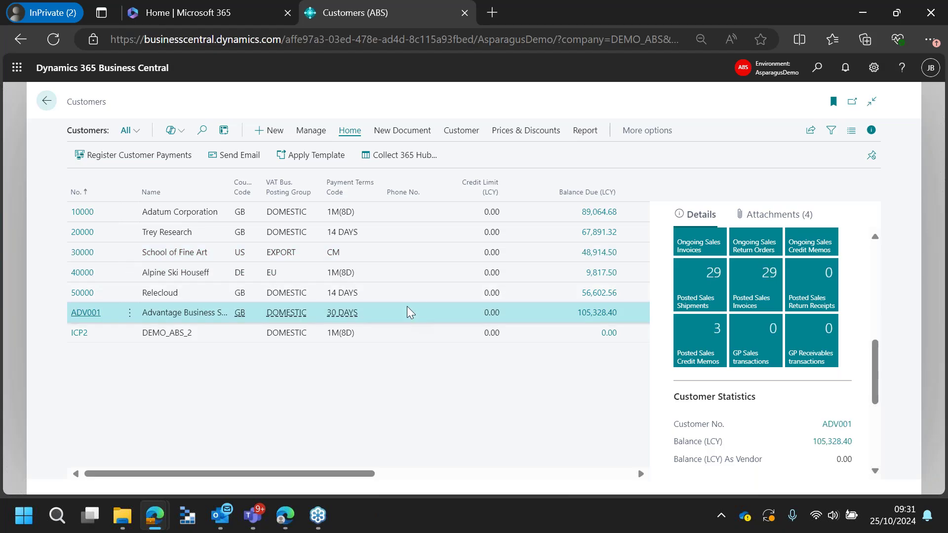
Show Advantage Business Systems' attachments, open its linked website, and return to the Customers list.
{"action": "left_click", "coordinate": [777, 217]}
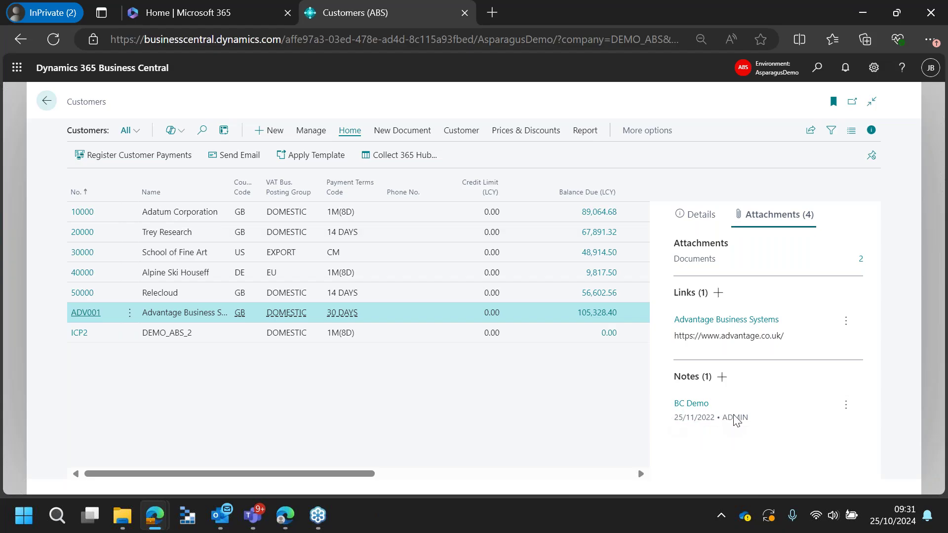
{"action": "left_click", "coordinate": [725, 320]}
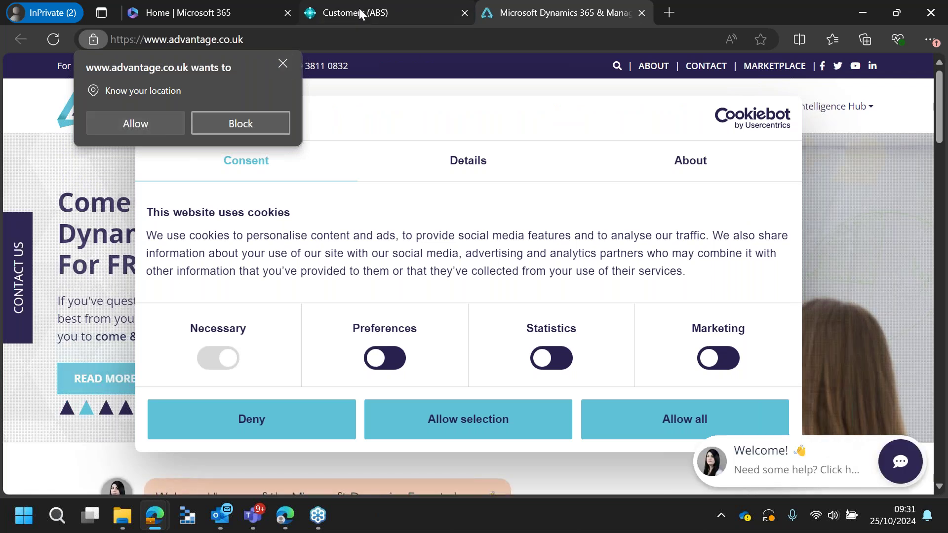
{"action": "left_click", "coordinate": [359, 10]}
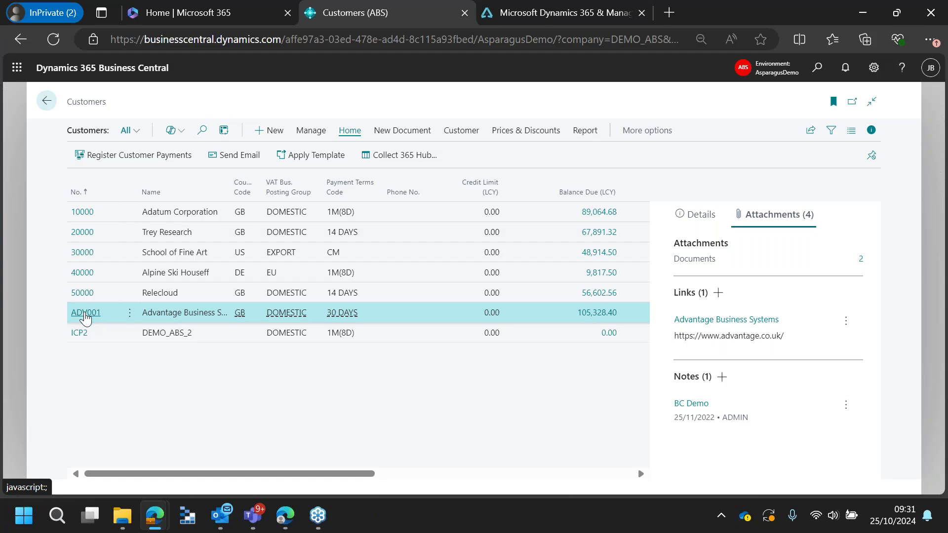
Open the Advantage Business Systems customer card, review its side details and attachments, and hide the side information again.
{"action": "left_click", "coordinate": [85, 314]}
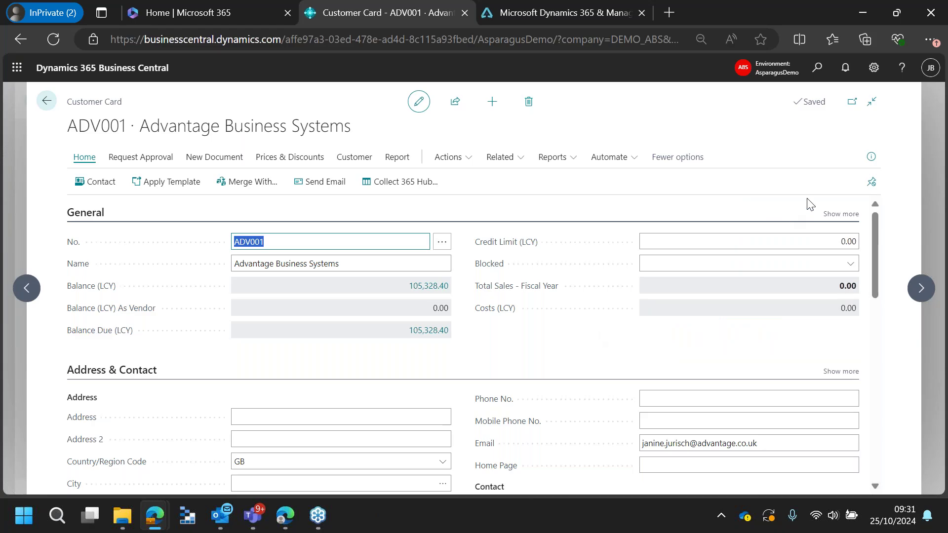
{"action": "left_click", "coordinate": [871, 157]}
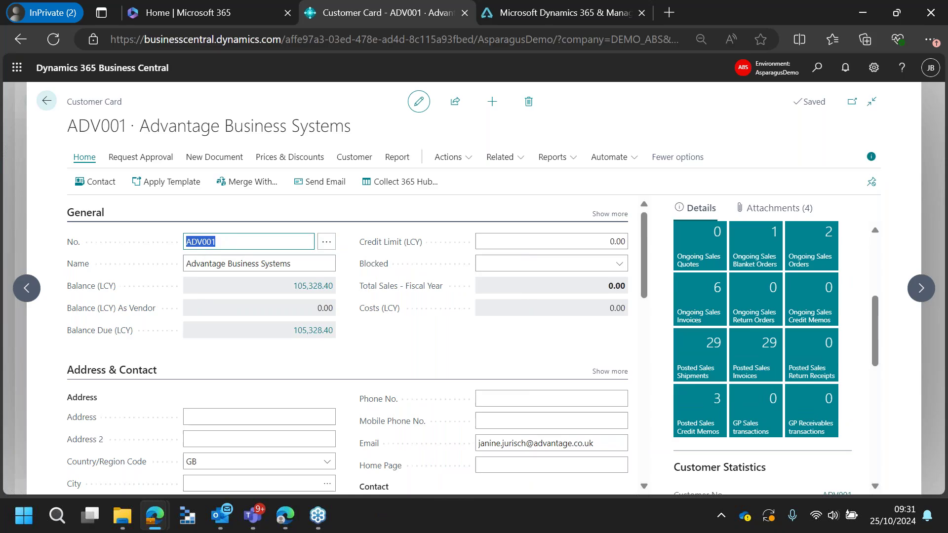
{"action": "scroll", "coordinate": [817, 369], "scroll_direction": "down", "scroll_amount": 1}
{"action": "scroll", "coordinate": [817, 370], "scroll_direction": "up", "scroll_amount": 3}
{"action": "scroll", "coordinate": [817, 369], "scroll_direction": "up", "scroll_amount": 1}
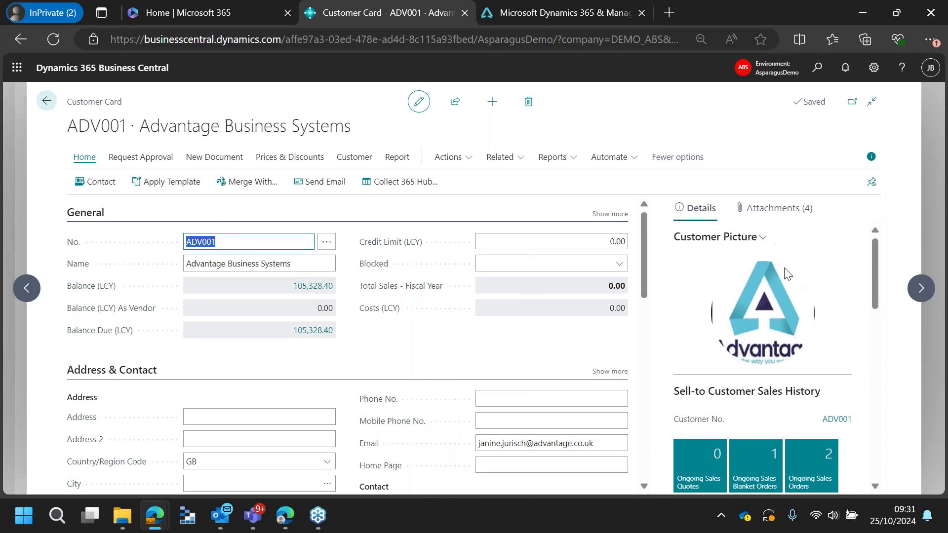
{"action": "left_click", "coordinate": [781, 209]}
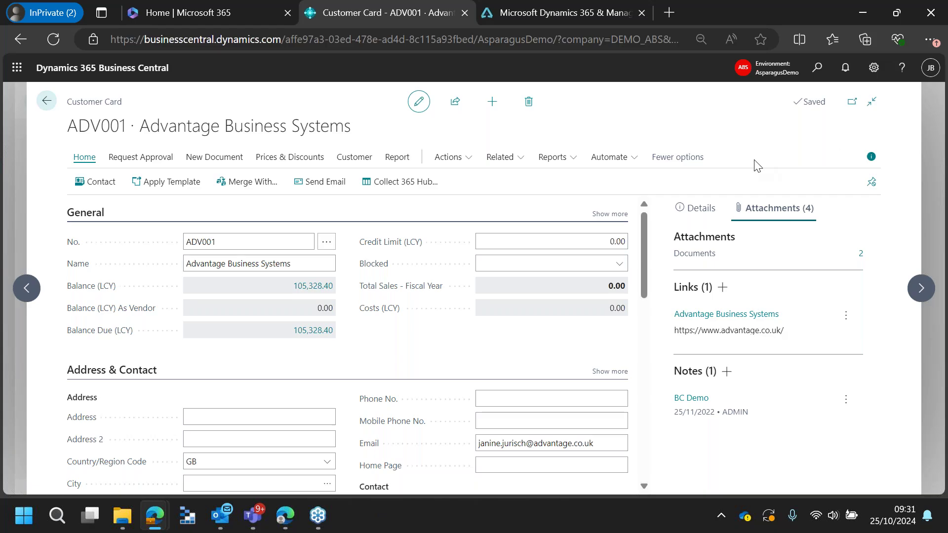
{"action": "left_click", "coordinate": [872, 158]}
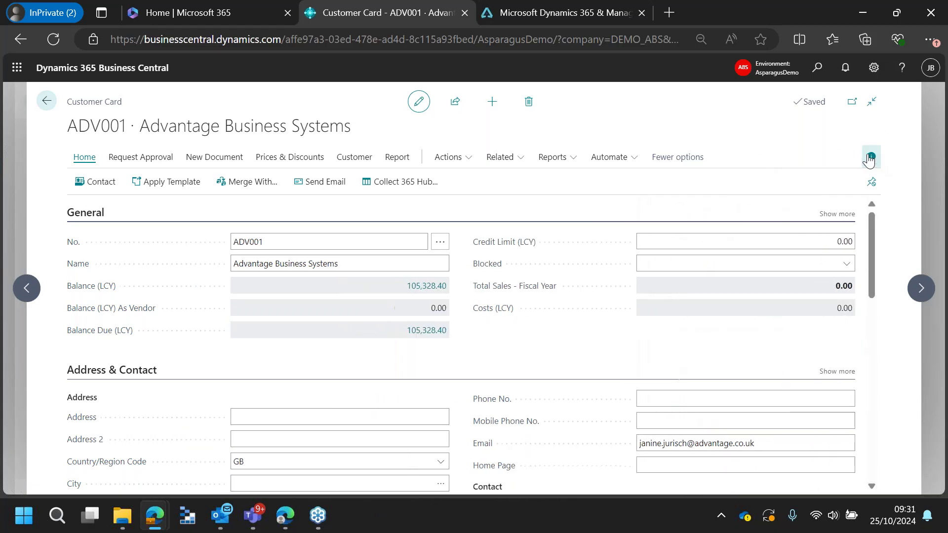
Look over the customer card and open the document layouts set up for Advantage Business Systems.
{"action": "scroll", "coordinate": [630, 300], "scroll_direction": "down", "scroll_amount": 2}
{"action": "scroll", "coordinate": [630, 300], "scroll_direction": "up", "scroll_amount": 2}
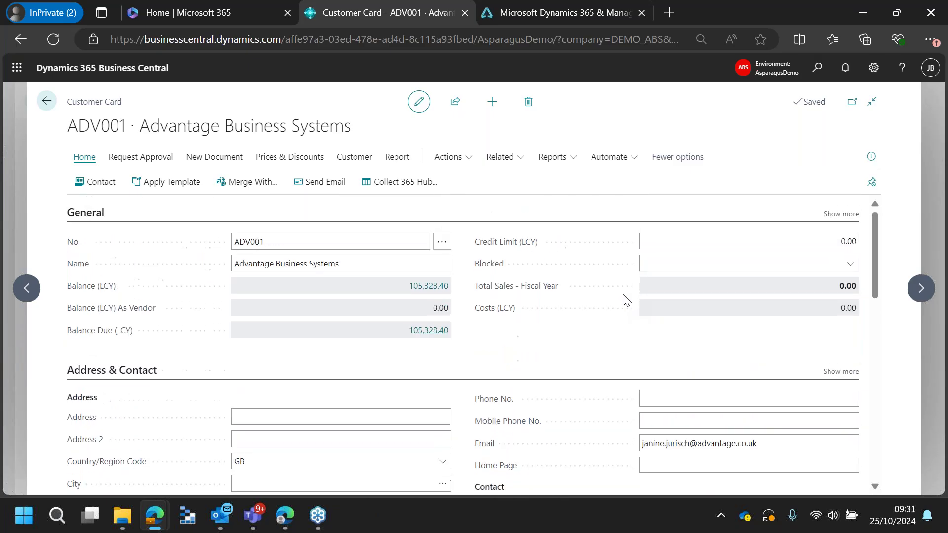
{"action": "left_click", "coordinate": [371, 164]}
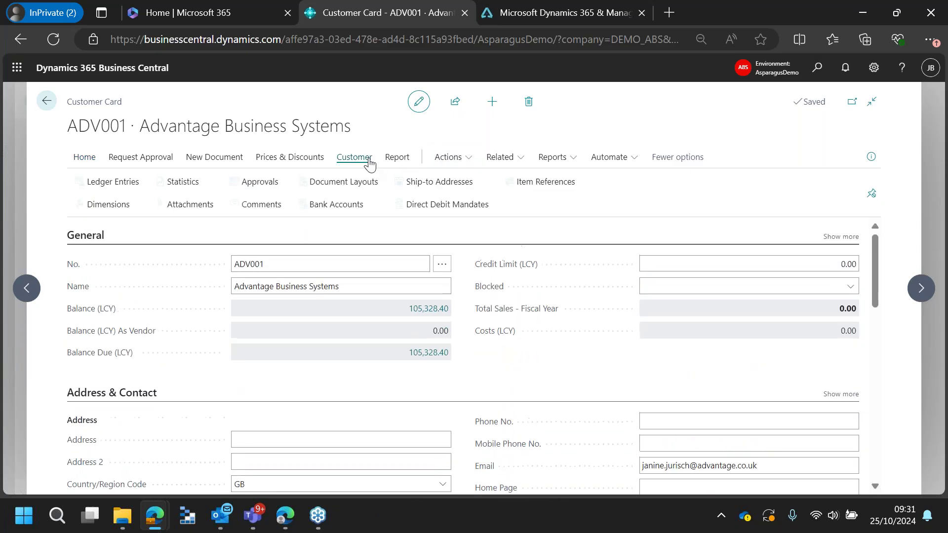
{"action": "left_click", "coordinate": [340, 183]}
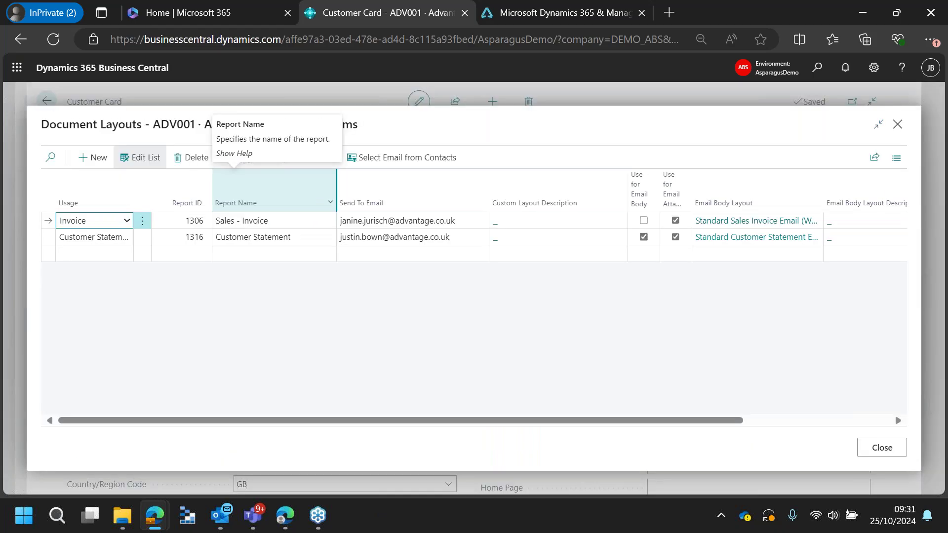
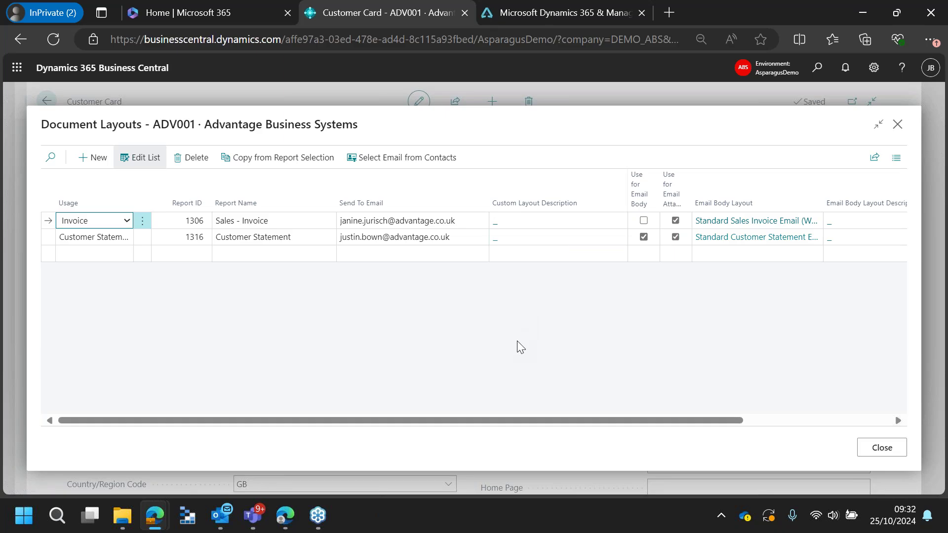
Close the document layouts and run the customer statement for ADV001 from 01/01/2022 to 31/12/2022 with Email as the report output.
{"action": "left_click", "coordinate": [882, 448]}
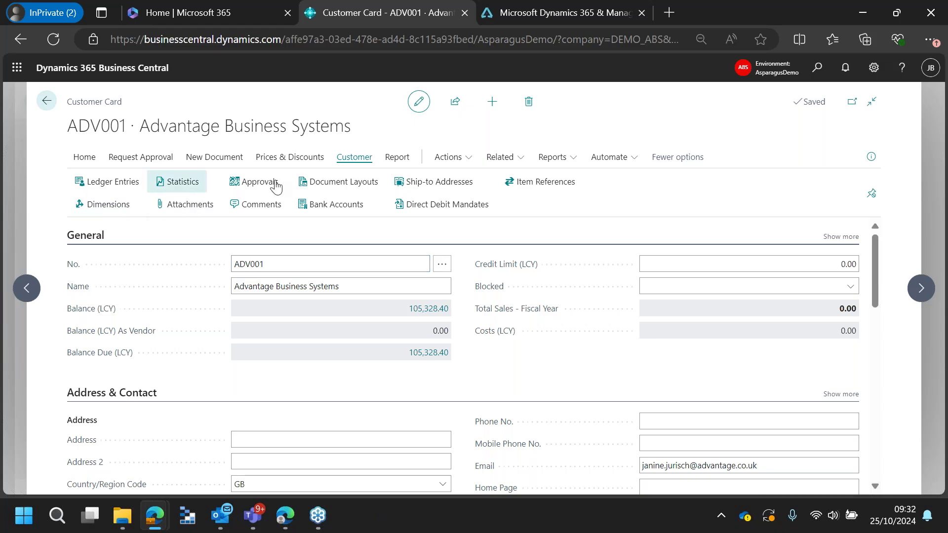
{"action": "left_click", "coordinate": [397, 158]}
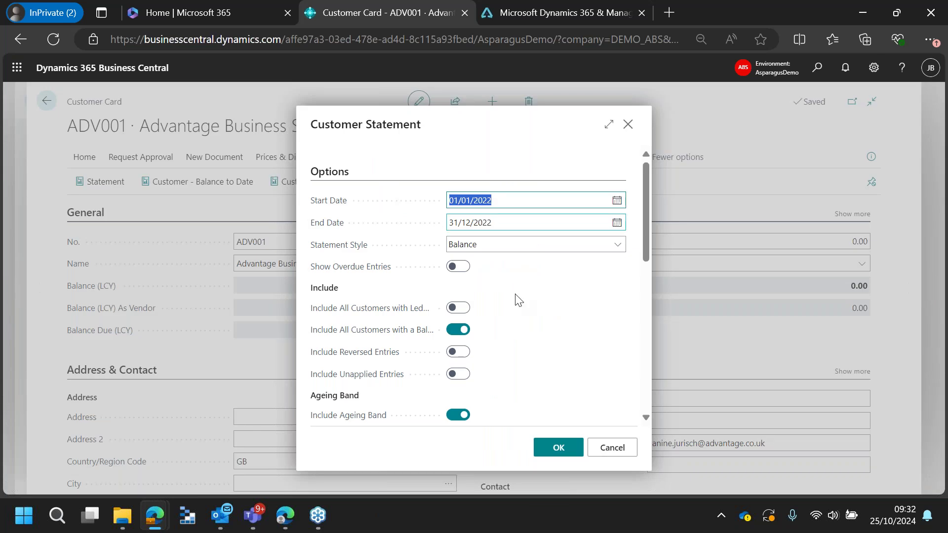
{"action": "scroll", "coordinate": [548, 383], "scroll_direction": "down", "scroll_amount": 3}
{"action": "scroll", "coordinate": [535, 426], "scroll_direction": "down", "scroll_amount": 2}
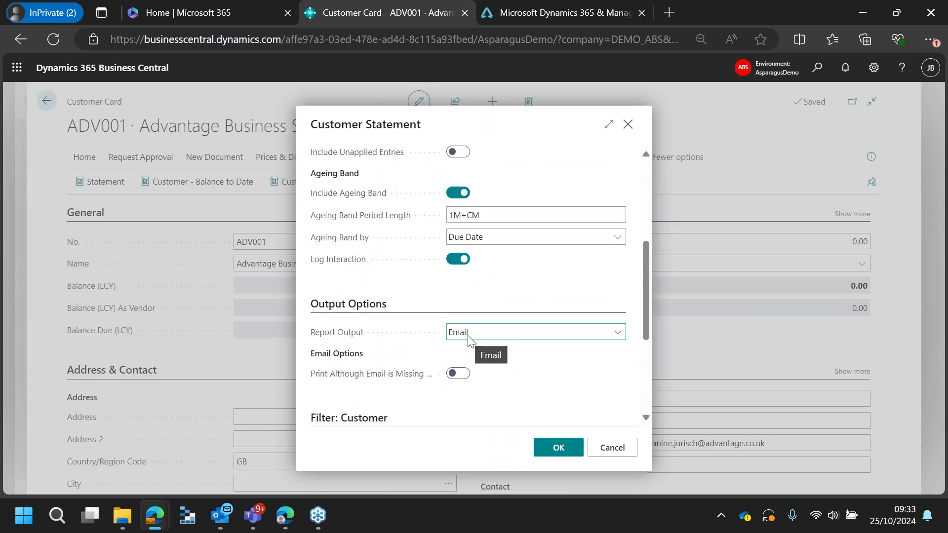
{"action": "left_click", "coordinate": [558, 447]}
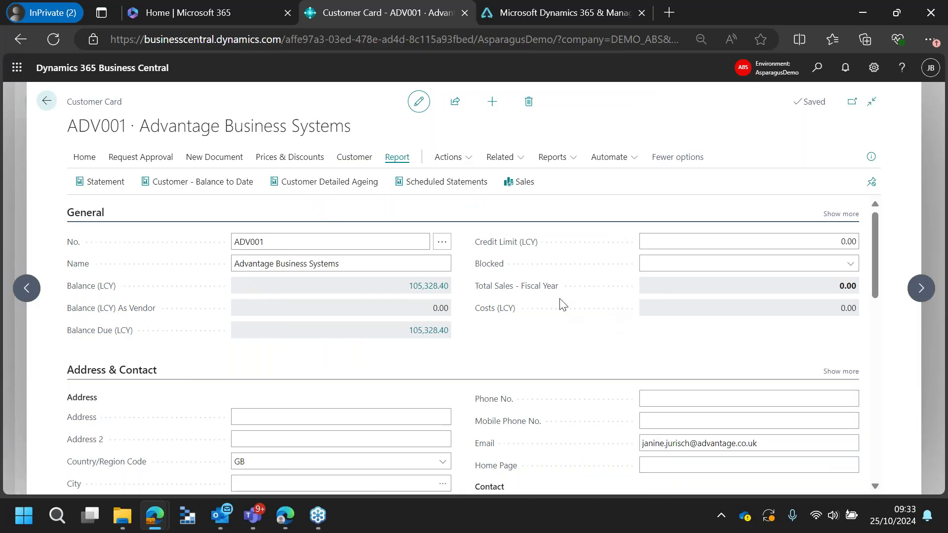
Open the statement email from the customer's sent emails history and examine its recipient, message and PDF attachment.
{"action": "left_click", "coordinate": [508, 164]}
{"action": "mouse_move", "coordinate": [505, 184]}
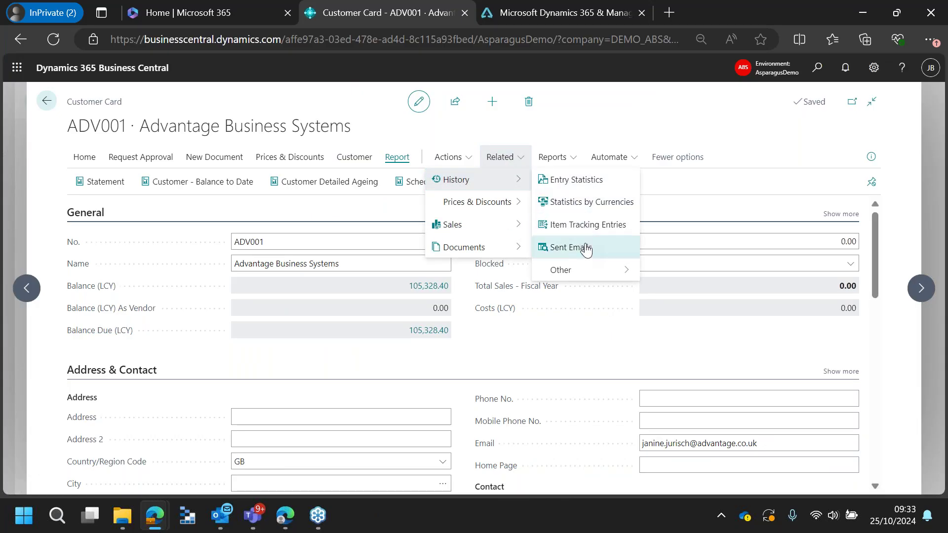
{"action": "left_click", "coordinate": [570, 247]}
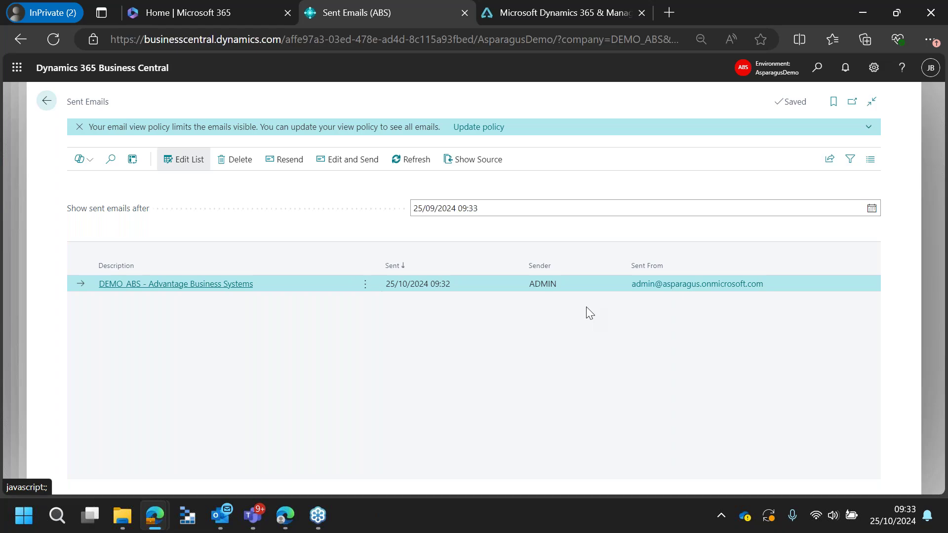
{"action": "left_click", "coordinate": [147, 286]}
{"action": "scroll", "coordinate": [156, 285], "scroll_direction": "down", "scroll_amount": 5}
{"action": "scroll", "coordinate": [278, 310], "scroll_direction": "up", "scroll_amount": 5}
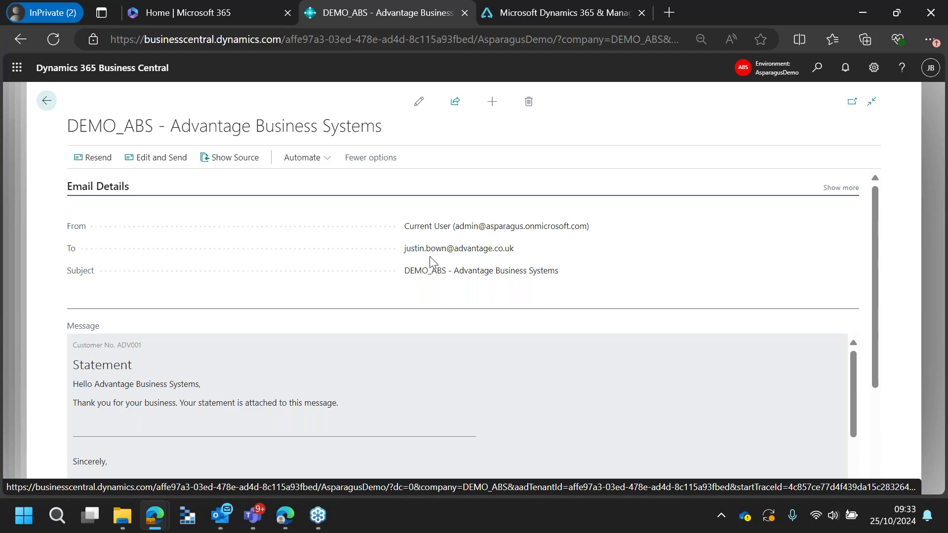
{"action": "scroll", "coordinate": [345, 348], "scroll_direction": "down", "scroll_amount": 2}
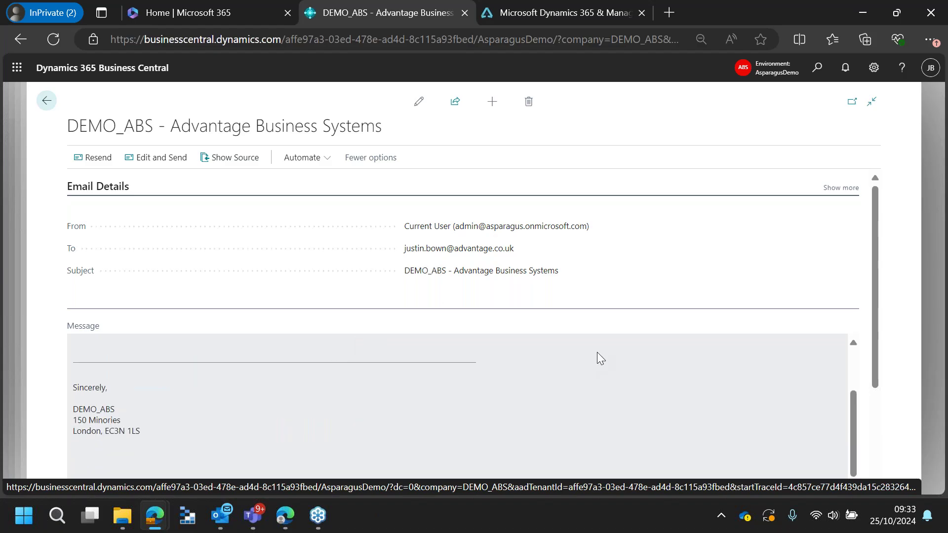
{"action": "scroll", "coordinate": [876, 220], "scroll_direction": "down", "scroll_amount": 2}
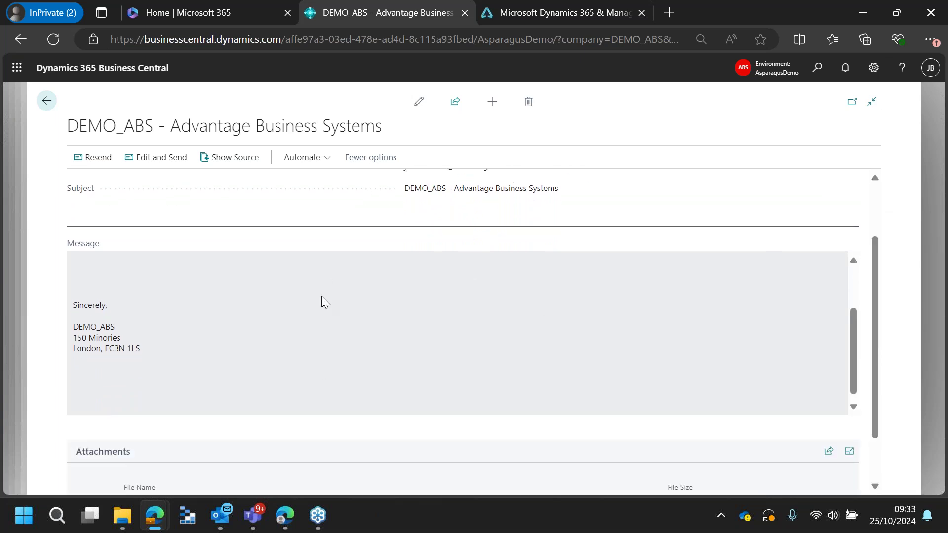
{"action": "left_click_drag", "start_coordinate": [878, 253], "coordinate": [878, 294]}
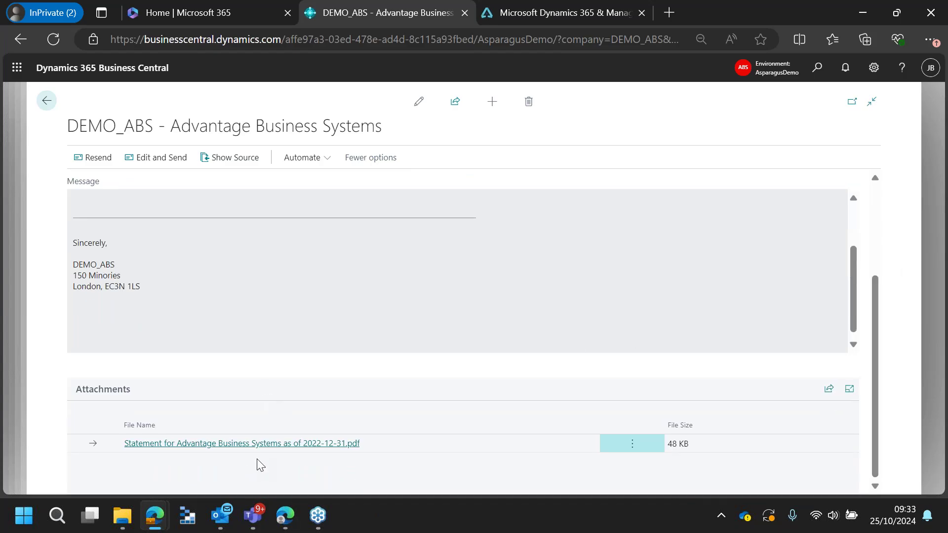
Open an editable copy of the sent statement email, review its message and attachment, and close it without sending.
{"action": "left_click", "coordinate": [170, 164]}
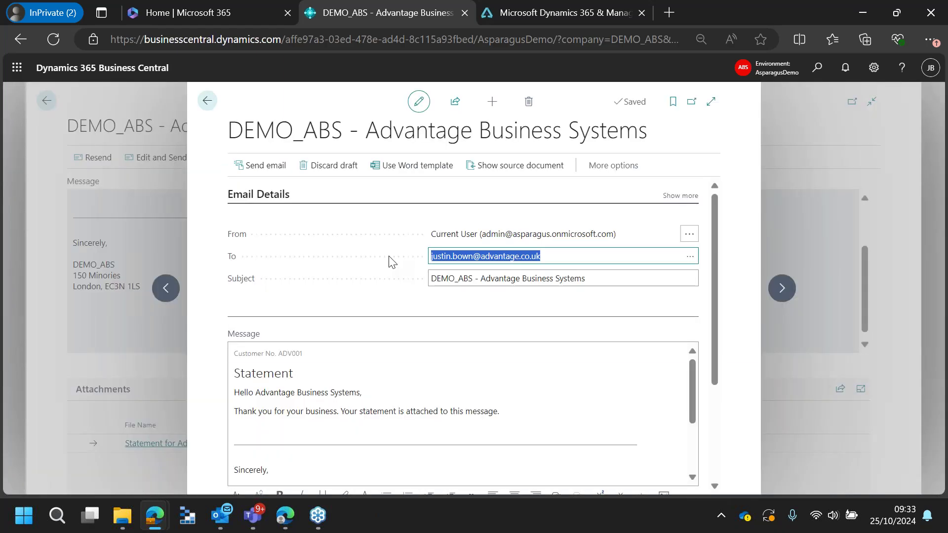
{"action": "scroll", "coordinate": [390, 207], "scroll_direction": "down", "scroll_amount": 5}
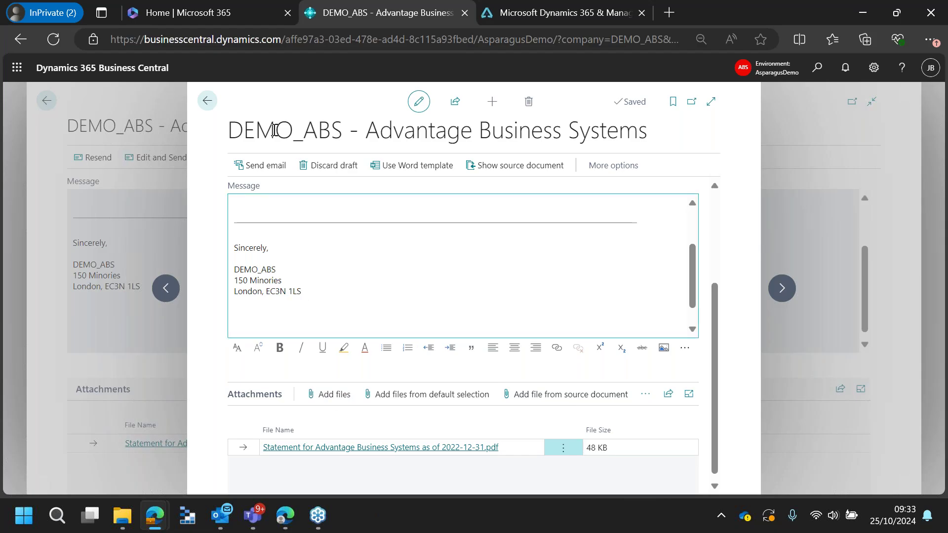
{"action": "left_click", "coordinate": [207, 101]}
{"action": "left_click", "coordinate": [378, 295]}
{"action": "left_click", "coordinate": [528, 325]}
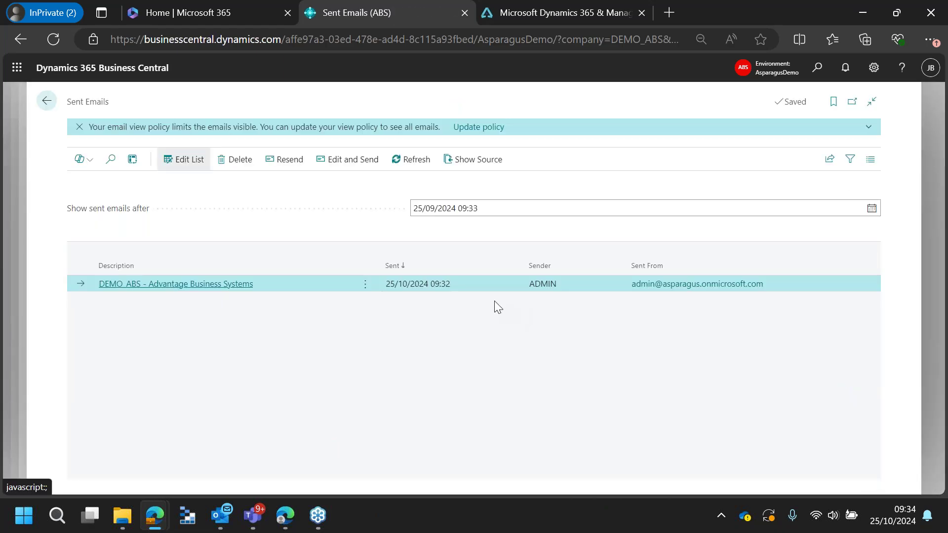
Find the Aged Accounts Receivable Excel (Preview) report and download it as an Excel workbook.
{"action": "scroll", "coordinate": [519, 314], "scroll_direction": "down", "scroll_amount": 6}
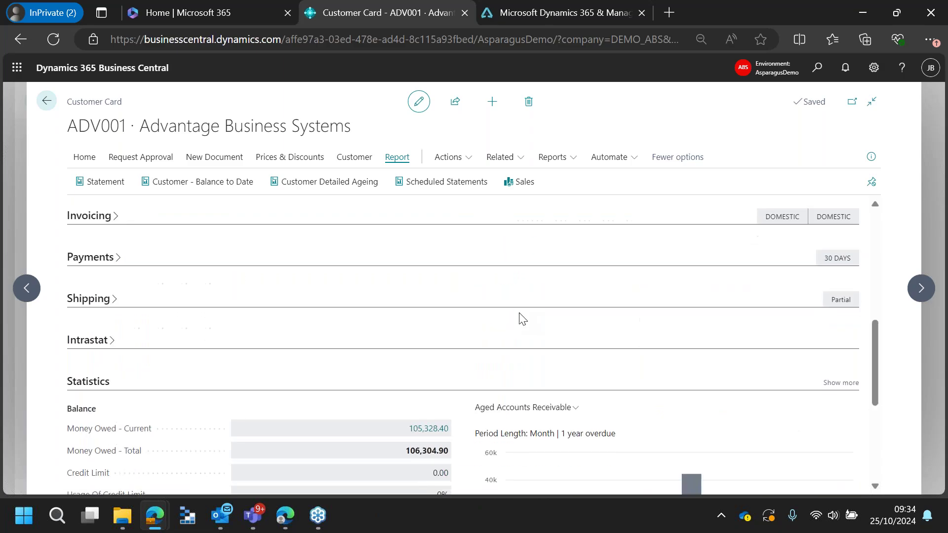
{"action": "scroll", "coordinate": [520, 316], "scroll_direction": "down", "scroll_amount": 3}
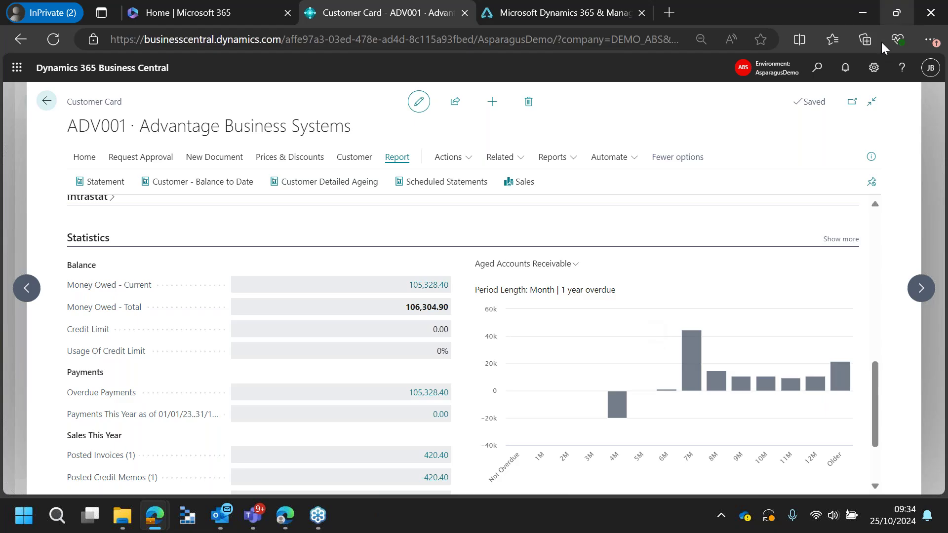
{"action": "left_click", "coordinate": [820, 69]}
{"action": "type", "text": "aged acc"}
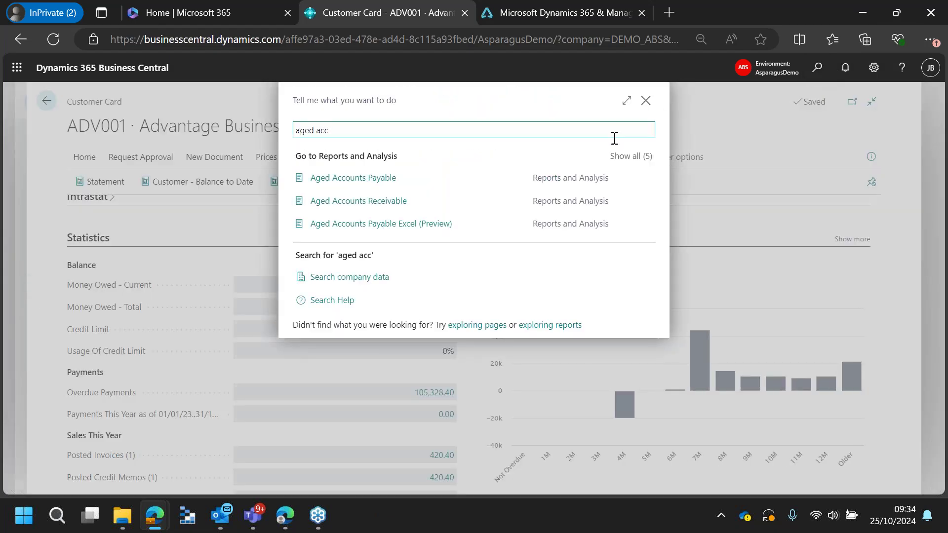
{"action": "left_click", "coordinate": [625, 157]}
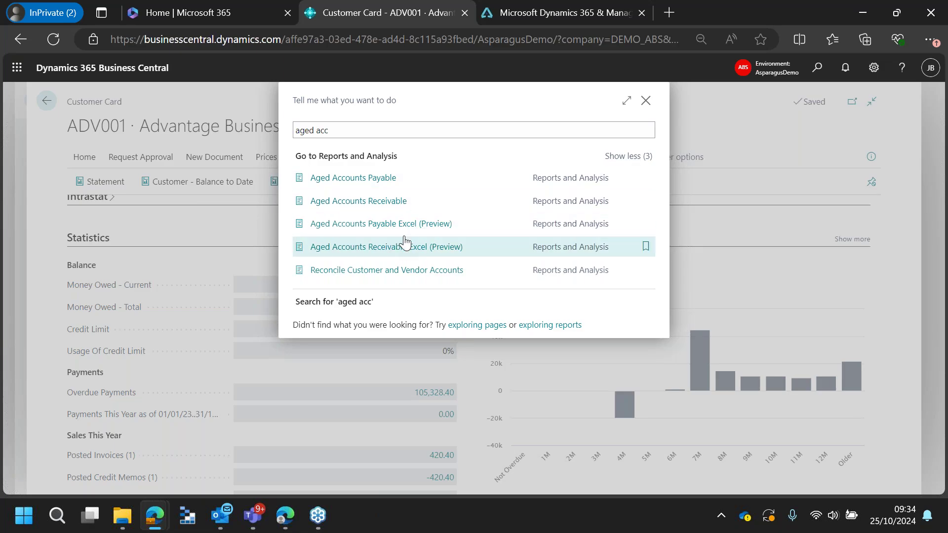
{"action": "left_click", "coordinate": [375, 252]}
{"action": "left_click", "coordinate": [545, 449]}
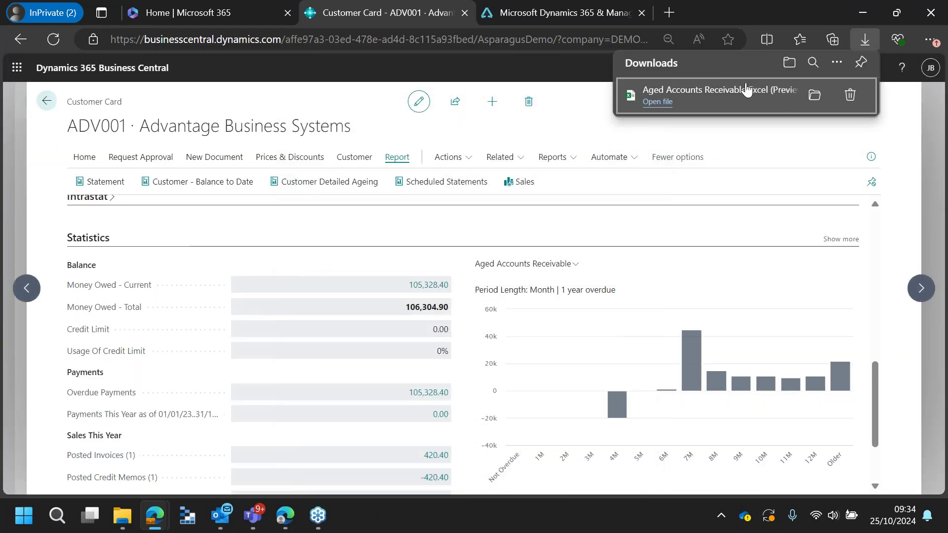
Open the downloaded Aged Accounts Receivable workbook in Excel, dismiss the document recovery list, and enable editing and external data connections.
{"action": "left_click", "coordinate": [747, 103]}
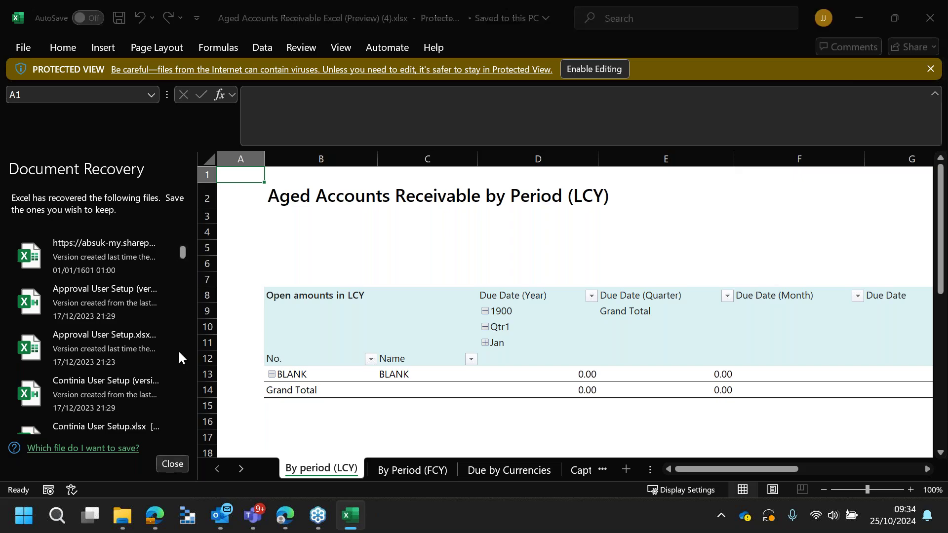
{"action": "left_click", "coordinate": [173, 464]}
{"action": "left_click", "coordinate": [250, 207]}
{"action": "left_click", "coordinate": [371, 251]}
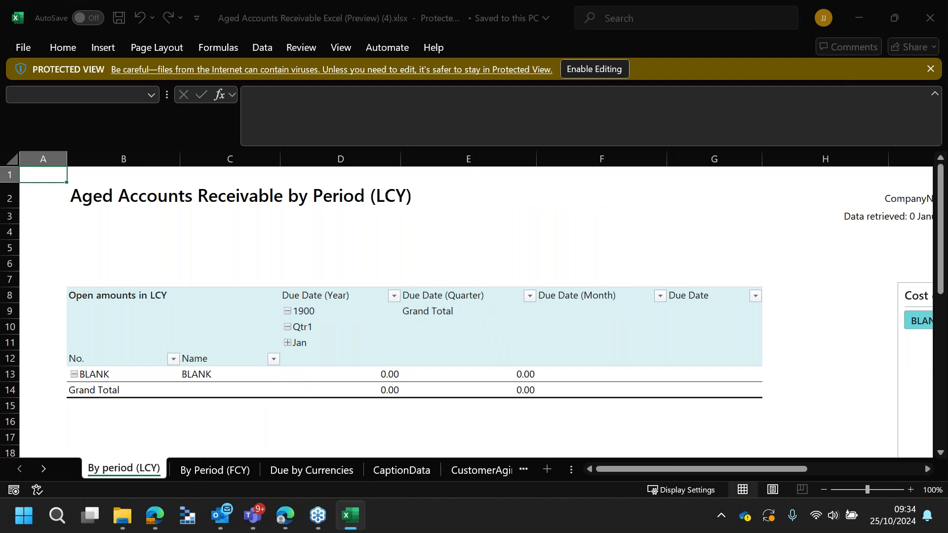
{"action": "left_click", "coordinate": [594, 69]}
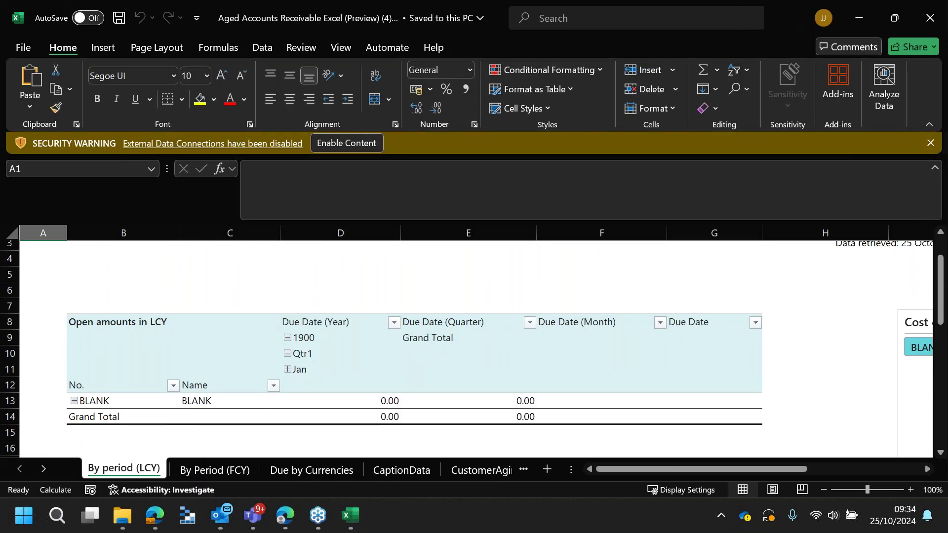
{"action": "left_click", "coordinate": [361, 146]}
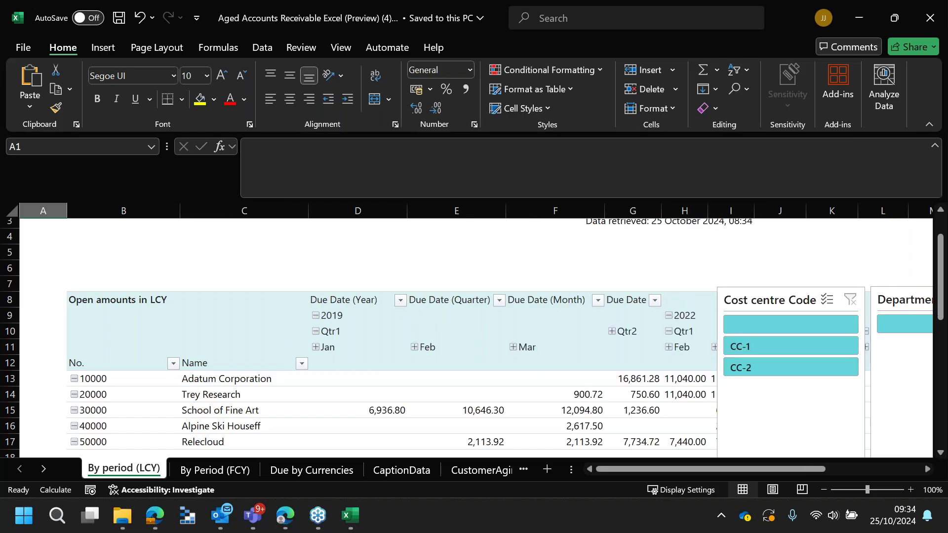
Review the open amounts on the By period (LCY), By Period (FCY) and Due by Currencies sheets.
{"action": "scroll", "coordinate": [543, 360], "scroll_direction": "down", "scroll_amount": 2}
{"action": "scroll", "coordinate": [539, 360], "scroll_direction": "up", "scroll_amount": 1}
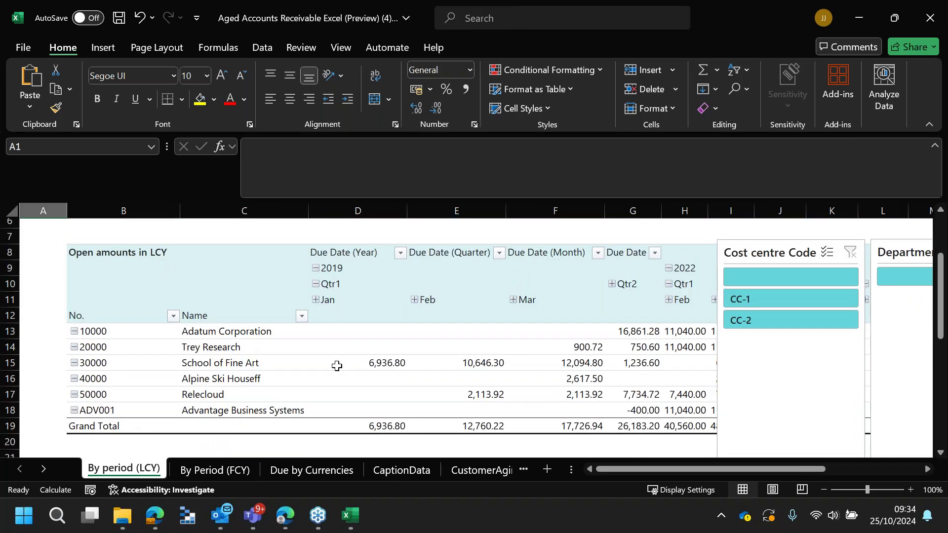
{"action": "left_click", "coordinate": [238, 470]}
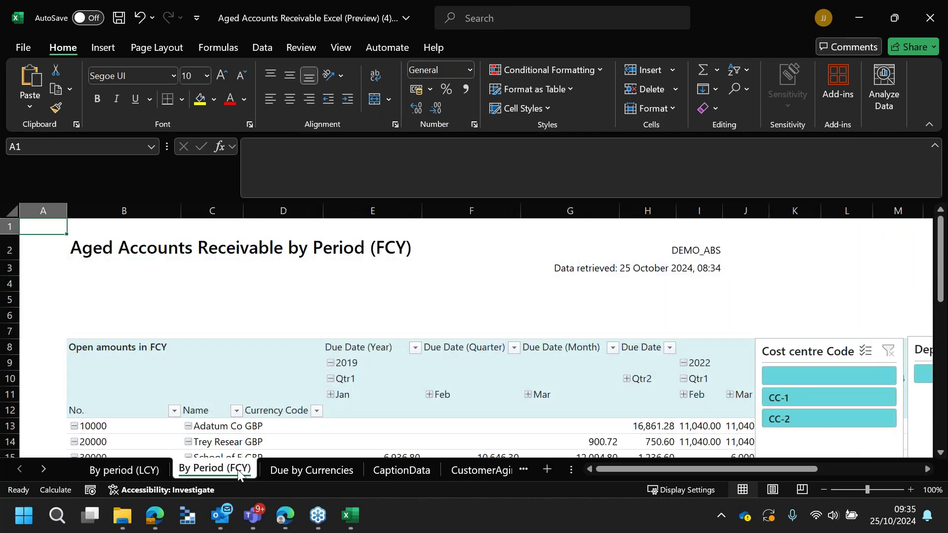
{"action": "left_click", "coordinate": [156, 465]}
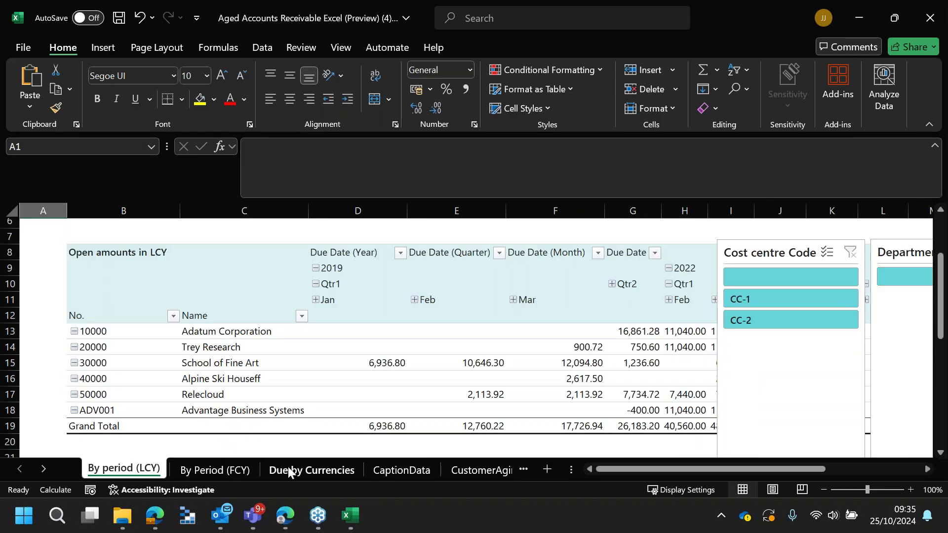
{"action": "left_click", "coordinate": [296, 470]}
{"action": "scroll", "coordinate": [383, 363], "scroll_direction": "down", "scroll_amount": 1}
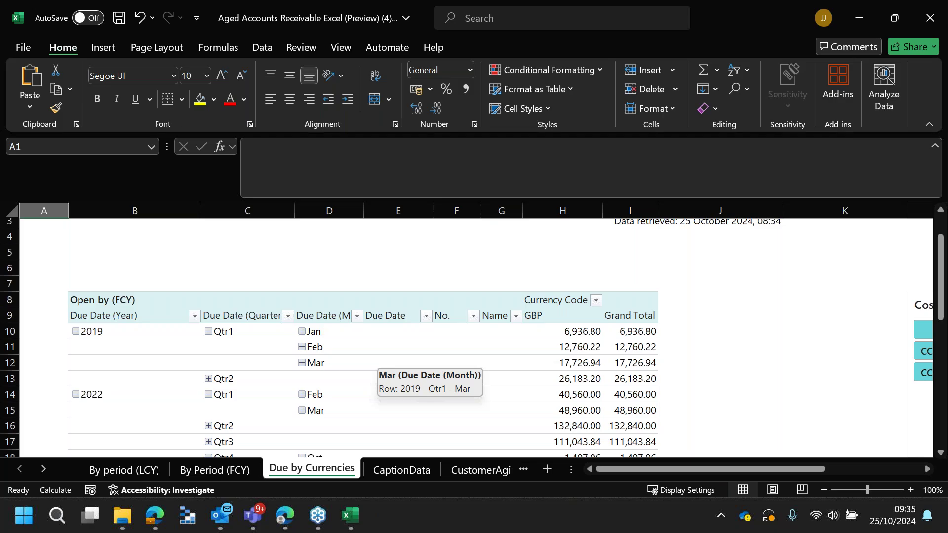
{"action": "left_click", "coordinate": [150, 472]}
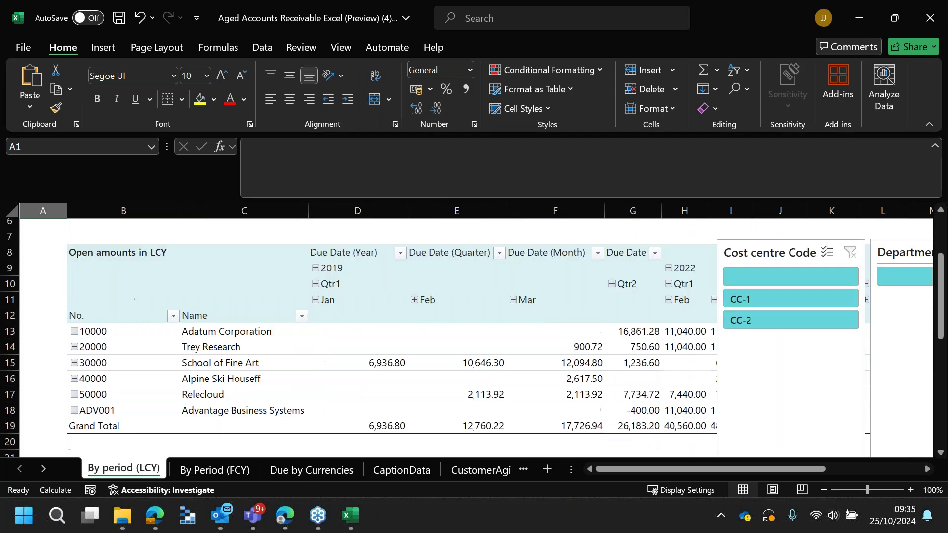
Filter the open amounts by period (LCY) to cost centre code CC-1.
{"action": "left_click", "coordinate": [779, 299]}
{"action": "left_click", "coordinate": [778, 299]}
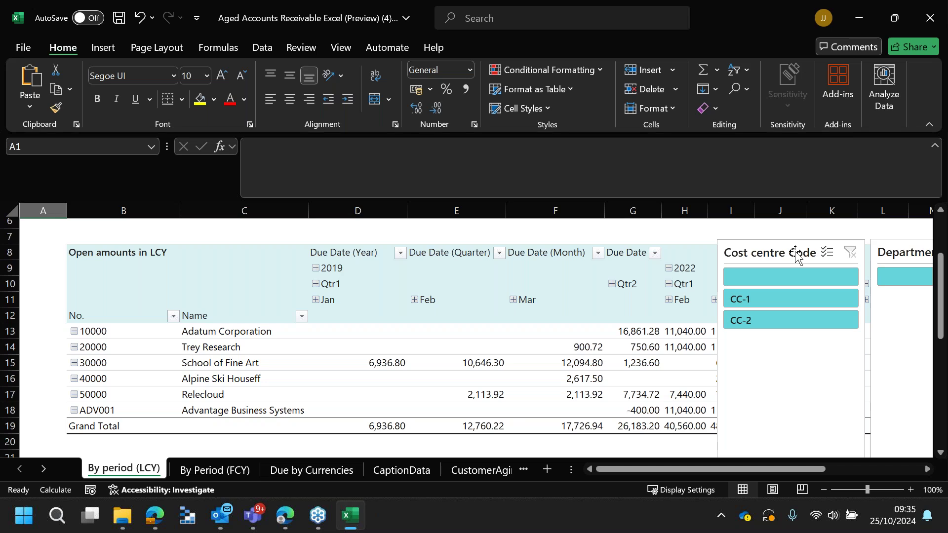
{"action": "left_click_drag", "start_coordinate": [782, 468], "coordinate": [815, 465]}
{"action": "left_click", "coordinate": [467, 298]}
{"action": "left_click", "coordinate": [467, 298]}
{"action": "left_click_drag", "start_coordinate": [741, 466], "coordinate": [709, 467]}
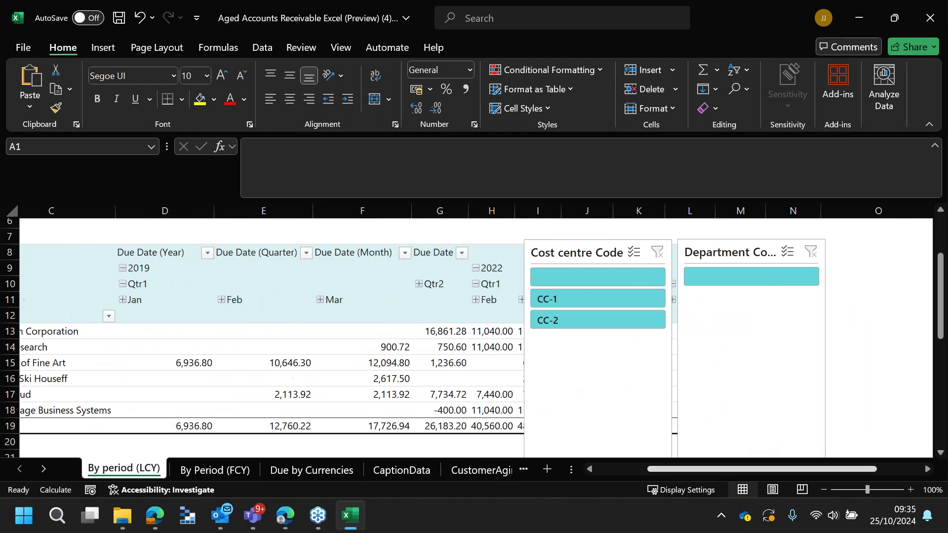
{"action": "left_click", "coordinate": [592, 299]}
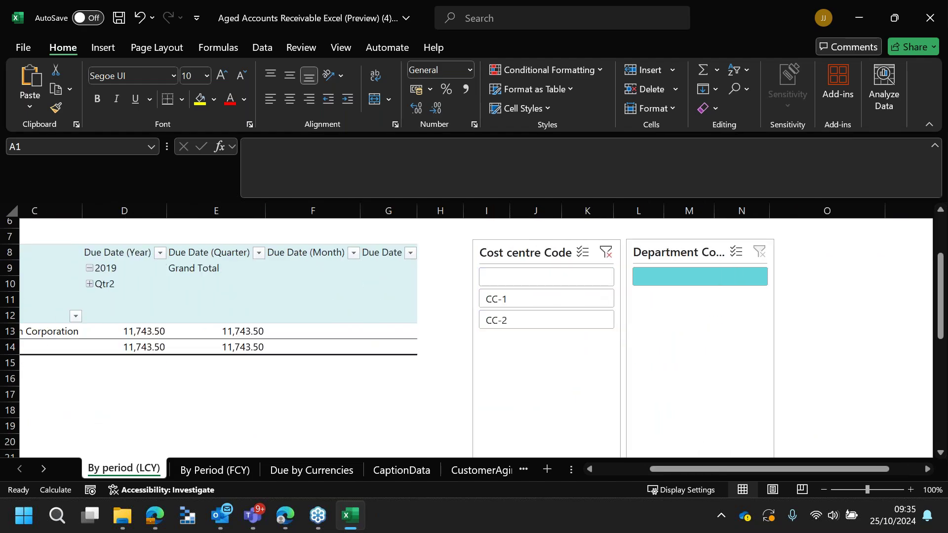
Filter the open LCY amounts by cost centre code CC-2, and by the blank cost centre code.
{"action": "left_click", "coordinate": [593, 299]}
{"action": "left_click_drag", "start_coordinate": [698, 468], "coordinate": [641, 470]}
{"action": "left_click", "coordinate": [743, 303]}
{"action": "left_click", "coordinate": [745, 321]}
{"action": "left_click", "coordinate": [736, 277]}
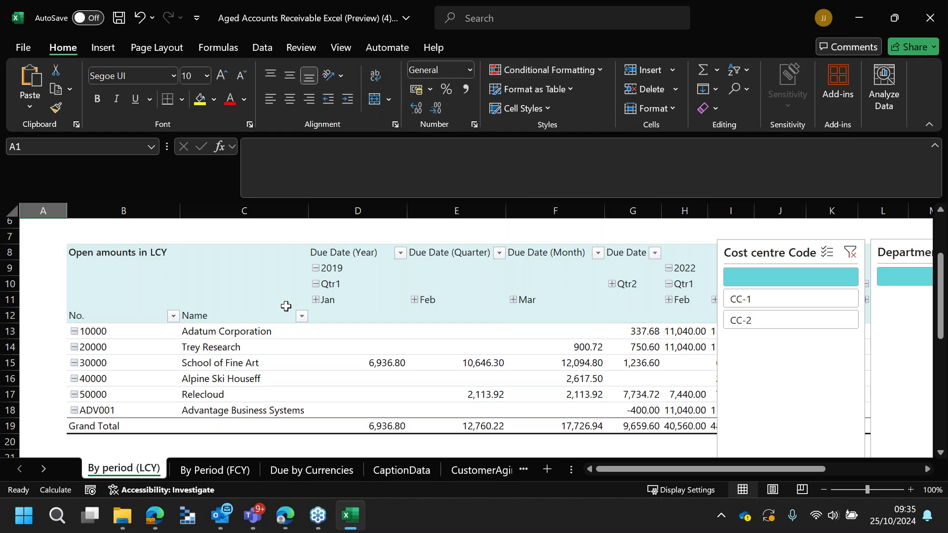
Expand January 2019 to its individual due dates, and close the workbook without saving.
{"action": "left_click", "coordinate": [317, 297]}
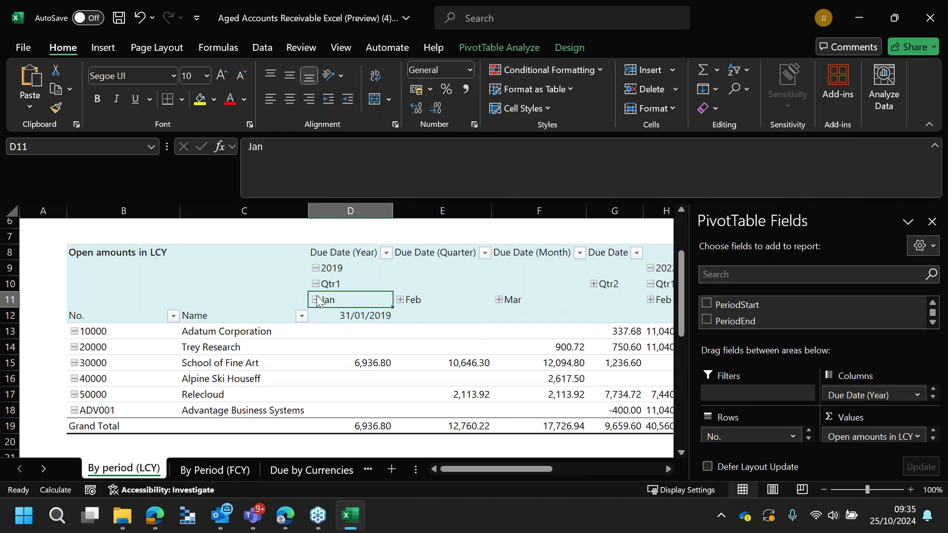
{"action": "left_click", "coordinate": [930, 18]}
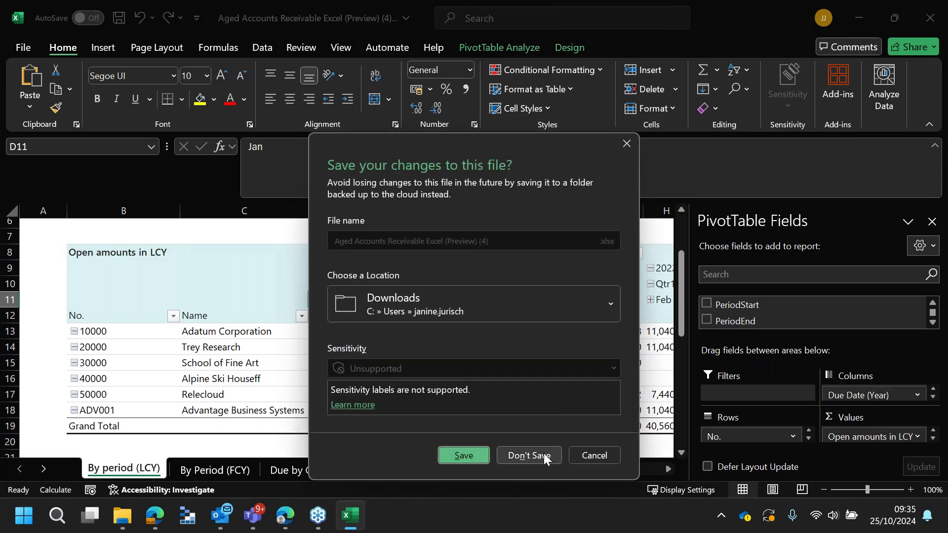
{"action": "left_click", "coordinate": [544, 454]}
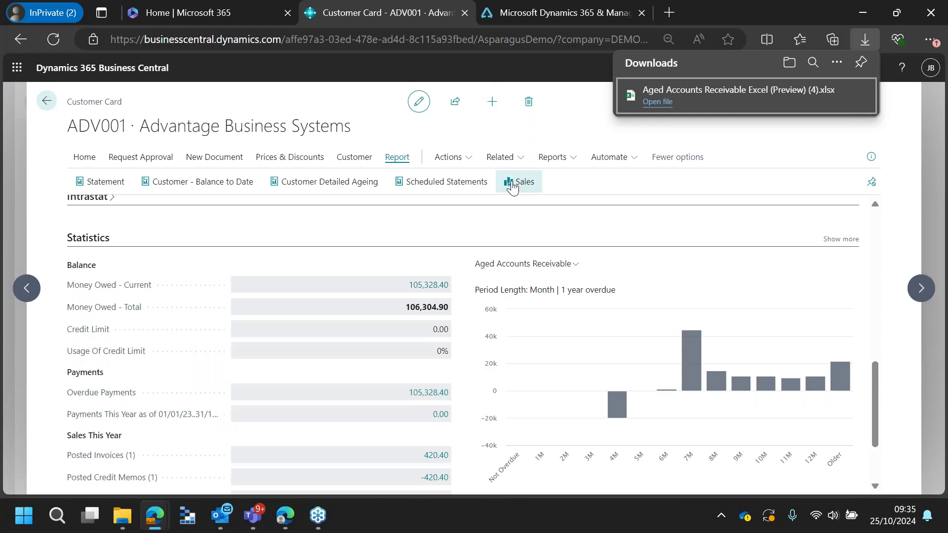
Leave the customer card and customer list, and open the Sales Orders list by searching for "sal or".
{"action": "key", "text": "Escape"}
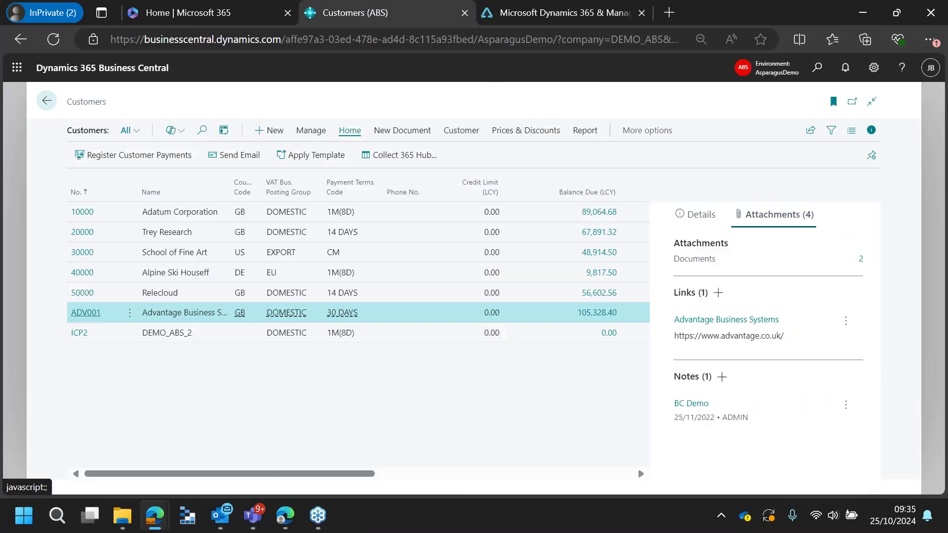
{"action": "key", "text": "Escape"}
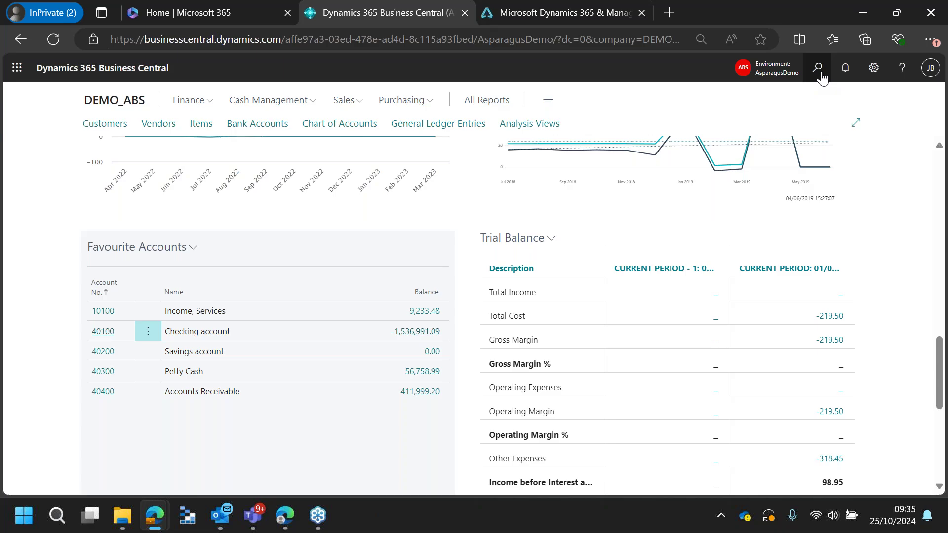
{"action": "left_click", "coordinate": [818, 69]}
{"action": "type", "text": "sal or"}
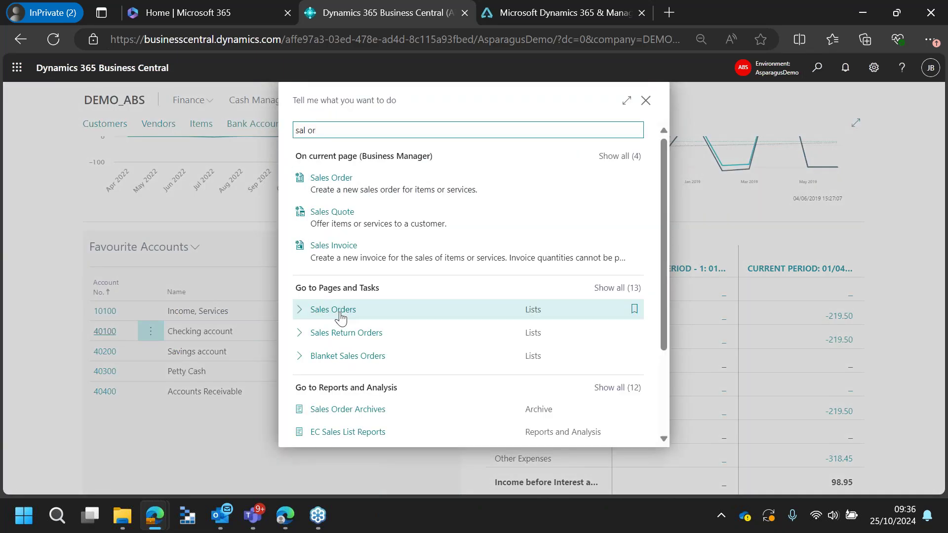
{"action": "left_click", "coordinate": [343, 314]}
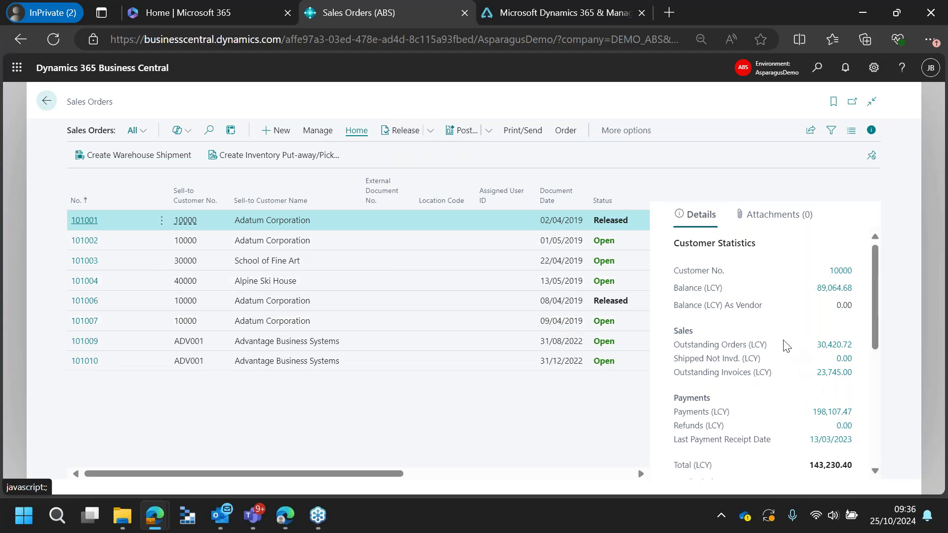
Check the customer statistics for orders 101003 and 101004, view the ledger entries behind Alpine Ski House's balance, and return to the order list.
{"action": "left_click", "coordinate": [503, 266]}
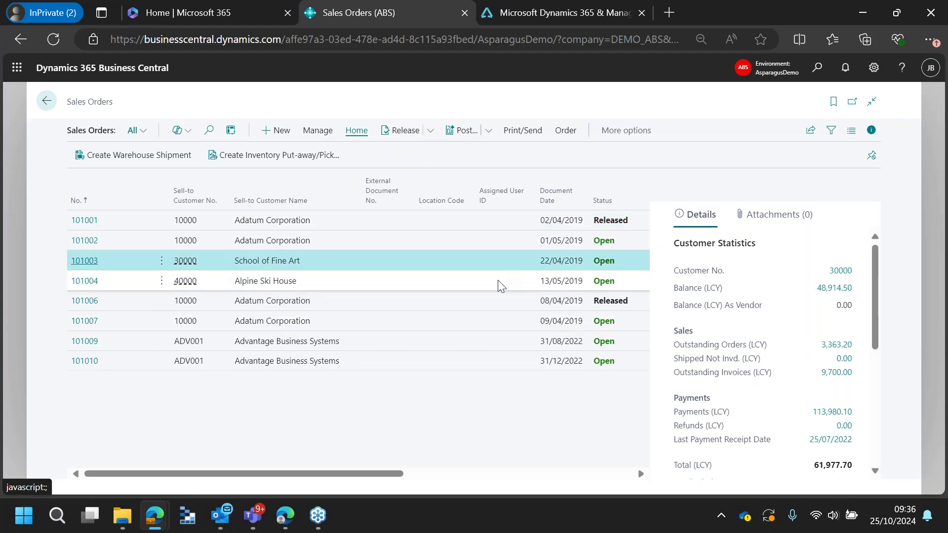
{"action": "left_click", "coordinate": [501, 282]}
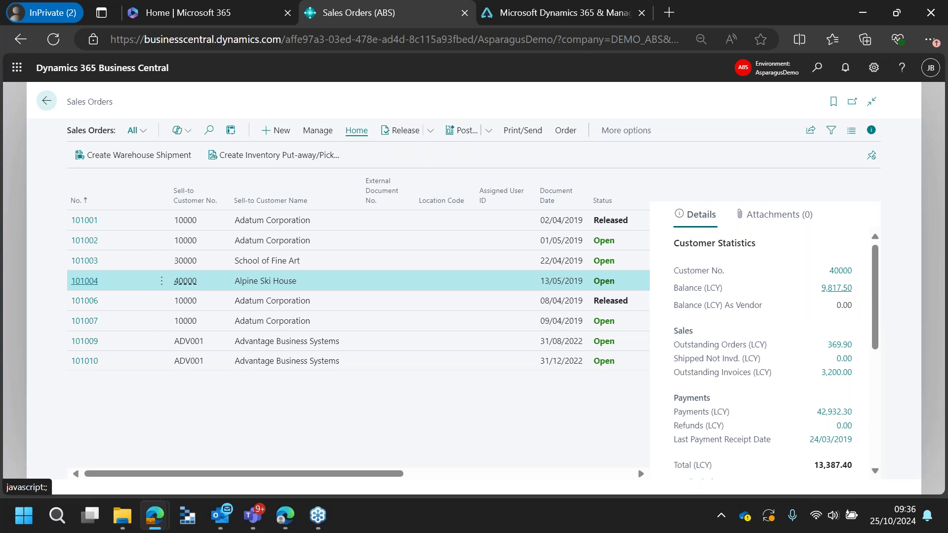
{"action": "left_click", "coordinate": [836, 288]}
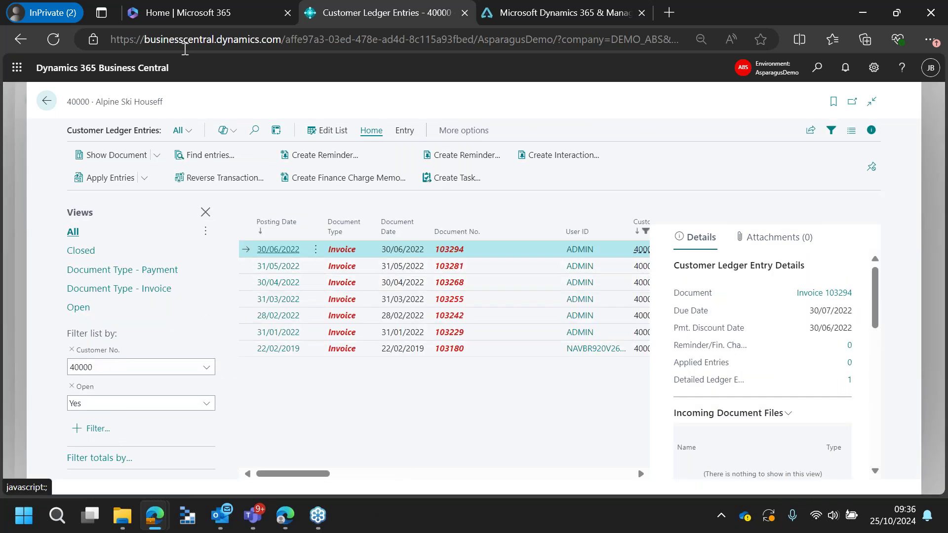
{"action": "left_click", "coordinate": [46, 101]}
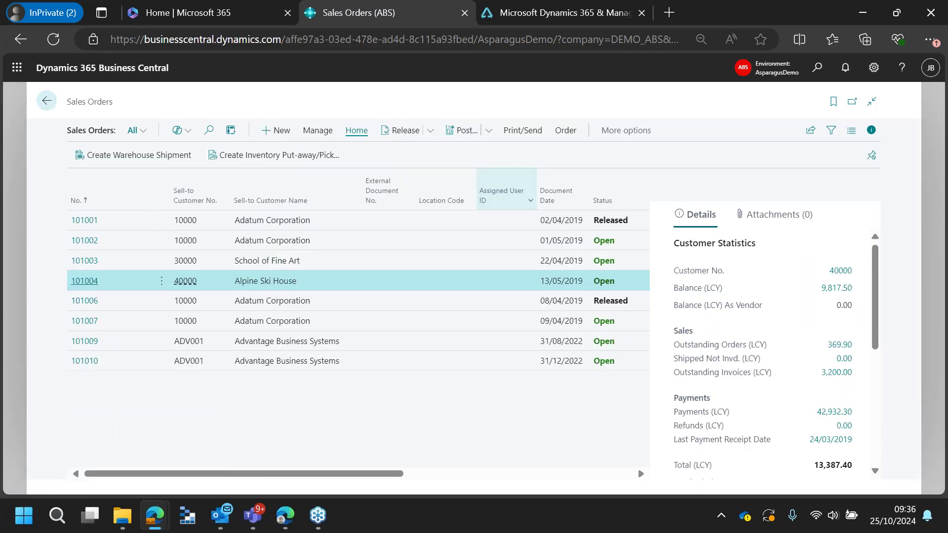
Open Advantage Business Systems' sales order 101010, examine its lines, attachments and posting options, and return to the order list.
{"action": "left_click", "coordinate": [306, 365]}
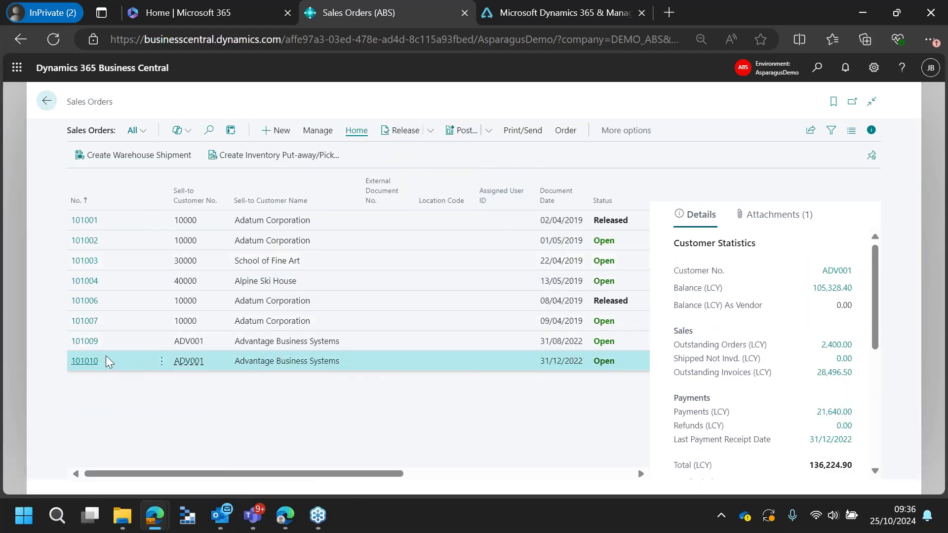
{"action": "left_click", "coordinate": [84, 361]}
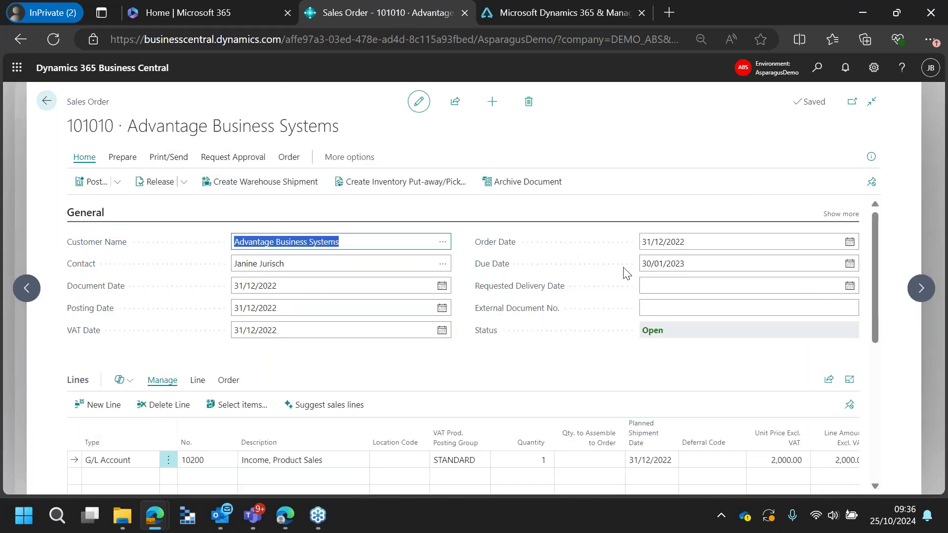
{"action": "scroll", "coordinate": [706, 392], "scroll_direction": "down", "scroll_amount": 2}
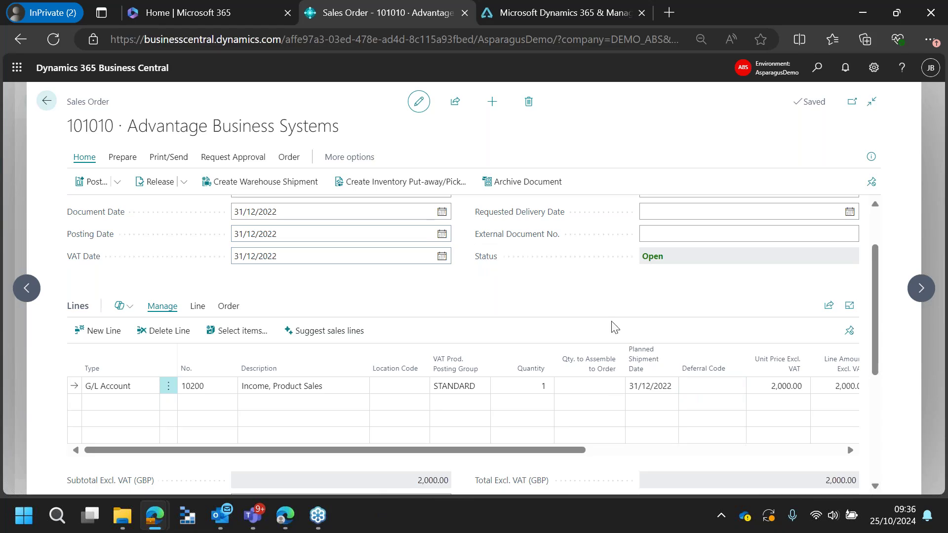
{"action": "left_click", "coordinate": [871, 157]}
{"action": "left_click", "coordinate": [789, 209]}
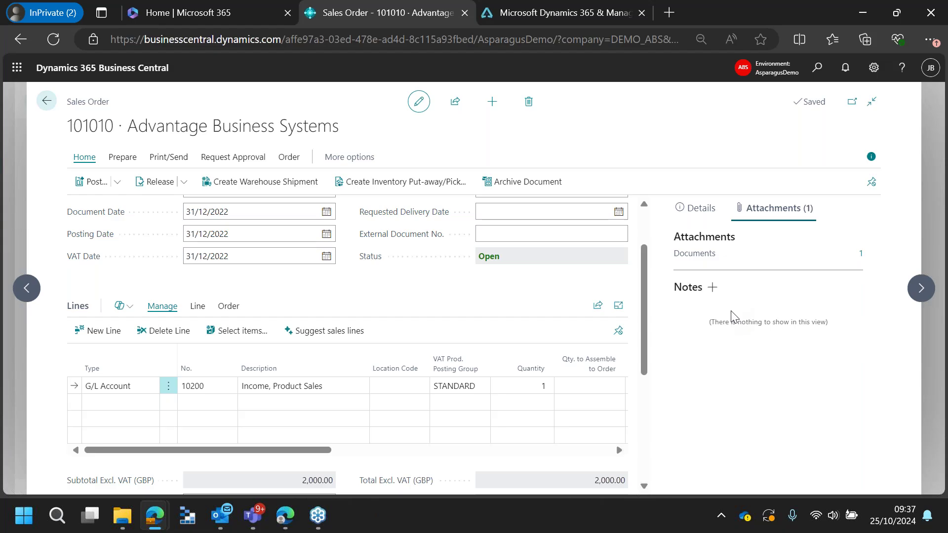
{"action": "left_click", "coordinate": [872, 157]}
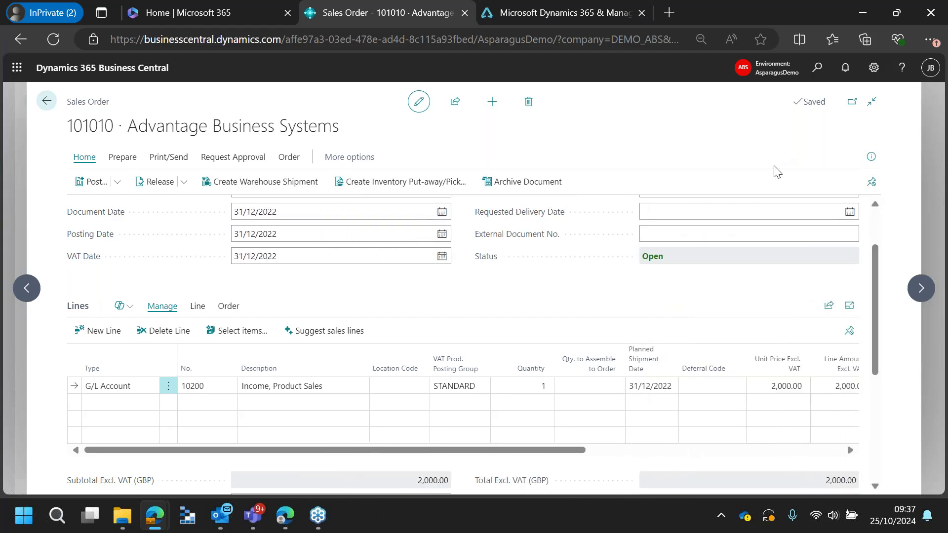
{"action": "left_click", "coordinate": [117, 181]}
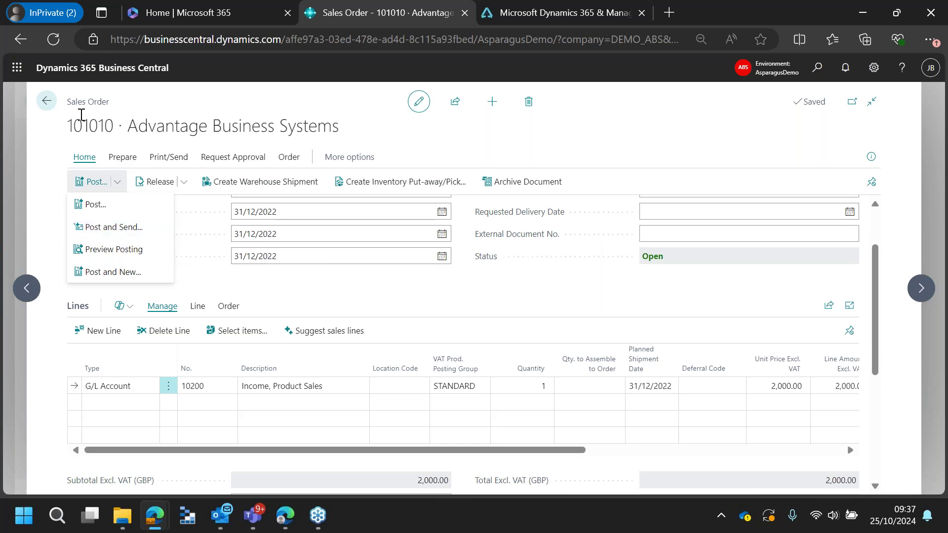
{"action": "left_click", "coordinate": [46, 101]}
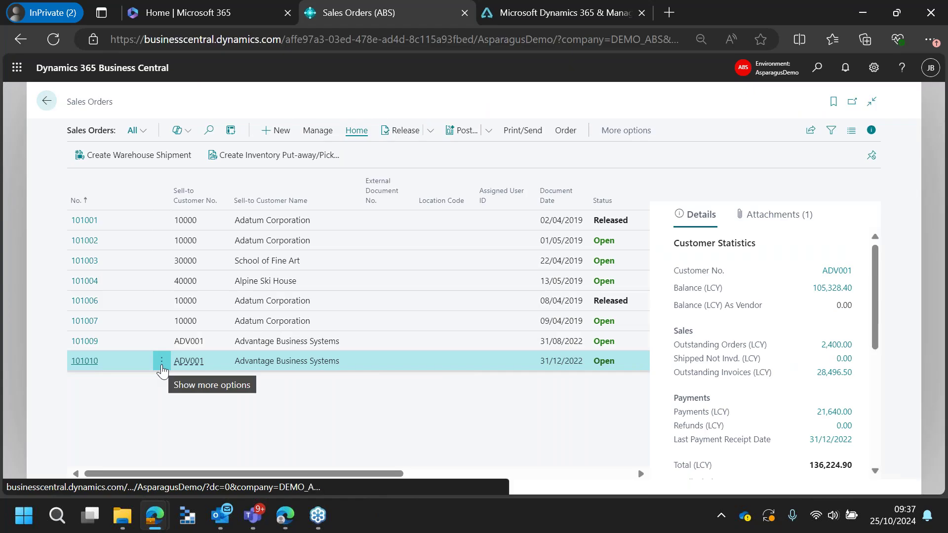
Select several sales orders and then all of them, view the posting options for the selection, and leave the list.
{"action": "left_click", "coordinate": [162, 365]}
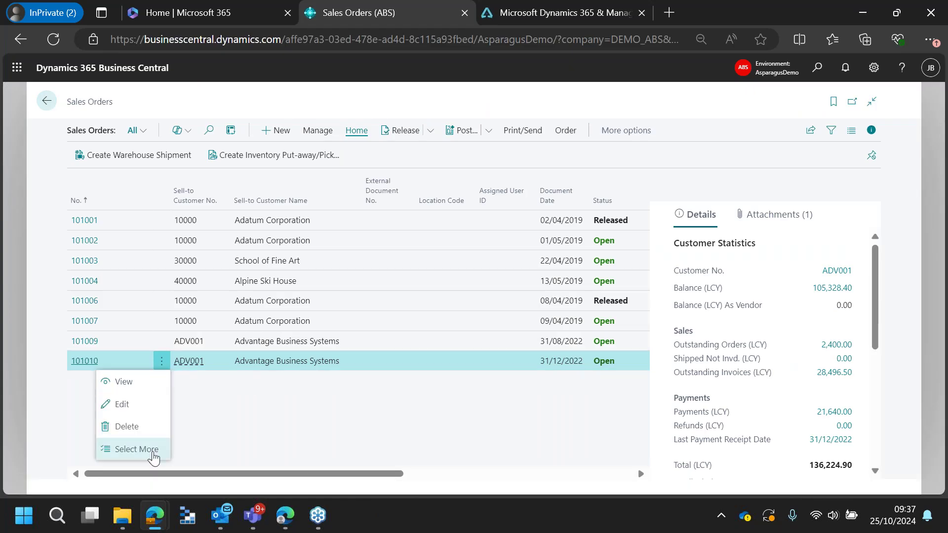
{"action": "left_click", "coordinate": [155, 458]}
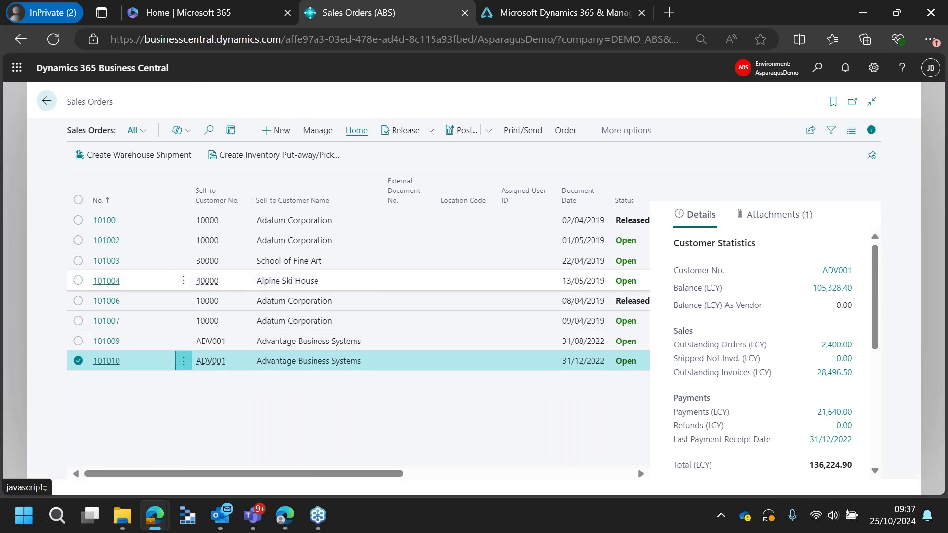
{"action": "left_click", "coordinate": [78, 240]}
{"action": "left_click", "coordinate": [78, 260]}
{"action": "left_click", "coordinate": [78, 281]}
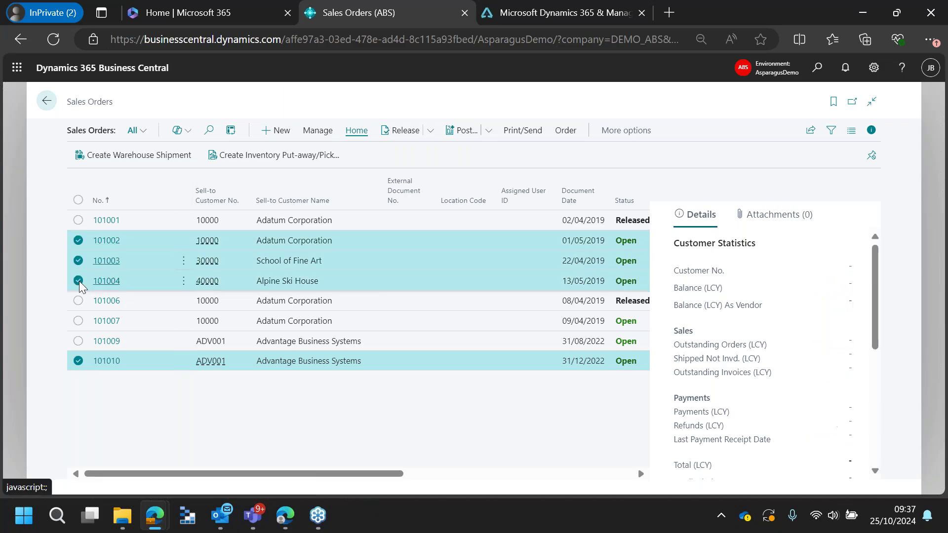
{"action": "left_click", "coordinate": [78, 200]}
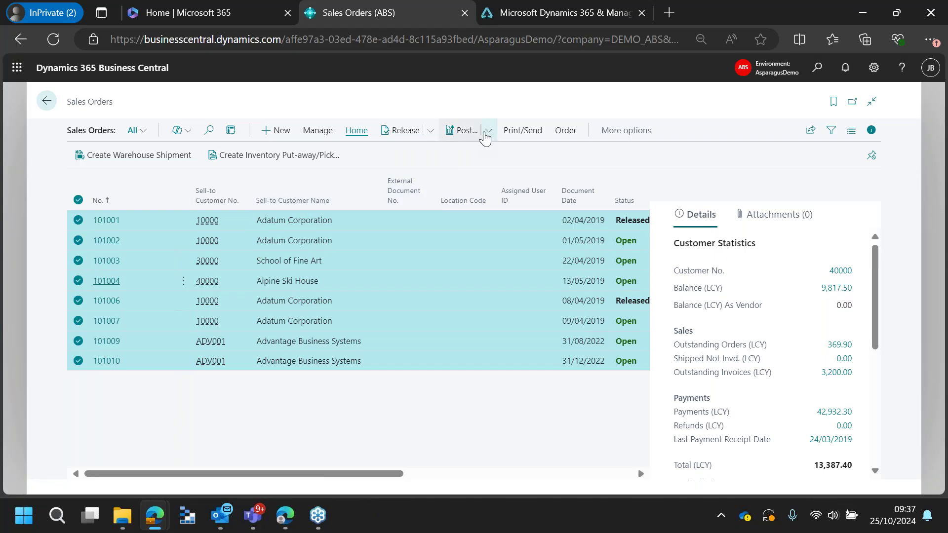
{"action": "left_click", "coordinate": [489, 131]}
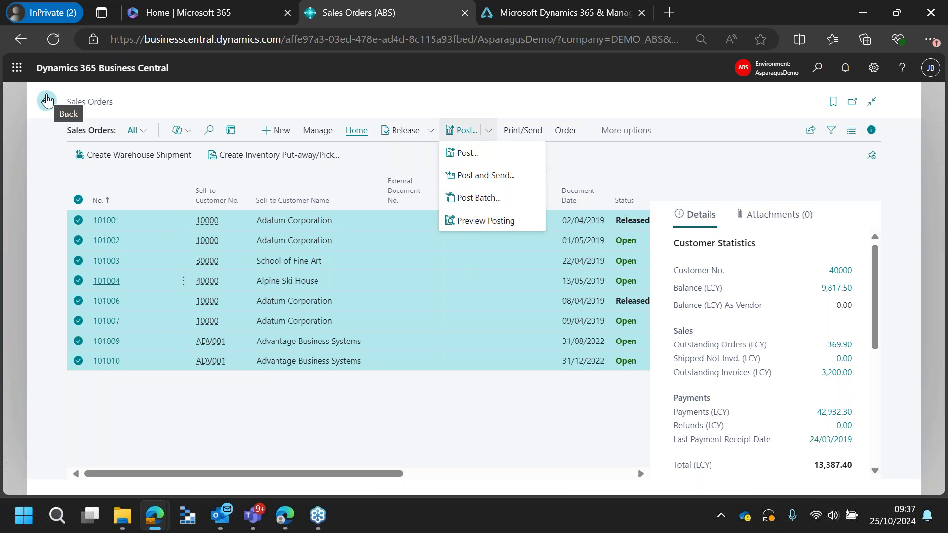
{"action": "left_click", "coordinate": [47, 100]}
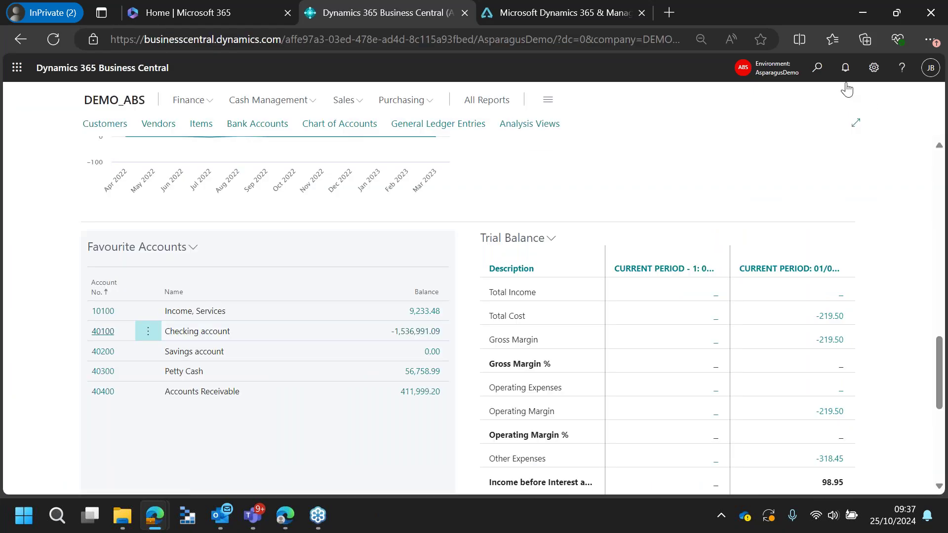
Open the Cash Receipt Journals by searching for "cash re", and hide the details pane.
{"action": "left_click", "coordinate": [816, 76]}
{"action": "type", "text": "cash re"}
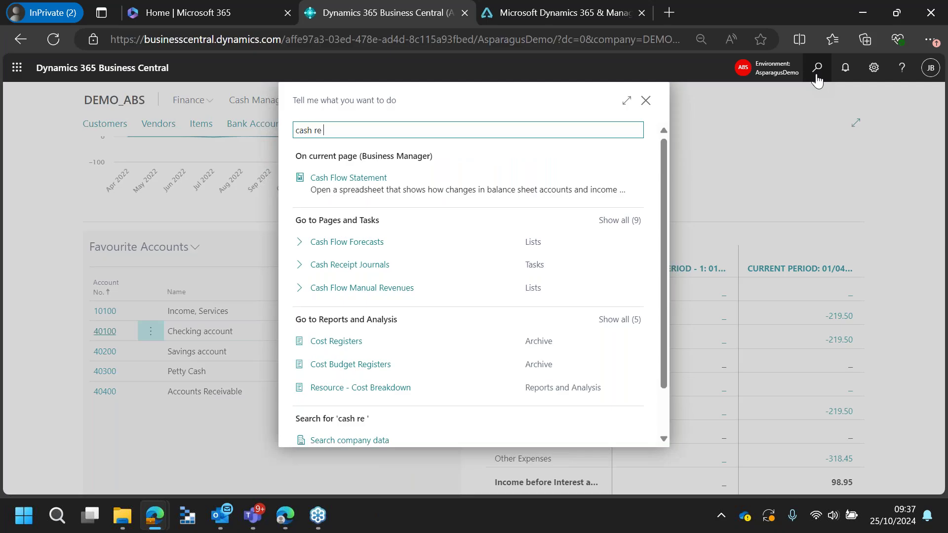
{"action": "left_click", "coordinate": [403, 265]}
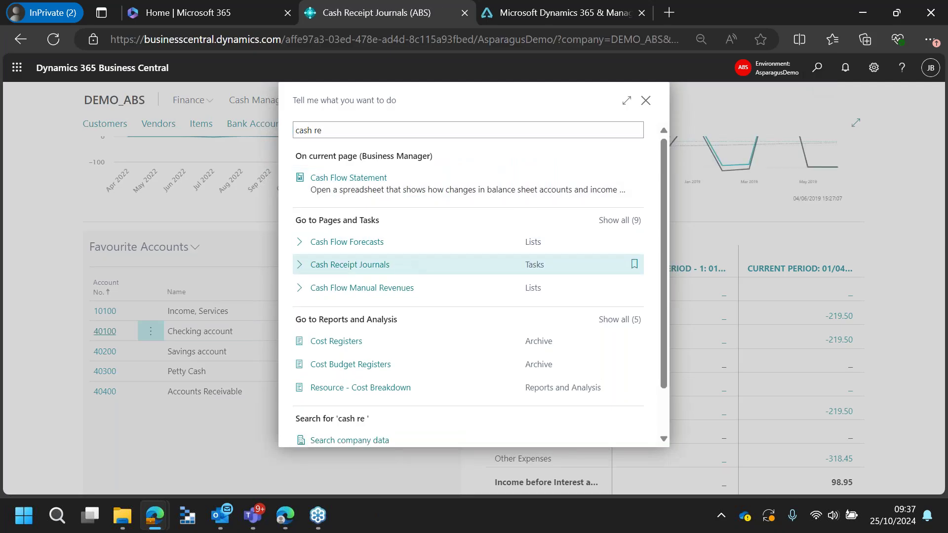
{"action": "left_click", "coordinate": [872, 176]}
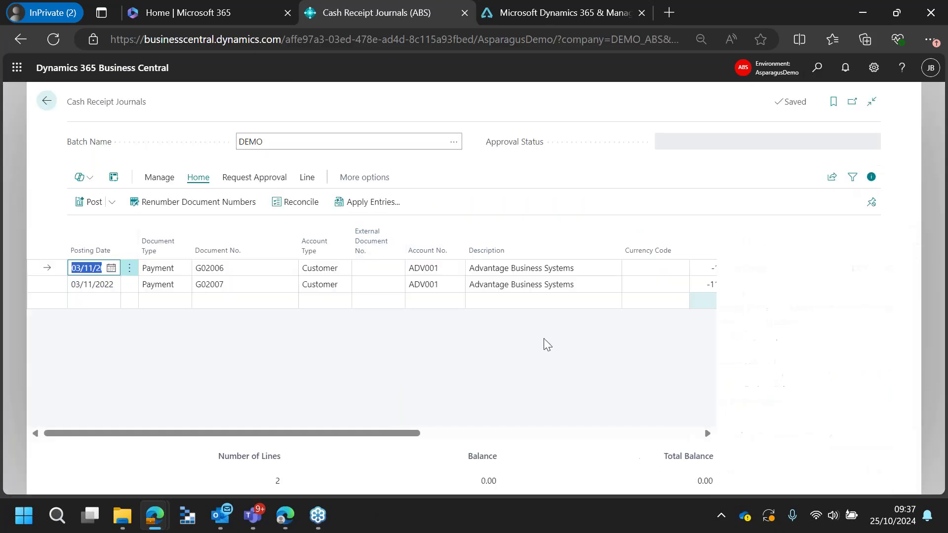
Examine the first journal line's amount and the invoice it is applied to.
{"action": "left_click_drag", "start_coordinate": [412, 435], "coordinate": [609, 432]}
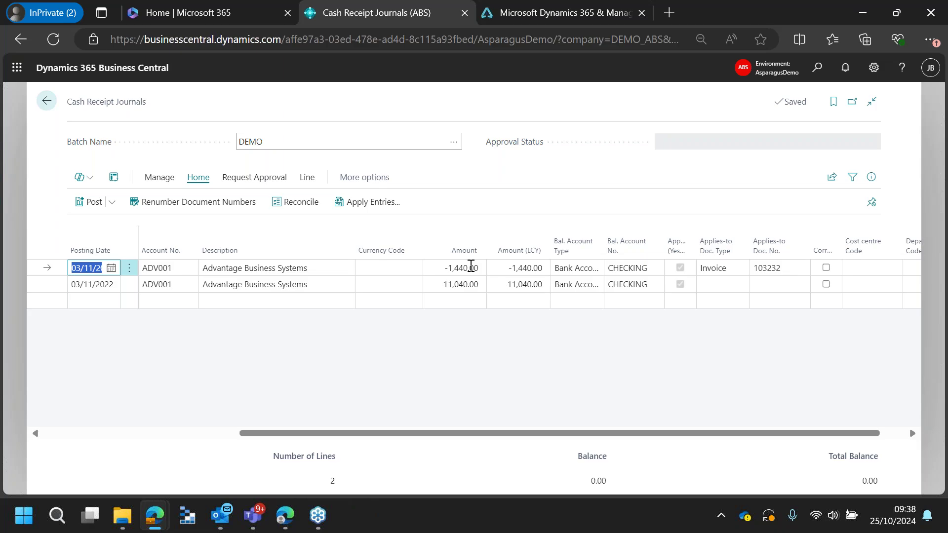
{"action": "left_click", "coordinate": [460, 266]}
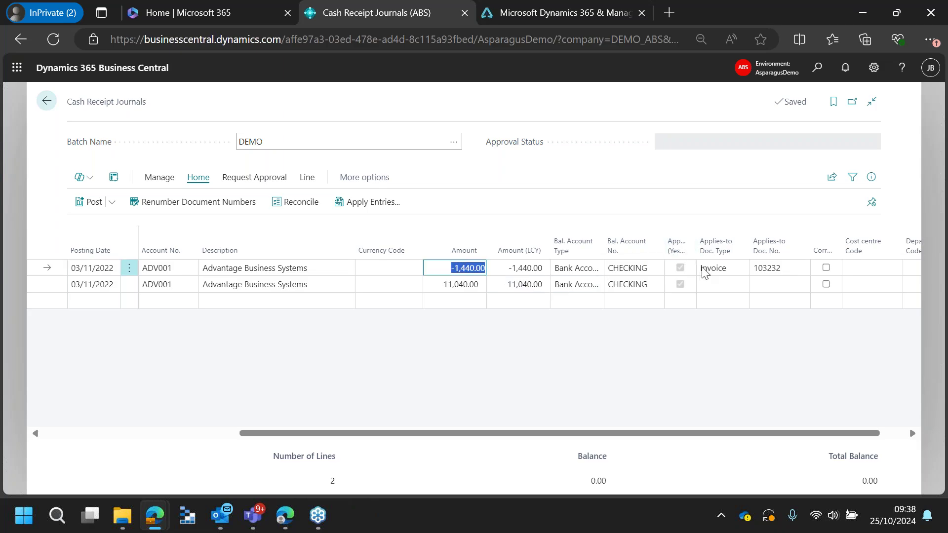
{"action": "left_click", "coordinate": [714, 271]}
{"action": "left_click", "coordinate": [718, 322]}
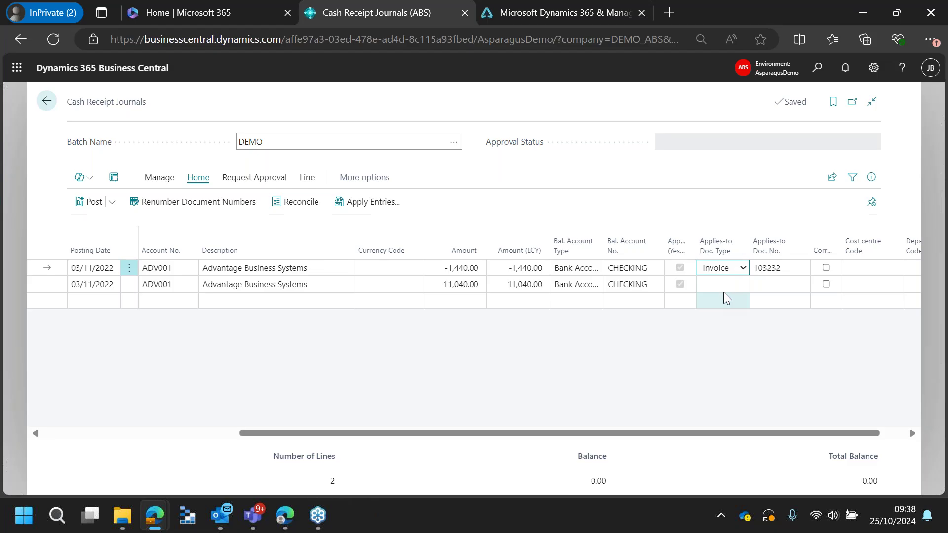
View the customer entries that payment G02007 is applied to, check the 28/02/2022 invoices, and cancel out without changes.
{"action": "left_click", "coordinate": [457, 292]}
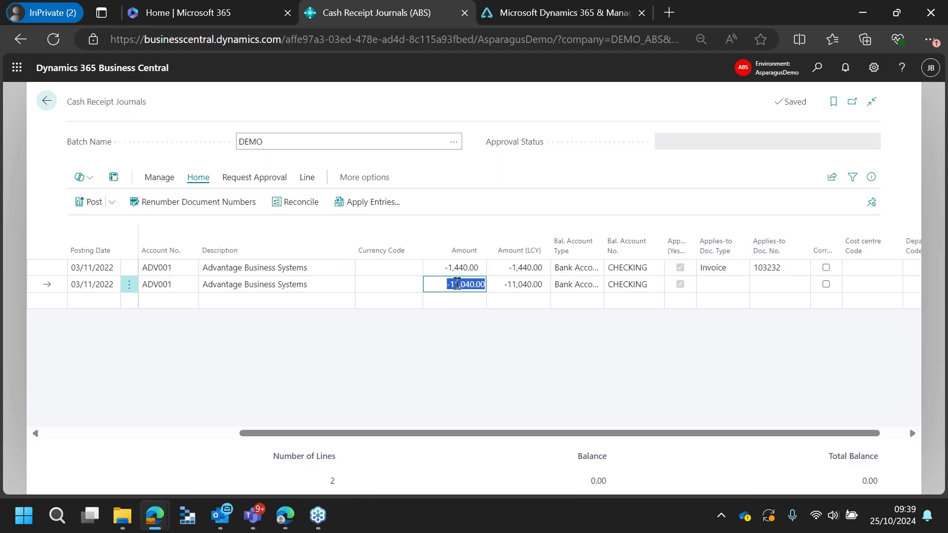
{"action": "left_click", "coordinate": [383, 207]}
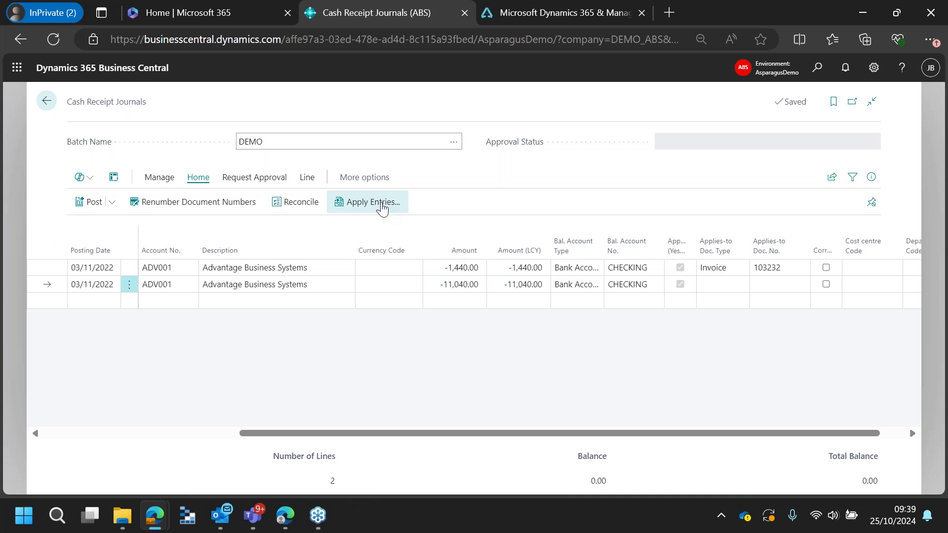
{"action": "scroll", "coordinate": [486, 387], "scroll_direction": "down", "scroll_amount": 3}
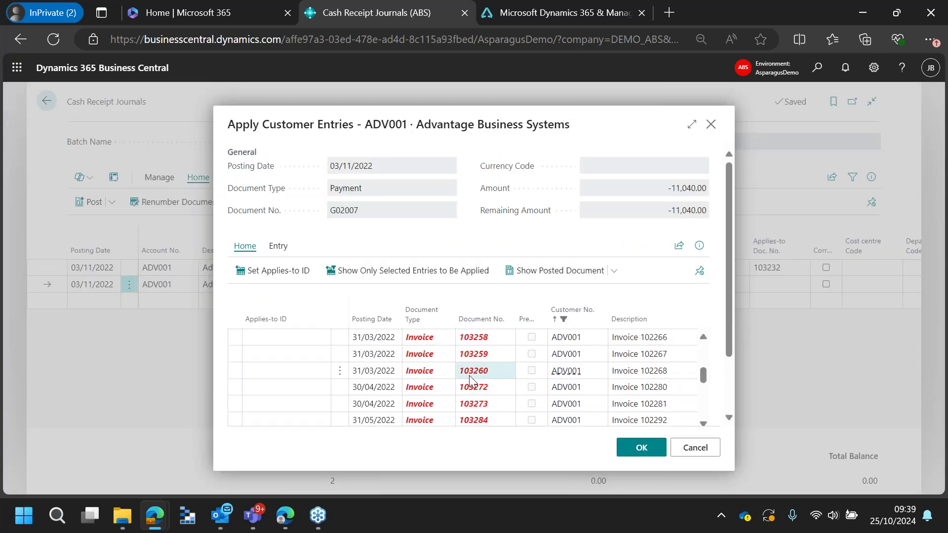
{"action": "scroll", "coordinate": [487, 387], "scroll_direction": "up", "scroll_amount": 2}
{"action": "left_click", "coordinate": [285, 412]}
{"action": "left_click", "coordinate": [311, 367]}
{"action": "left_click", "coordinate": [287, 351]}
{"action": "left_click", "coordinate": [438, 364]}
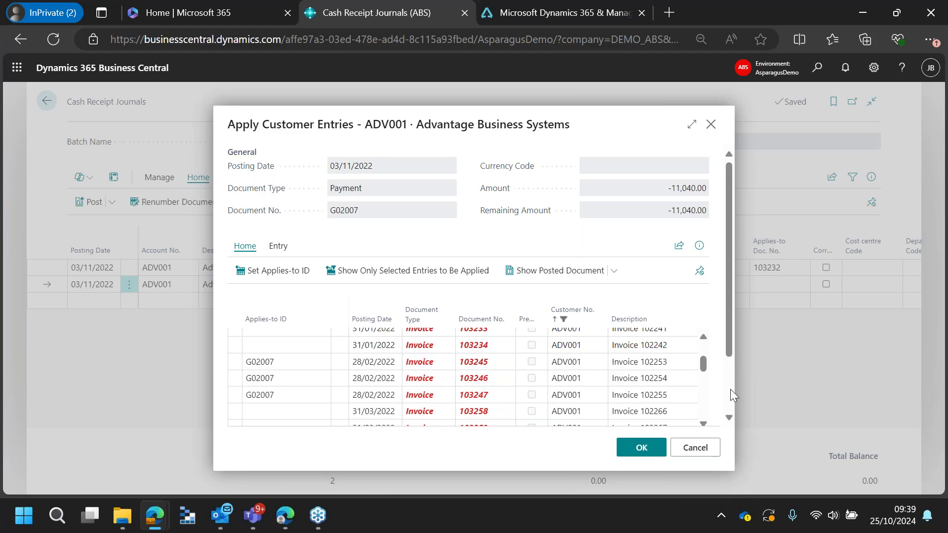
{"action": "left_click", "coordinate": [711, 449]}
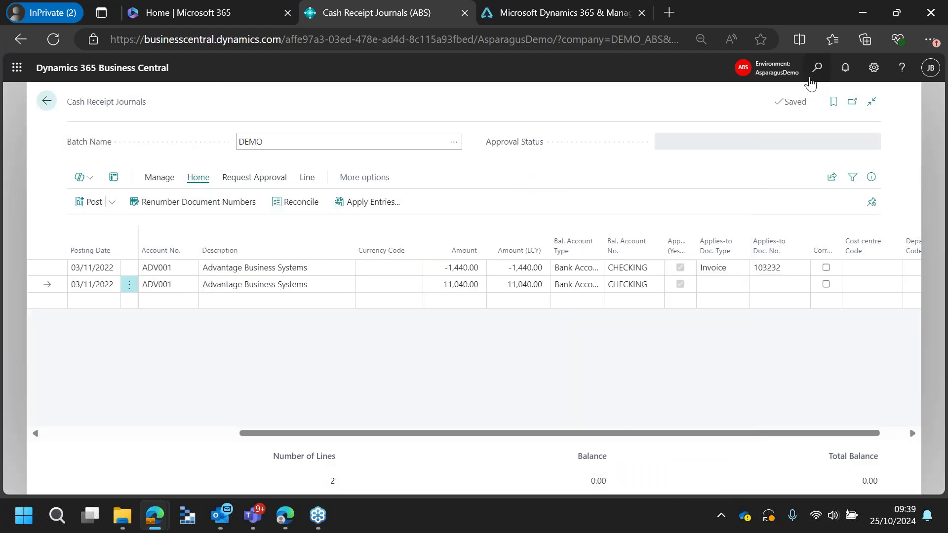
Open the Register Customer Payments page by searching for "reg cus p".
{"action": "left_click", "coordinate": [817, 68]}
{"action": "type", "text": "re"}
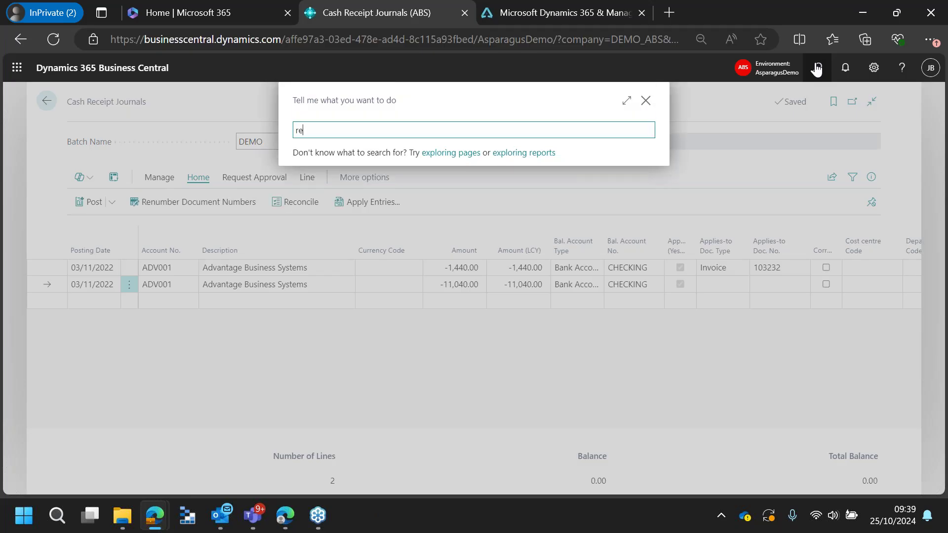
{"action": "type", "text": "g cus p"}
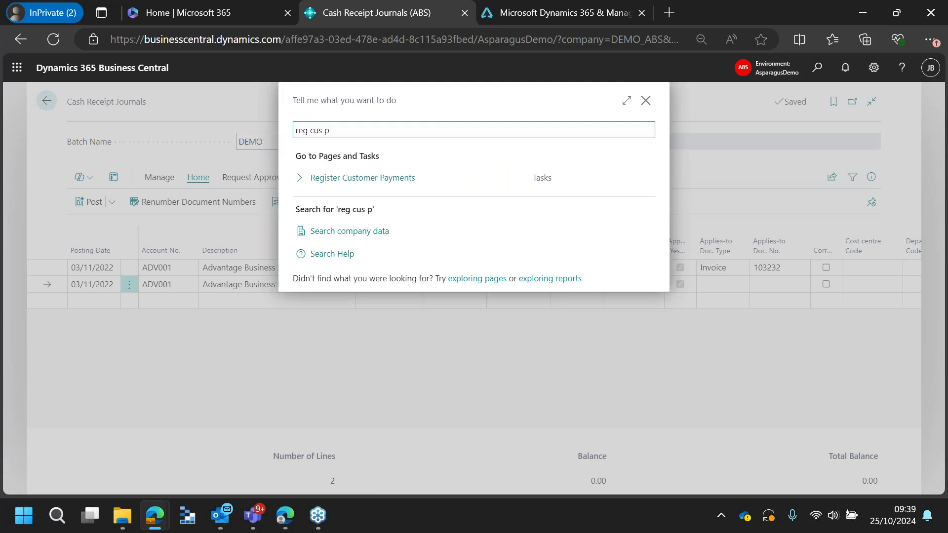
{"action": "left_click", "coordinate": [419, 187]}
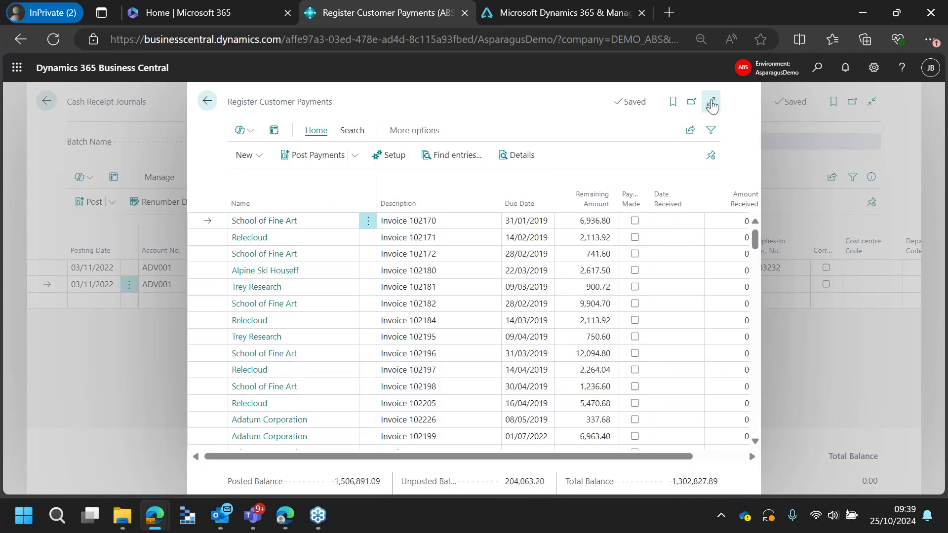
Try marking invoices 102171, 102180 and 102195 as paid, check the received date and amount, and clear the marks again.
{"action": "left_click", "coordinate": [710, 102]}
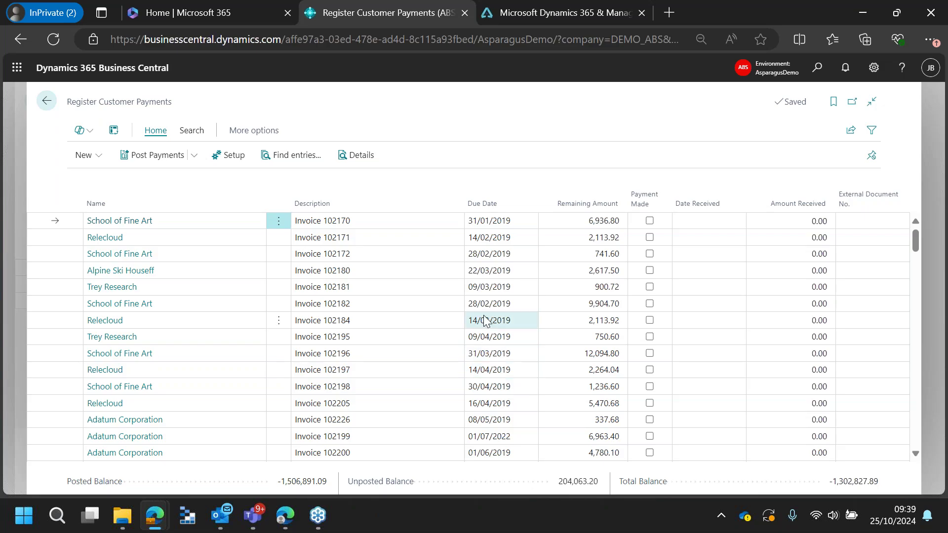
{"action": "left_click", "coordinate": [650, 238]}
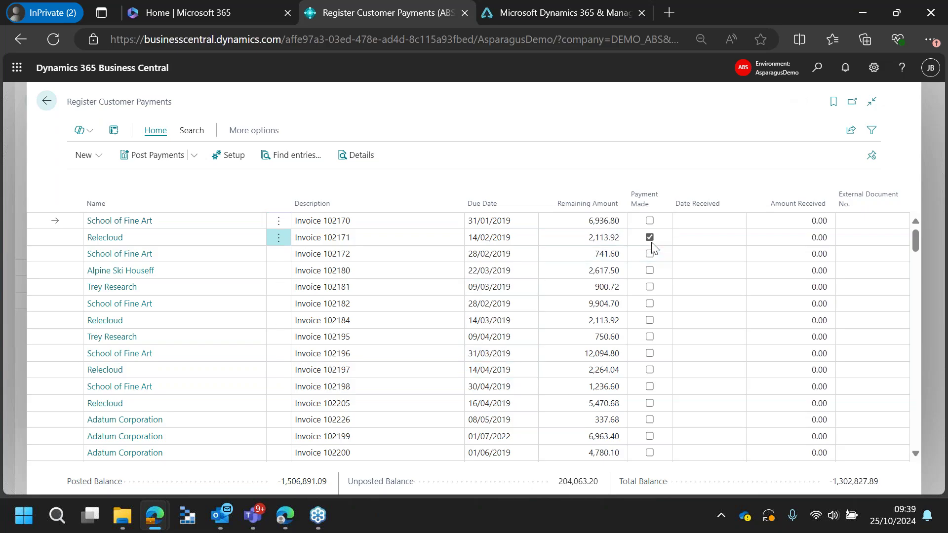
{"action": "left_click", "coordinate": [649, 272]}
{"action": "left_click", "coordinate": [649, 337]}
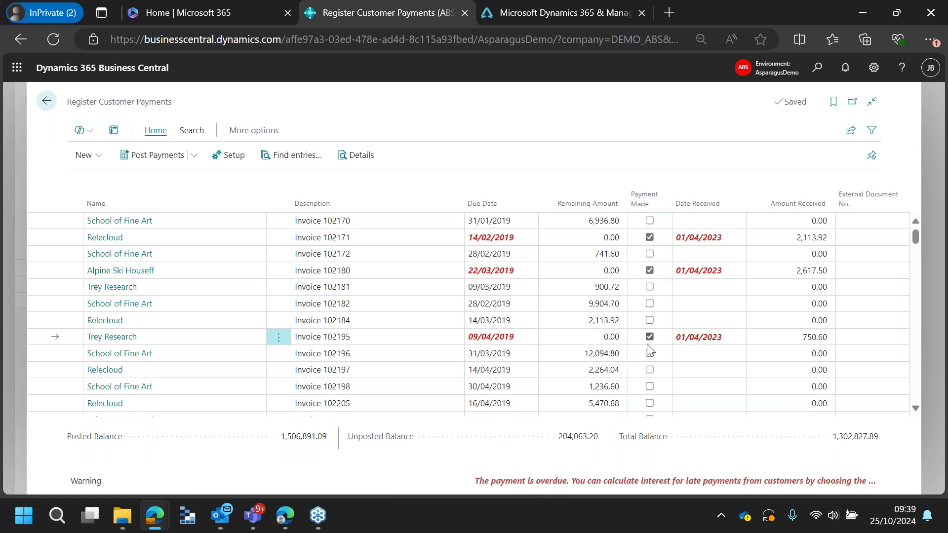
{"action": "left_click", "coordinate": [706, 238]}
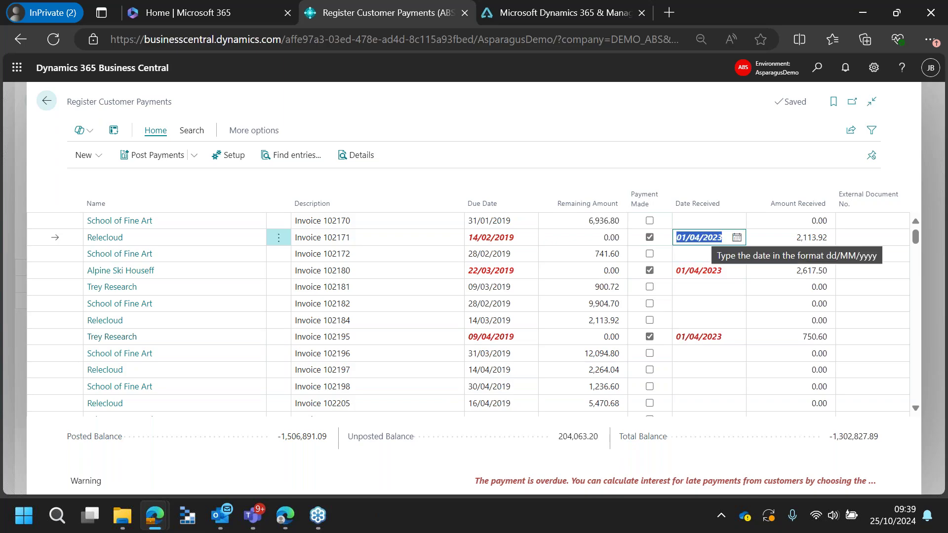
{"action": "left_click", "coordinate": [776, 238]}
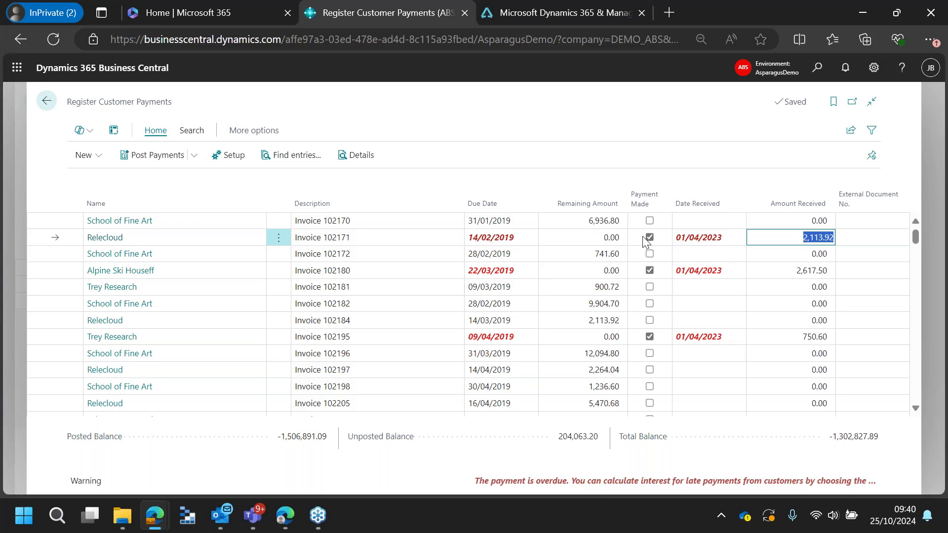
{"action": "left_click", "coordinate": [649, 270]}
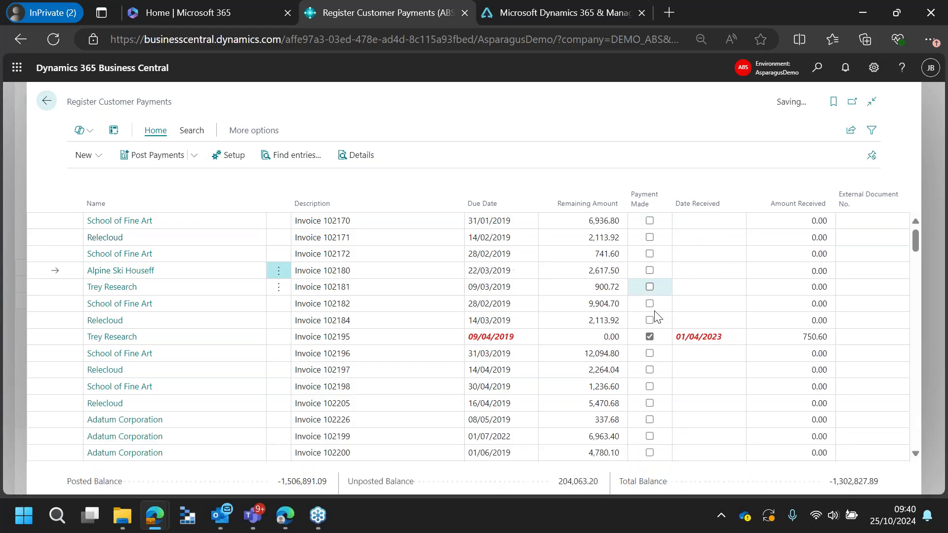
{"action": "left_click", "coordinate": [649, 337]}
Mark payment made on Adatum Corporation's invoices 102226, 102199 due 01/07/2022, and the first 102200 due 01/06/2019.
{"action": "scroll", "coordinate": [663, 336], "scroll_direction": "down", "scroll_amount": 3}
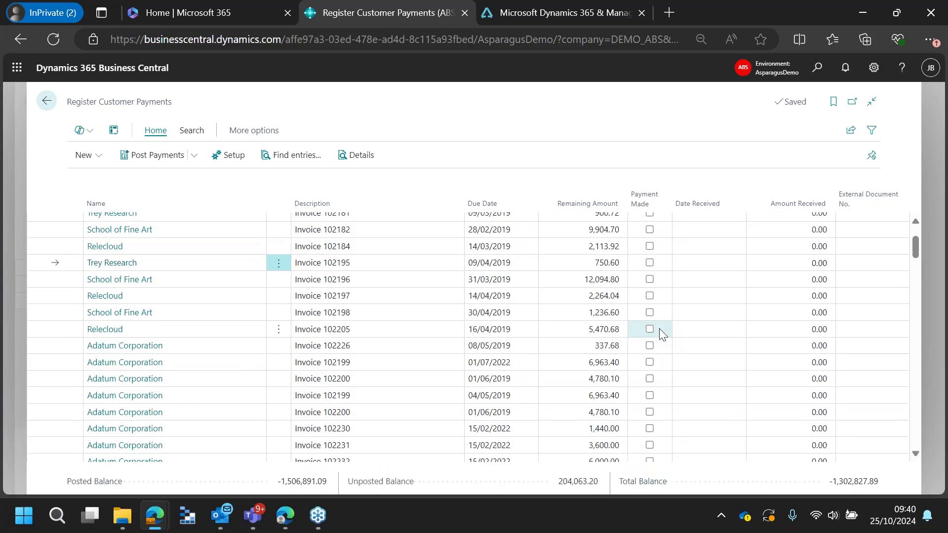
{"action": "left_click", "coordinate": [650, 347]}
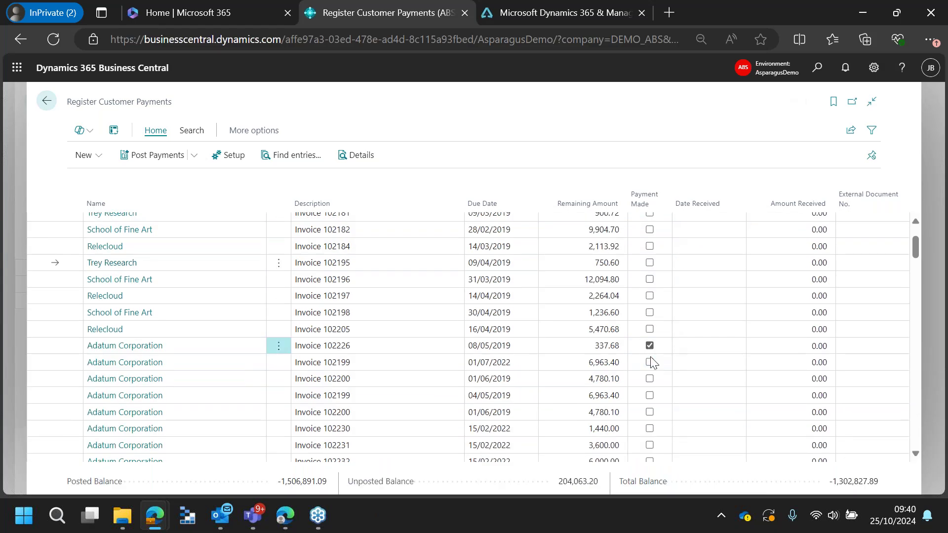
{"action": "left_click", "coordinate": [649, 363]}
{"action": "left_click", "coordinate": [649, 379]}
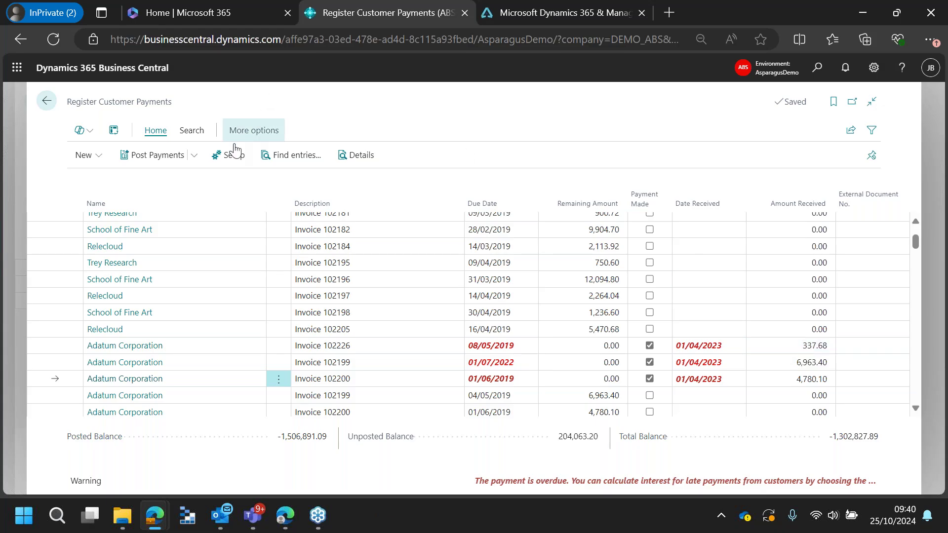
Review the available payment posting options, and close Register Customer Payments without posting the marked lines.
{"action": "left_click", "coordinate": [198, 155]}
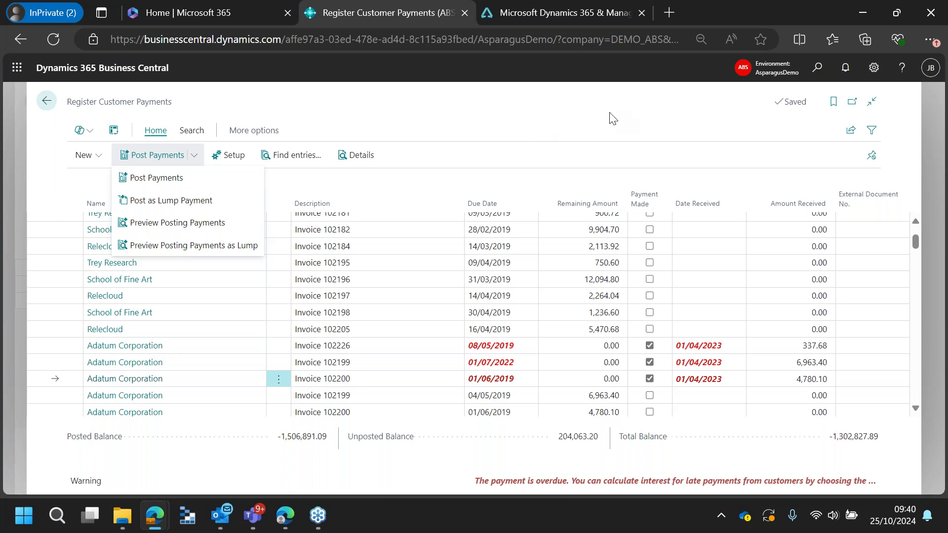
{"action": "left_click", "coordinate": [595, 115]}
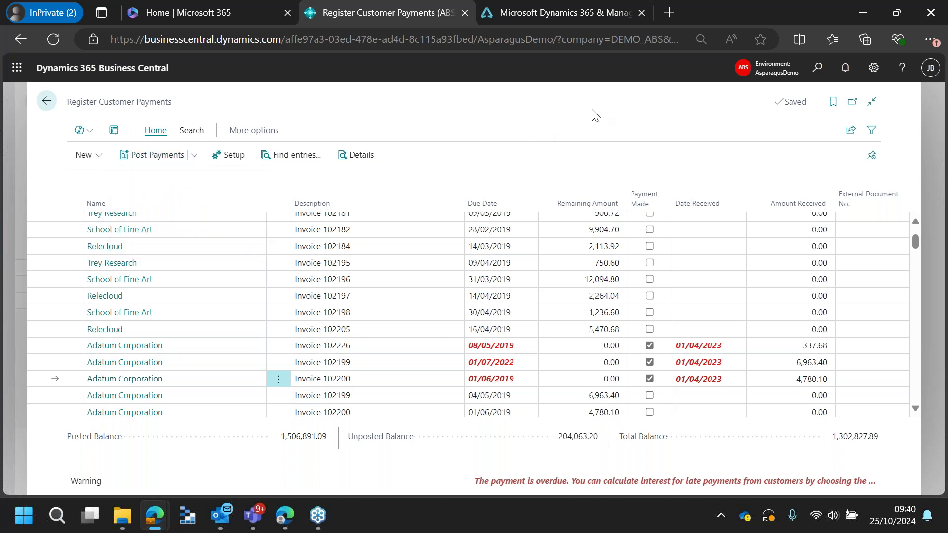
{"action": "left_click", "coordinate": [46, 101]}
{"action": "left_click", "coordinate": [531, 318]}
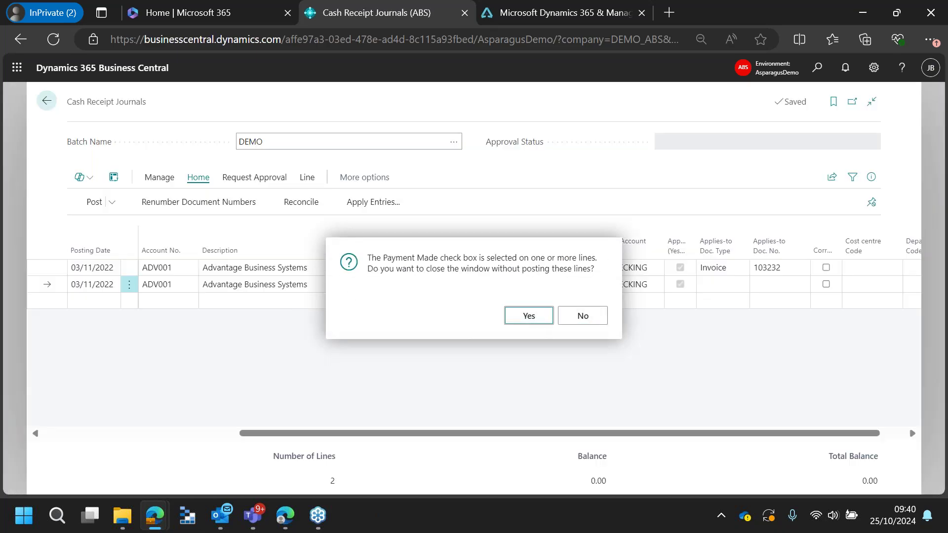
Open the Vendors list by searching for "ven".
{"action": "left_click", "coordinate": [817, 68]}
{"action": "type", "text": "ven"}
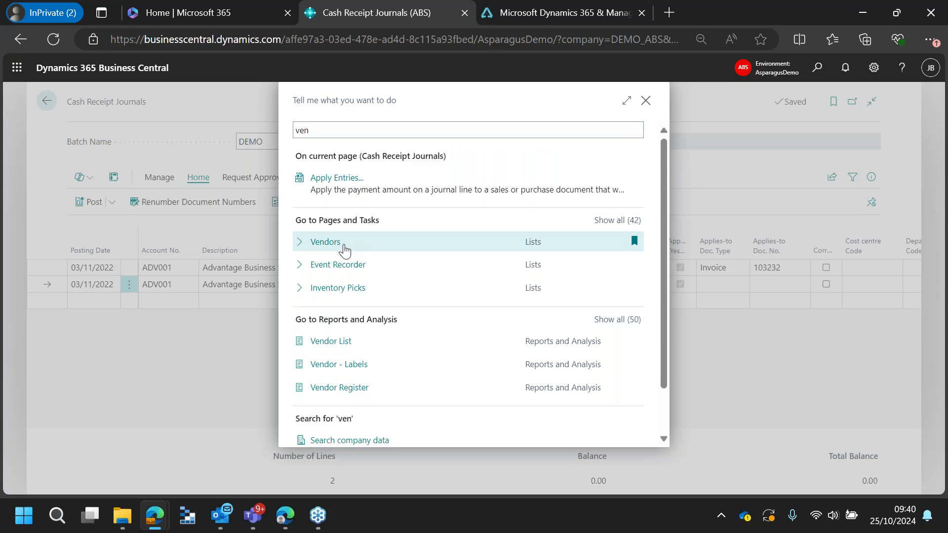
{"action": "left_click", "coordinate": [345, 251]}
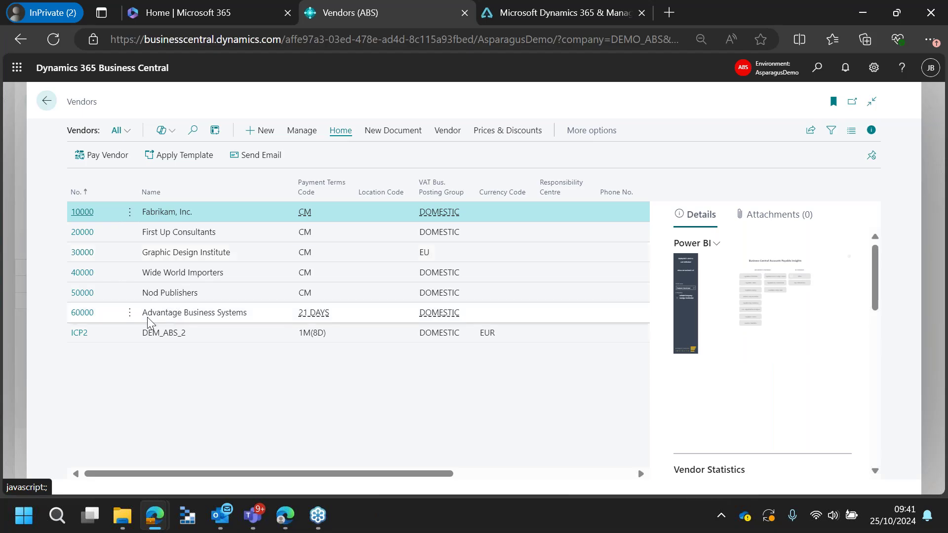
Open the vendor card of Advantage Business Systems, examine its payment settings including the preferred bank account, and leave the card.
{"action": "left_click", "coordinate": [84, 316]}
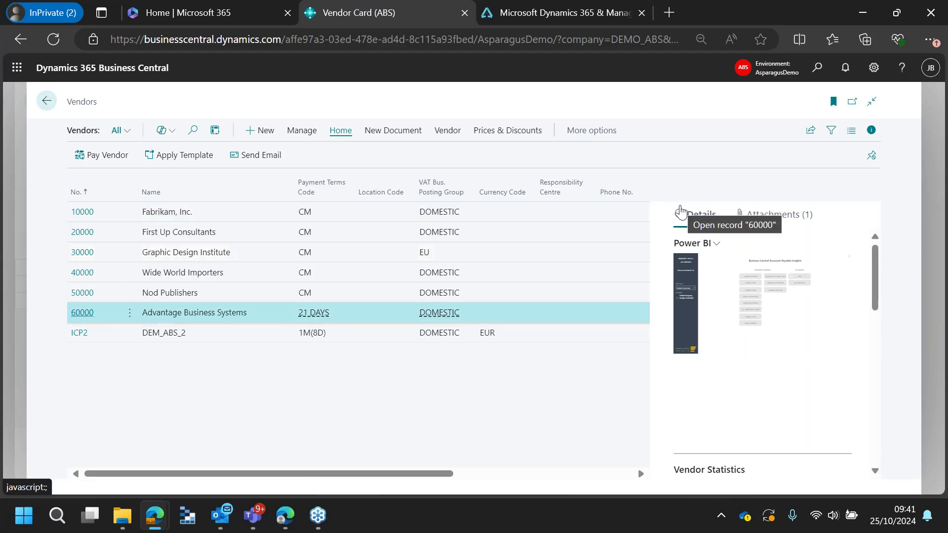
{"action": "scroll", "coordinate": [641, 247], "scroll_direction": "down", "scroll_amount": 6}
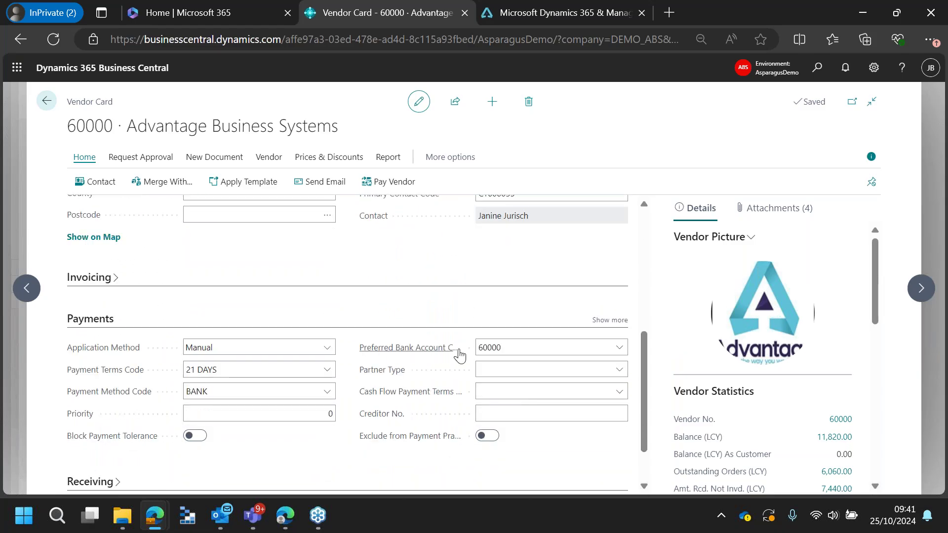
{"action": "mouse_move", "coordinate": [460, 354]}
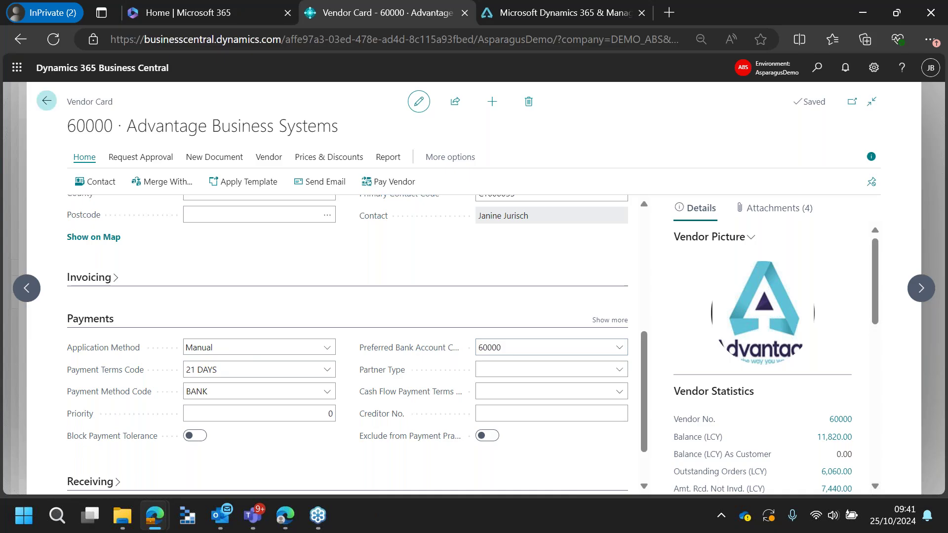
{"action": "left_click", "coordinate": [41, 106]}
{"action": "left_click", "coordinate": [42, 106]}
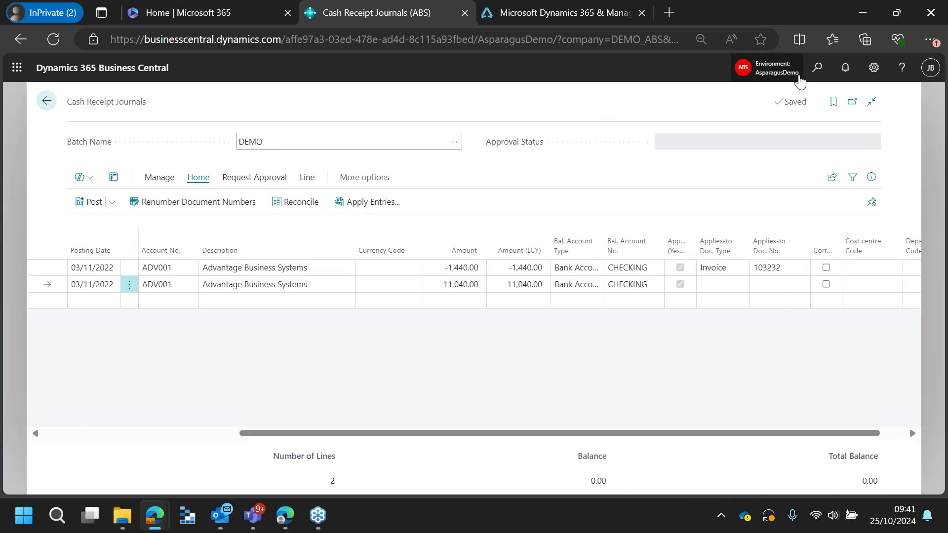
Open the Purchase Orders list by searching for "pur or".
{"action": "left_click", "coordinate": [811, 78]}
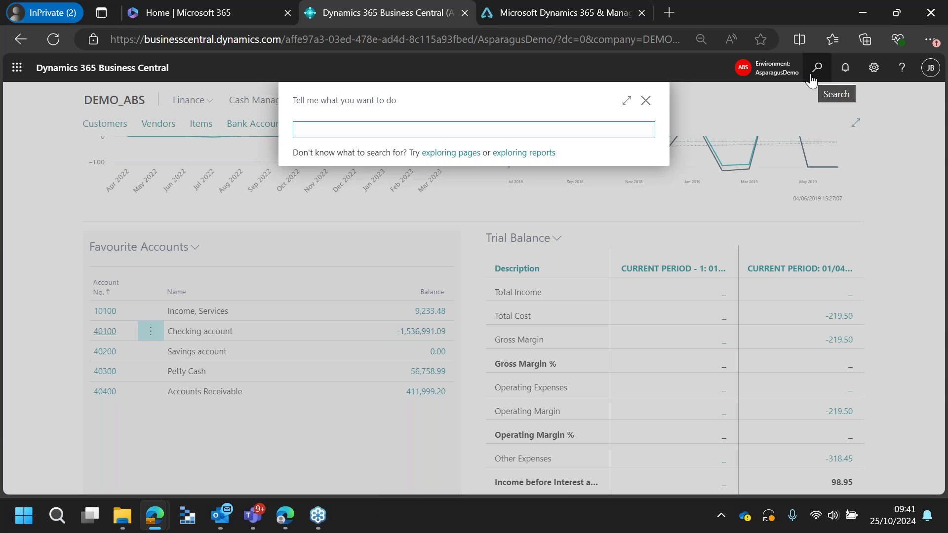
{"action": "type", "text": "pur or"}
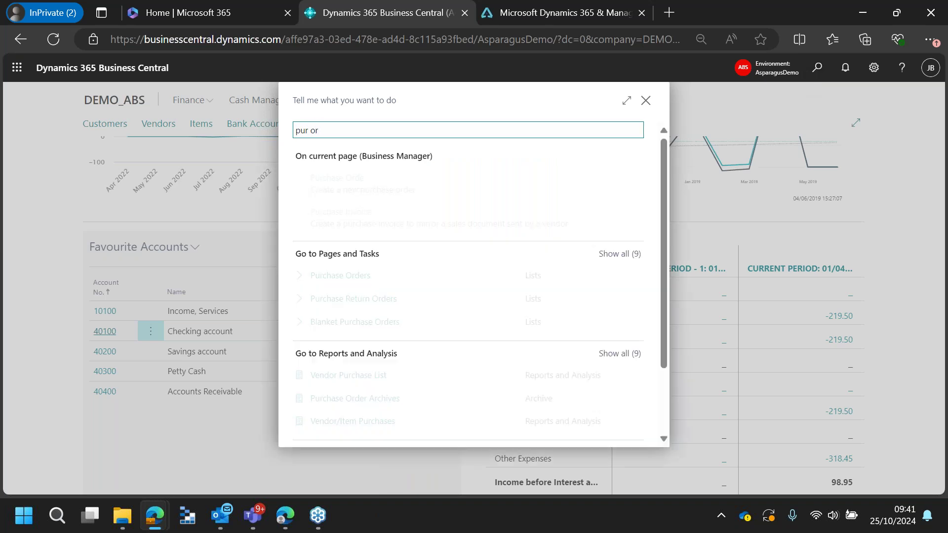
{"action": "left_click", "coordinate": [369, 274]}
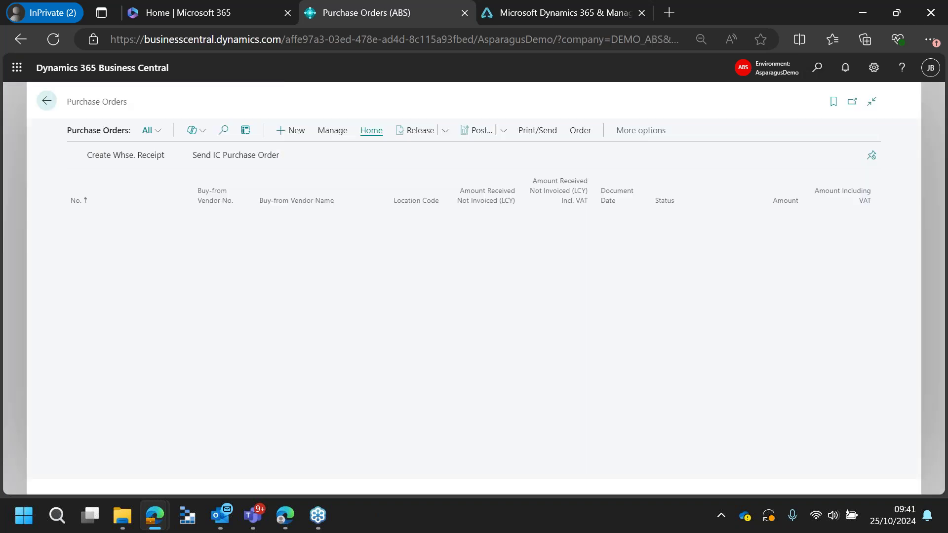
Look through the purchase orders list and compare the orders' approval statuses and amounts received but not invoiced.
{"action": "scroll", "coordinate": [398, 257], "scroll_direction": "down", "scroll_amount": 2}
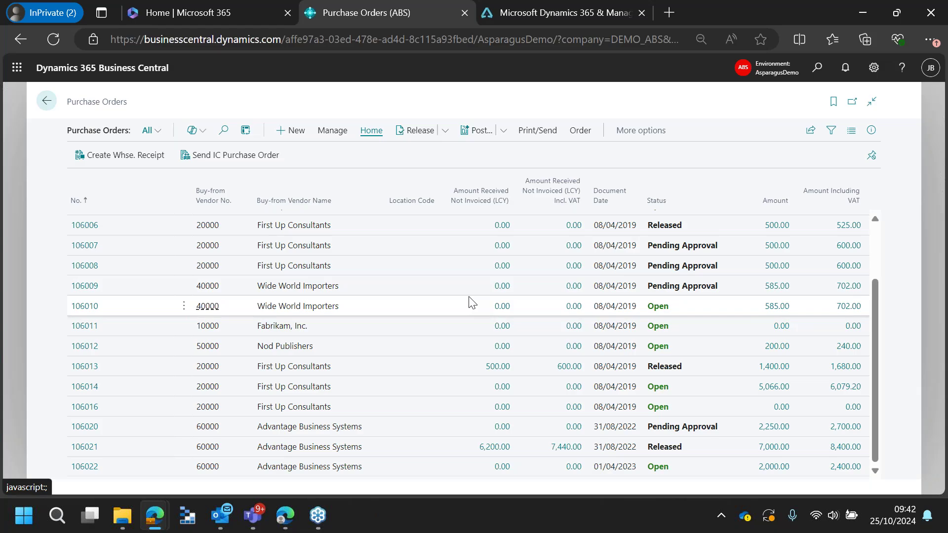
{"action": "scroll", "coordinate": [630, 270], "scroll_direction": "up", "scroll_amount": 2}
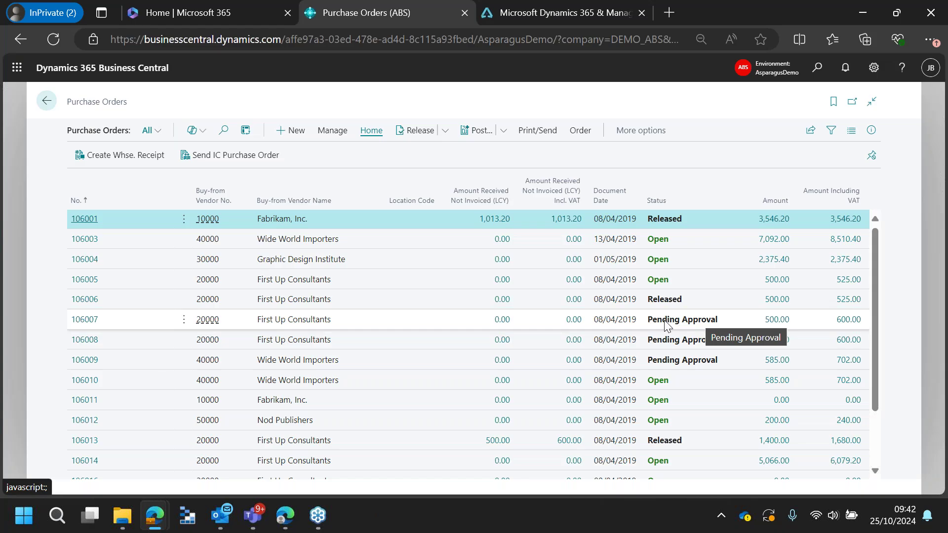
{"action": "left_click", "coordinate": [701, 304]}
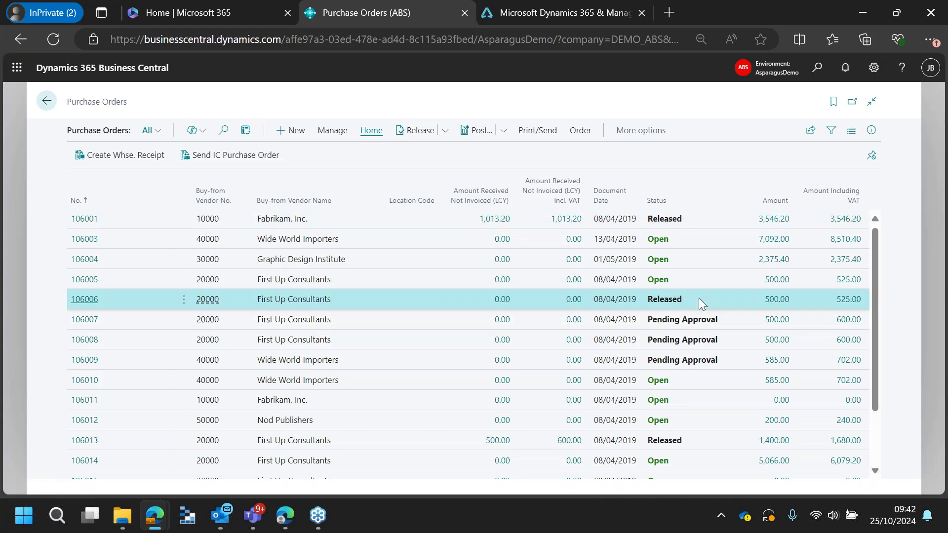
{"action": "left_click", "coordinate": [697, 282]}
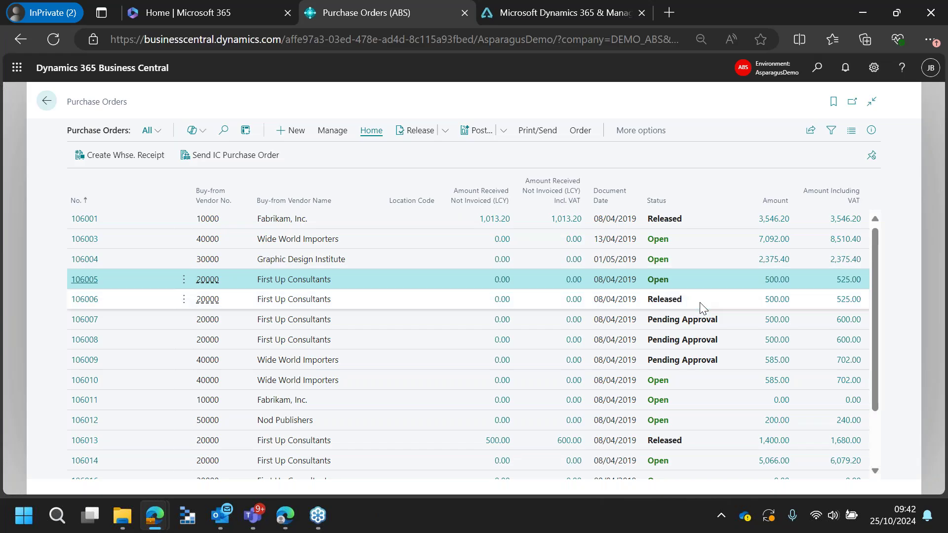
{"action": "scroll", "coordinate": [711, 310], "scroll_direction": "down", "scroll_amount": 4}
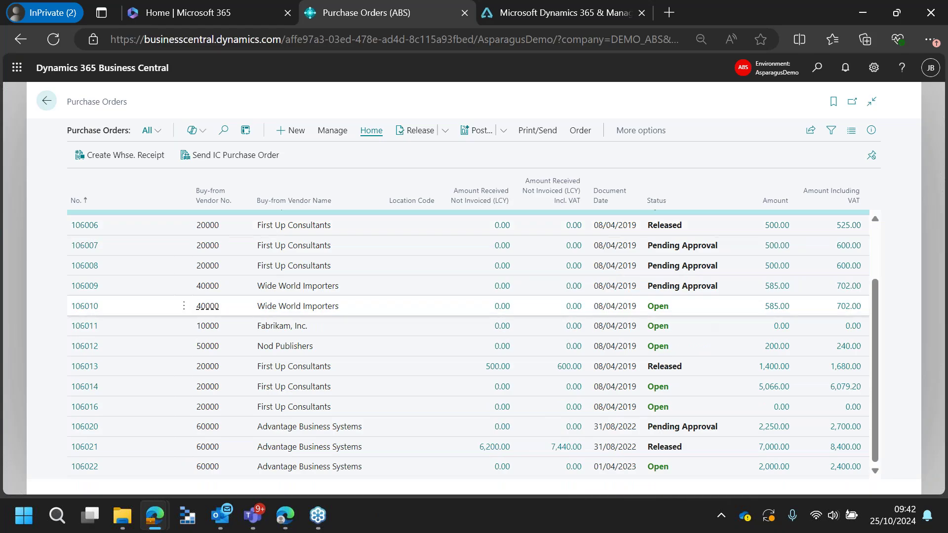
Open purchase order 106022 for Advantage Business Systems and check its lines and approval details, leaving the details pane hidden.
{"action": "left_click", "coordinate": [99, 466]}
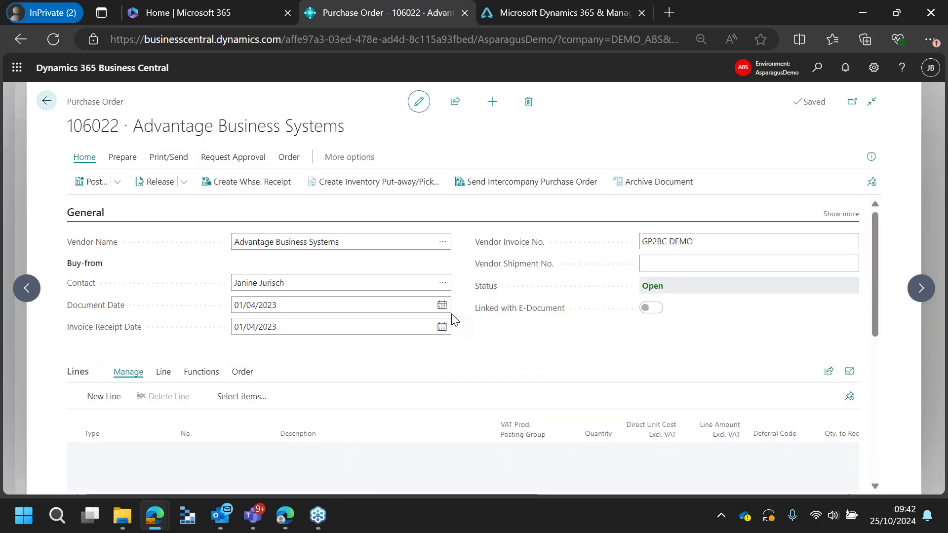
{"action": "scroll", "coordinate": [706, 295], "scroll_direction": "down", "scroll_amount": 3}
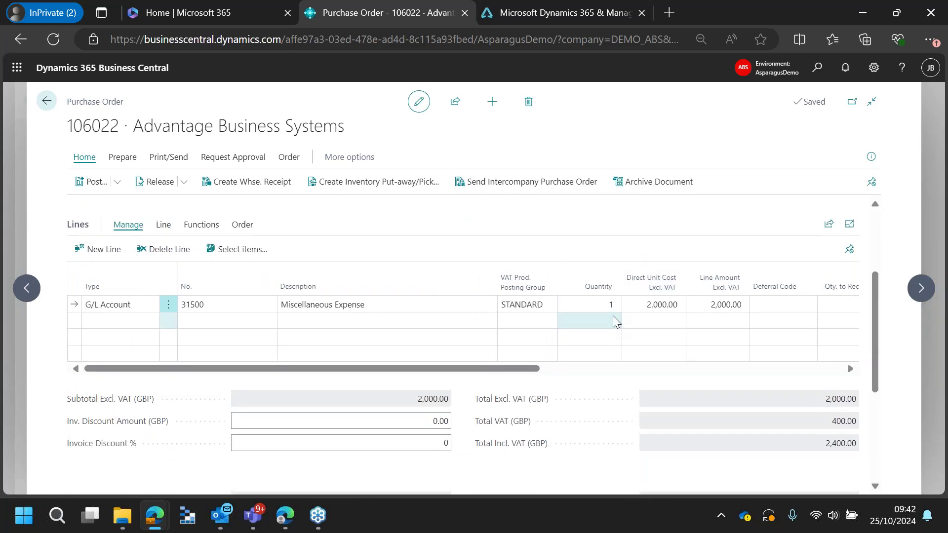
{"action": "scroll", "coordinate": [614, 319], "scroll_direction": "up", "scroll_amount": 1}
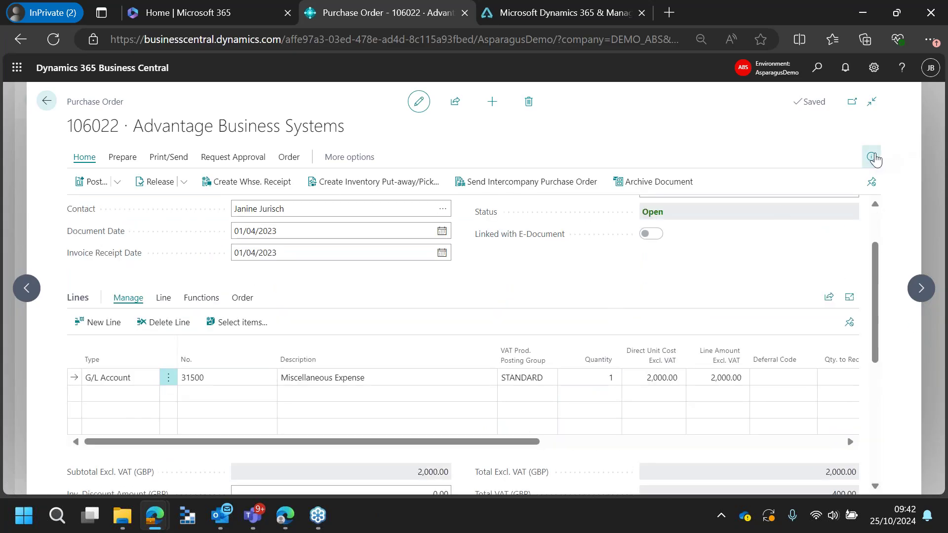
{"action": "left_click", "coordinate": [871, 156]}
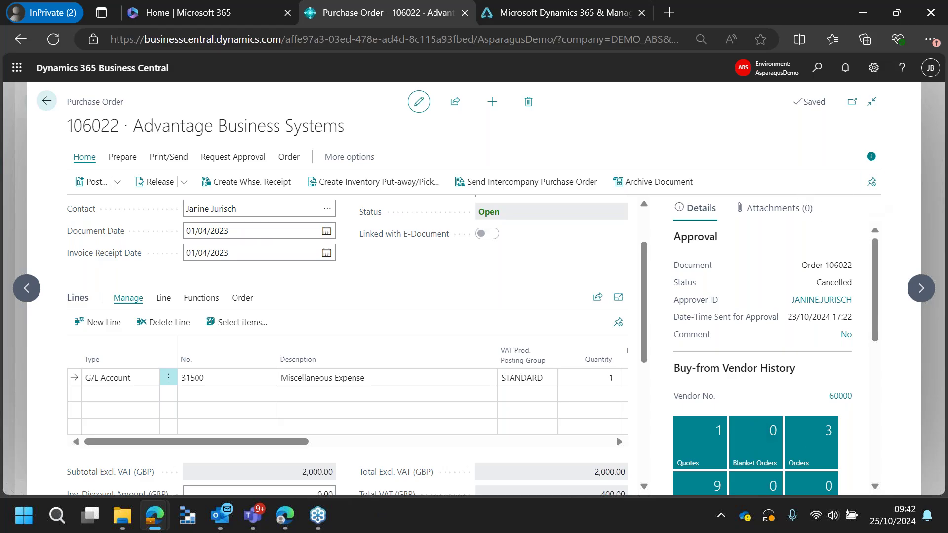
{"action": "left_click", "coordinate": [871, 157]}
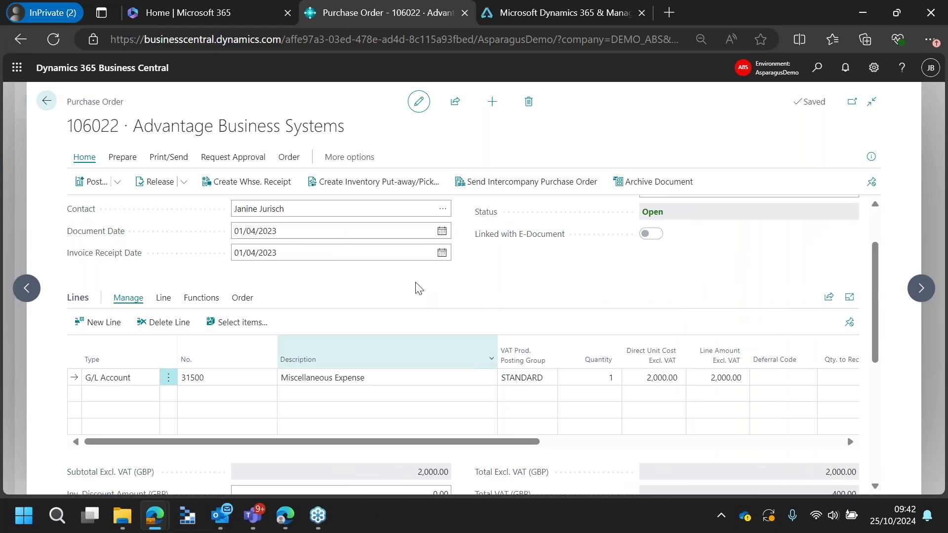
Send an approval request for purchase order 106022 and dismiss the confirmation.
{"action": "left_click", "coordinate": [253, 158]}
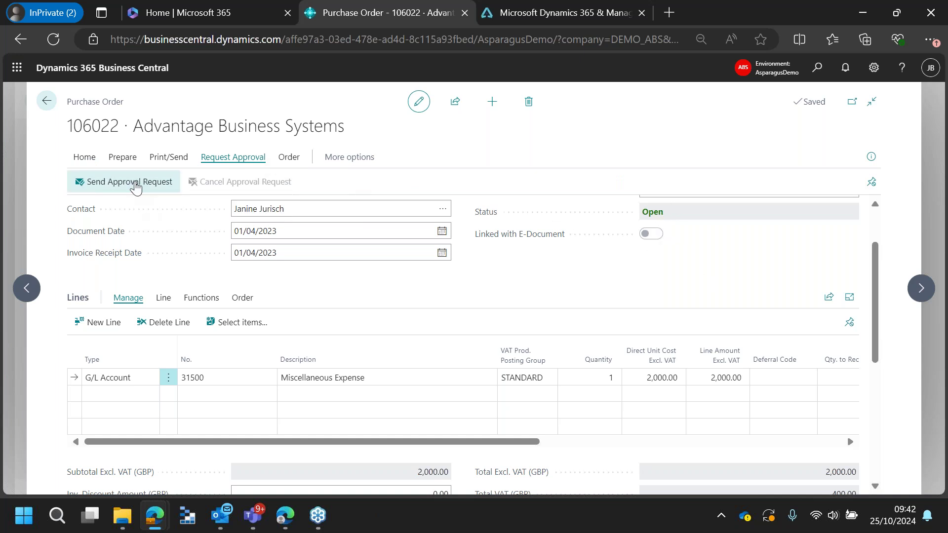
{"action": "left_click", "coordinate": [136, 187]}
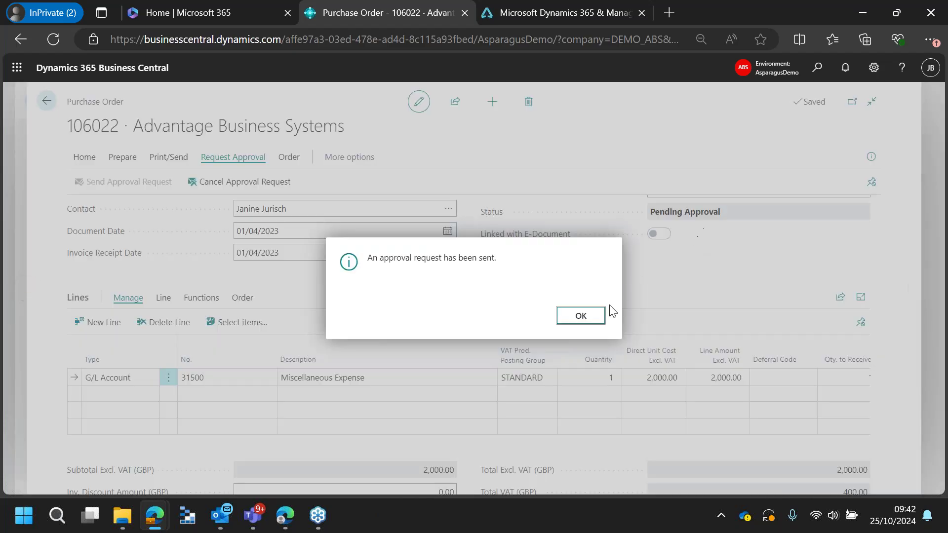
{"action": "left_click", "coordinate": [580, 316]}
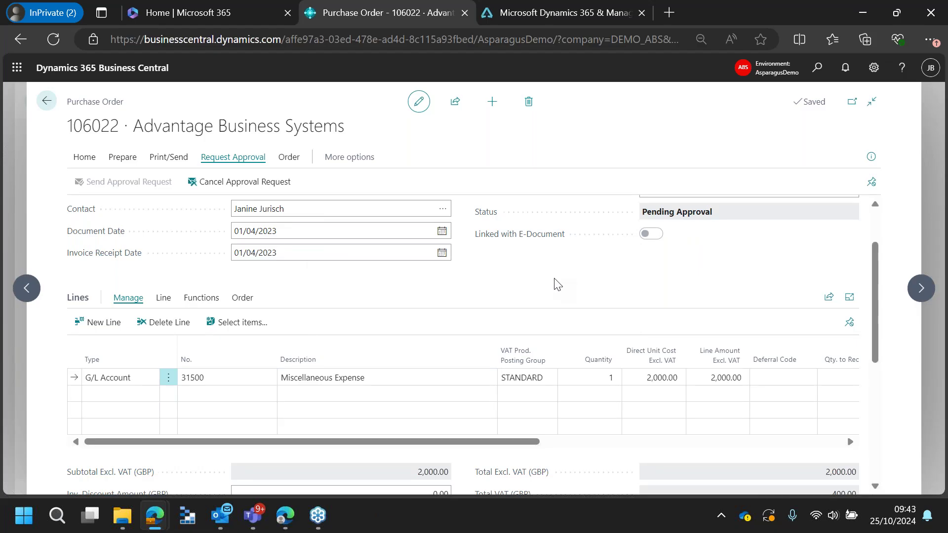
{"action": "mouse_move", "coordinate": [431, 353]}
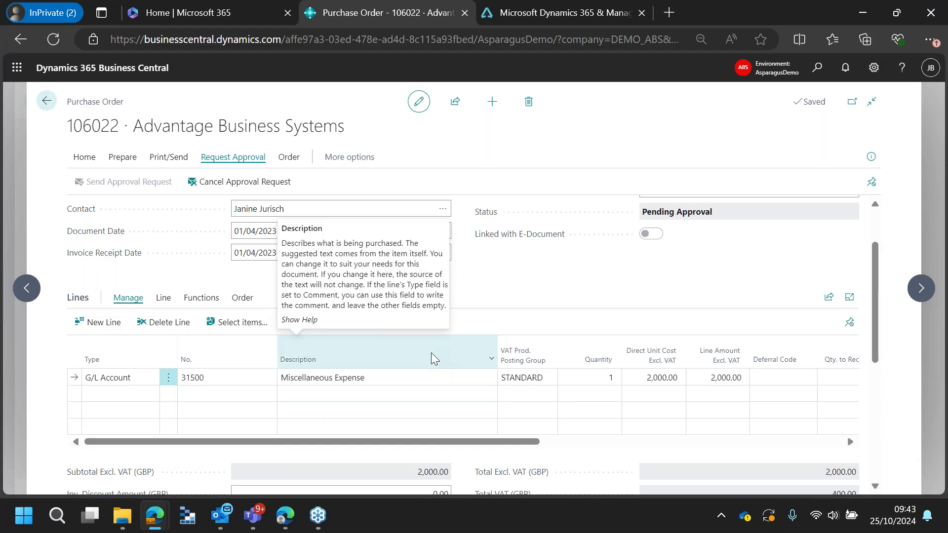
Switch to Outlook to view the approval notification email for purchase order 106022, then minimise the message to return to Business Central.
{"action": "mouse_move", "coordinate": [228, 528]}
{"action": "left_click", "coordinate": [374, 458]}
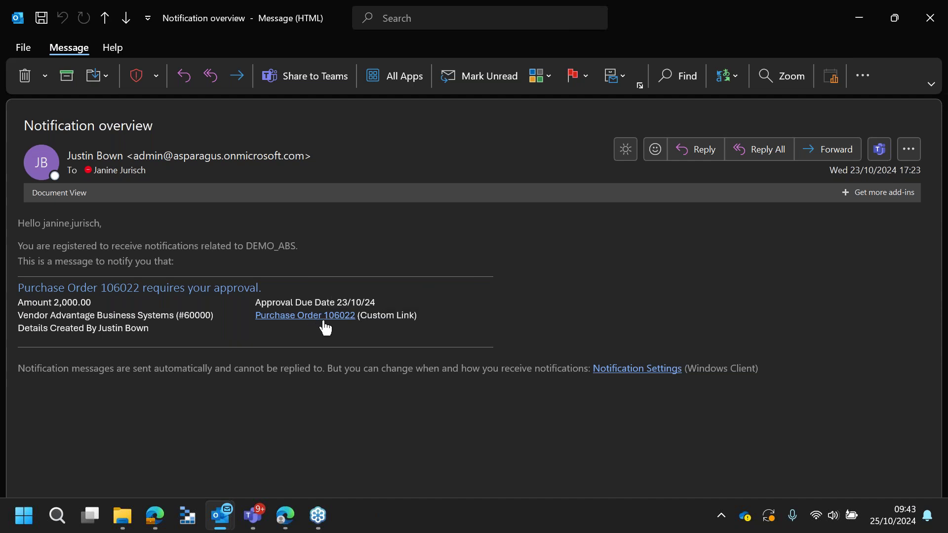
{"action": "left_click", "coordinate": [859, 17]}
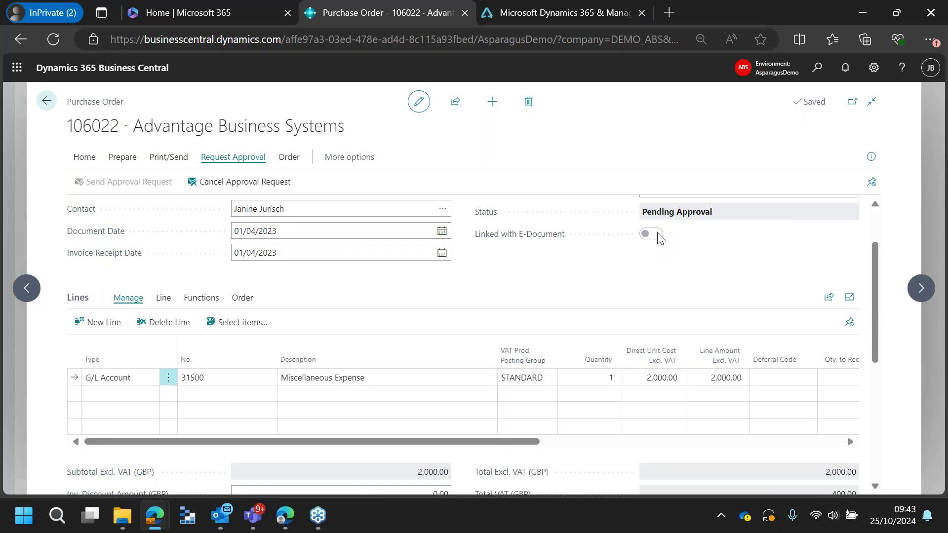
Show the side pane of purchase order 106022 and view its attachments, links and notes.
{"action": "left_click", "coordinate": [871, 159]}
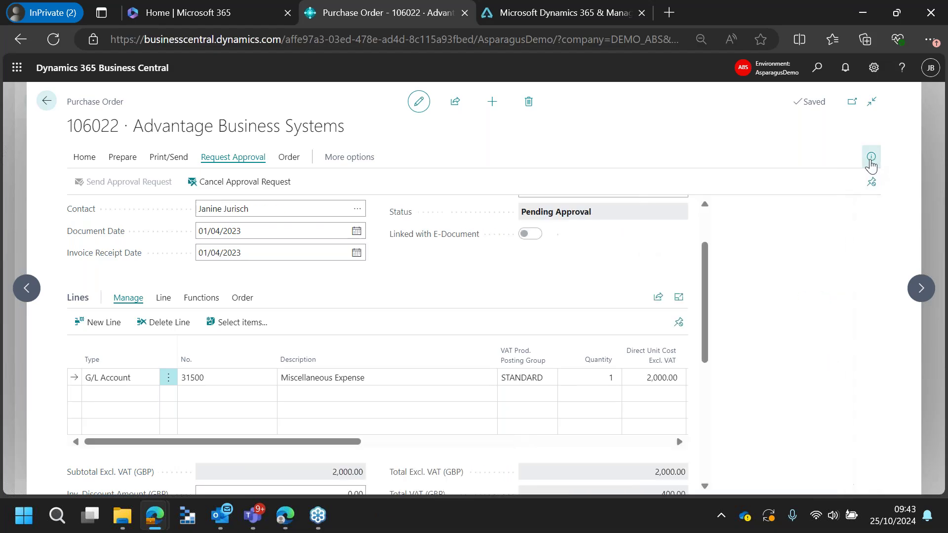
{"action": "left_click", "coordinate": [763, 210]}
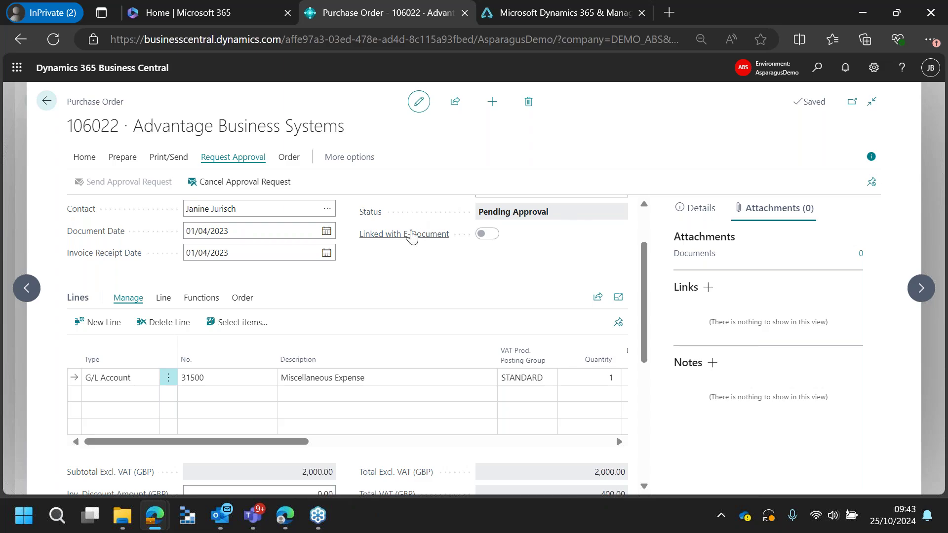
{"action": "mouse_move", "coordinate": [412, 236]}
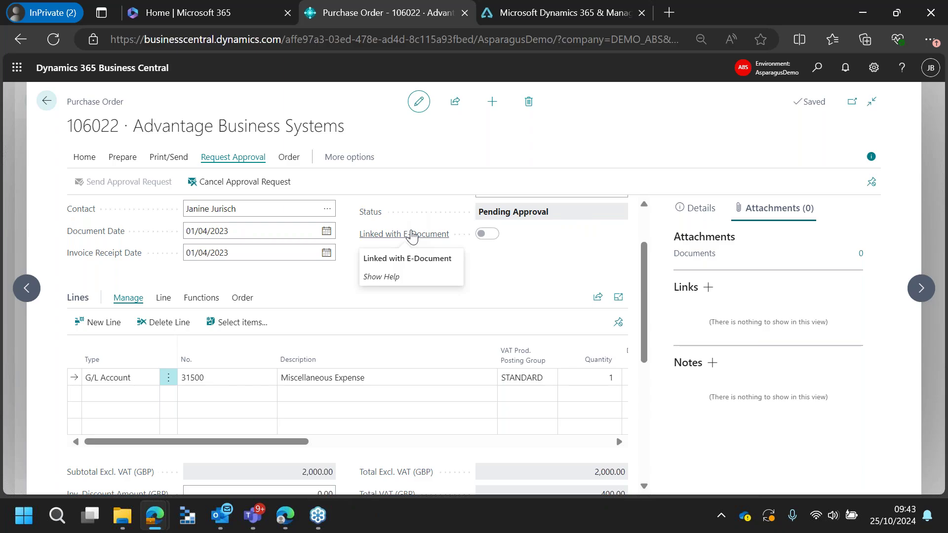
Return to the role centre, view the Requests to Approve list with its approve, reject and delegate options, and close it.
{"action": "left_click", "coordinate": [46, 105]}
{"action": "left_click", "coordinate": [46, 105]}
{"action": "scroll", "coordinate": [332, 216], "scroll_direction": "up", "scroll_amount": 5}
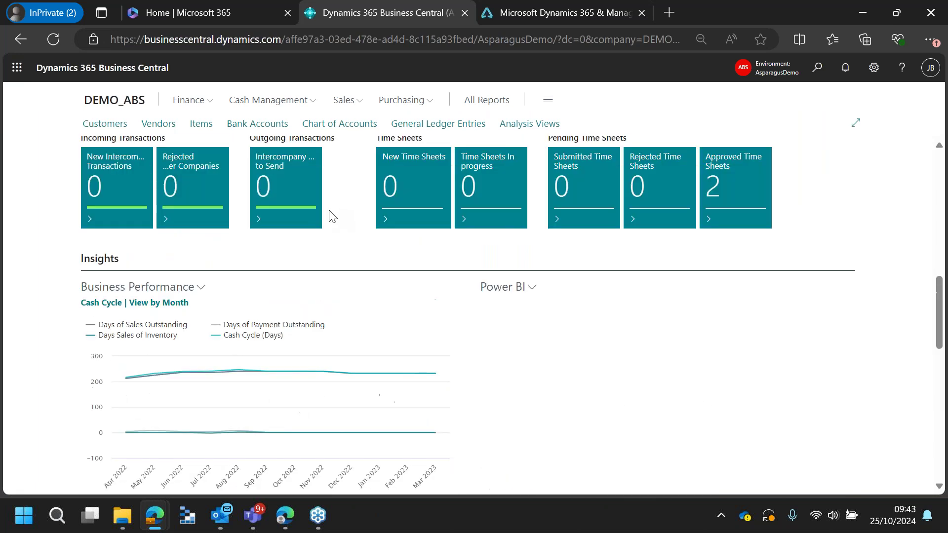
{"action": "scroll", "coordinate": [330, 215], "scroll_direction": "up", "scroll_amount": 3}
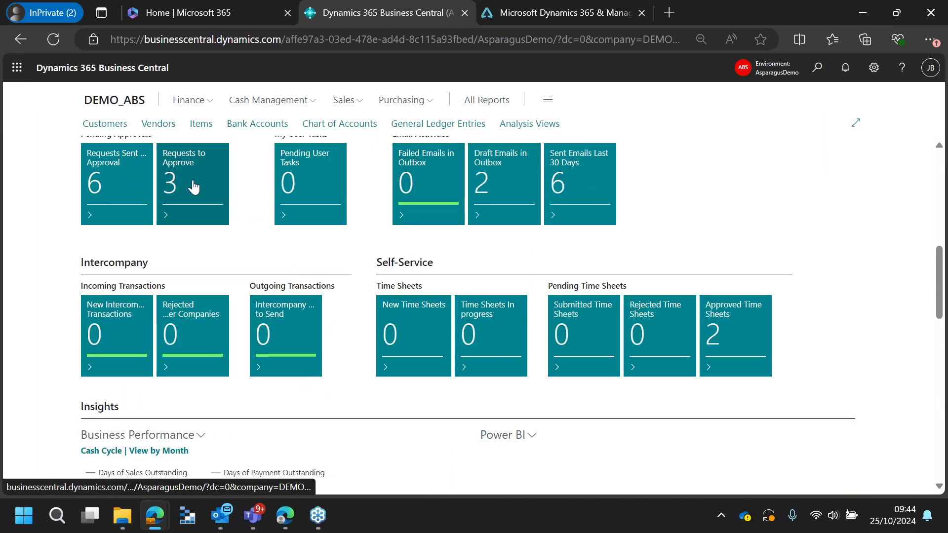
{"action": "left_click", "coordinate": [197, 184]}
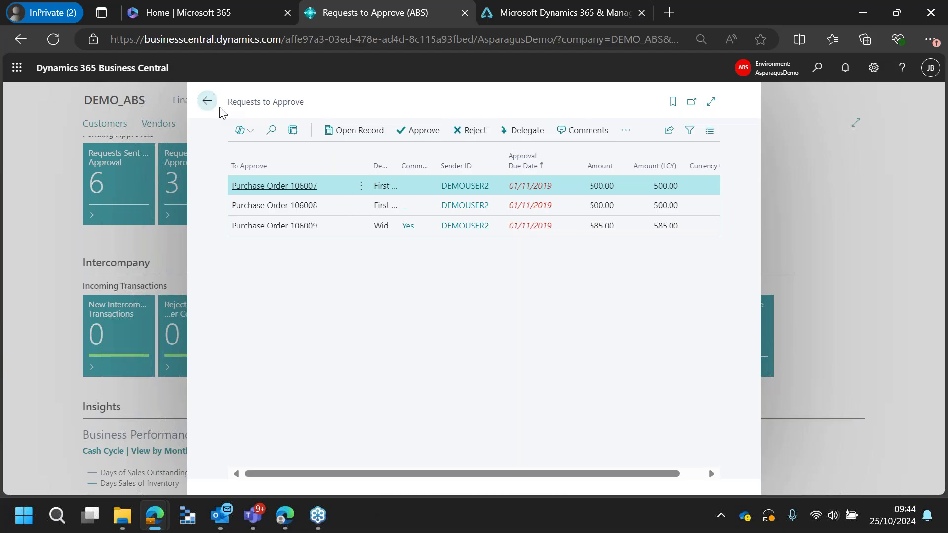
{"action": "left_click", "coordinate": [207, 101]}
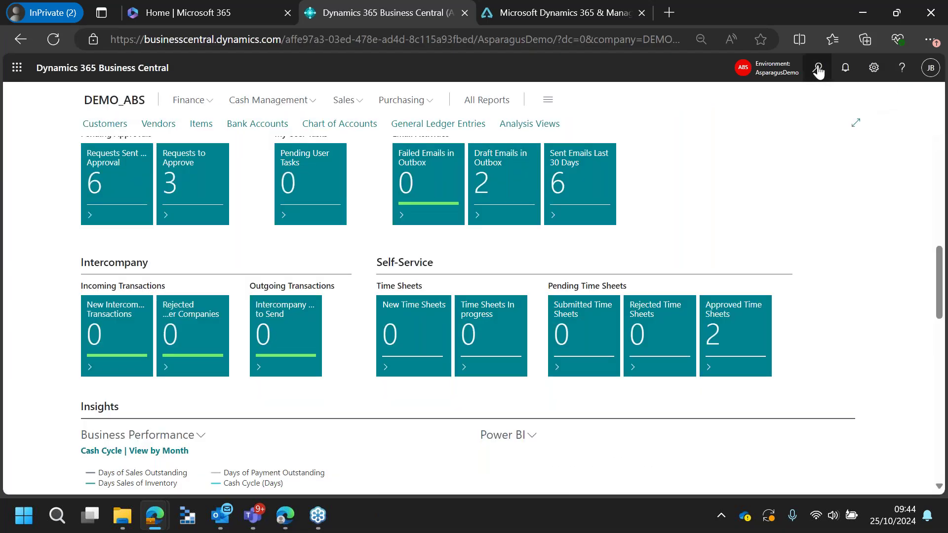
Open Approval User Setup by searching for "pp us se" and expand the page to full width.
{"action": "left_click", "coordinate": [817, 69]}
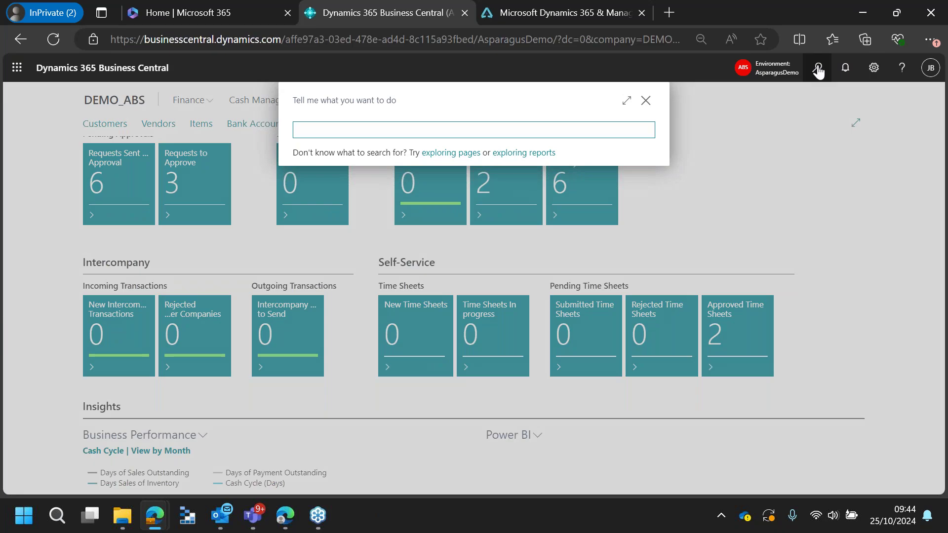
{"action": "type", "text": "pp us se"}
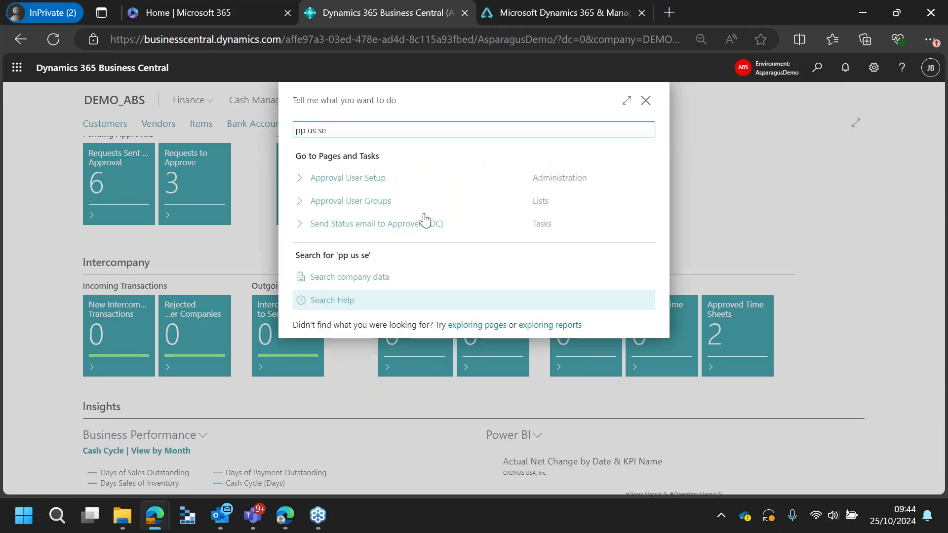
{"action": "left_click", "coordinate": [494, 177]}
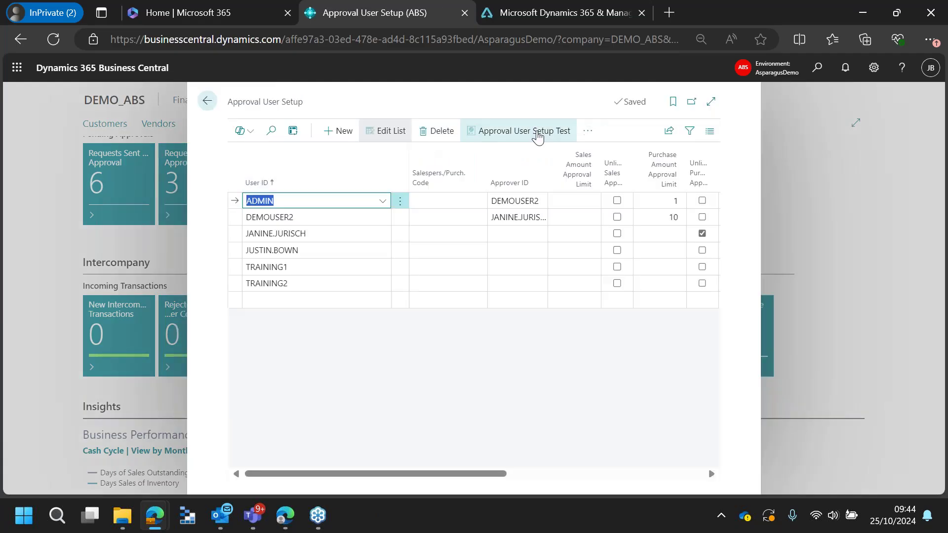
{"action": "left_click", "coordinate": [711, 101]}
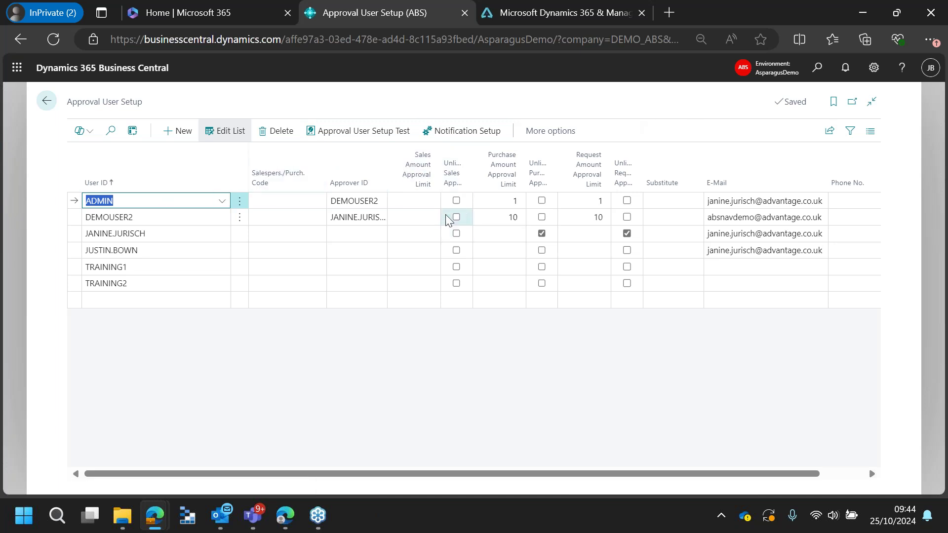
Examine the approver IDs and purchase amount approval limits for ADMIN, DEMOUSER2 and the unlimited approver, then close Approval User Setup.
{"action": "left_click", "coordinate": [491, 198]}
{"action": "left_click", "coordinate": [498, 218]}
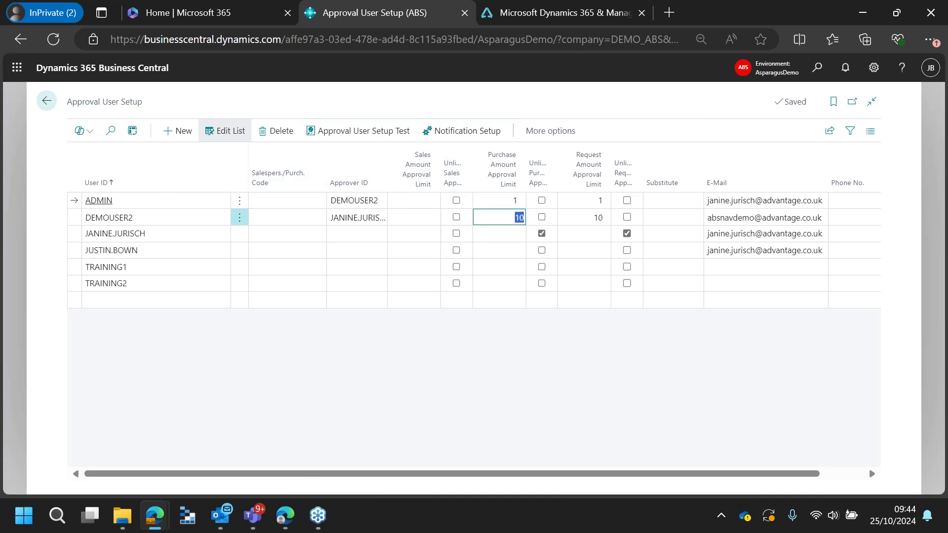
{"action": "left_click", "coordinate": [127, 206]}
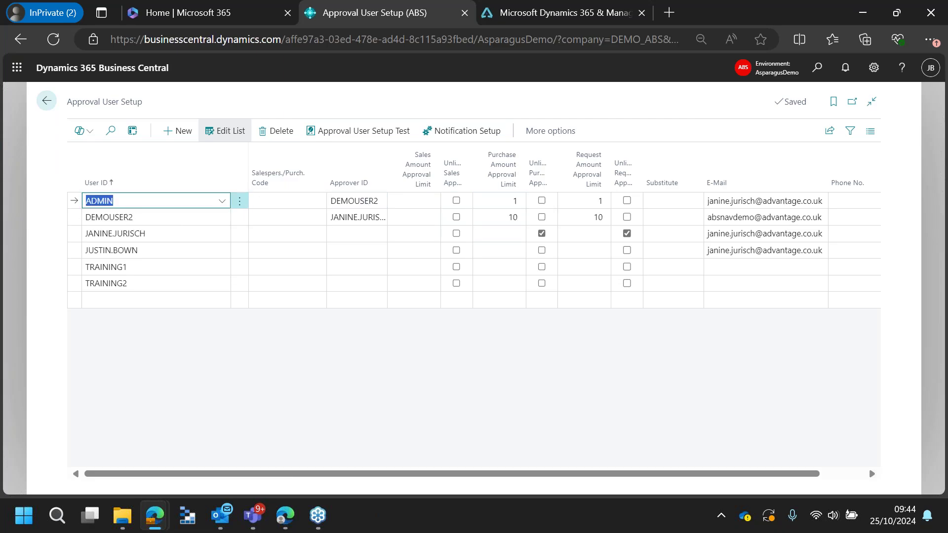
{"action": "left_click", "coordinate": [362, 198]}
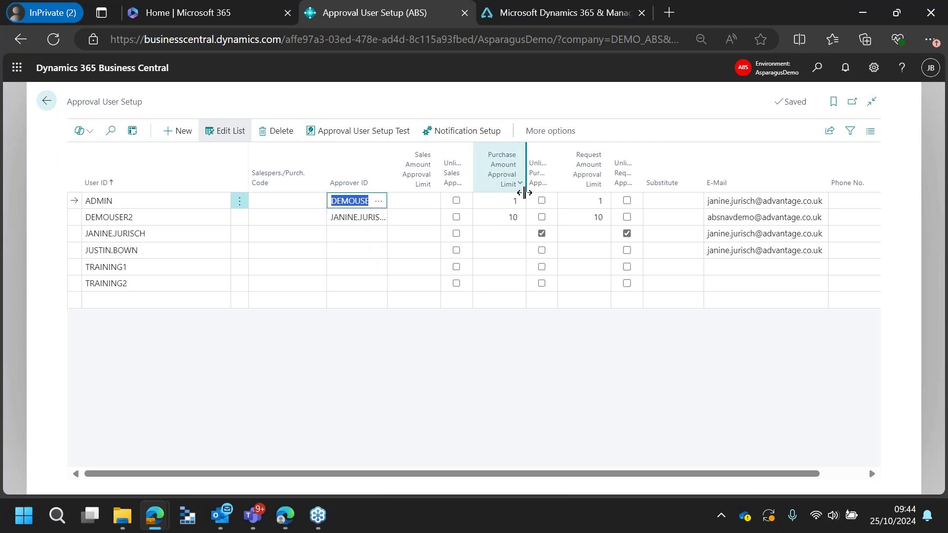
{"action": "left_click", "coordinate": [507, 199]}
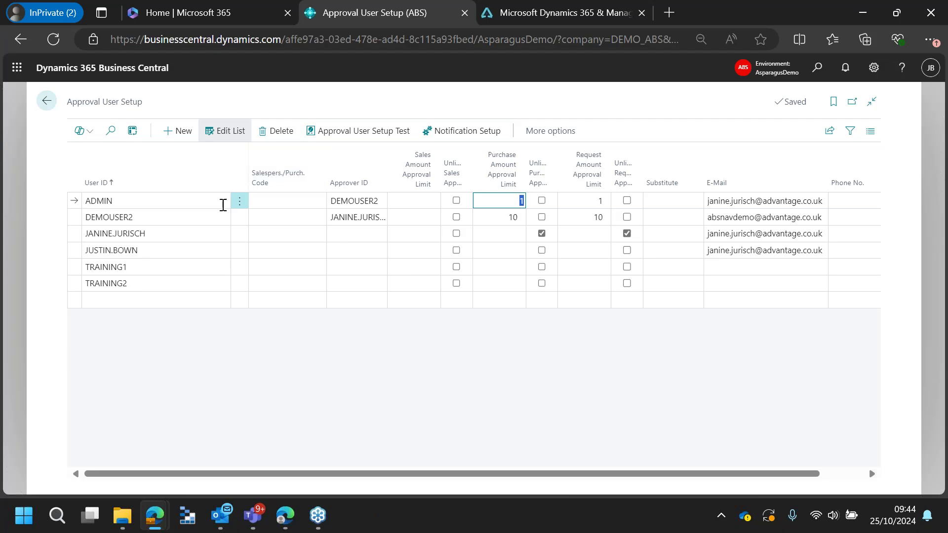
{"action": "left_click", "coordinate": [182, 217]}
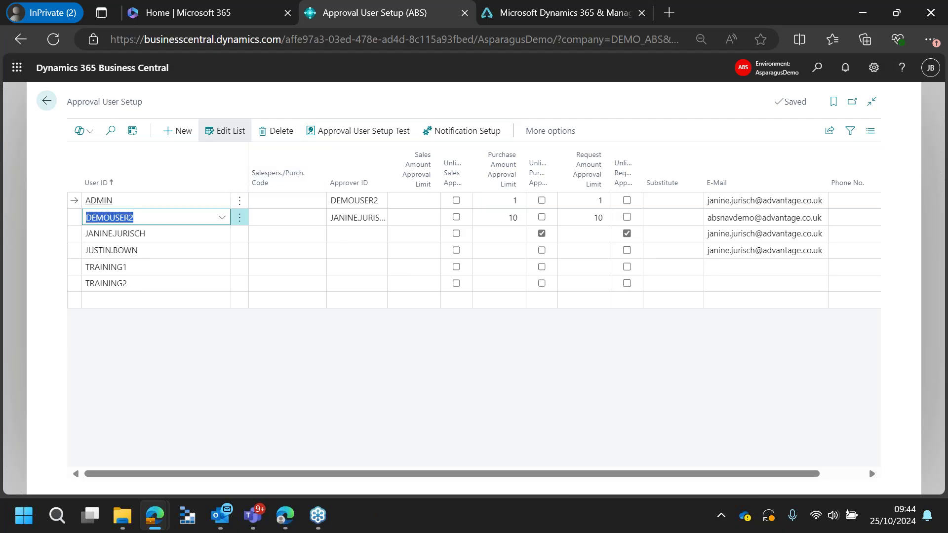
{"action": "left_click", "coordinate": [349, 218]}
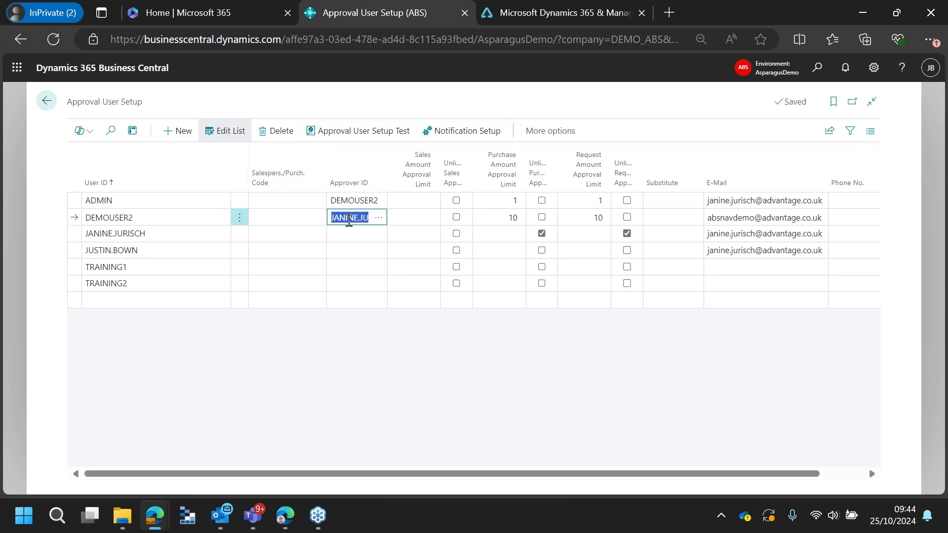
{"action": "left_click", "coordinate": [496, 217]}
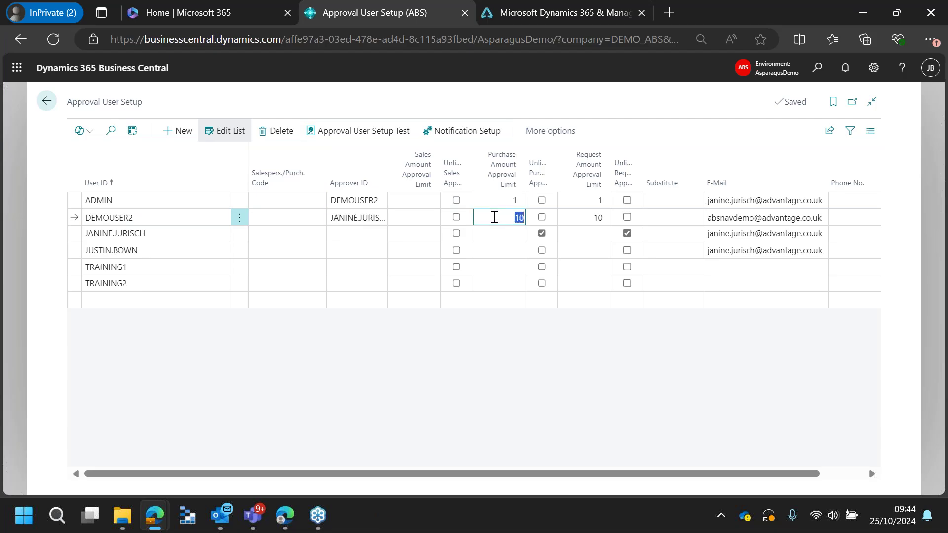
{"action": "left_click", "coordinate": [165, 236]}
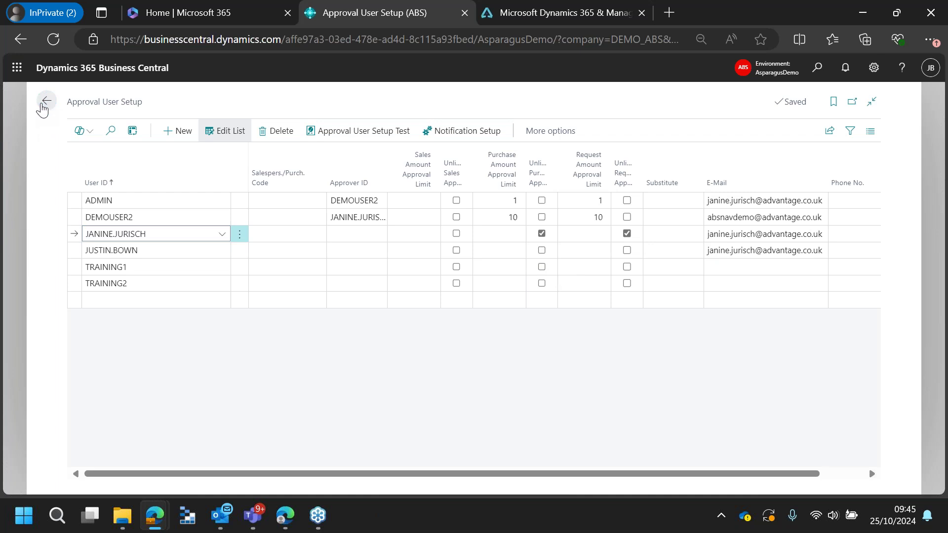
{"action": "left_click", "coordinate": [42, 108]}
Open the Workflow User Groups list by searching for "workflo us".
{"action": "left_click", "coordinate": [819, 69]}
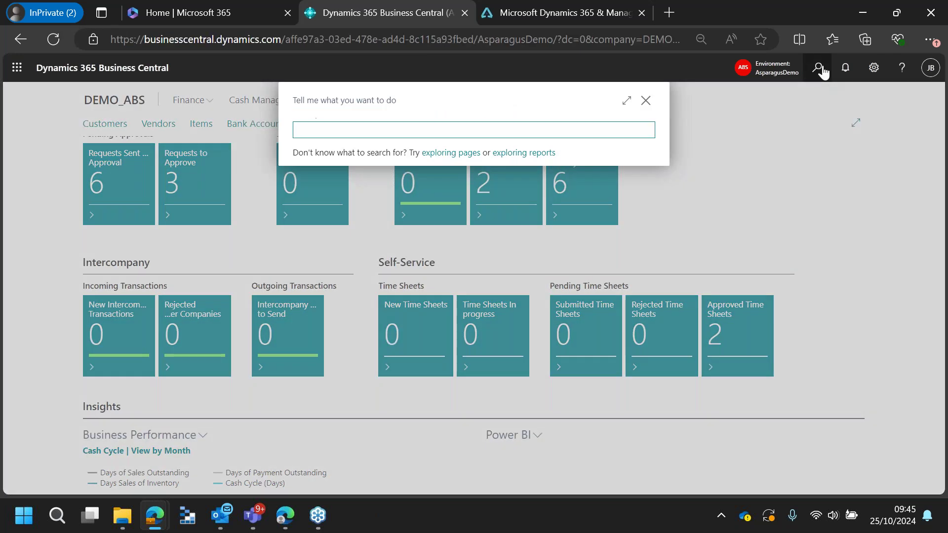
{"action": "type", "text": "work"}
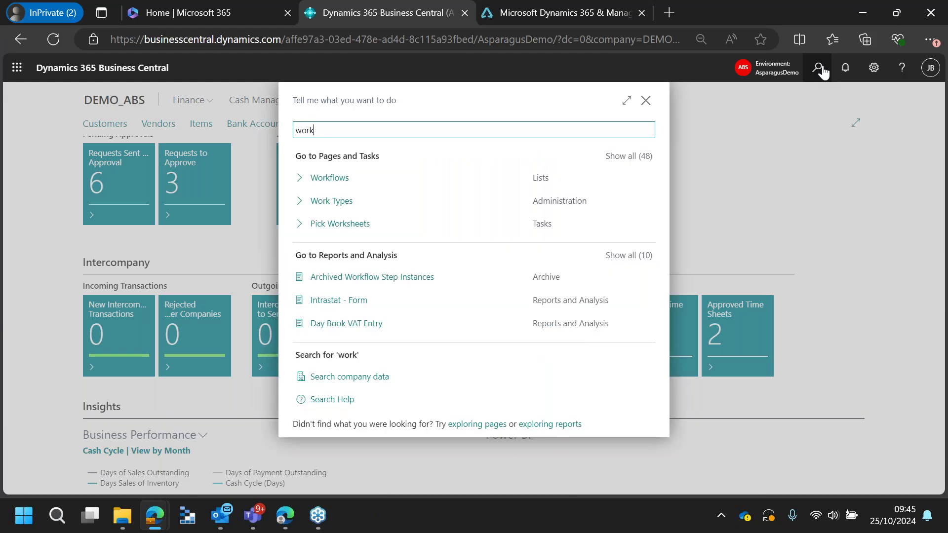
{"action": "type", "text": "flo us"}
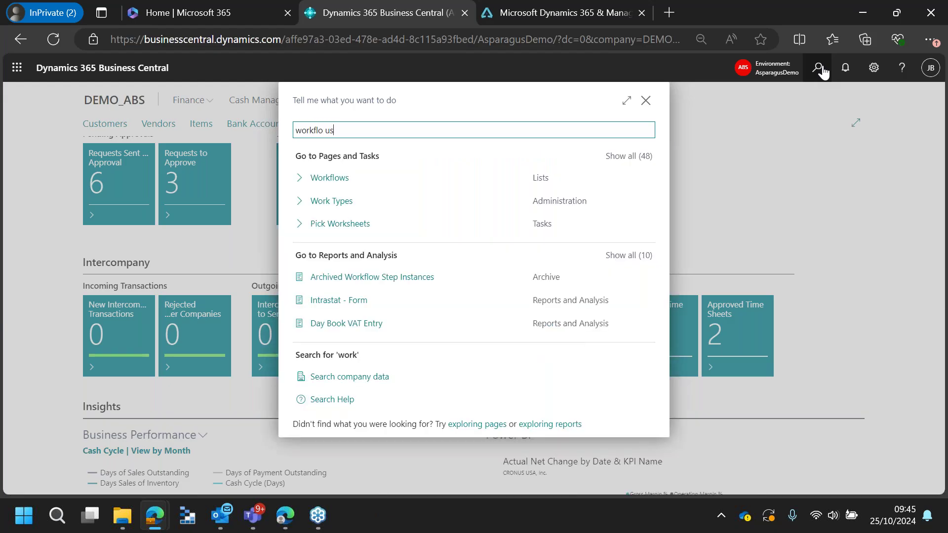
{"action": "key", "text": "Down"}
{"action": "key", "text": "Return"}
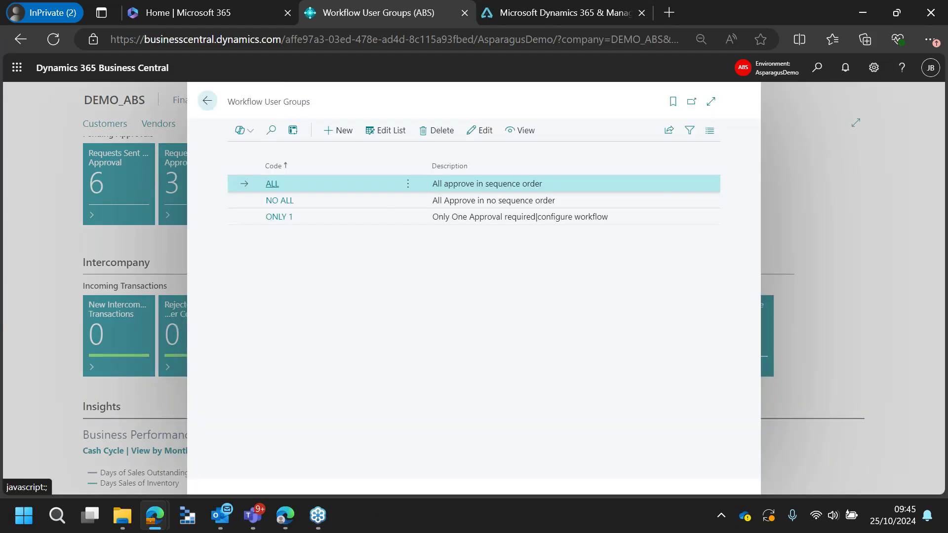
Compare the members and sequence numbers of workflow user groups ALL, NO ALL and ONLY 1, then return to the role centre.
{"action": "left_click", "coordinate": [272, 184]}
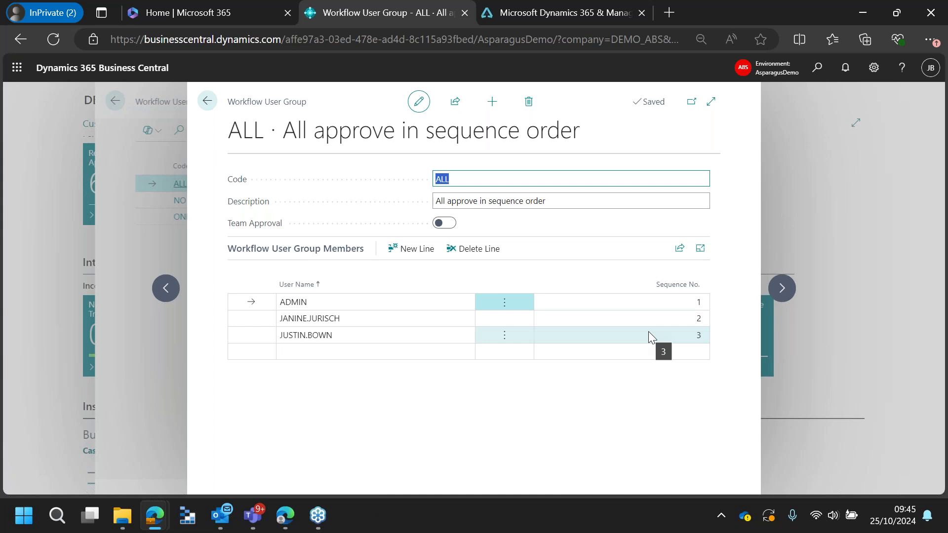
{"action": "left_click", "coordinate": [782, 288]}
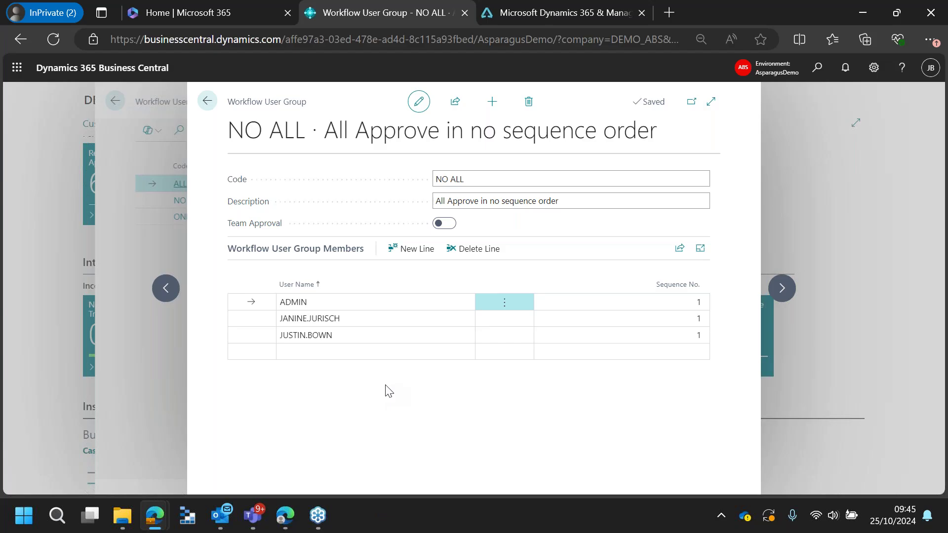
{"action": "left_click", "coordinate": [782, 296]}
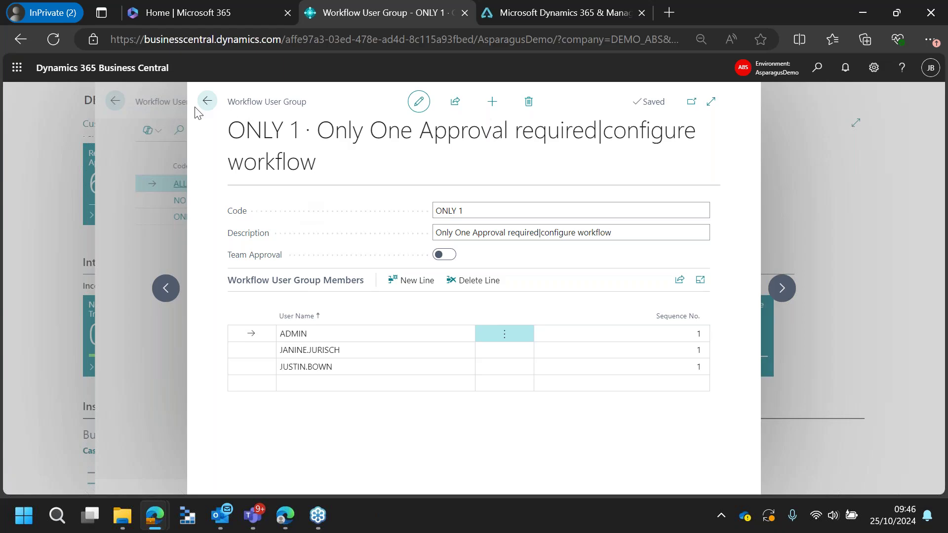
{"action": "left_click", "coordinate": [207, 102]}
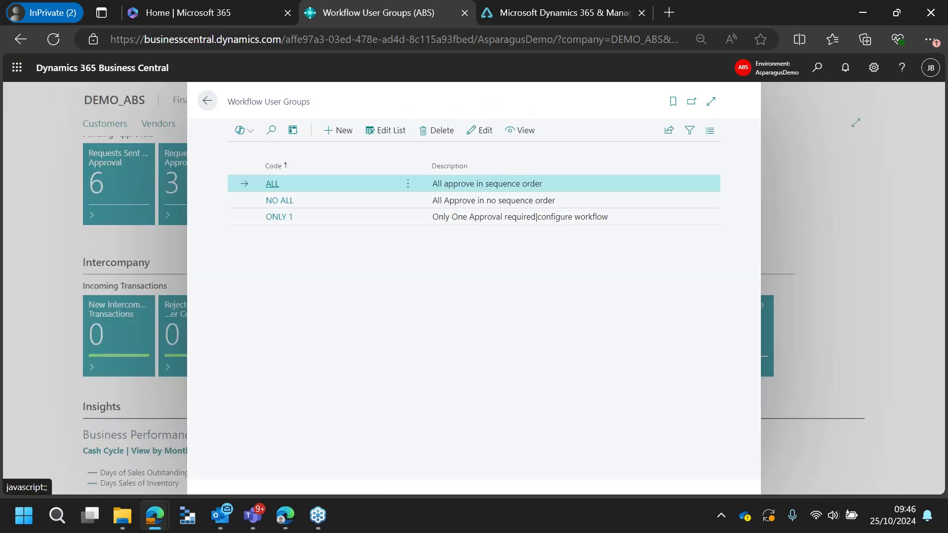
{"action": "left_click", "coordinate": [207, 101]}
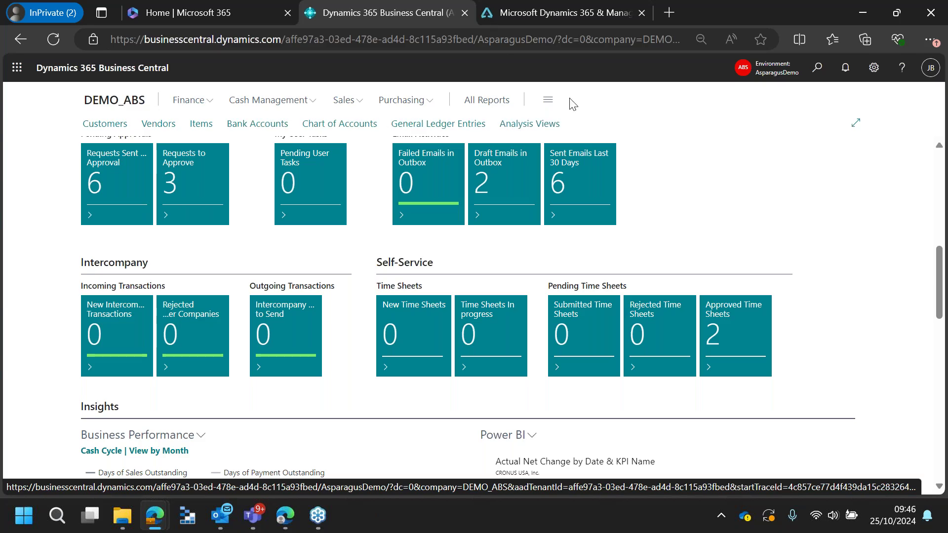
Open Payment Journals by searching for "pay jou".
{"action": "left_click", "coordinate": [821, 69]}
{"action": "type", "text": "pay jou"}
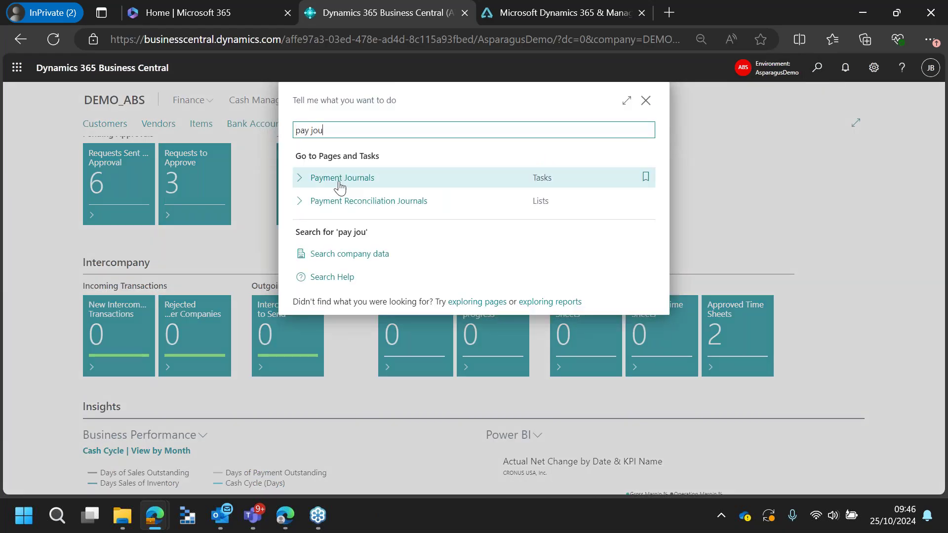
{"action": "key", "text": "Return"}
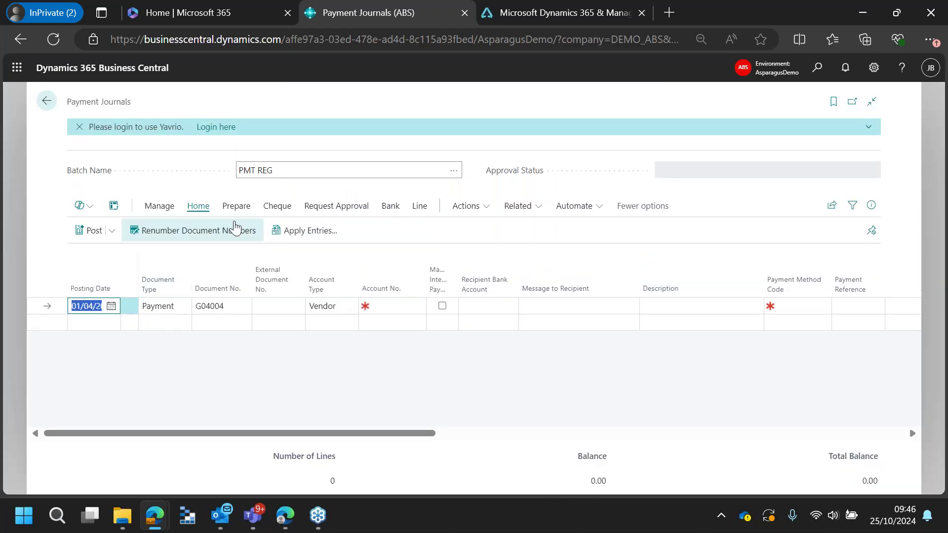
Create suggested vendor payment lines in batch PMT REG up to 07/02/2024, summarised per vendor, with posting date 25/01/2024, and review the lines.
{"action": "left_click", "coordinate": [236, 206]}
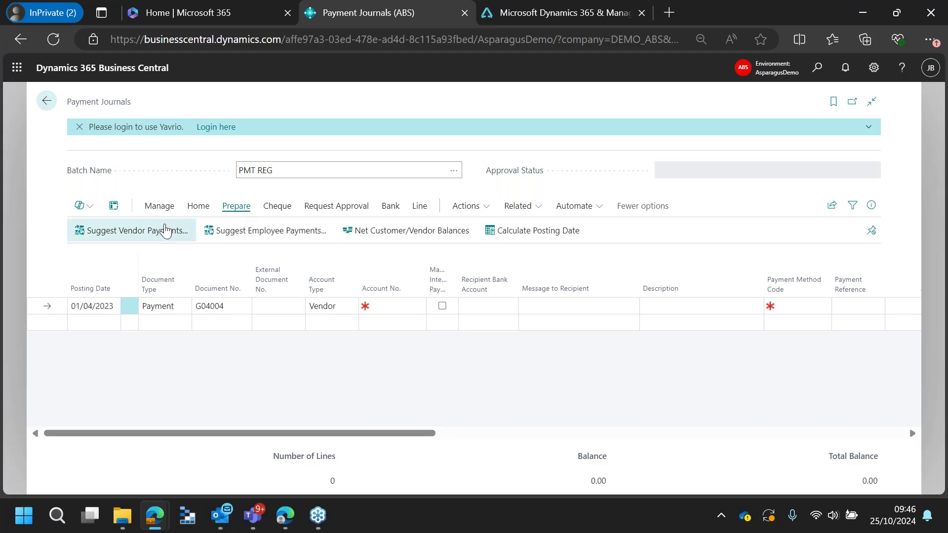
{"action": "left_click", "coordinate": [165, 230]}
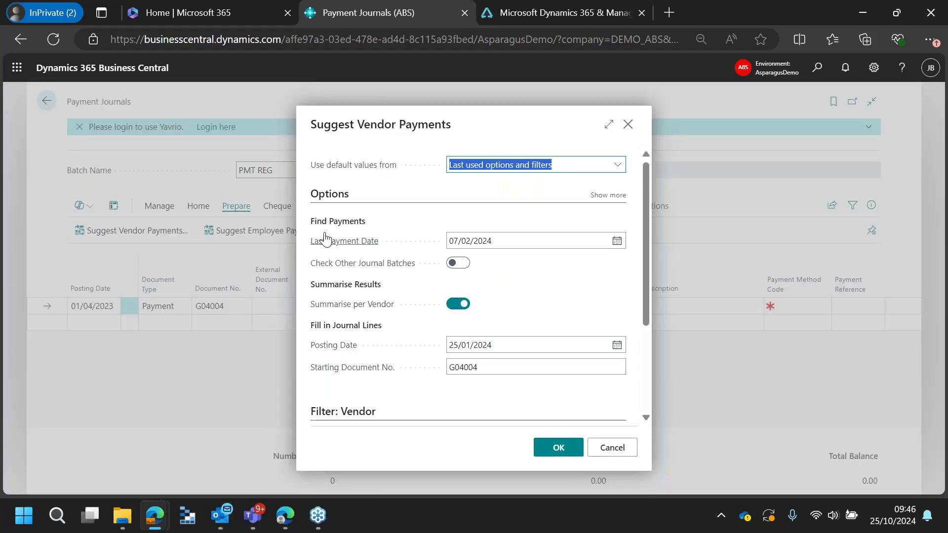
{"action": "mouse_move", "coordinate": [324, 239]}
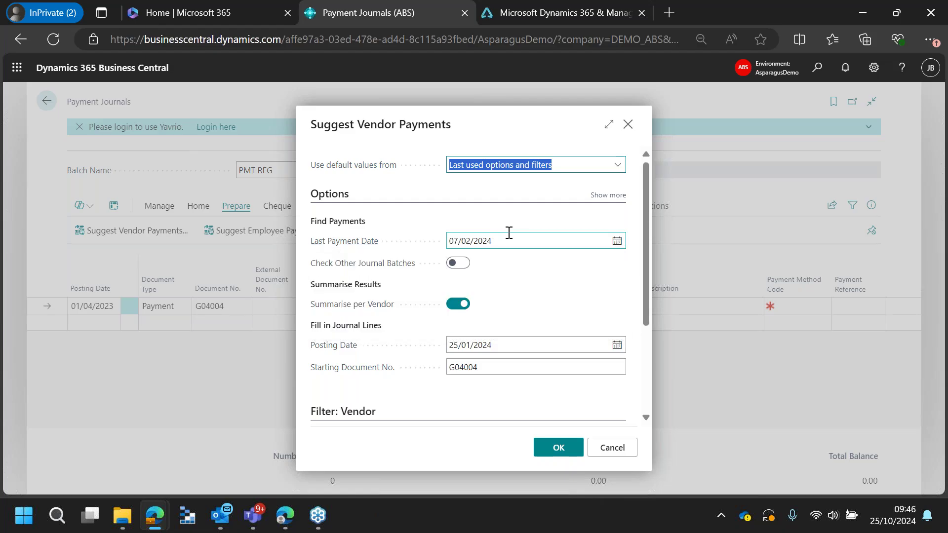
{"action": "key", "text": "Tab"}
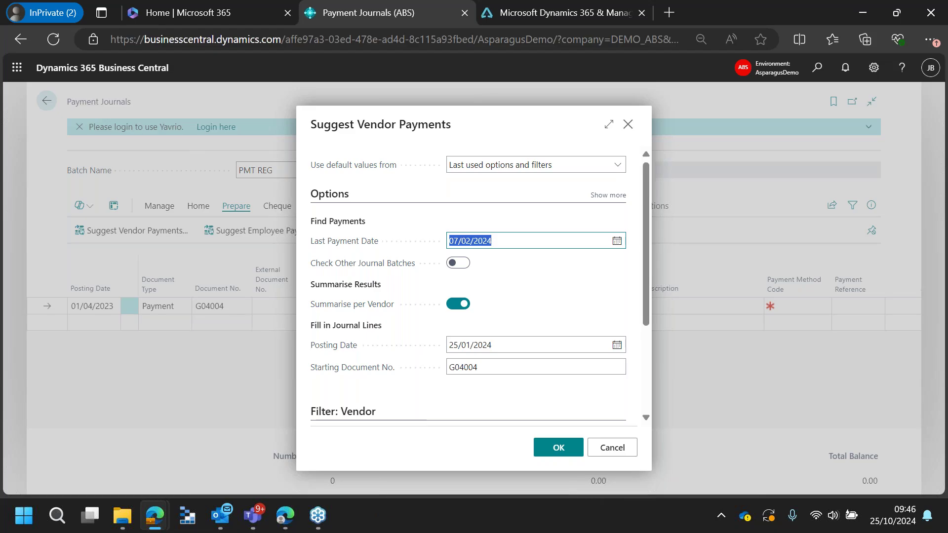
{"action": "scroll", "coordinate": [558, 350], "scroll_direction": "down", "scroll_amount": 3}
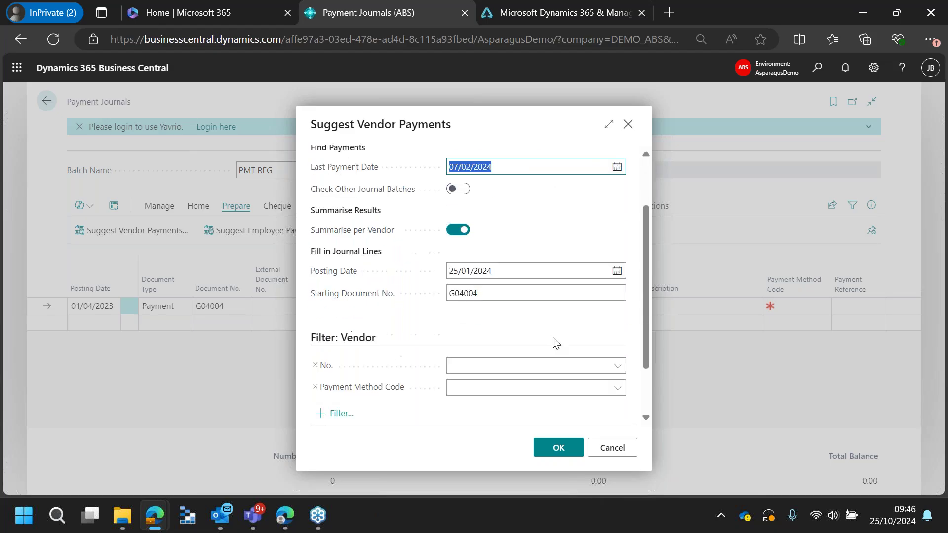
{"action": "left_click", "coordinate": [554, 447]}
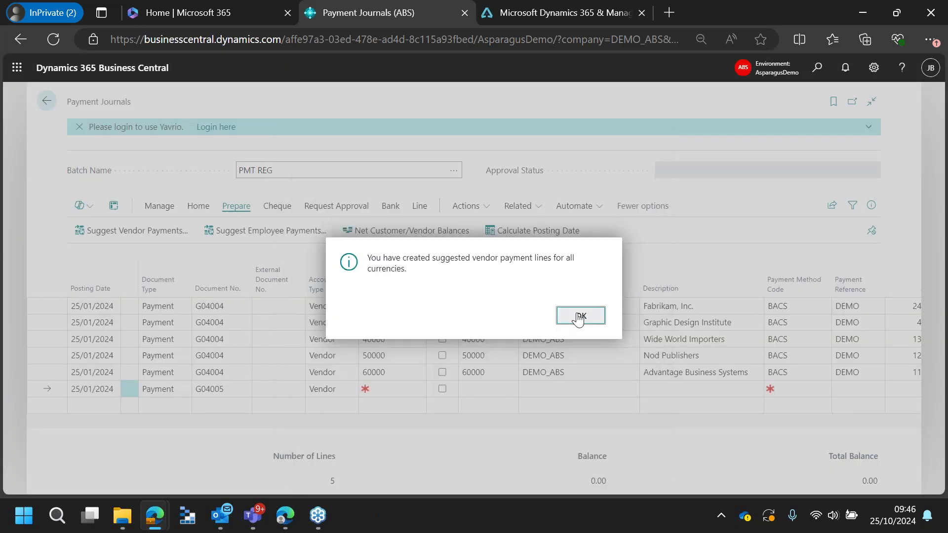
{"action": "left_click", "coordinate": [573, 315]}
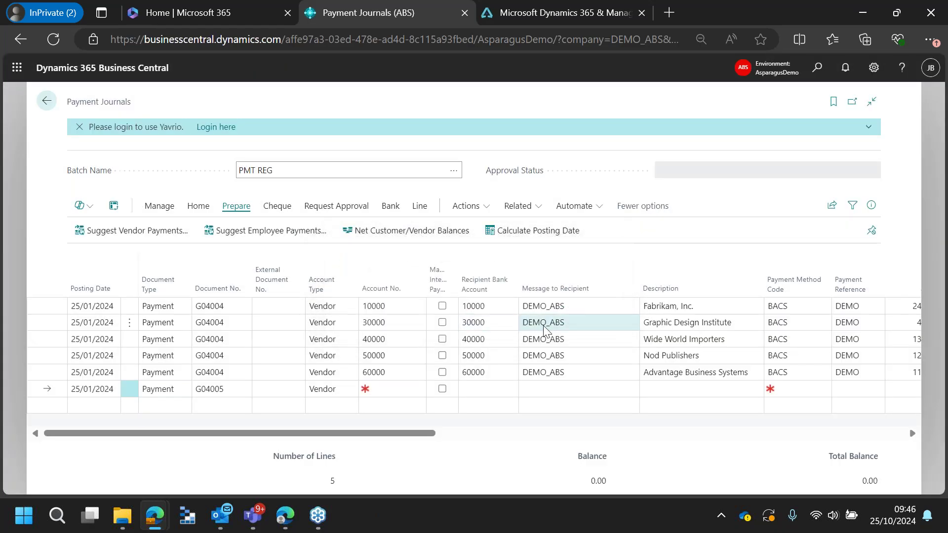
{"action": "left_click", "coordinate": [545, 324]}
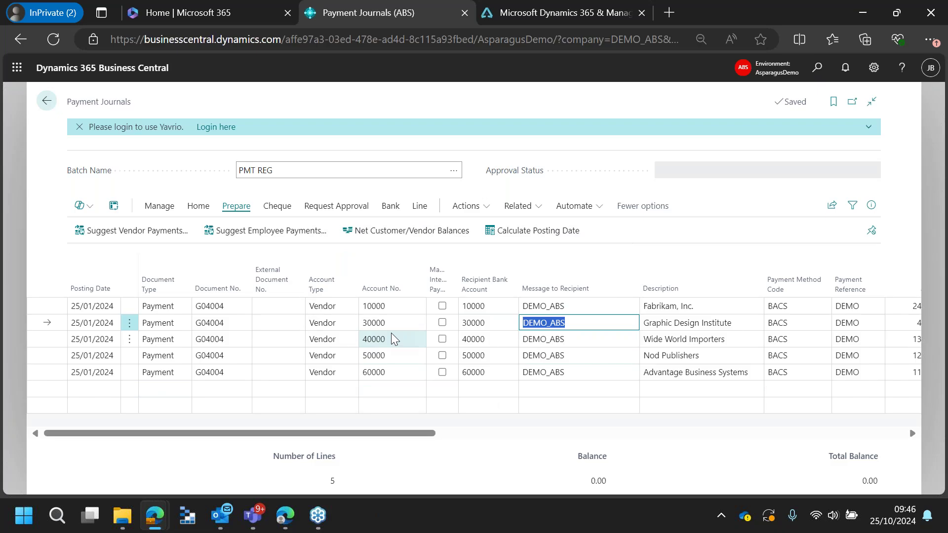
{"action": "mouse_move", "coordinate": [392, 434]}
{"action": "left_mouse_down"}
{"action": "mouse_move", "coordinate": [527, 434]}
{"action": "mouse_move", "coordinate": [382, 433]}
{"action": "left_mouse_up"}
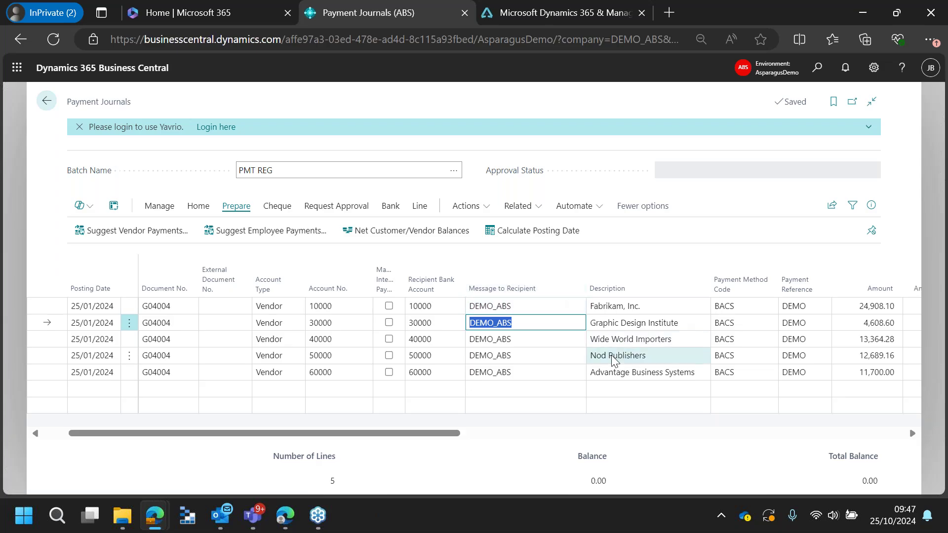
Prepare a remittance advice email for the Advantage Business Systems payment line, with Email set to Yes (Prompt for Settings).
{"action": "left_click", "coordinate": [618, 373]}
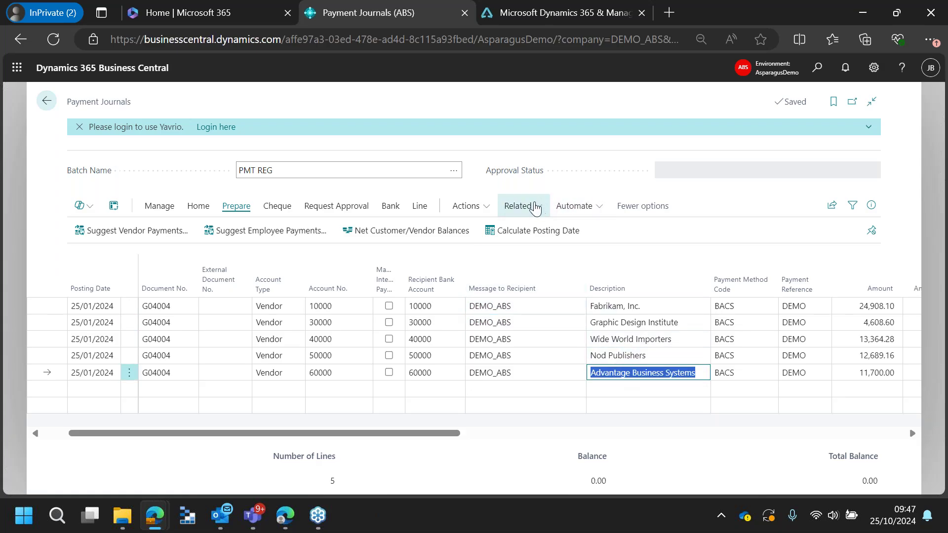
{"action": "left_click", "coordinate": [528, 206]}
{"action": "mouse_move", "coordinate": [474, 250]}
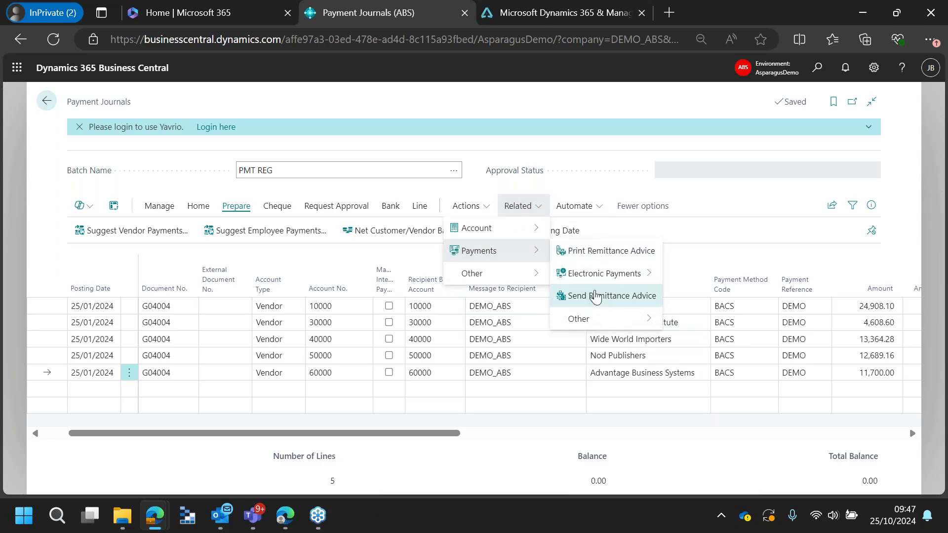
{"action": "left_click", "coordinate": [595, 294]}
{"action": "left_click", "coordinate": [567, 277]}
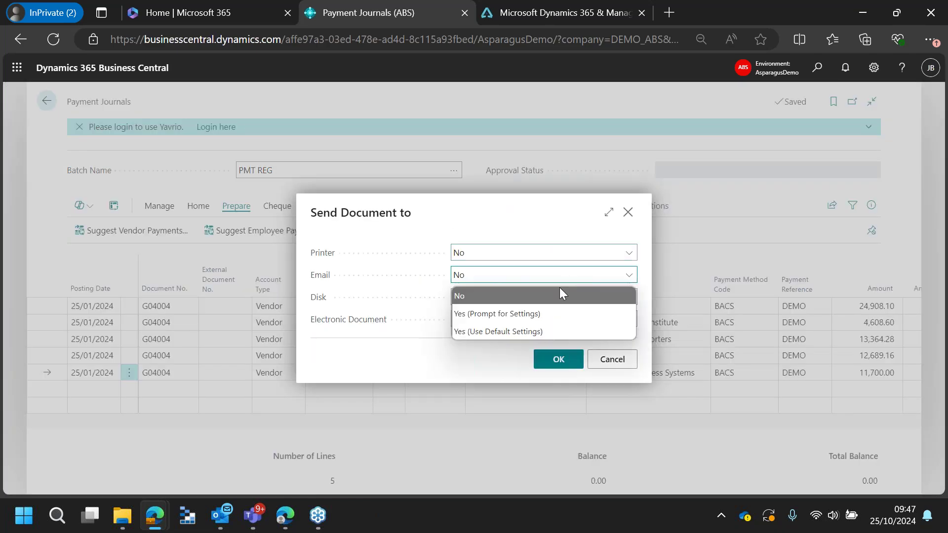
{"action": "left_click", "coordinate": [555, 313]}
{"action": "left_click", "coordinate": [560, 382]}
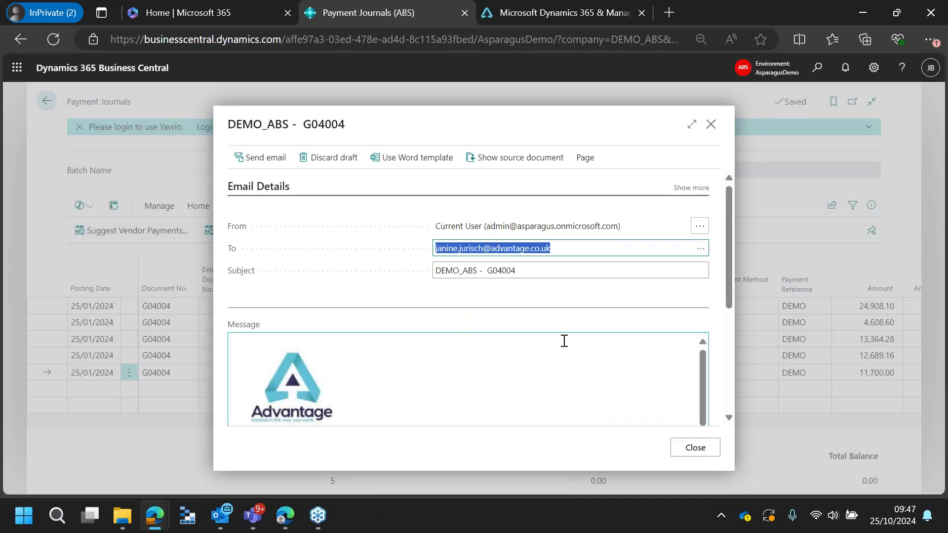
Review the remittance email's recipient, message and G04004.pdf attachment in an enlarged view, then discard the email.
{"action": "left_click", "coordinate": [691, 125]}
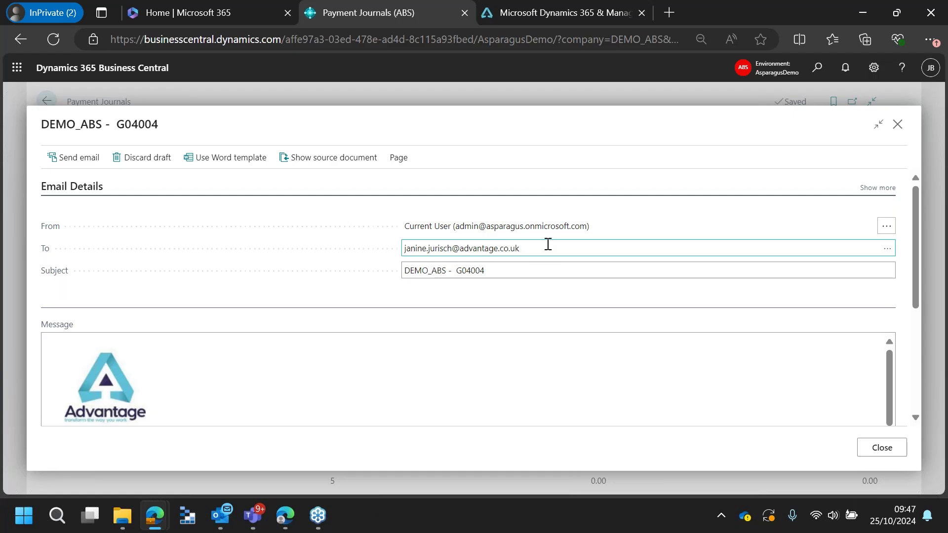
{"action": "scroll", "coordinate": [351, 343], "scroll_direction": "down", "scroll_amount": 2}
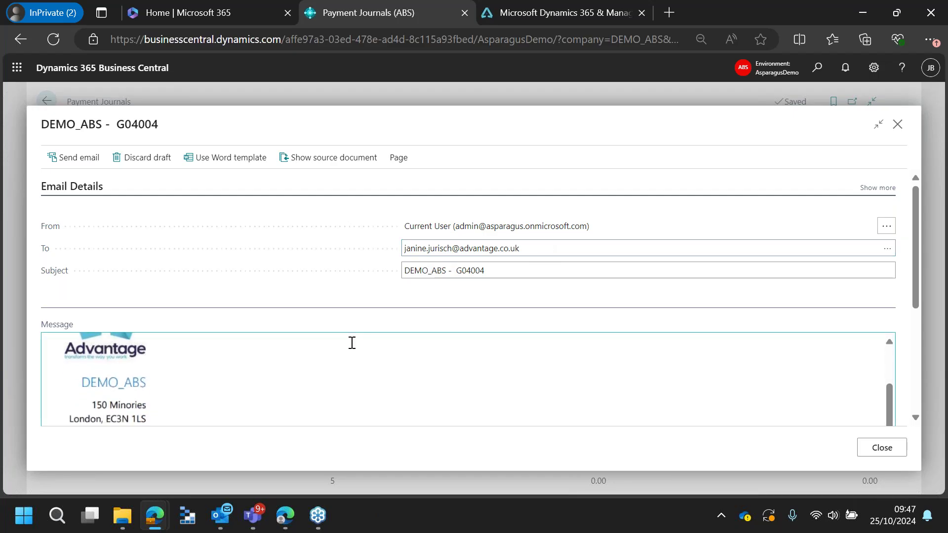
{"action": "left_click", "coordinate": [242, 336]}
{"action": "scroll", "coordinate": [482, 307], "scroll_direction": "down", "scroll_amount": 3}
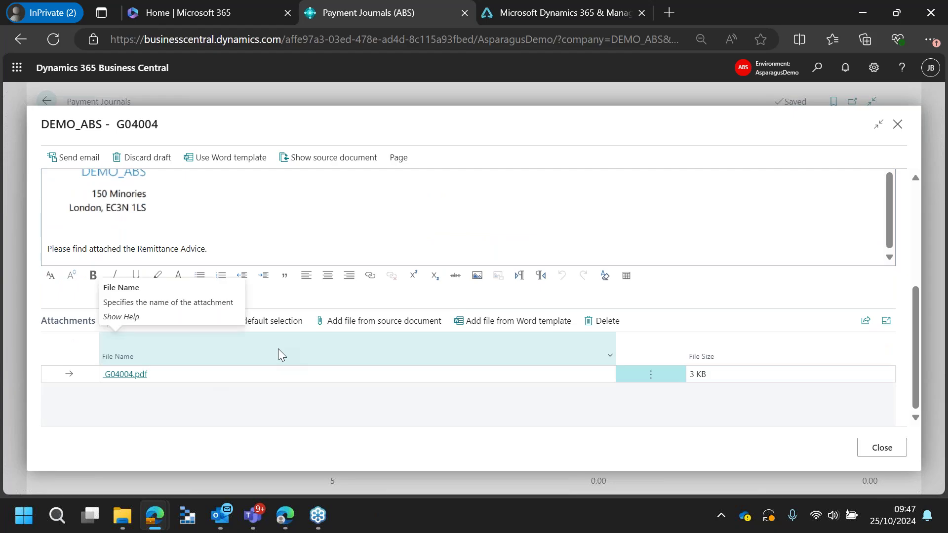
{"action": "left_click", "coordinate": [897, 124]}
{"action": "left_click", "coordinate": [405, 293]}
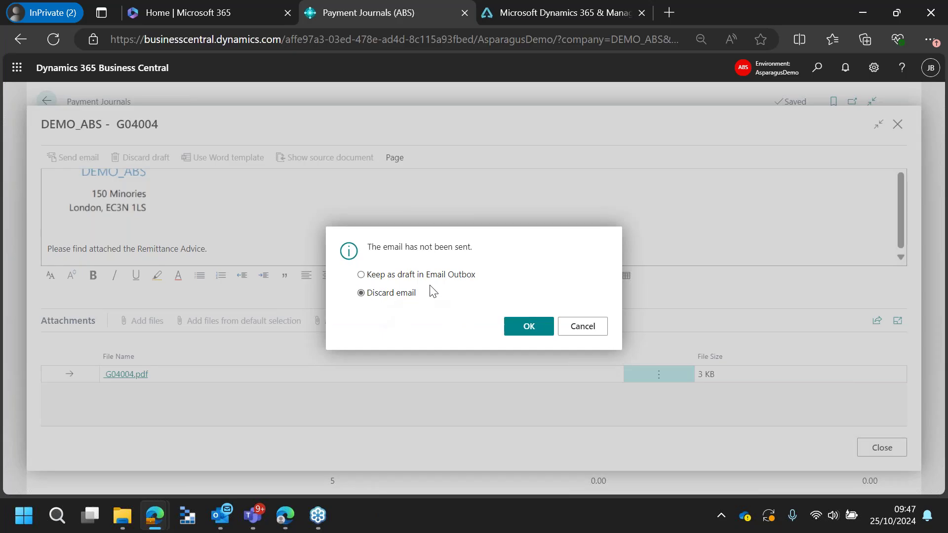
{"action": "left_click", "coordinate": [529, 323]}
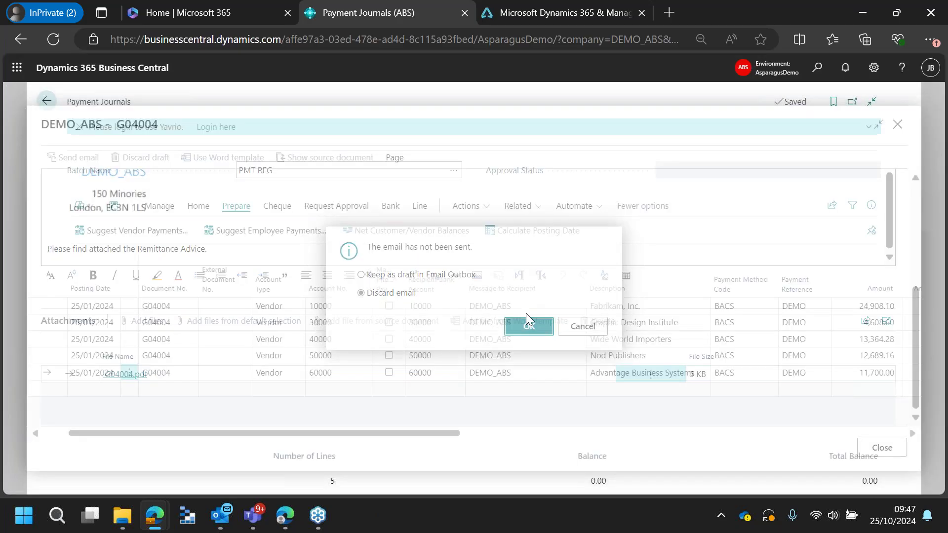
Export the suggested vendor payments to a bank payment file, allowing already exported lines to be exported again.
{"action": "left_click", "coordinate": [542, 97]}
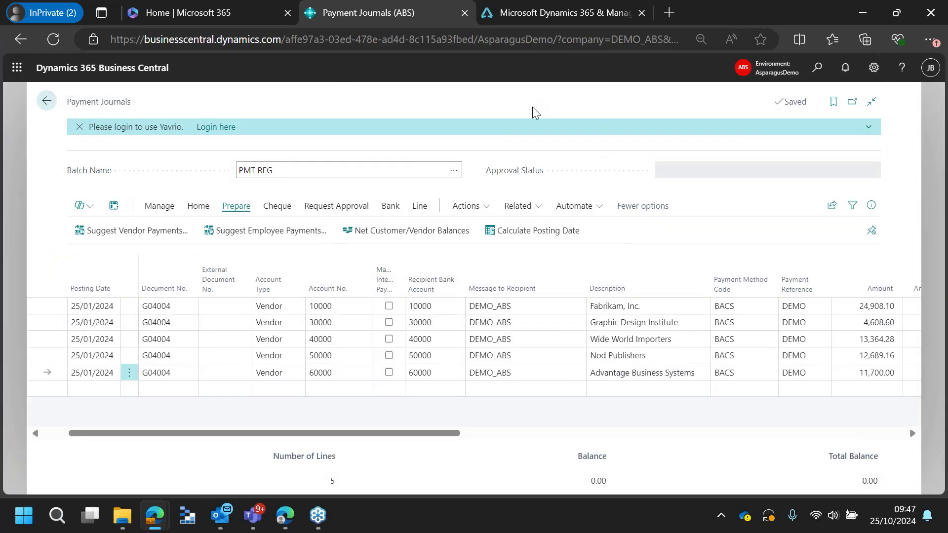
{"action": "mouse_move", "coordinate": [550, 275]}
{"action": "left_click", "coordinate": [390, 206]}
{"action": "left_click", "coordinate": [94, 231]}
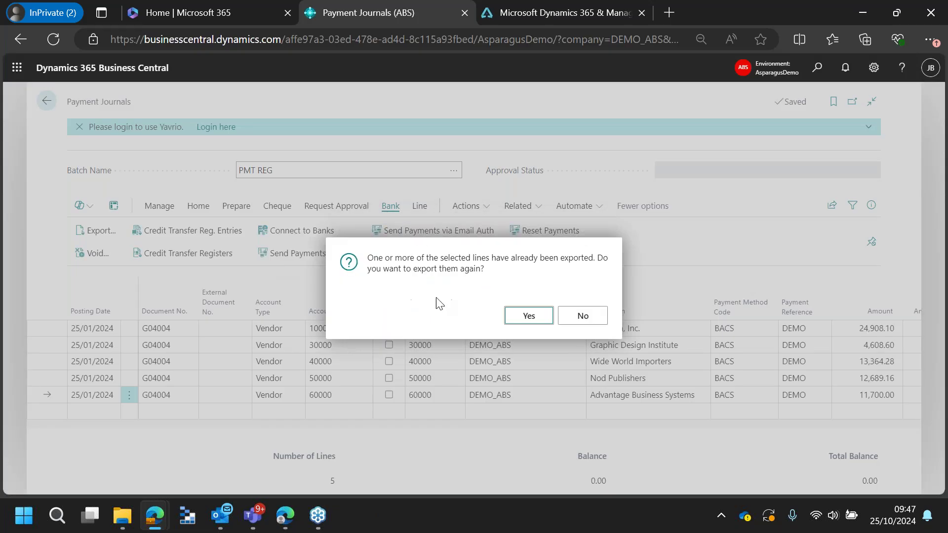
{"action": "left_click", "coordinate": [529, 316]}
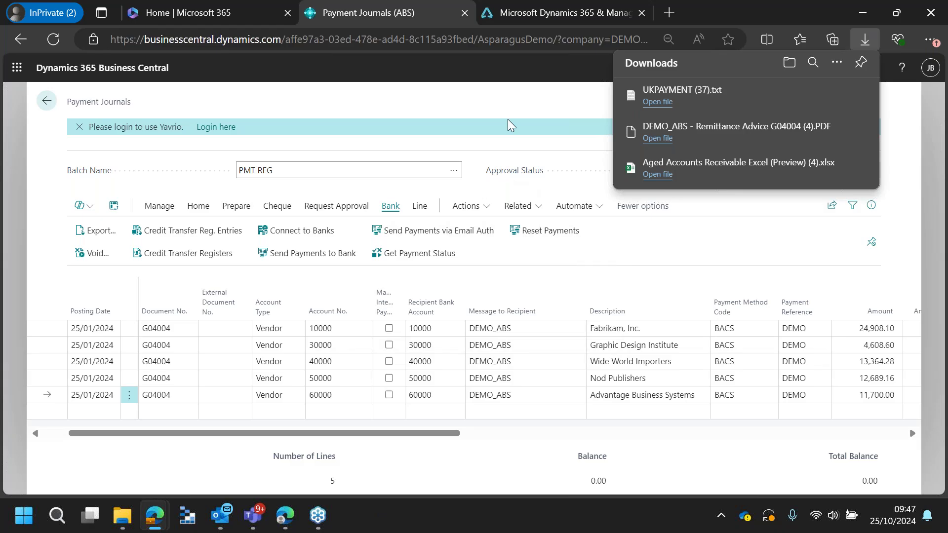
{"action": "left_click", "coordinate": [522, 108]}
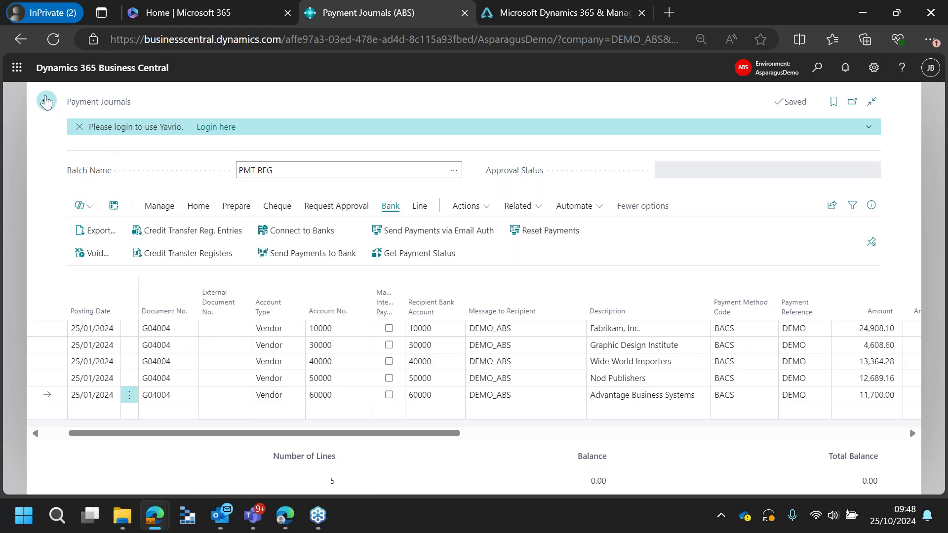
Leave Payment Journals and open the Bank Accounts list by searching for "ban acc".
{"action": "left_click", "coordinate": [47, 102]}
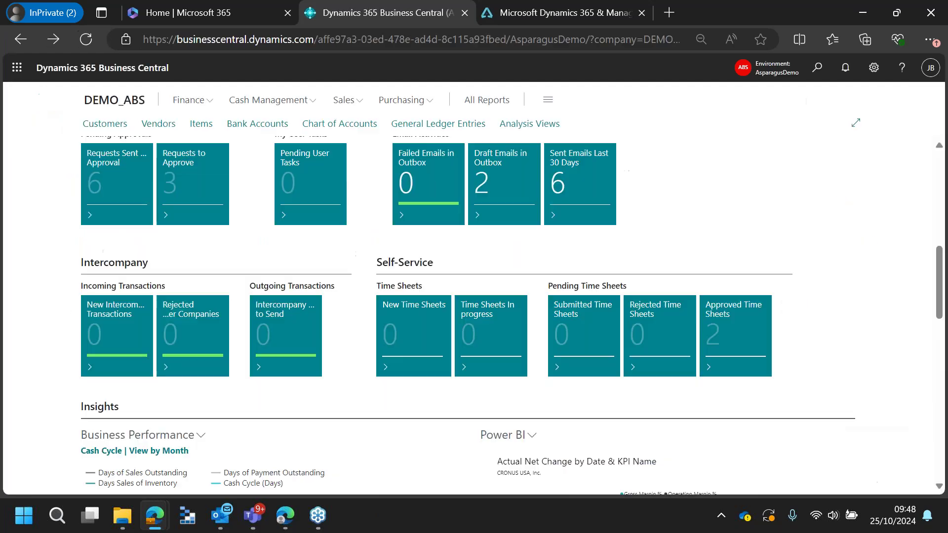
{"action": "left_click", "coordinate": [817, 70]}
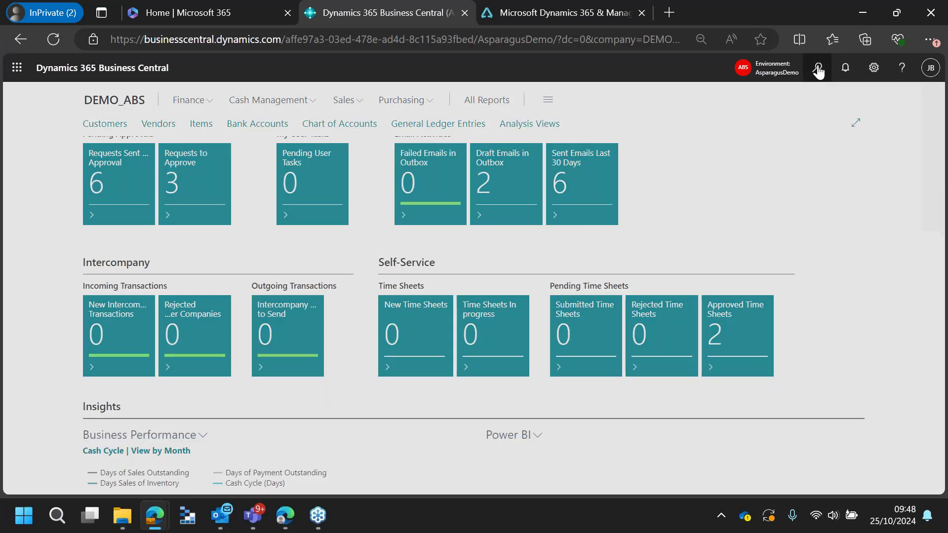
{"action": "type", "text": "ban acc"}
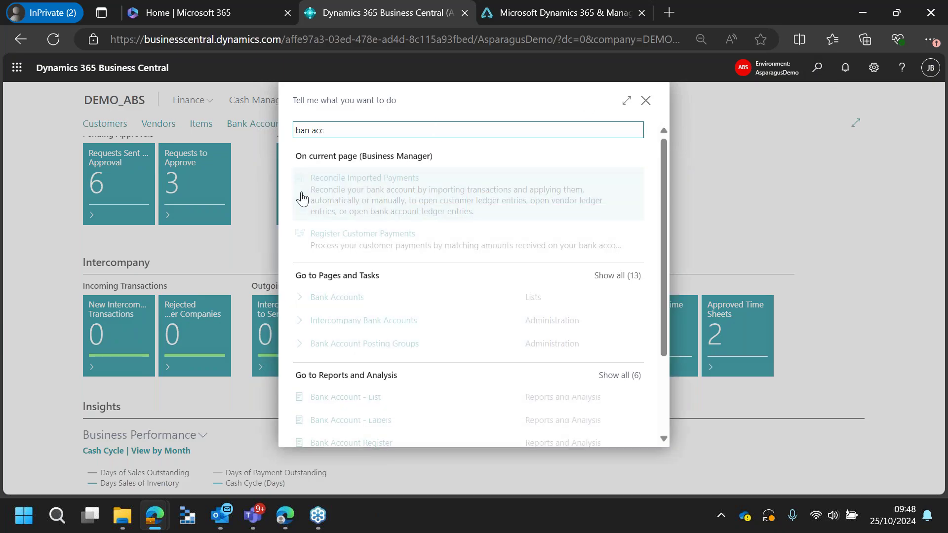
{"action": "left_click", "coordinate": [359, 276]}
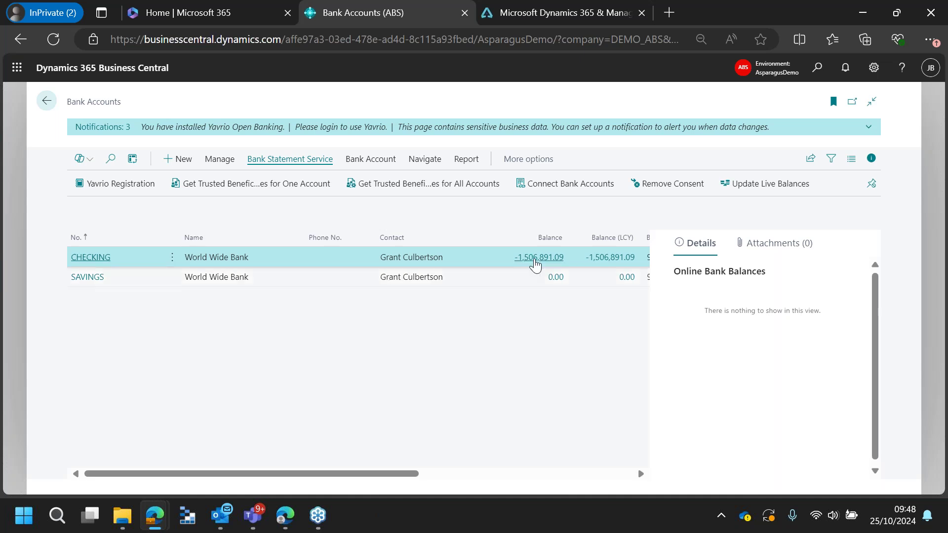
Inspect the bank account ledger entries behind the CHECKING account's balance, then return to the Bank Accounts list.
{"action": "left_click", "coordinate": [536, 257]}
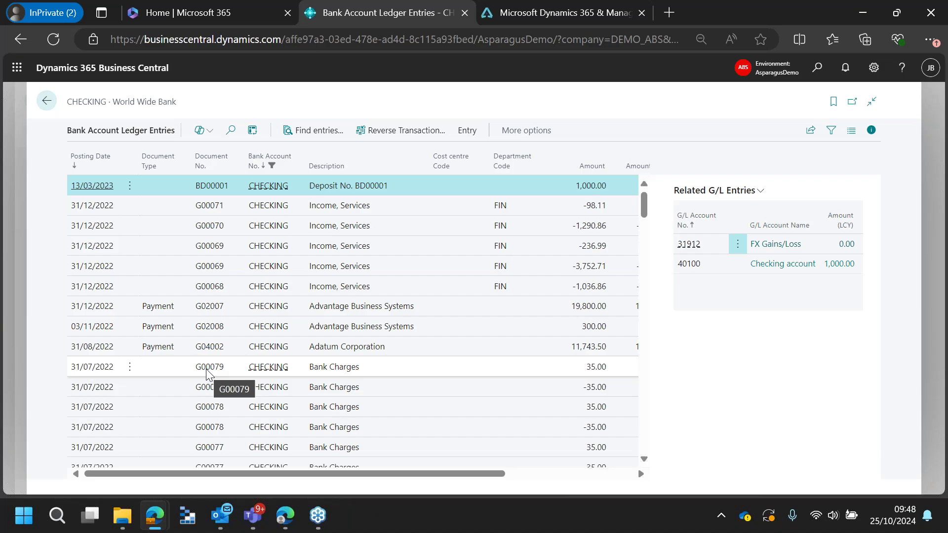
{"action": "left_click", "coordinate": [46, 103]}
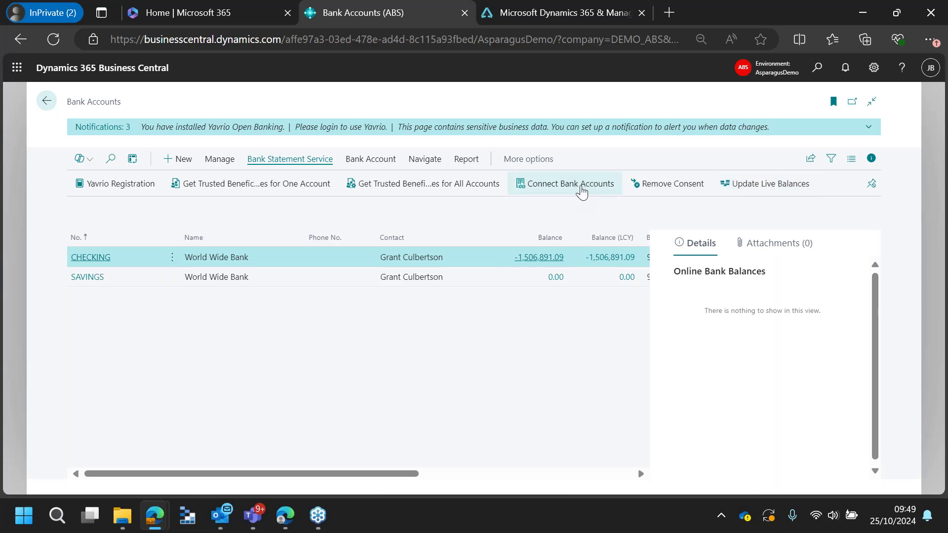
{"action": "mouse_move", "coordinate": [589, 210]}
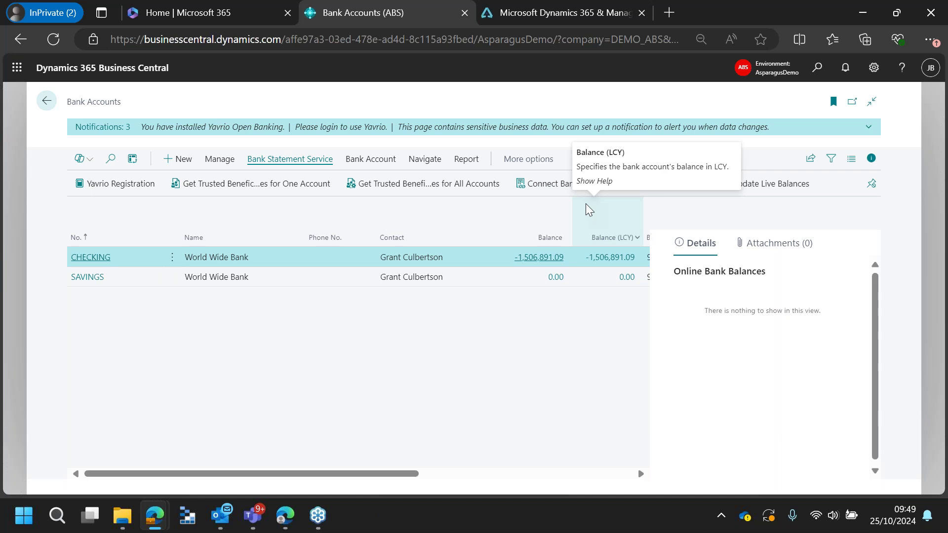
Leave Bank Accounts and open Bank Account Reconciliations by searching for "ban acc rec".
{"action": "left_click", "coordinate": [46, 101]}
{"action": "key", "text": "alt+q"}
{"action": "type", "text": "ban acc rec"}
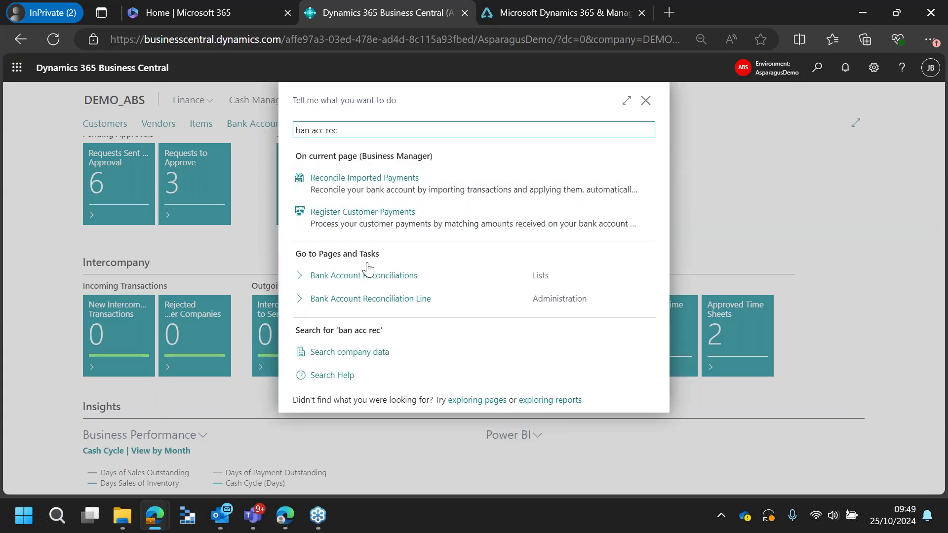
{"action": "left_click", "coordinate": [368, 275]}
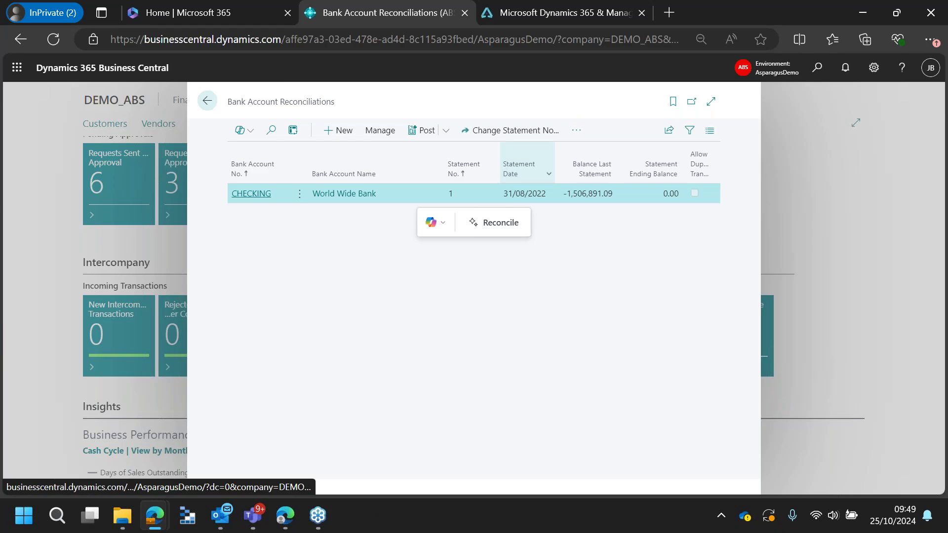
Open the CHECKING reconciliation for statement 1 and examine its statement lines, bank account ledger entries and balance totals.
{"action": "left_click", "coordinate": [253, 194]}
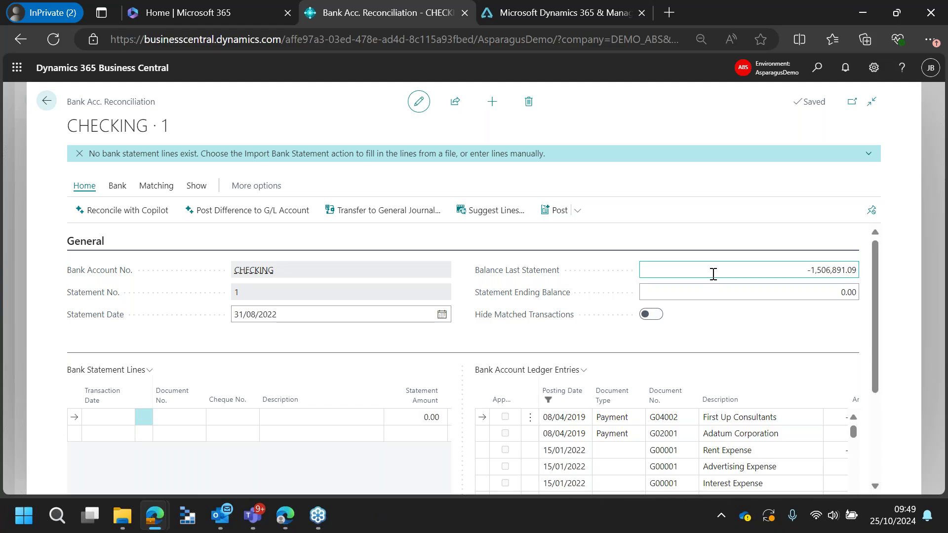
{"action": "scroll", "coordinate": [739, 346], "scroll_direction": "down", "scroll_amount": 1}
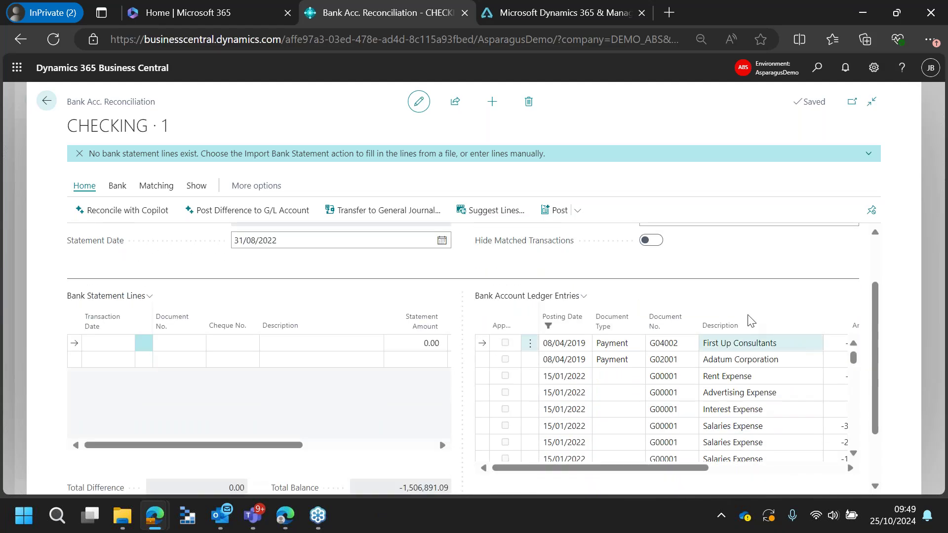
{"action": "left_click_drag", "start_coordinate": [872, 313], "coordinate": [872, 348]}
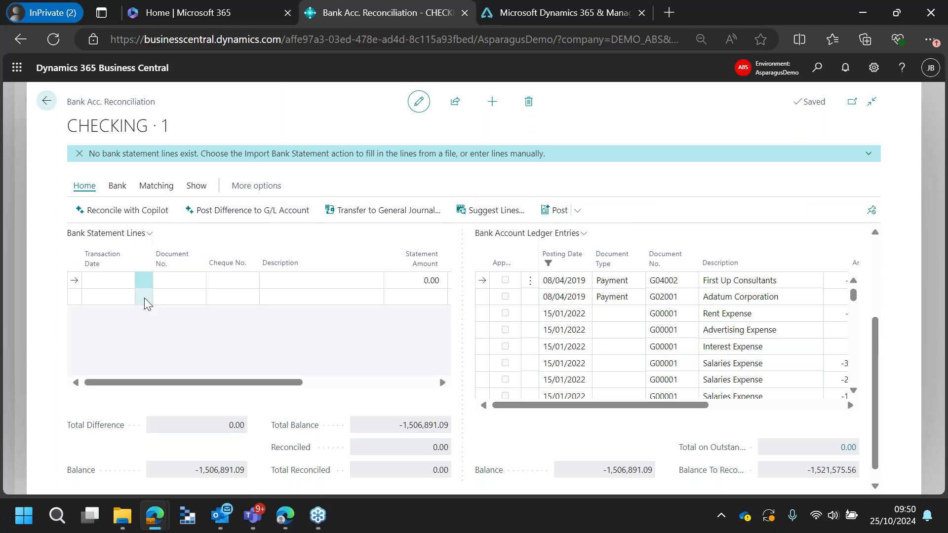
{"action": "scroll", "coordinate": [156, 312], "scroll_direction": "up", "scroll_amount": 2}
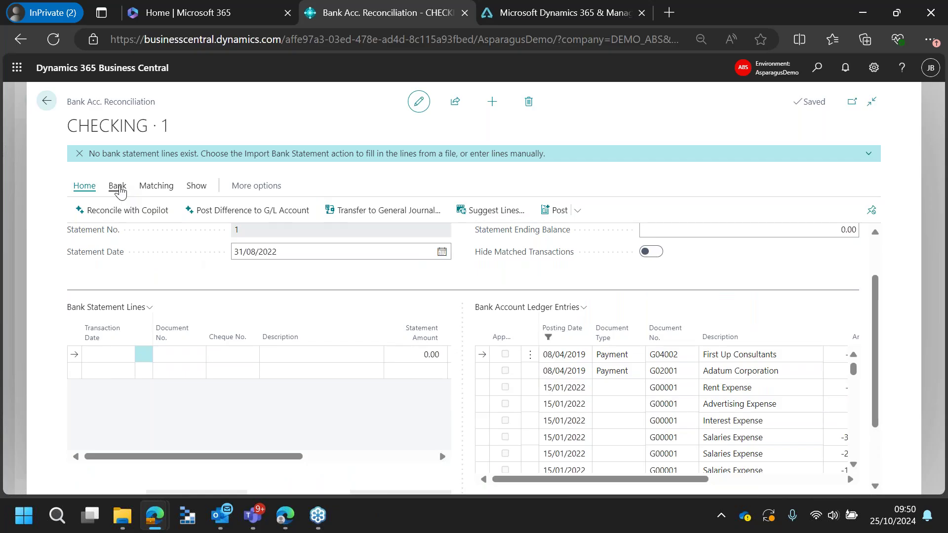
Import the bank statement file "Sample_Bank Statement Import USE.csv" into the CHECKING reconciliation.
{"action": "left_click", "coordinate": [118, 190]}
{"action": "left_click", "coordinate": [132, 209]}
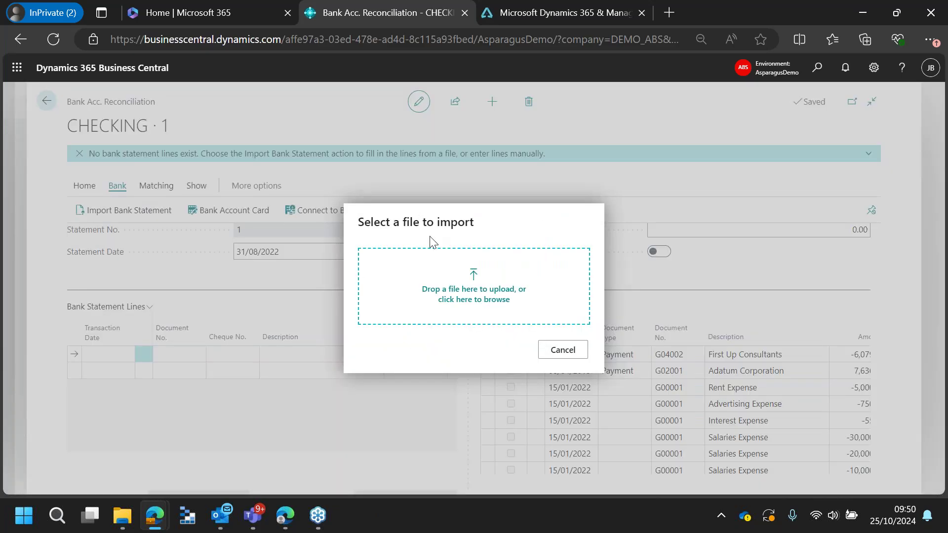
{"action": "left_click", "coordinate": [450, 287]}
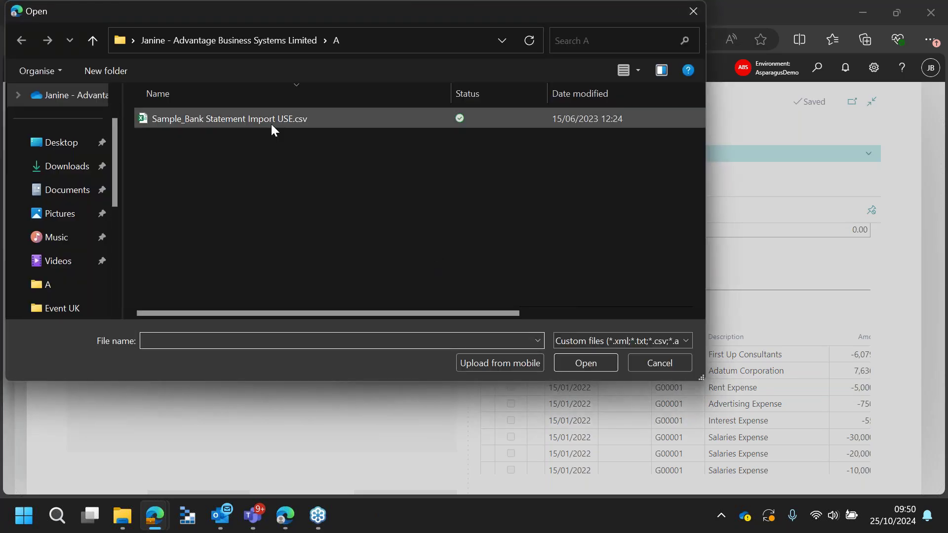
{"action": "left_click", "coordinate": [271, 121]}
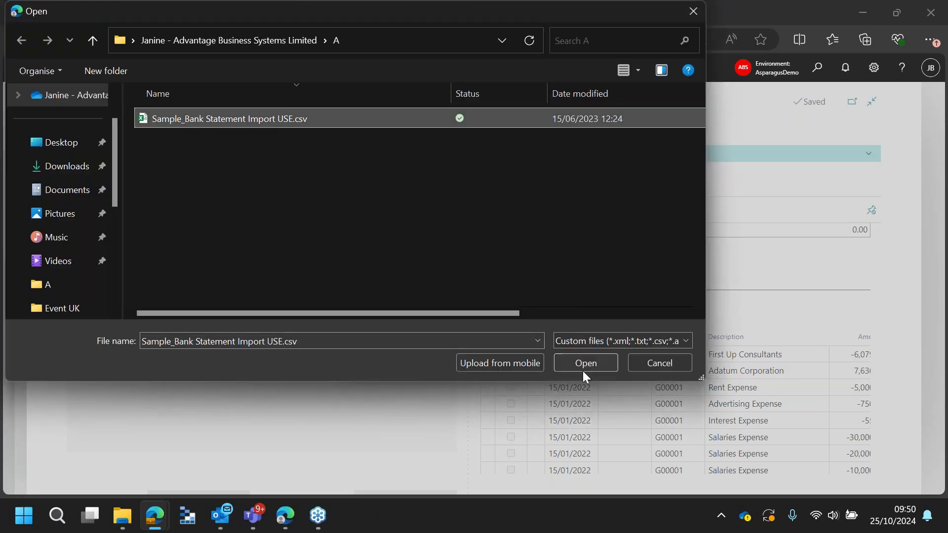
{"action": "left_click", "coordinate": [582, 365]}
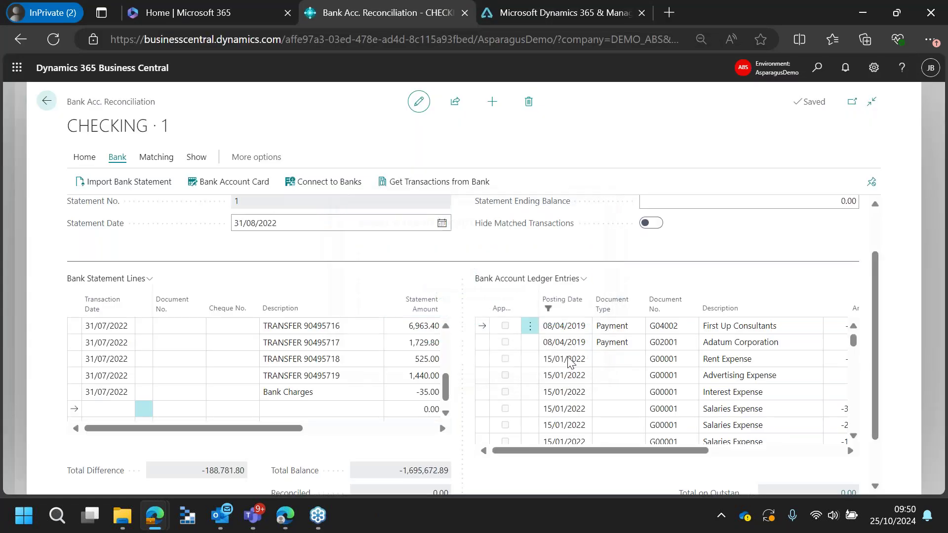
{"action": "left_click", "coordinate": [355, 395]}
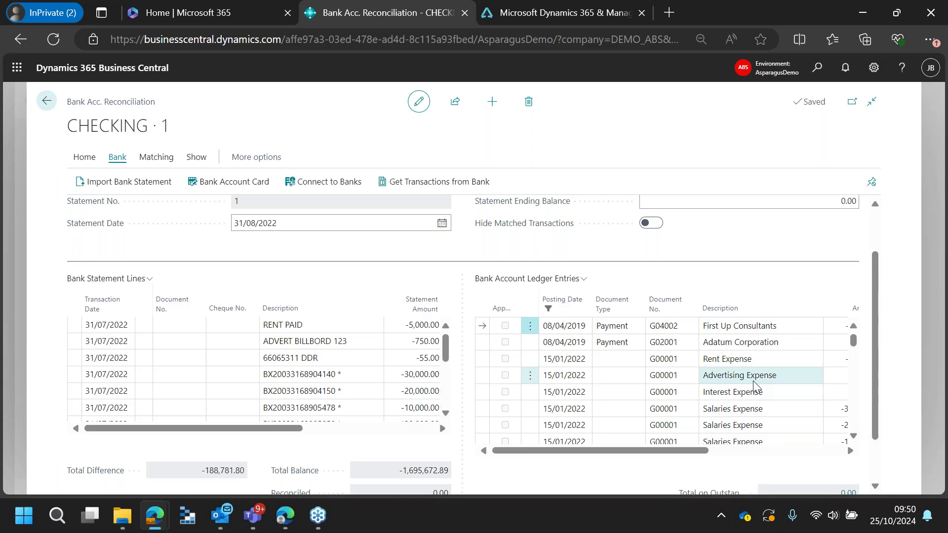
{"action": "left_click_drag", "start_coordinate": [641, 450], "coordinate": [772, 447]}
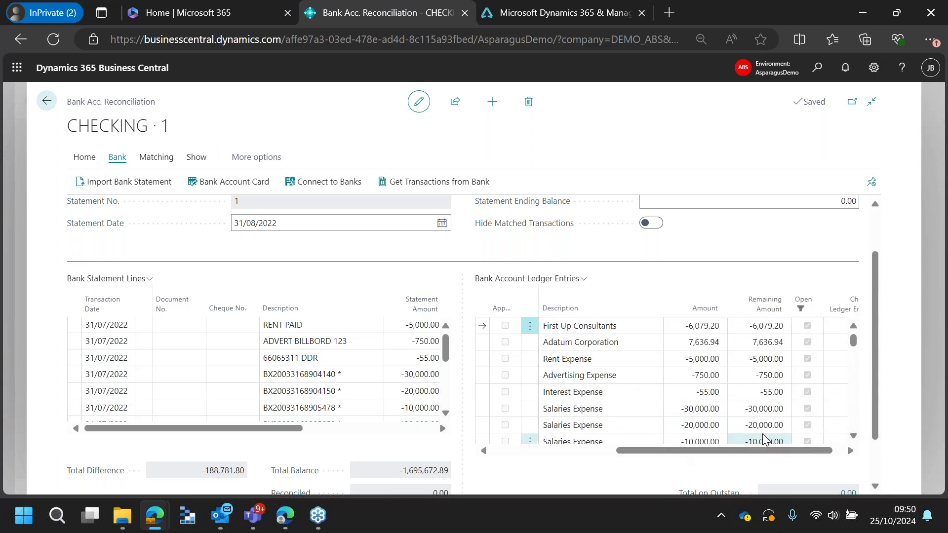
{"action": "scroll", "coordinate": [741, 420], "scroll_direction": "down", "scroll_amount": 3}
{"action": "left_click", "coordinate": [700, 401]}
{"action": "left_click", "coordinate": [316, 395]}
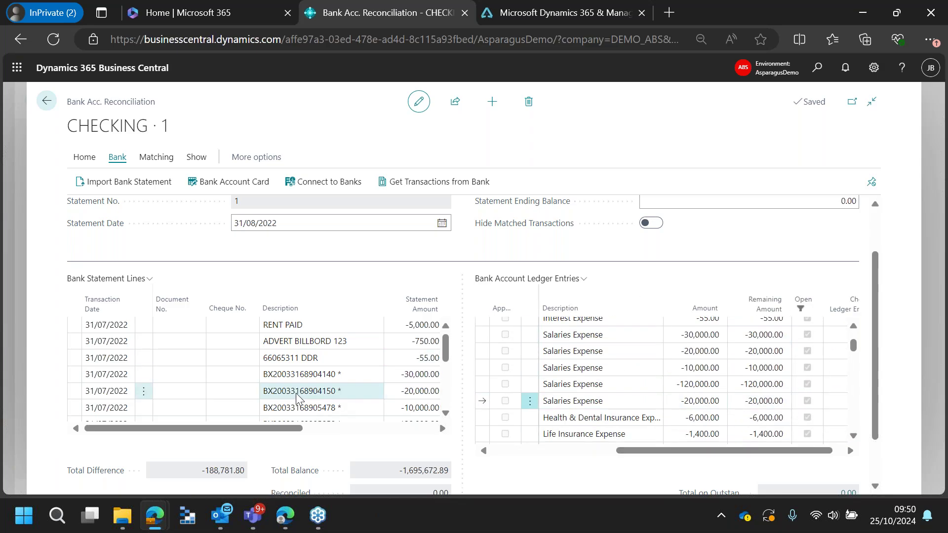
{"action": "left_click", "coordinate": [316, 395]}
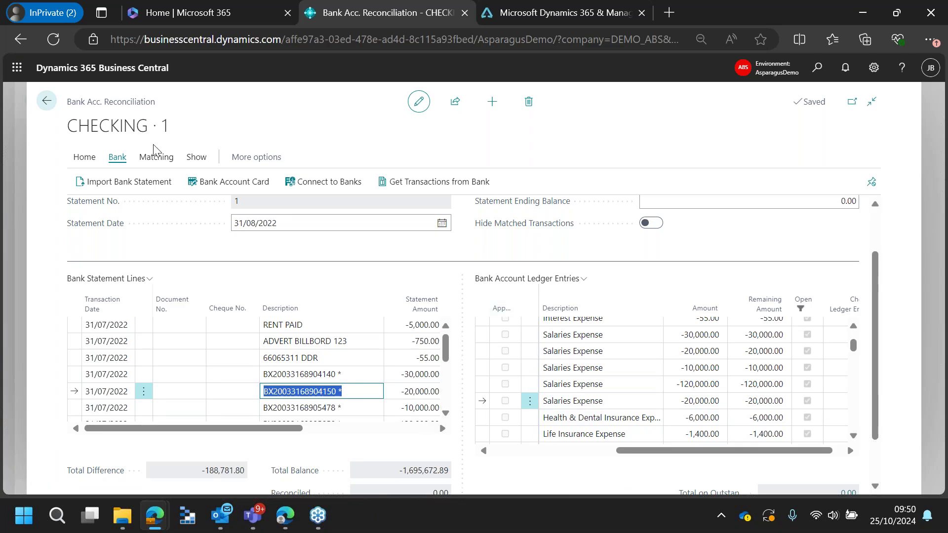
{"action": "left_click", "coordinate": [156, 156]}
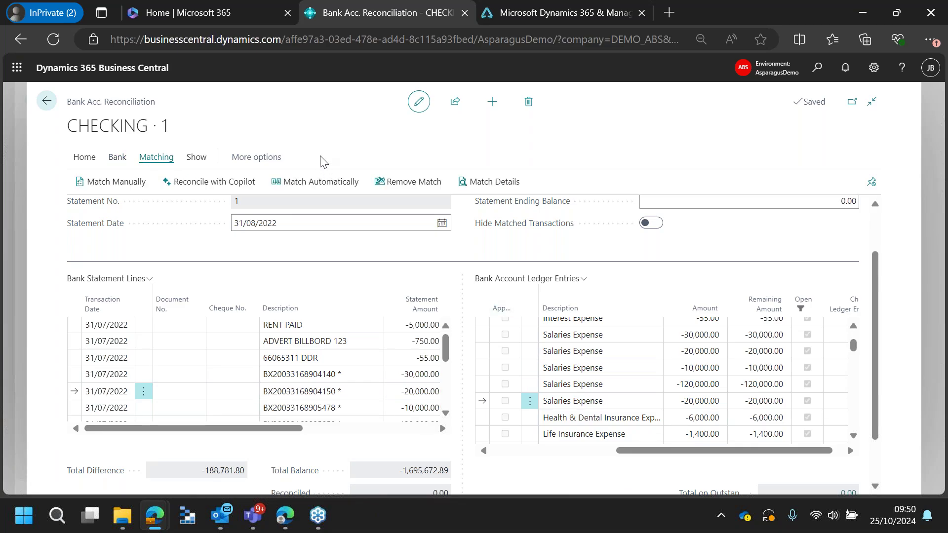
{"action": "left_click", "coordinate": [142, 183]}
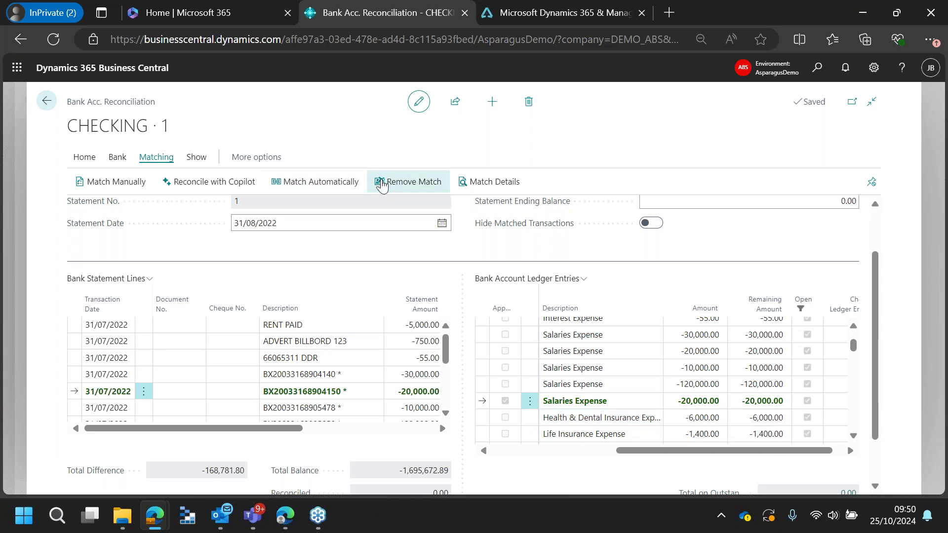
{"action": "left_click", "coordinate": [387, 183]}
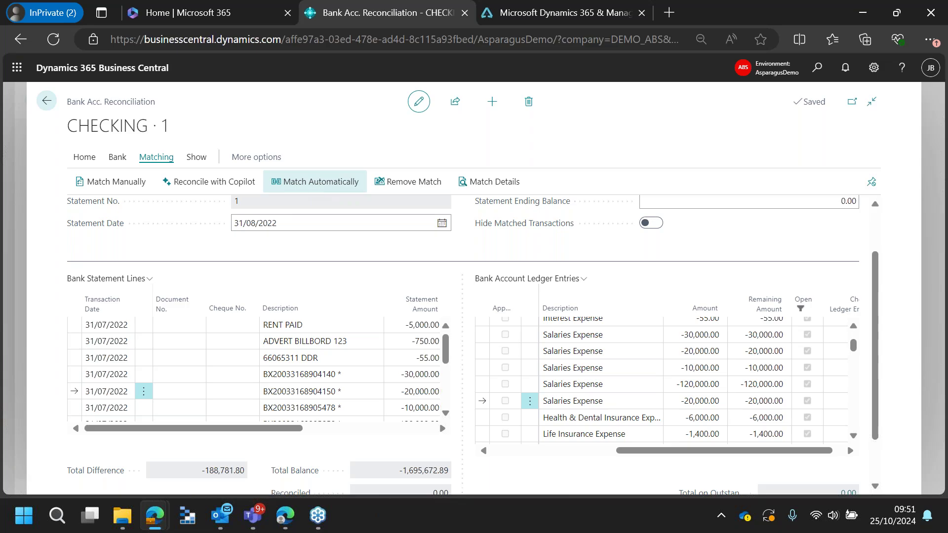
Match the statement lines with the bank account ledger entries automatically, using a transaction date tolerance of 3 days.
{"action": "left_click", "coordinate": [319, 181]}
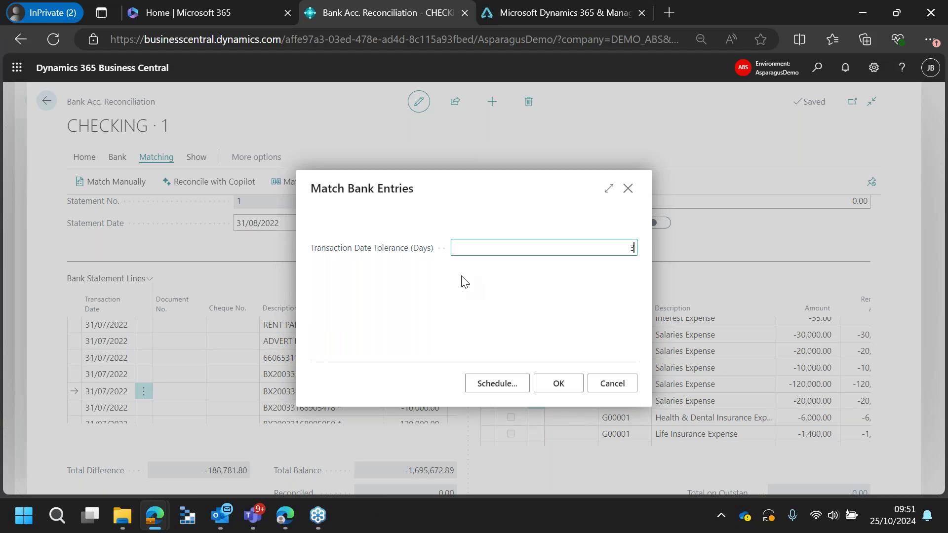
{"action": "left_click", "coordinate": [560, 388]}
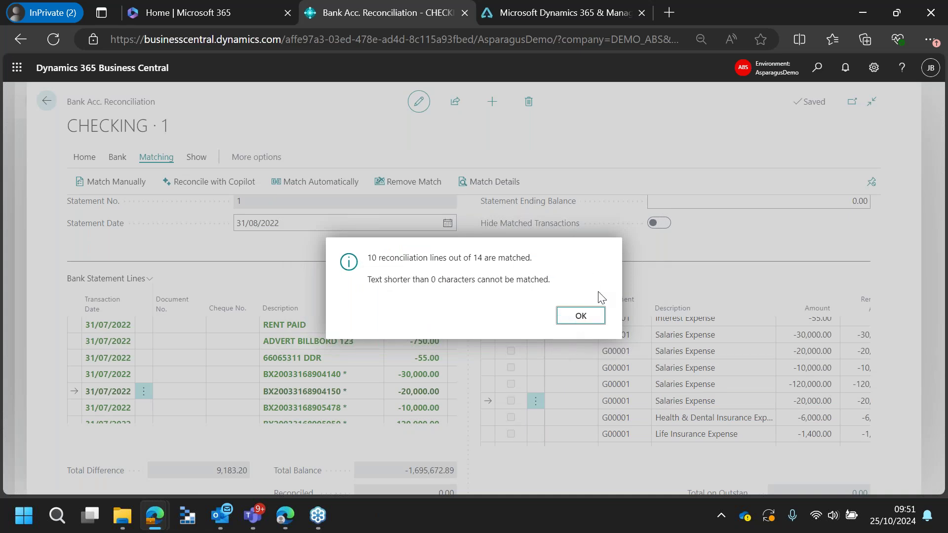
{"action": "left_click", "coordinate": [581, 322]}
Examine which statement lines are still unmatched and compare them with the posting dates of the July 2022 ledger entries.
{"action": "scroll", "coordinate": [306, 364], "scroll_direction": "down", "scroll_amount": 3}
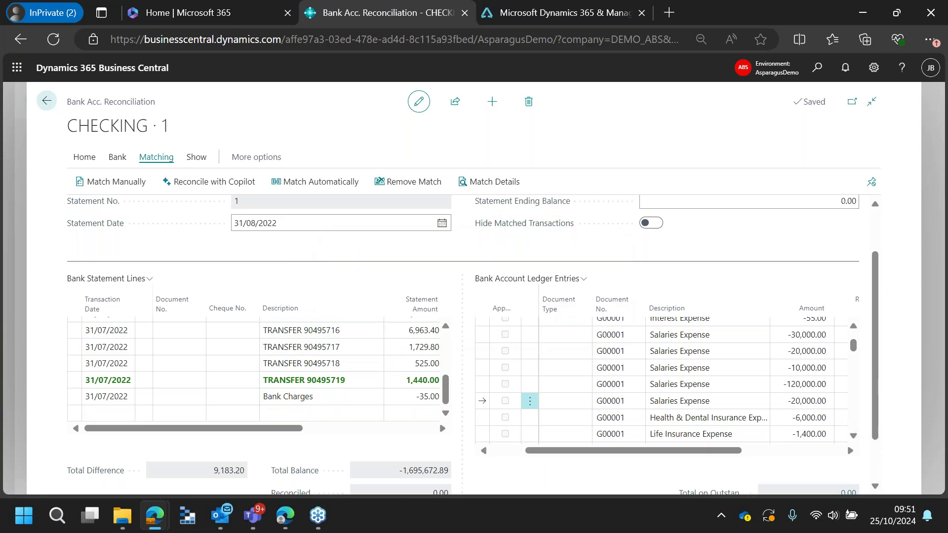
{"action": "scroll", "coordinate": [222, 366], "scroll_direction": "up", "scroll_amount": 2}
{"action": "scroll", "coordinate": [204, 367], "scroll_direction": "down", "scroll_amount": 1}
{"action": "scroll", "coordinate": [203, 366], "scroll_direction": "down", "scroll_amount": 1}
{"action": "left_click", "coordinate": [123, 330]}
{"action": "scroll", "coordinate": [712, 382], "scroll_direction": "up", "scroll_amount": 2}
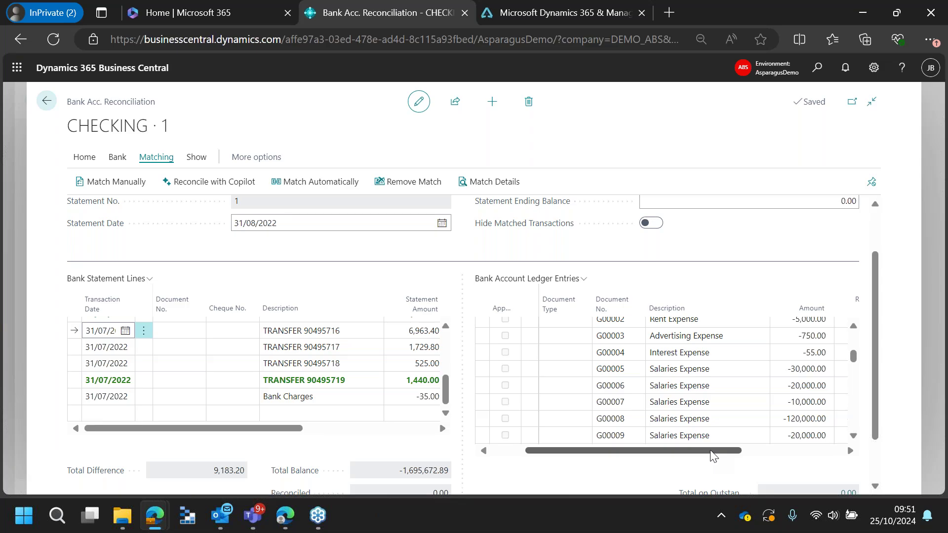
{"action": "left_click_drag", "start_coordinate": [691, 455], "coordinate": [613, 455]}
{"action": "scroll", "coordinate": [614, 402], "scroll_direction": "down", "scroll_amount": 10}
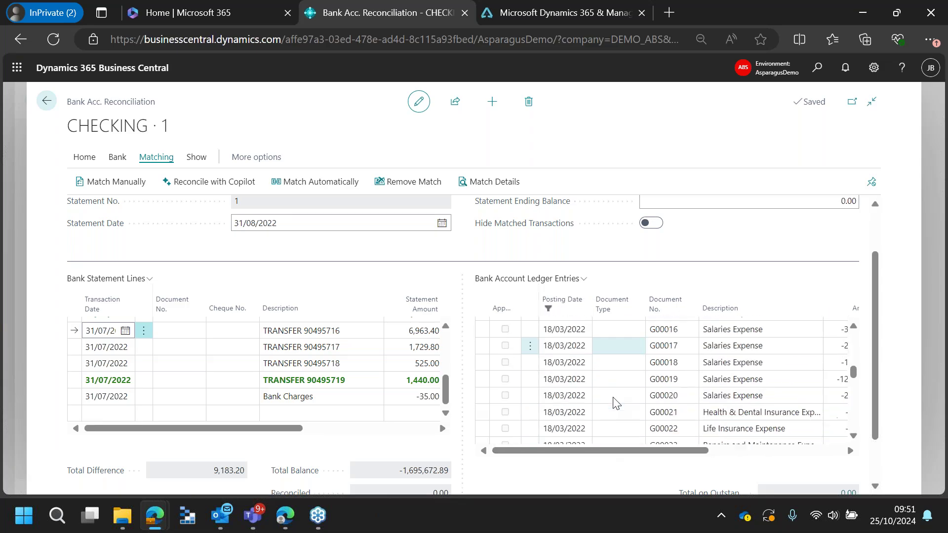
{"action": "scroll", "coordinate": [614, 402], "scroll_direction": "down", "scroll_amount": 10}
{"action": "scroll", "coordinate": [614, 402], "scroll_direction": "up", "scroll_amount": 2}
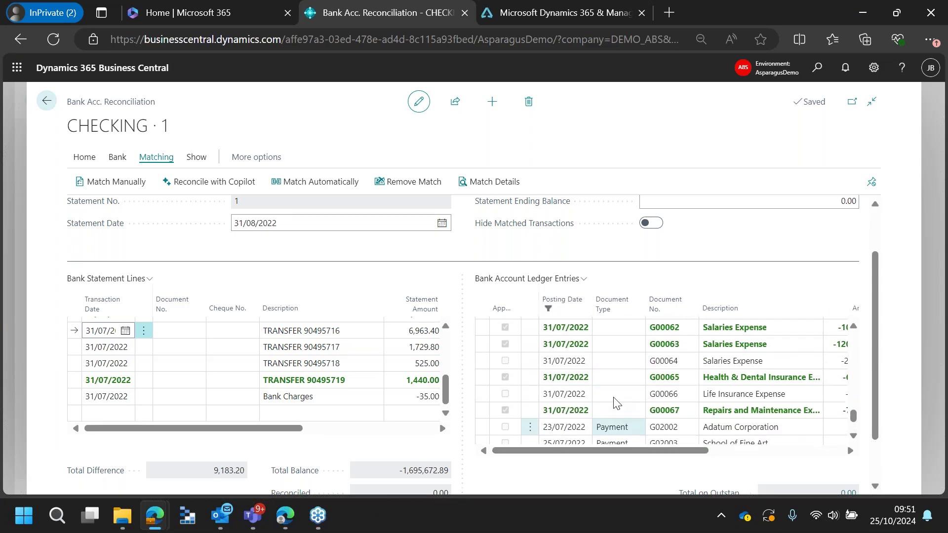
{"action": "scroll", "coordinate": [616, 402], "scroll_direction": "down", "scroll_amount": 3}
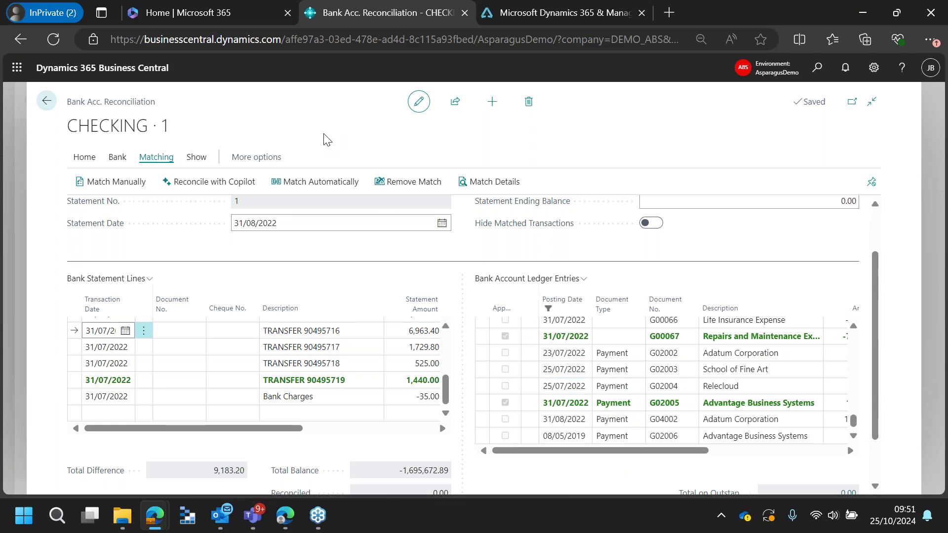
Rerun the automatic matching with a wider transaction date tolerance, overwriting the existing matches.
{"action": "left_click", "coordinate": [309, 187]}
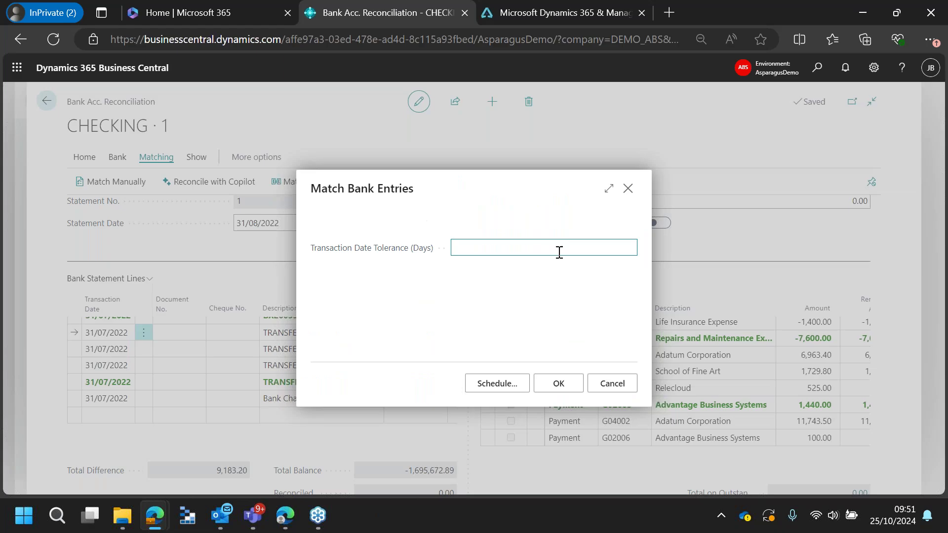
{"action": "left_click", "coordinate": [563, 380]}
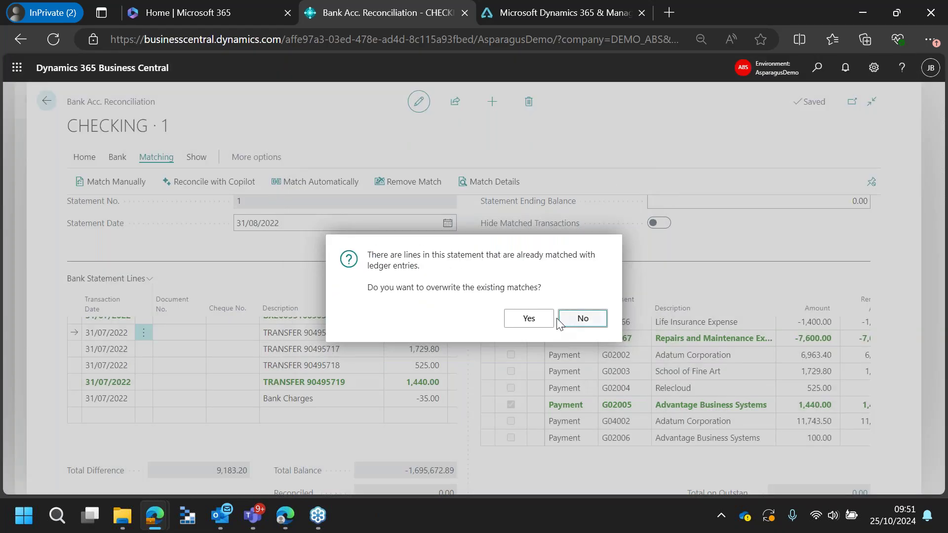
{"action": "left_click", "coordinate": [529, 318]}
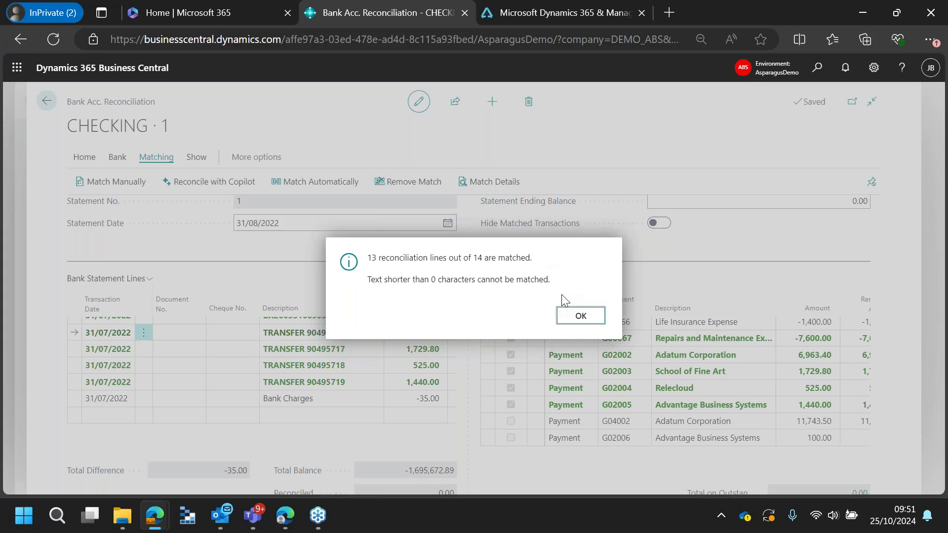
{"action": "left_click", "coordinate": [576, 320]}
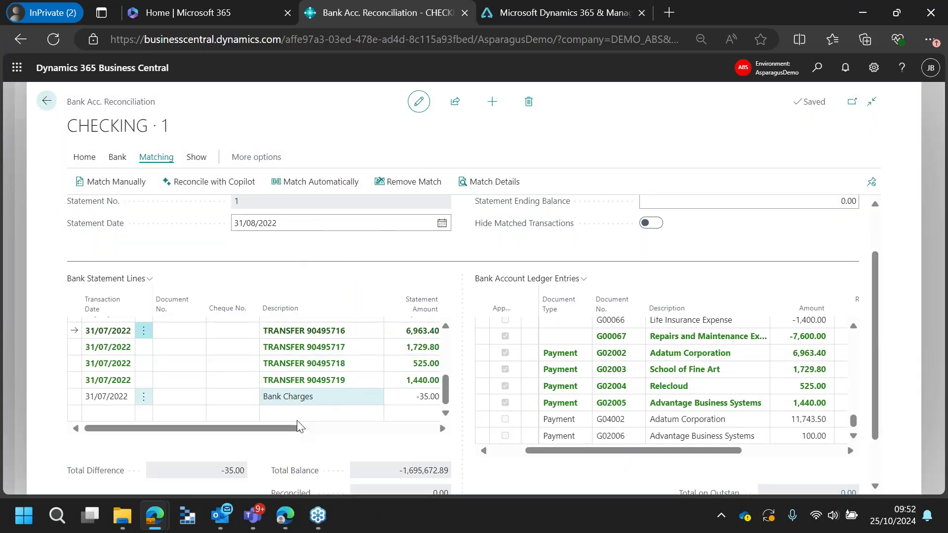
Transfer the unmatched Bank Charges statement line to the general journal, using template GENERAL and batch DEFAULT.
{"action": "left_click", "coordinate": [314, 397]}
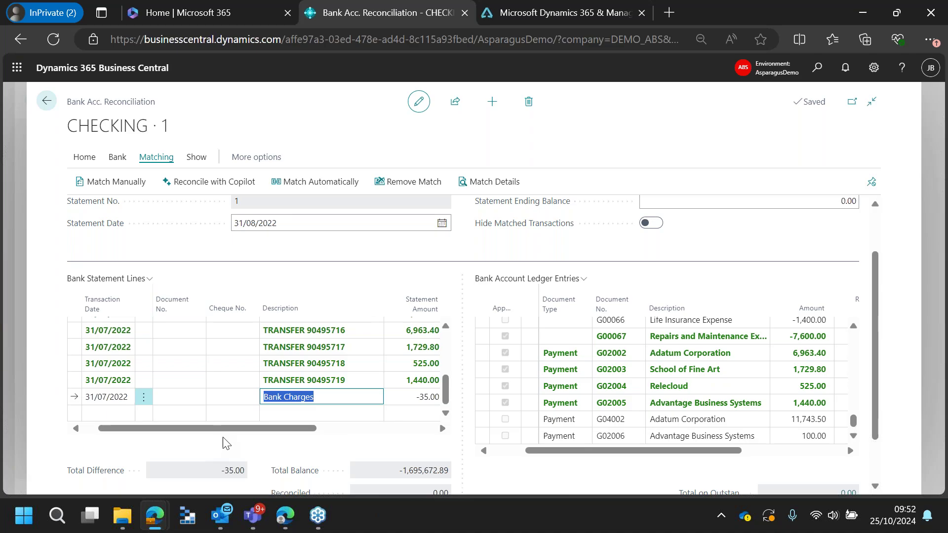
{"action": "left_click", "coordinate": [311, 393]}
{"action": "left_click", "coordinate": [311, 380]}
{"action": "key", "text": "Down"}
{"action": "left_click", "coordinate": [117, 159]}
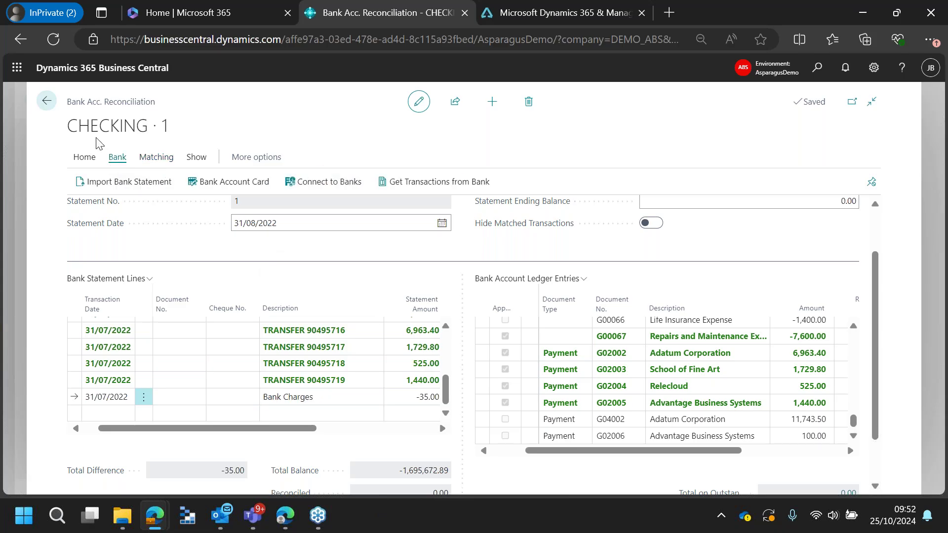
{"action": "left_click", "coordinate": [85, 157]}
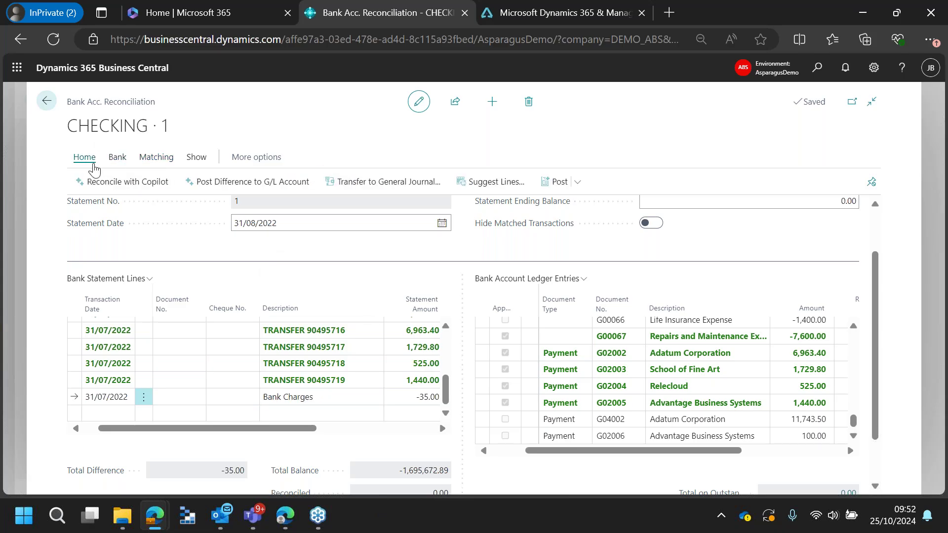
{"action": "left_click", "coordinate": [332, 183]}
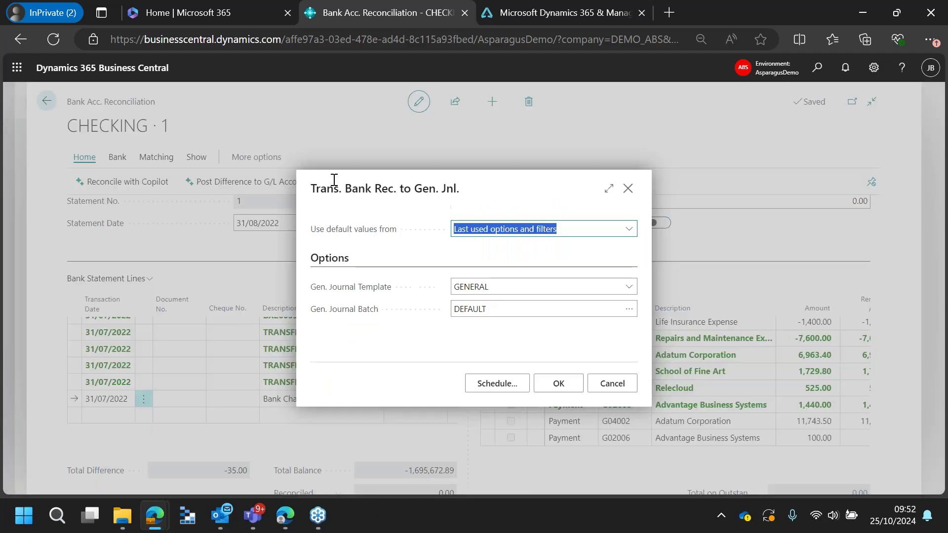
{"action": "left_click", "coordinate": [564, 386]}
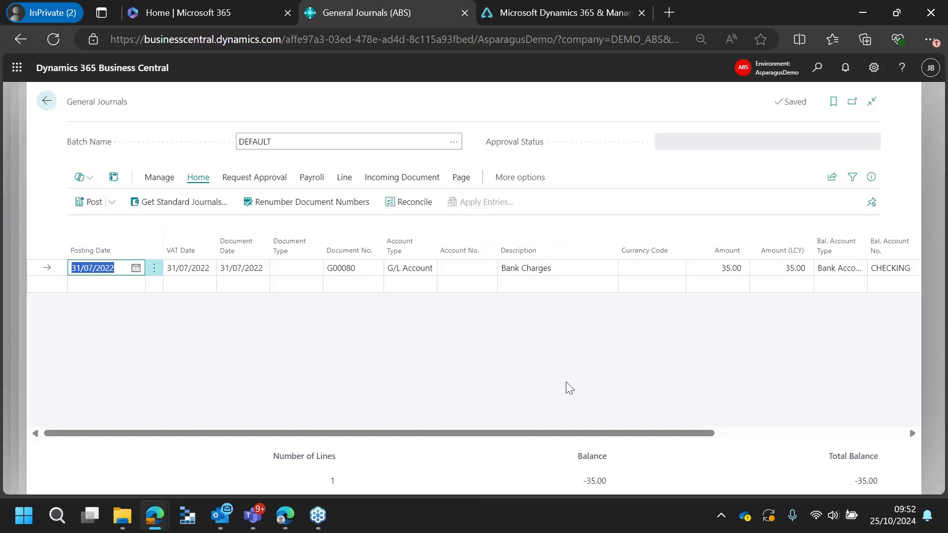
Assign G/L account 30400 Bank Charges and Fees to the Bank Charges journal line and post the journal.
{"action": "left_click_drag", "start_coordinate": [479, 438], "coordinate": [528, 435]}
{"action": "left_click", "coordinate": [485, 268]}
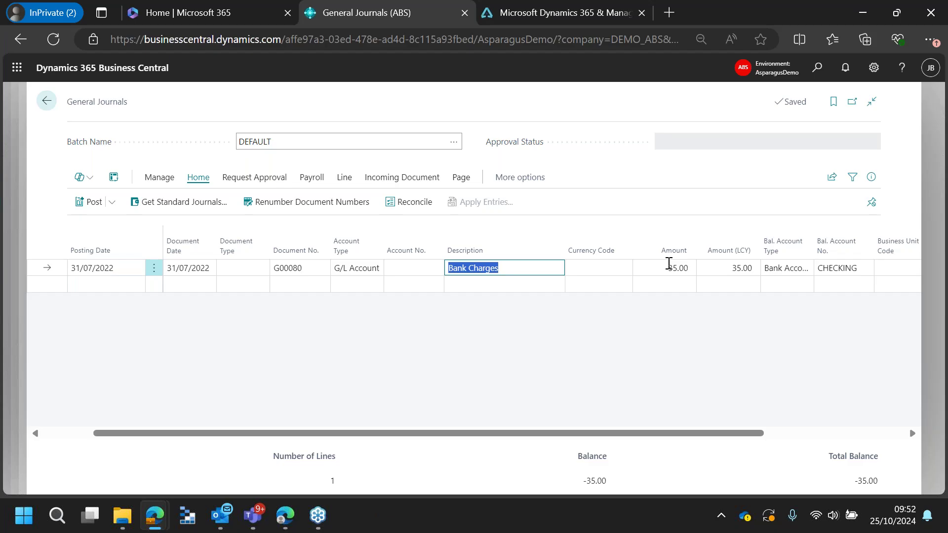
{"action": "left_click", "coordinate": [669, 263]}
{"action": "left_click_drag", "start_coordinate": [652, 438], "coordinate": [706, 437]}
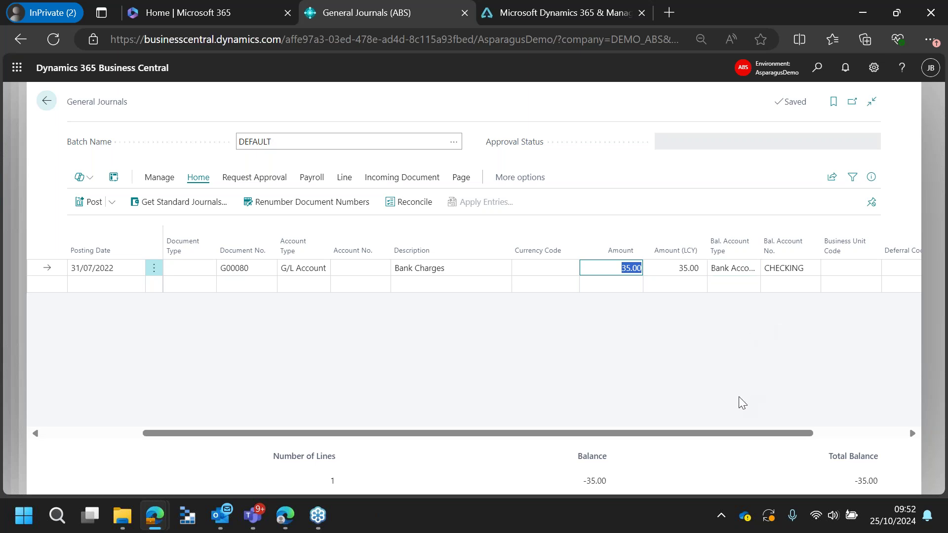
{"action": "left_click_drag", "start_coordinate": [669, 434], "coordinate": [575, 434]}
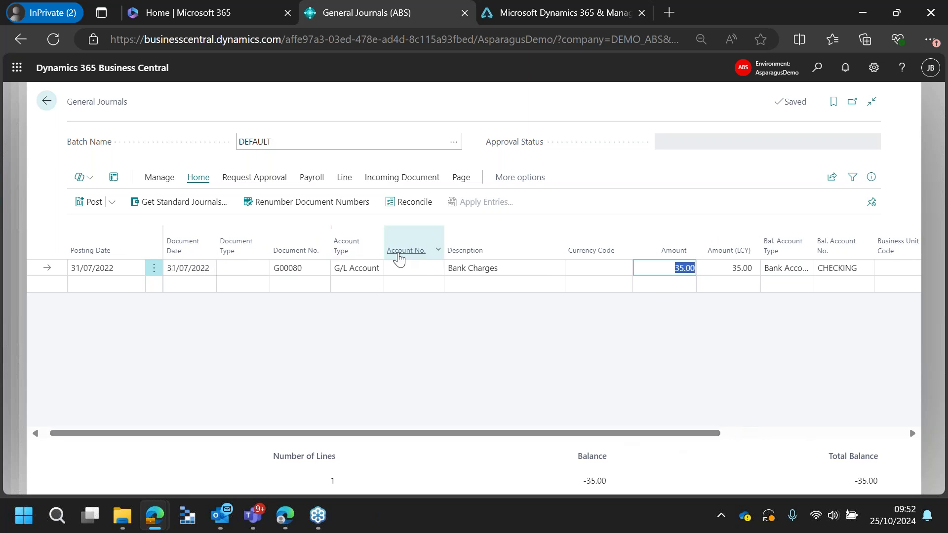
{"action": "left_click", "coordinate": [400, 266]}
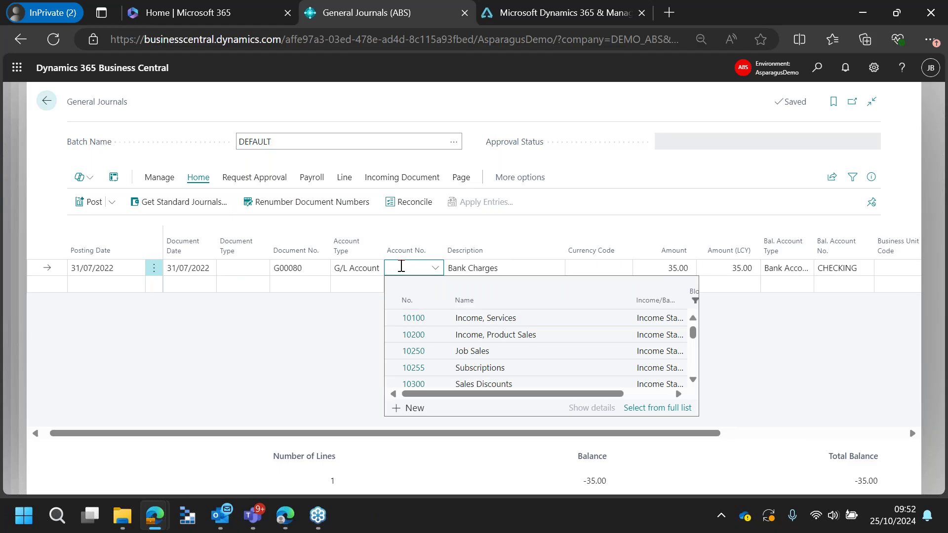
{"action": "type", "text": "bank"}
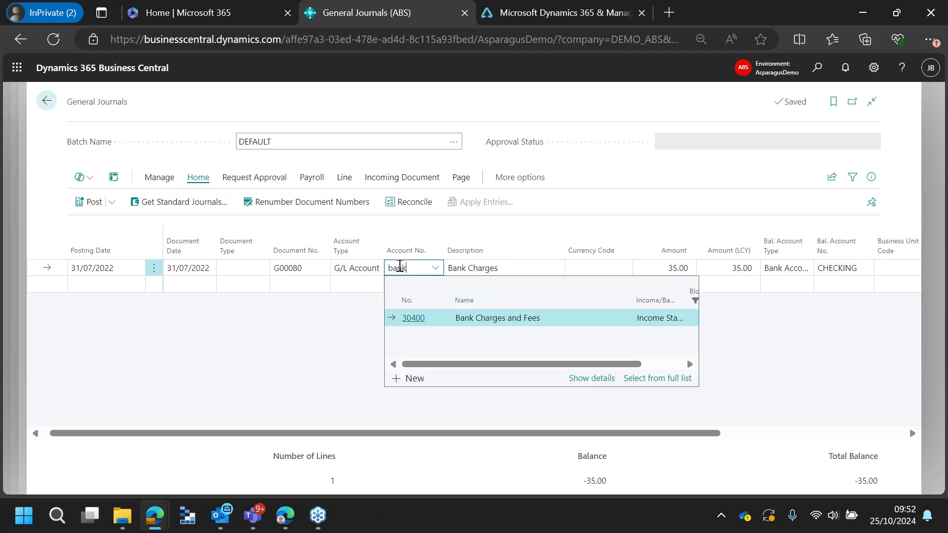
{"action": "left_click", "coordinate": [493, 319]}
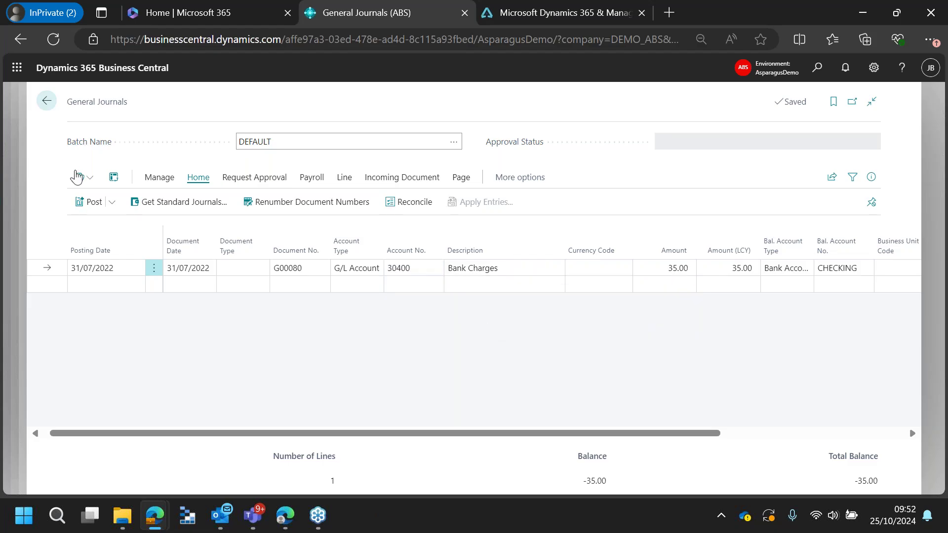
{"action": "left_click", "coordinate": [89, 203]}
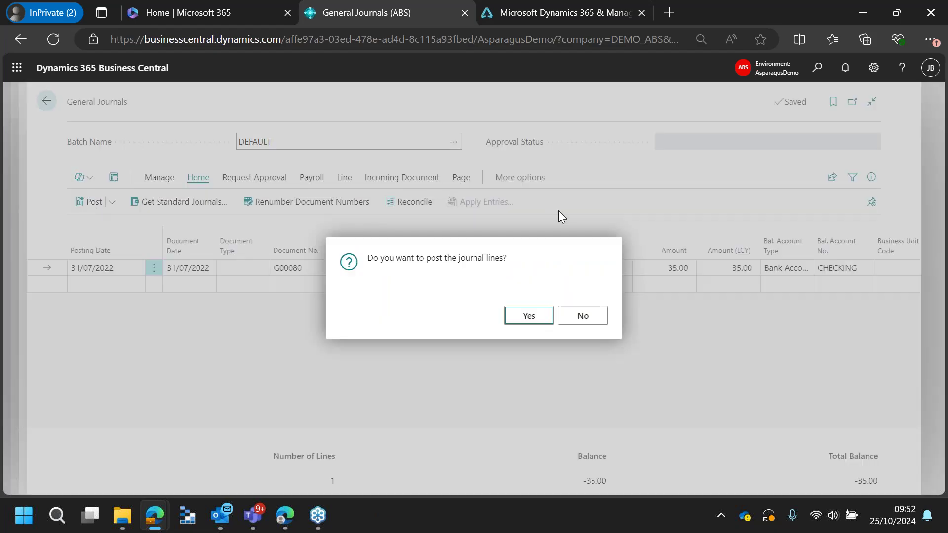
{"action": "left_click", "coordinate": [531, 315]}
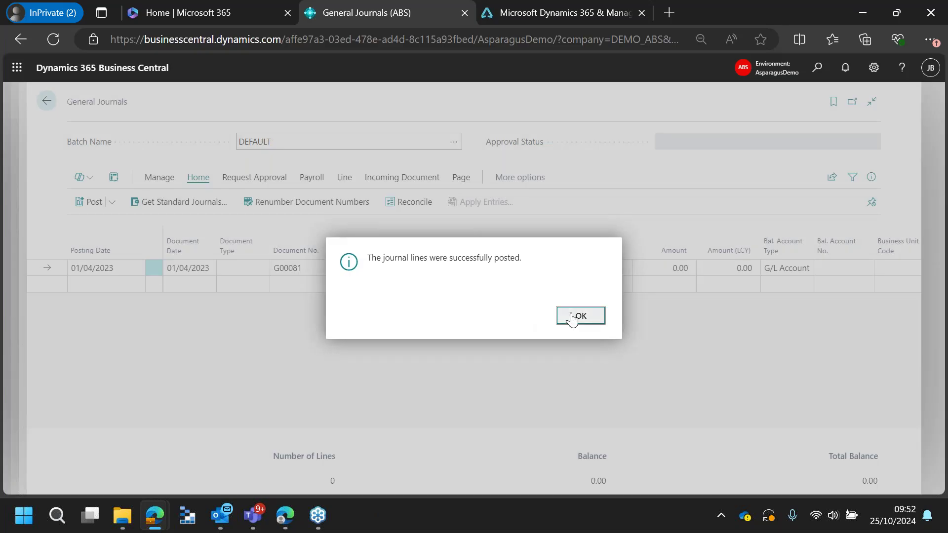
Return to the CHECKING reconciliation and check the Bank Charges statement line against its bank account ledger entry.
{"action": "left_click", "coordinate": [572, 316]}
{"action": "key", "text": "Escape"}
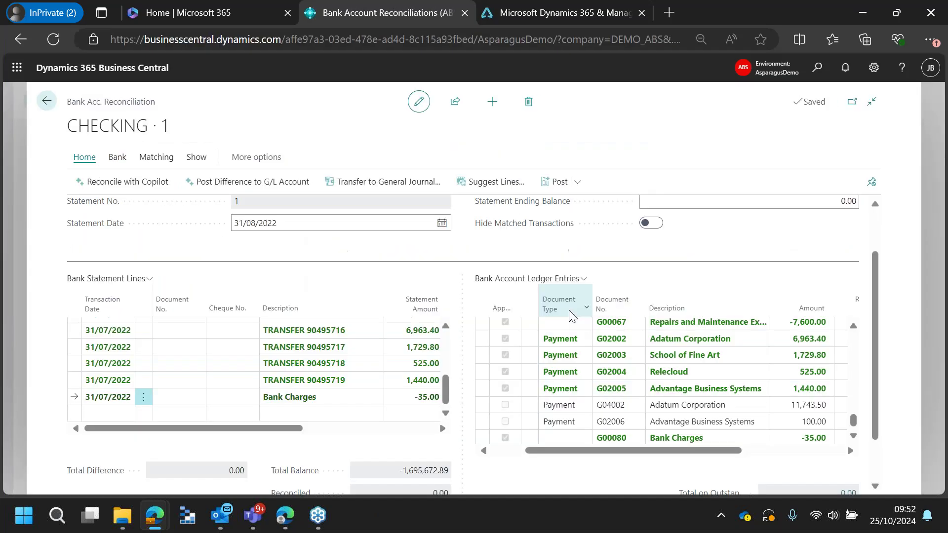
{"action": "left_click", "coordinate": [332, 397]}
{"action": "left_click", "coordinate": [701, 437]}
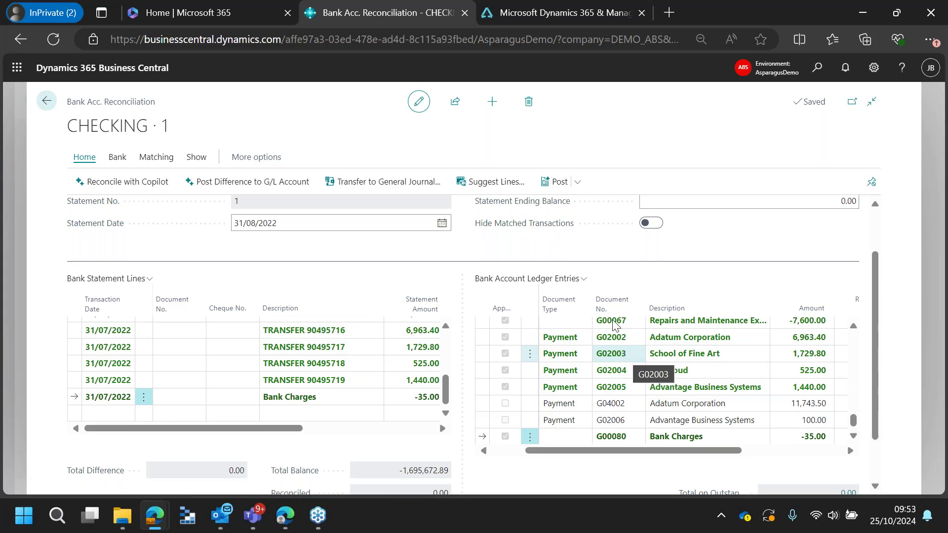
Preview the test report for the CHECKING reconciliation, statement 1, review its lines, and leave the reconciliation pages.
{"action": "left_click", "coordinate": [577, 182]}
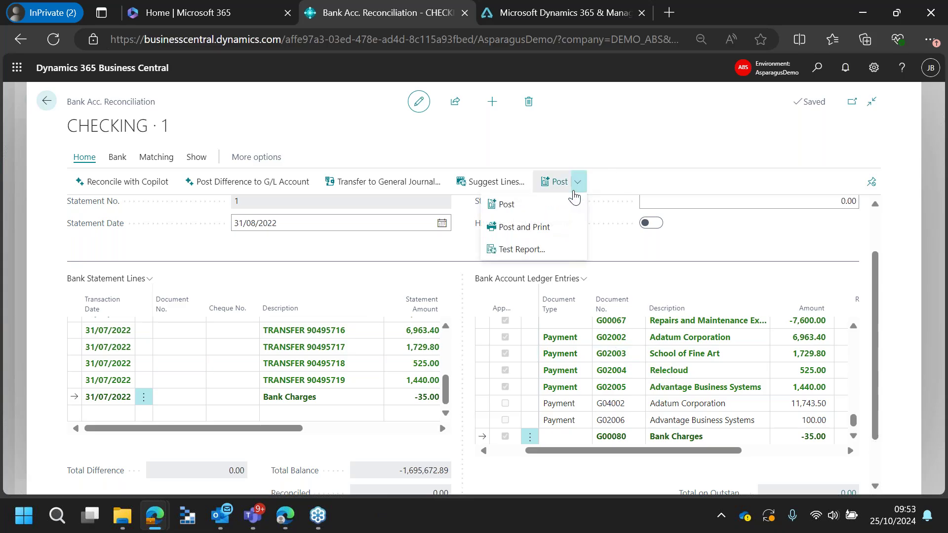
{"action": "left_click", "coordinate": [519, 248]}
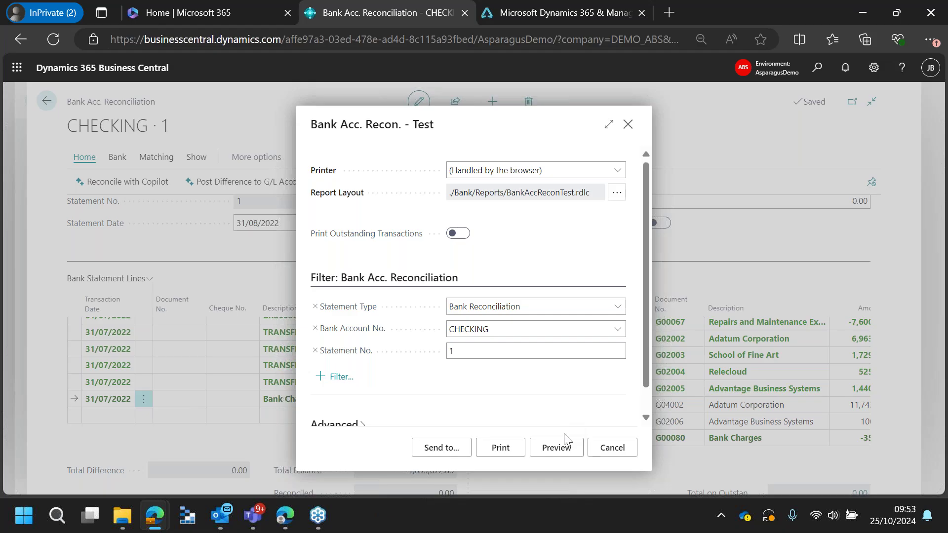
{"action": "left_click", "coordinate": [564, 444]}
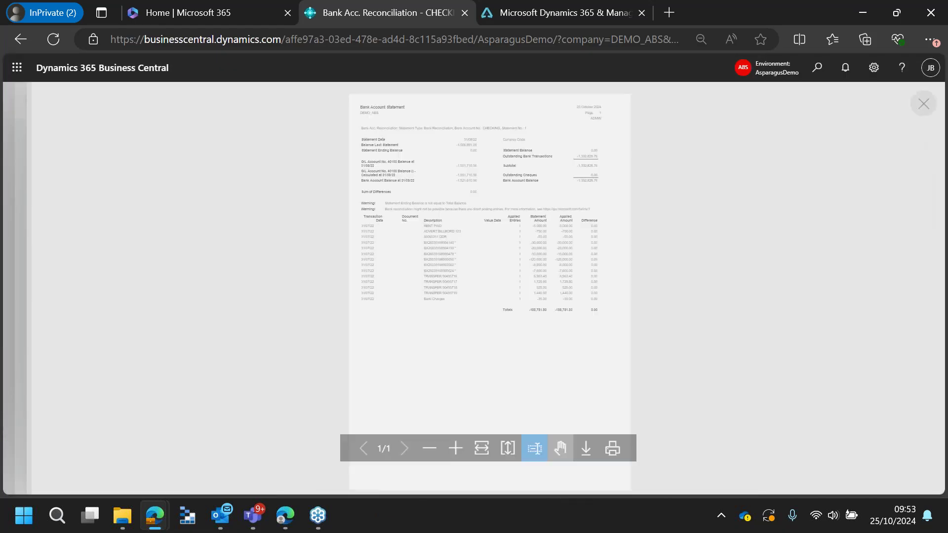
{"action": "left_click", "coordinate": [490, 453]}
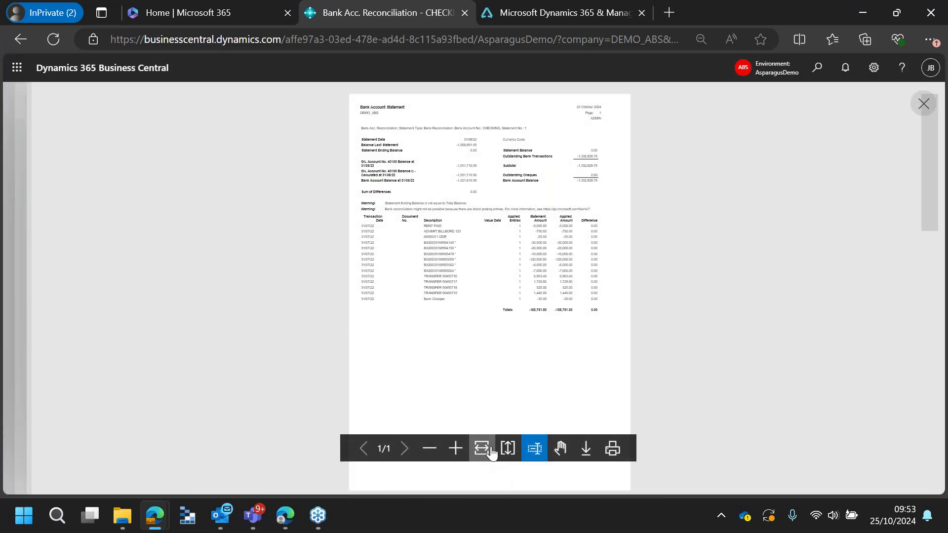
{"action": "scroll", "coordinate": [521, 417], "scroll_direction": "down", "scroll_amount": 5}
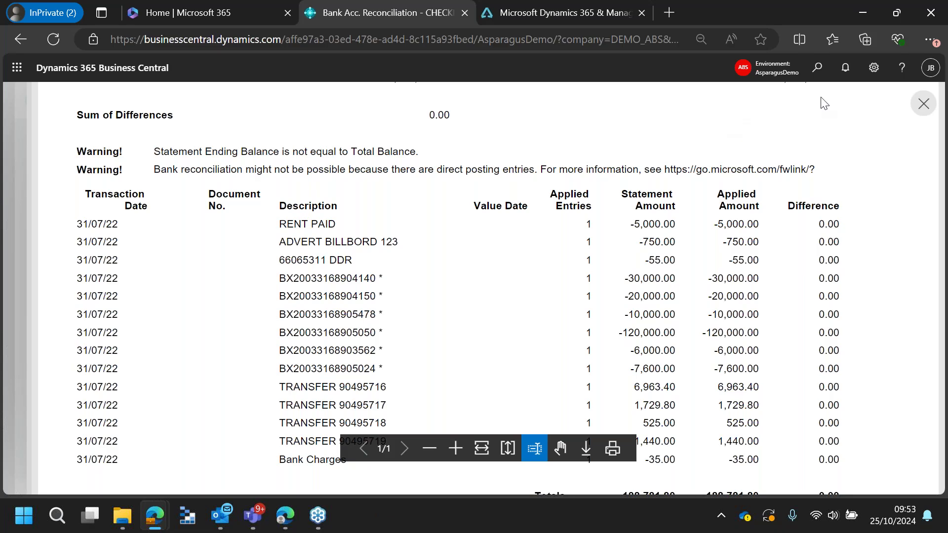
{"action": "left_click", "coordinate": [923, 103]}
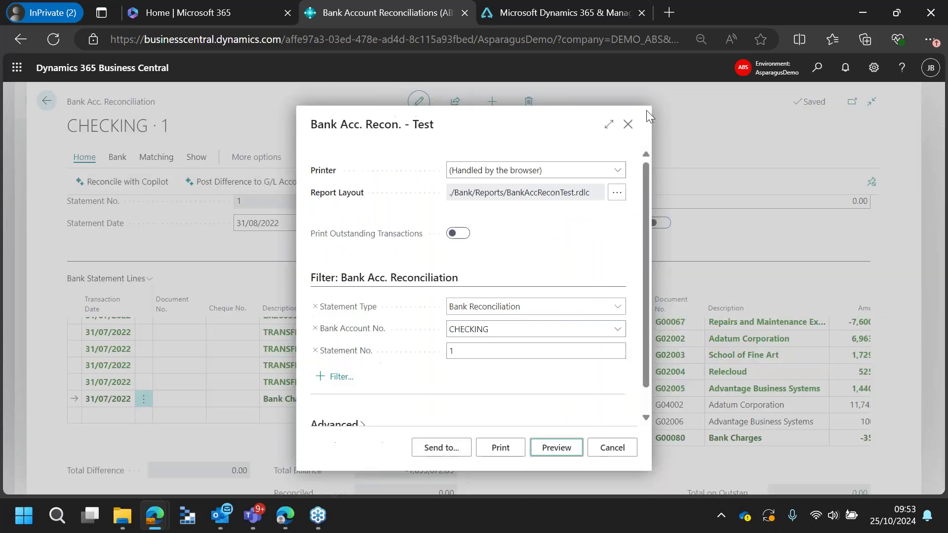
{"action": "left_click", "coordinate": [629, 123]}
{"action": "key", "text": "Escape"}
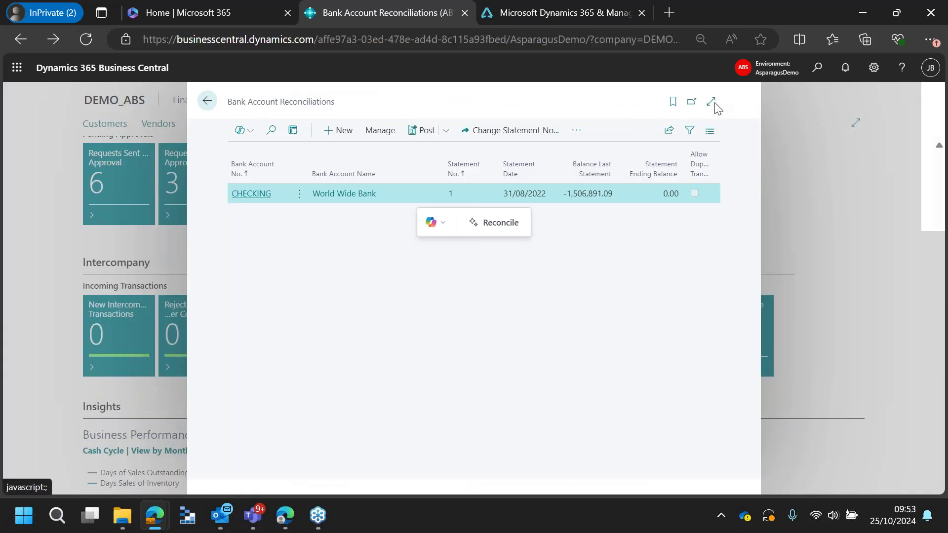
{"action": "left_click", "coordinate": [715, 103]}
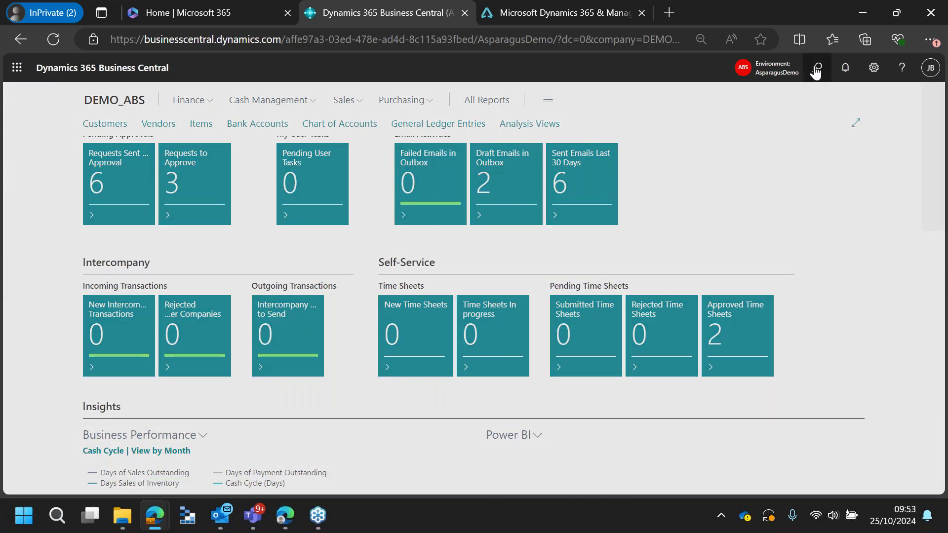
Open the iPad fixed asset card from the Fixed Assets list and examine the ledger entries behind its book value.
{"action": "left_click", "coordinate": [816, 69]}
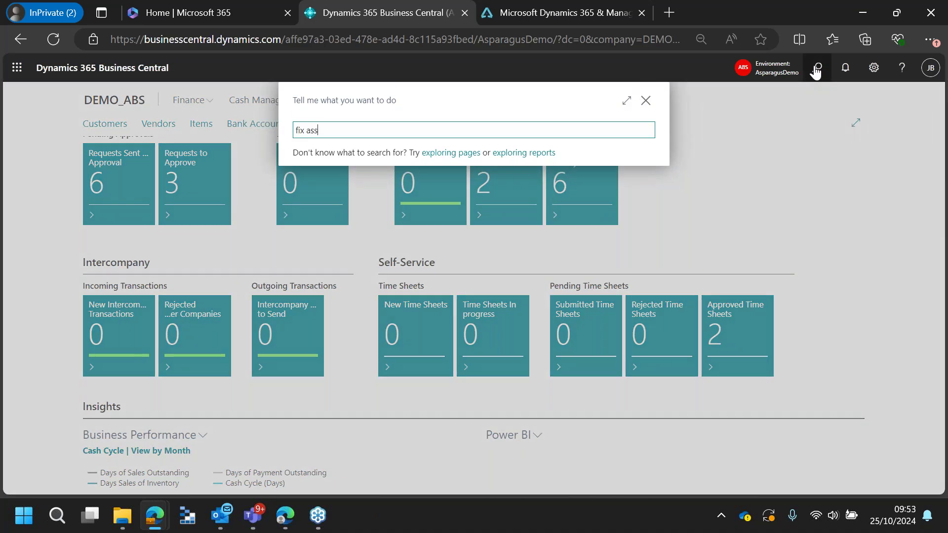
{"action": "left_click", "coordinate": [344, 183]}
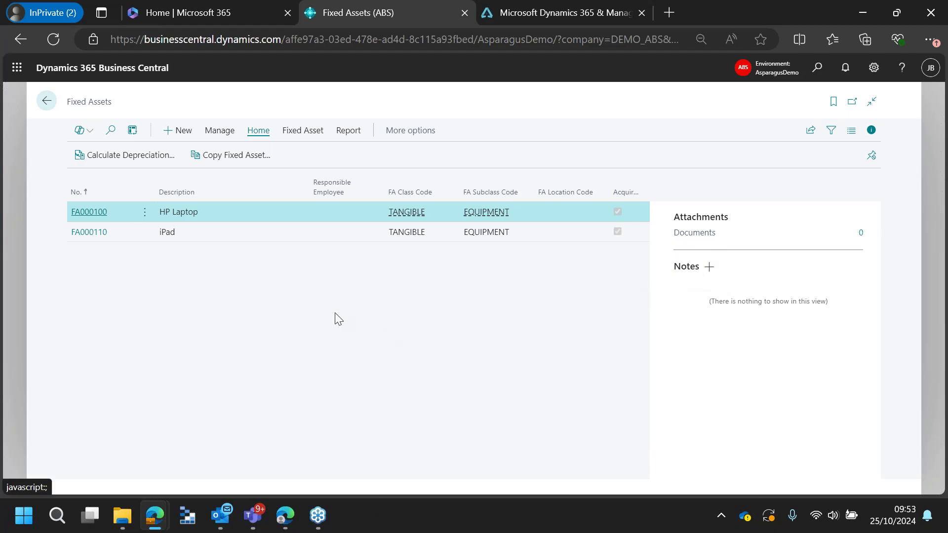
{"action": "left_click", "coordinate": [89, 234]}
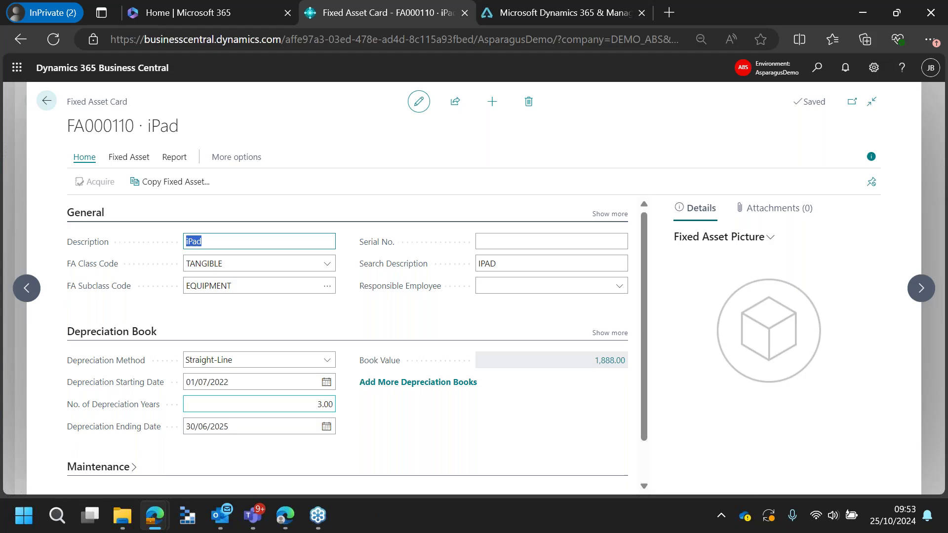
{"action": "left_click", "coordinate": [610, 369]}
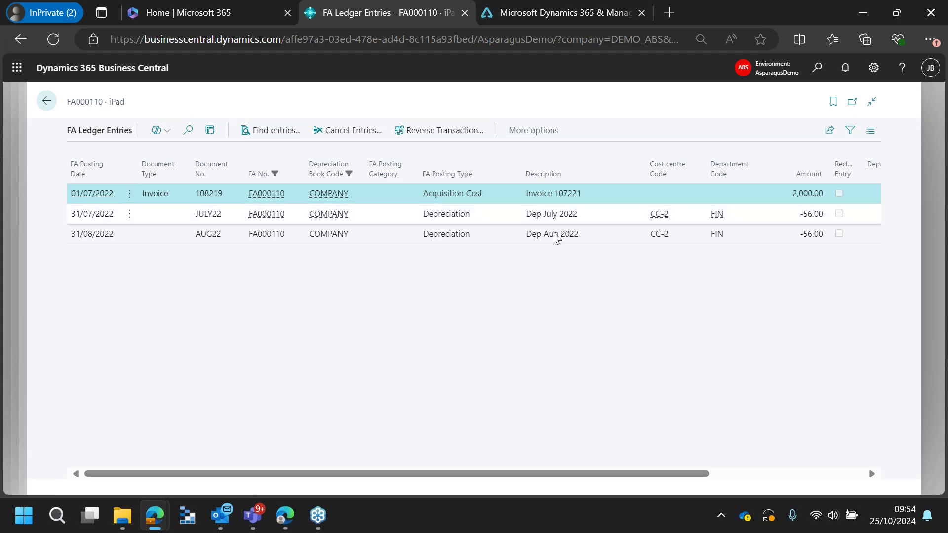
{"action": "left_click", "coordinate": [47, 101]}
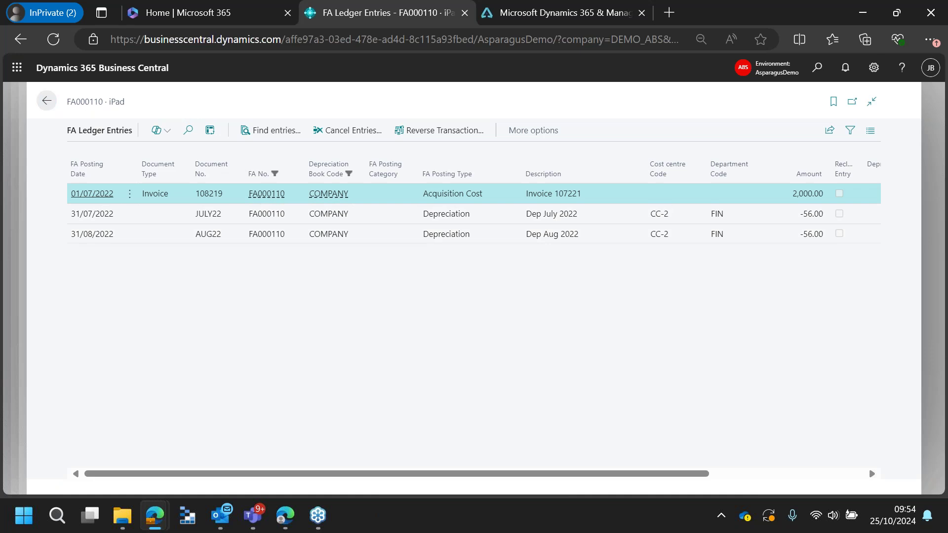
Calculate depreciation for fixed asset FA000110 in book COMPANY with posting date 30/09/2022 and document number SEPT22.
{"action": "left_click", "coordinate": [817, 68]}
{"action": "type", "text": "cal dep"}
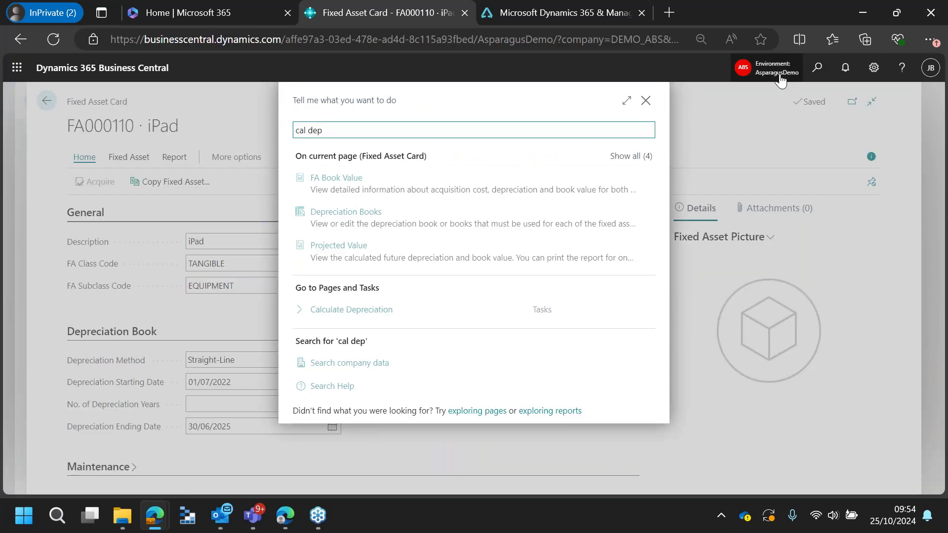
{"action": "left_click", "coordinate": [351, 317]}
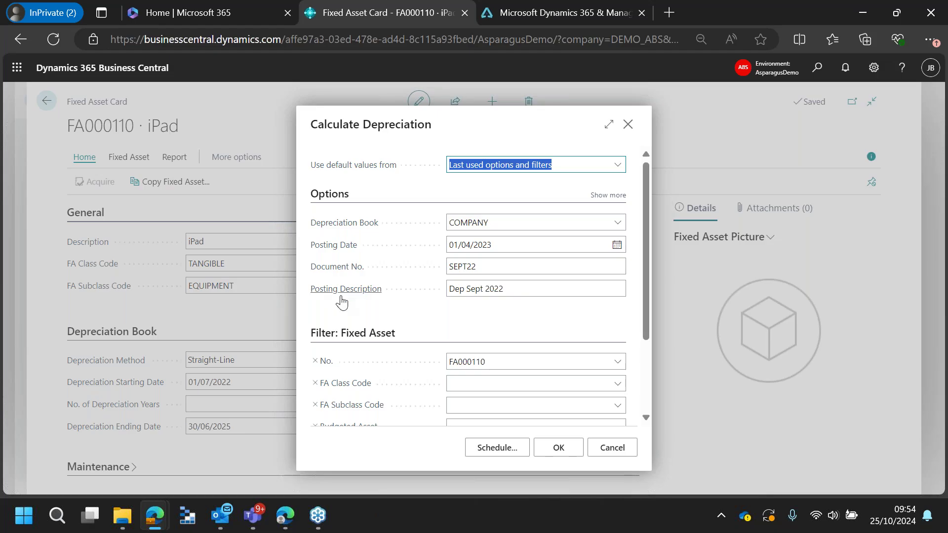
{"action": "mouse_move", "coordinate": [341, 298]}
{"action": "left_click", "coordinate": [492, 247]}
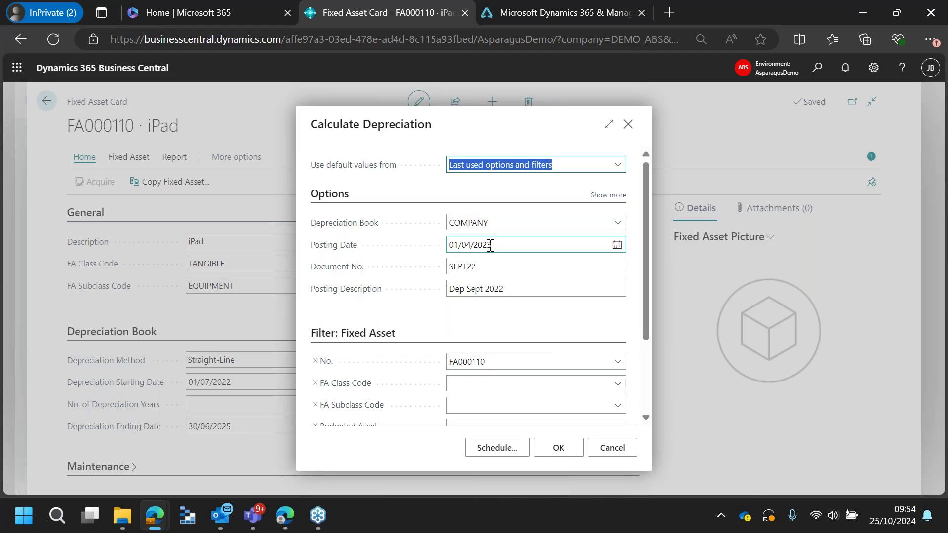
{"action": "type", "text": "3009"}
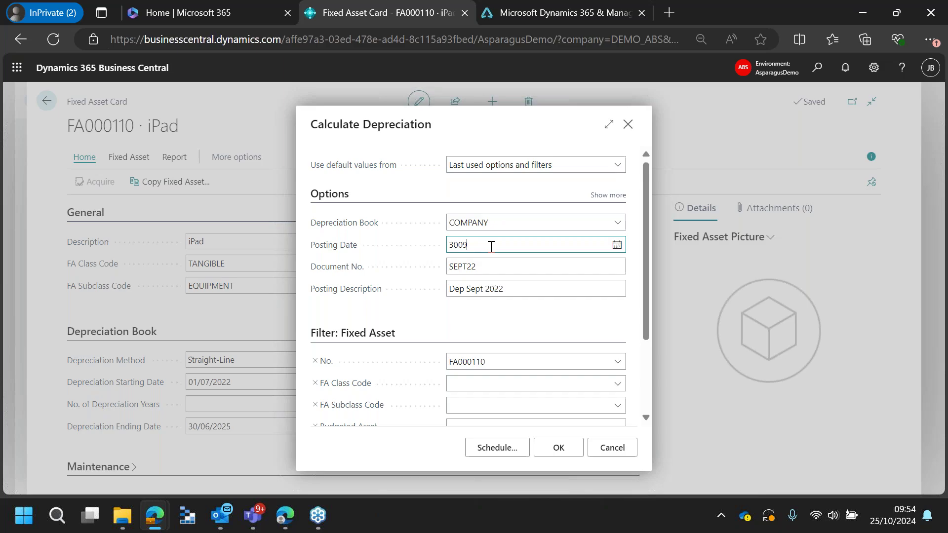
{"action": "type", "text": "22"}
{"action": "left_click", "coordinate": [493, 265]}
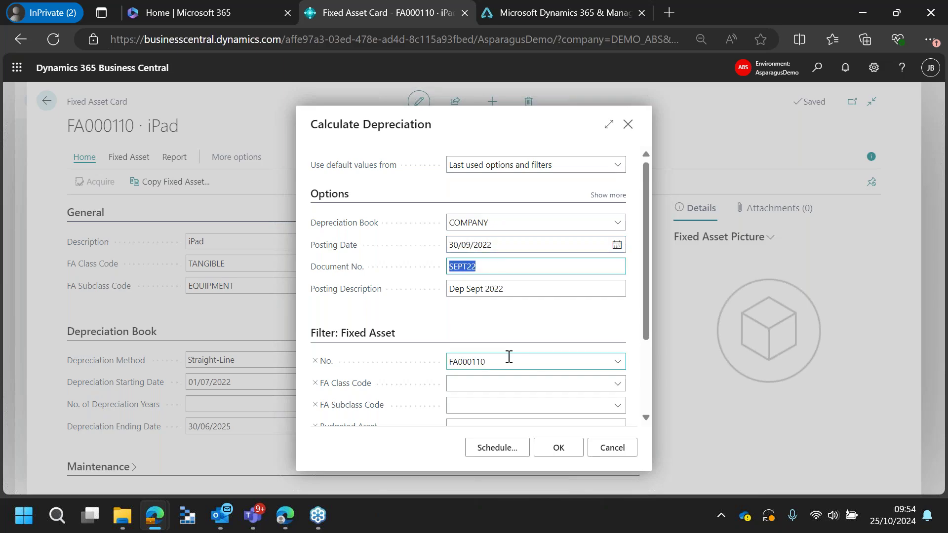
{"action": "left_click", "coordinate": [495, 364]}
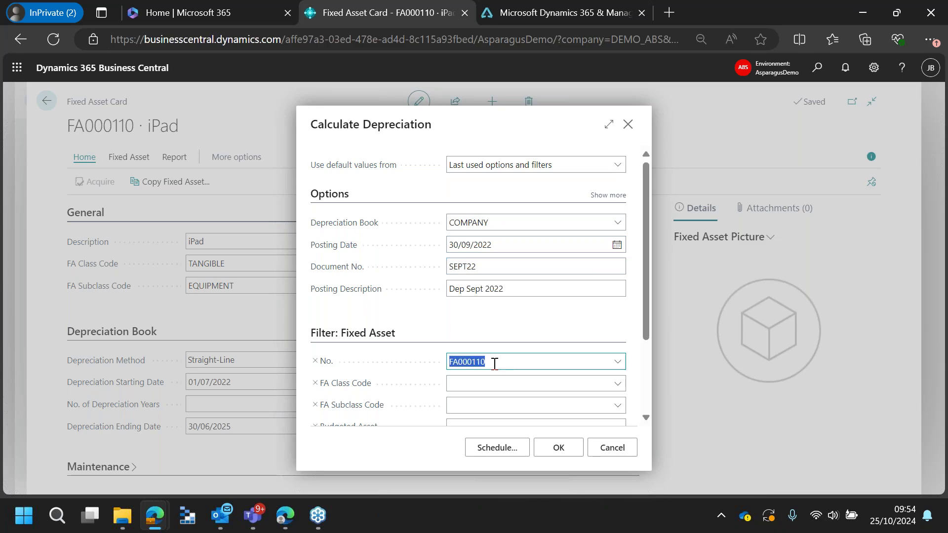
{"action": "left_click", "coordinate": [558, 448]}
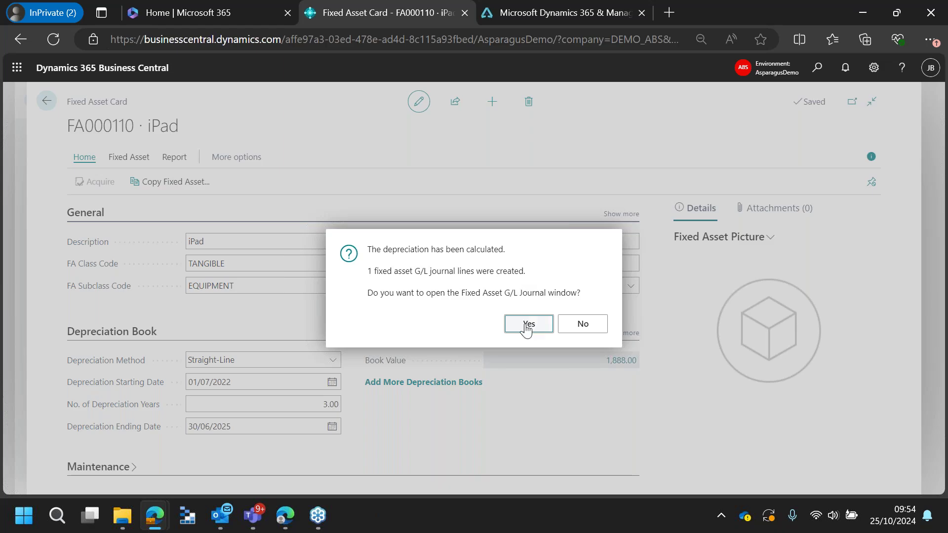
Open the Fixed Asset G/L Journal, review the depreciation lines at full width, and post them.
{"action": "left_click", "coordinate": [527, 326]}
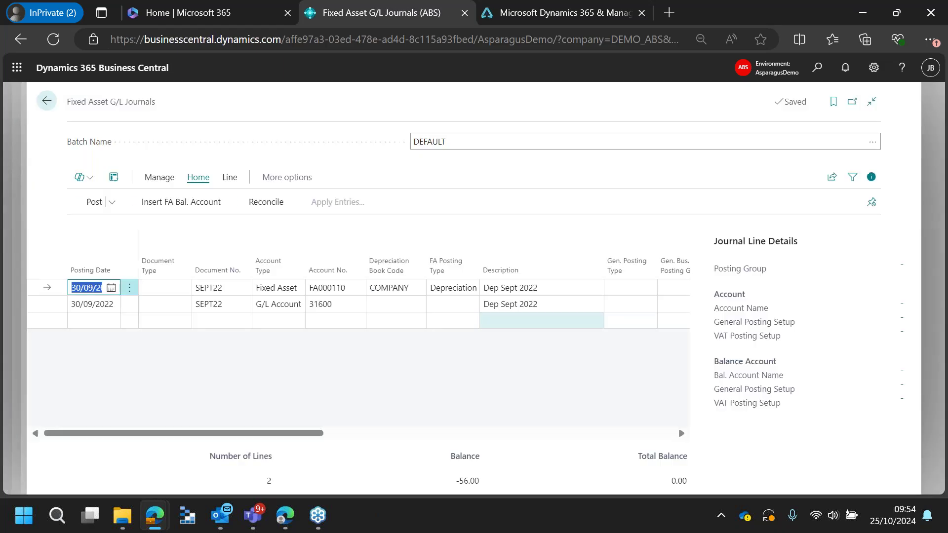
{"action": "left_click", "coordinate": [872, 177]}
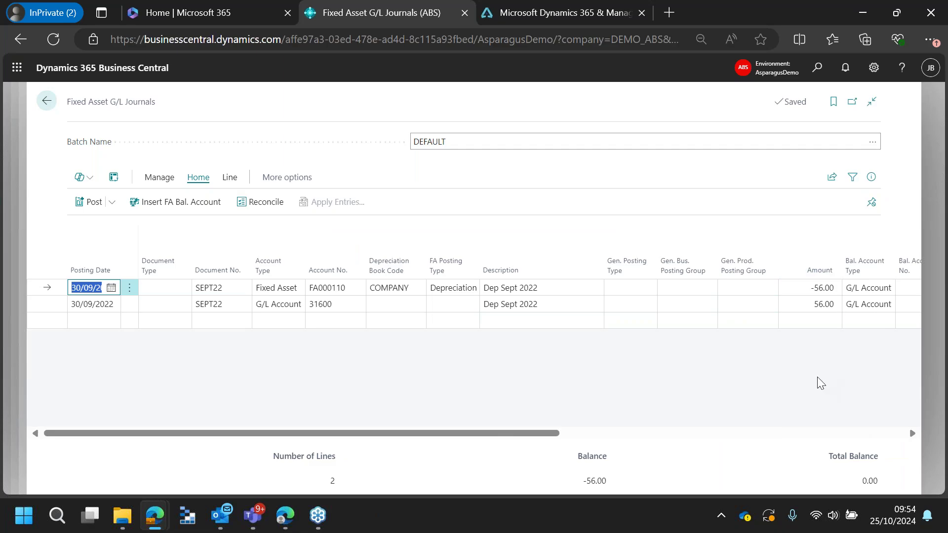
{"action": "left_click", "coordinate": [93, 202]}
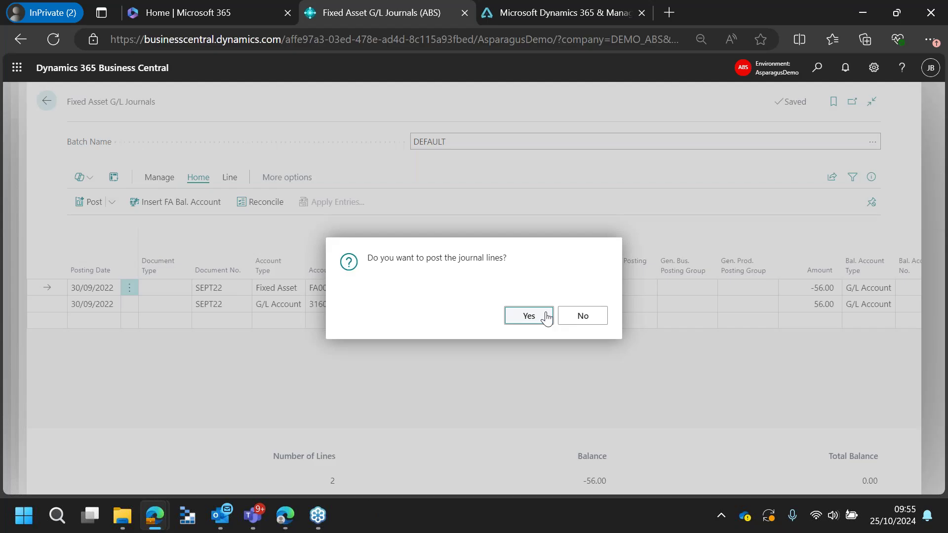
{"action": "left_click", "coordinate": [547, 317]}
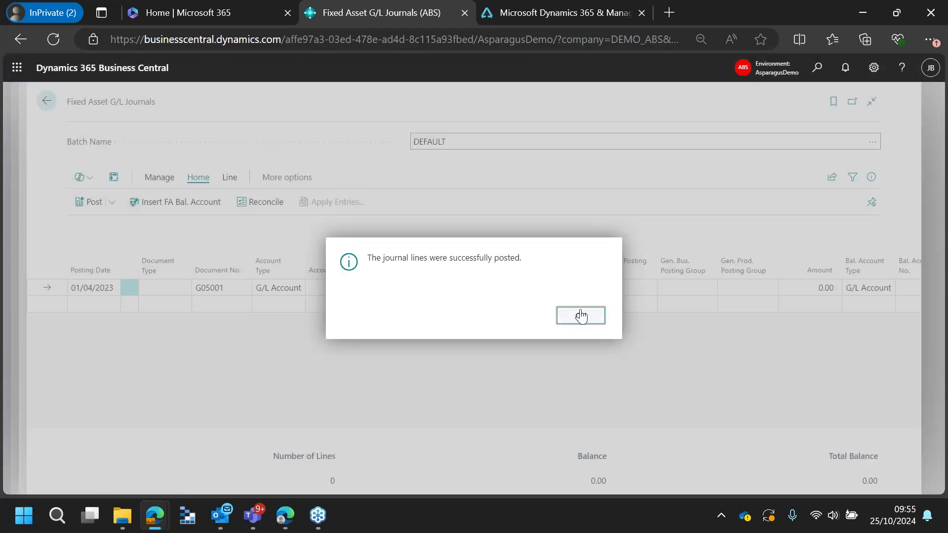
{"action": "left_click", "coordinate": [581, 316]}
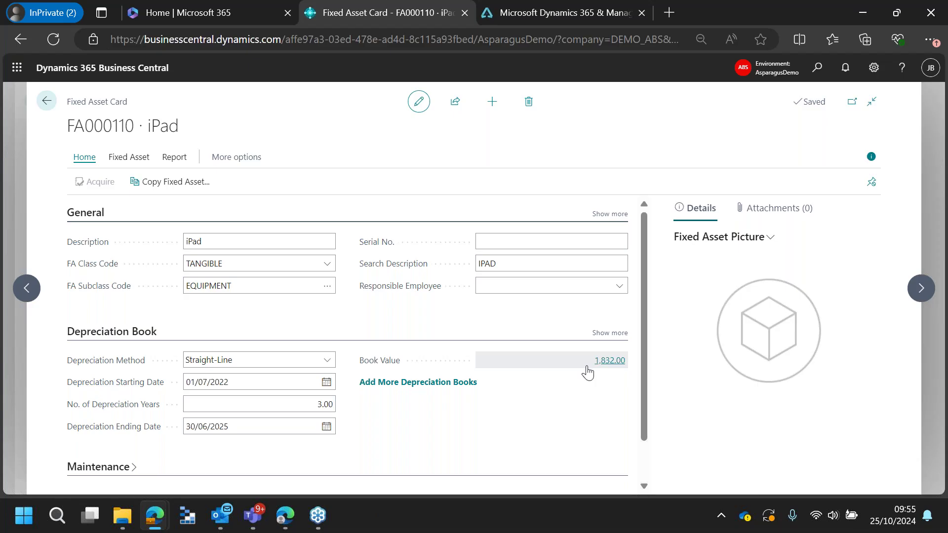
Examine the September depreciation entry in the iPad's book value ledger entries, and return to the home page.
{"action": "left_click", "coordinate": [608, 362]}
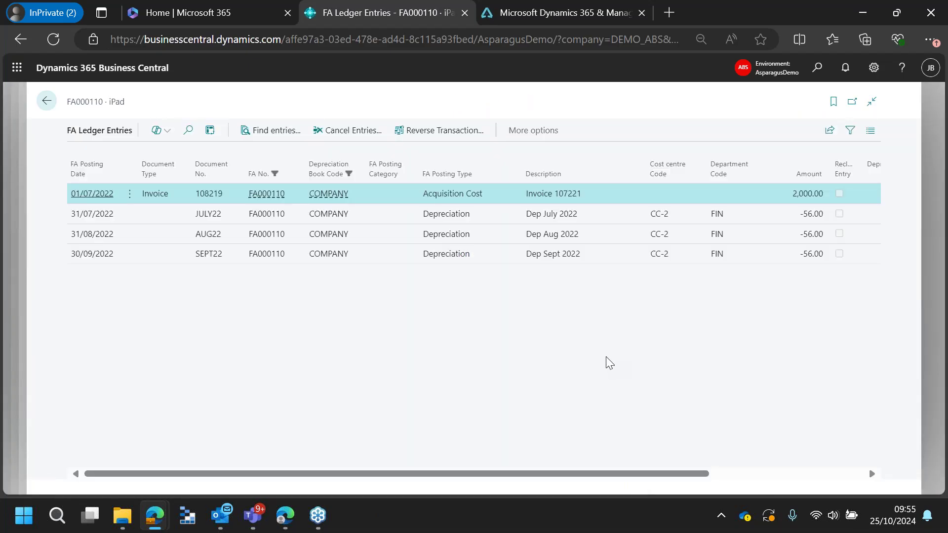
{"action": "left_click", "coordinate": [622, 261]}
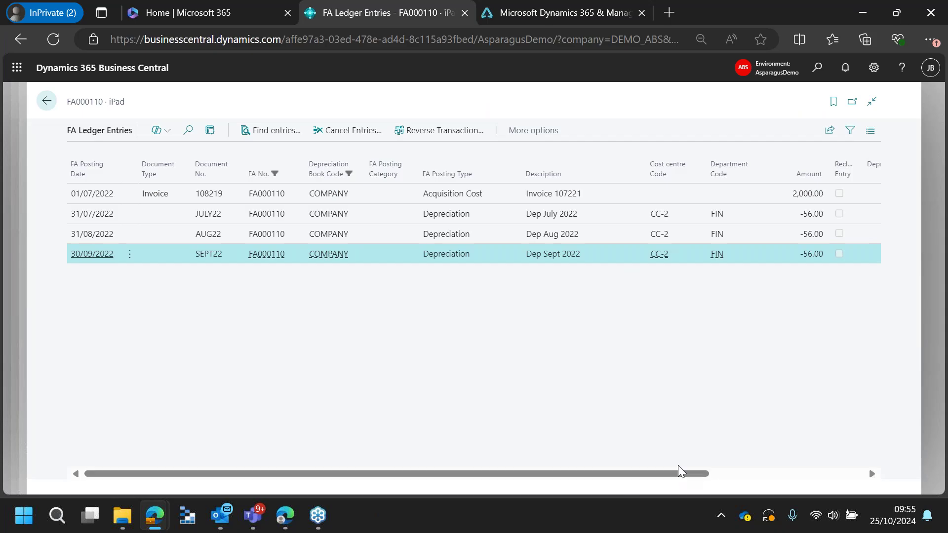
{"action": "left_click", "coordinate": [46, 100]}
{"action": "key", "text": "Escape"}
{"action": "key", "text": "Escape"}
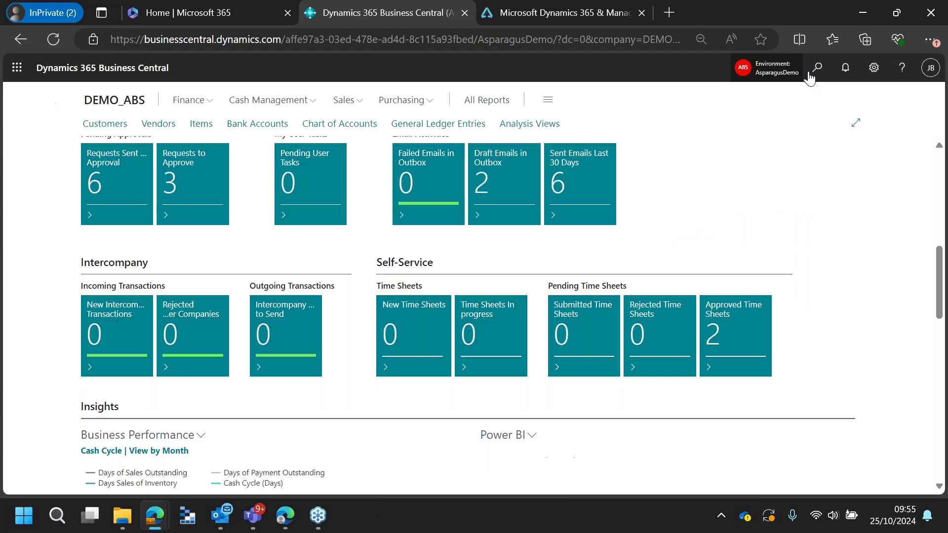
Open the Fixed Asset Book Value 01 report and set its period from 01/01/2022 to 31/12/2022.
{"action": "key", "text": "alt+q"}
{"action": "type", "text": "book val"}
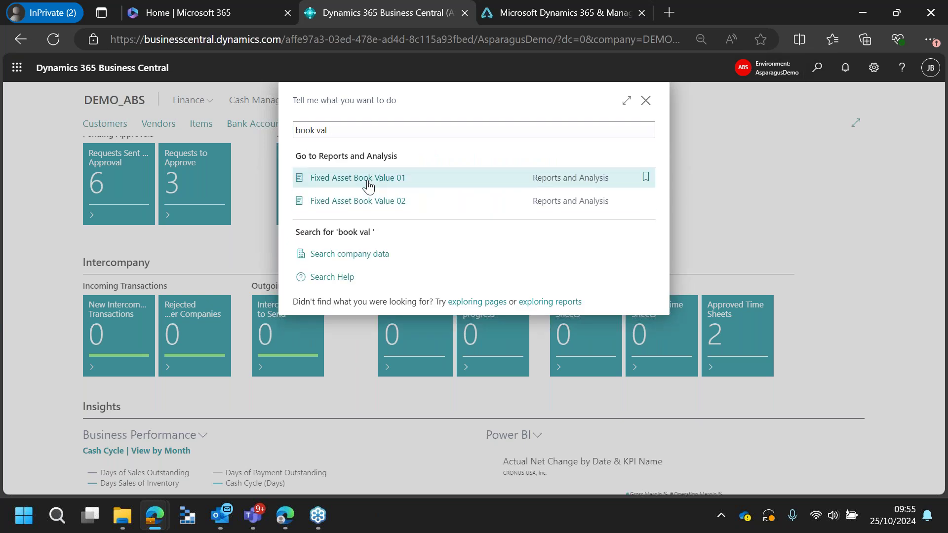
{"action": "left_click", "coordinate": [365, 182]}
{"action": "left_click", "coordinate": [502, 270]}
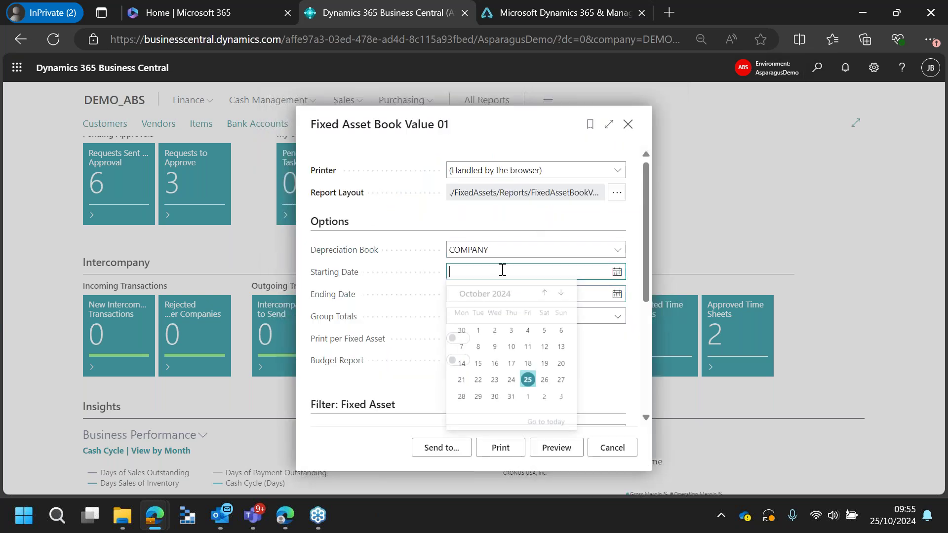
{"action": "type", "text": "01"}
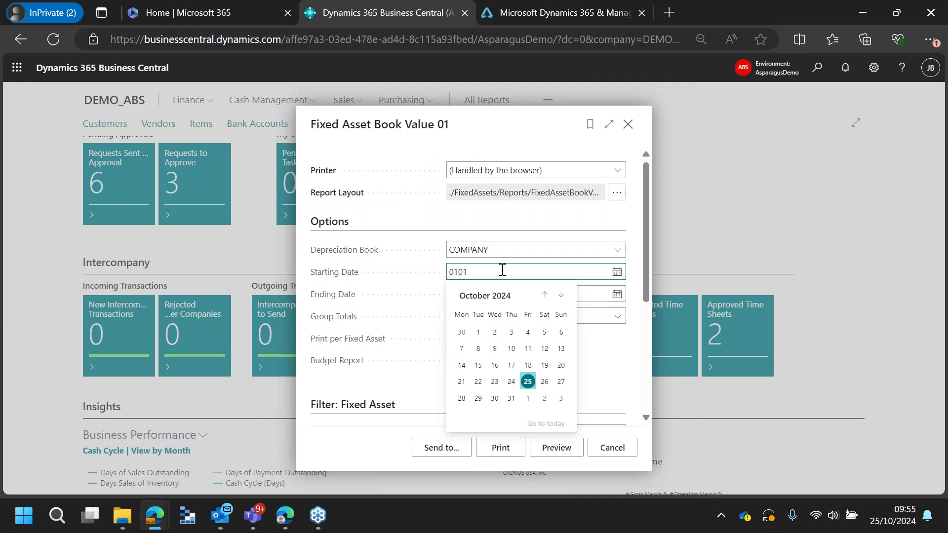
{"action": "type", "text": "/01/2022"}
{"action": "key", "text": "Tab"}
{"action": "type", "text": "311222"}
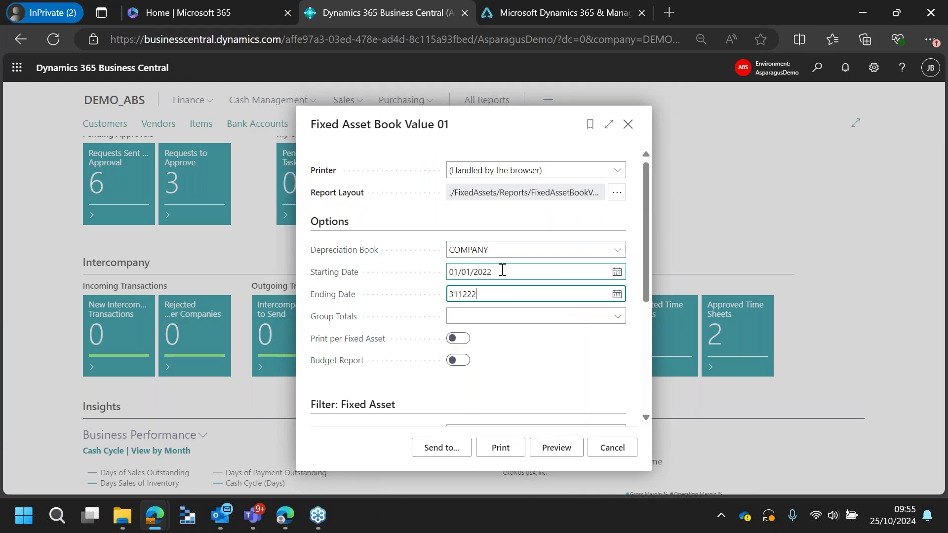
{"action": "key", "text": "Tab"}
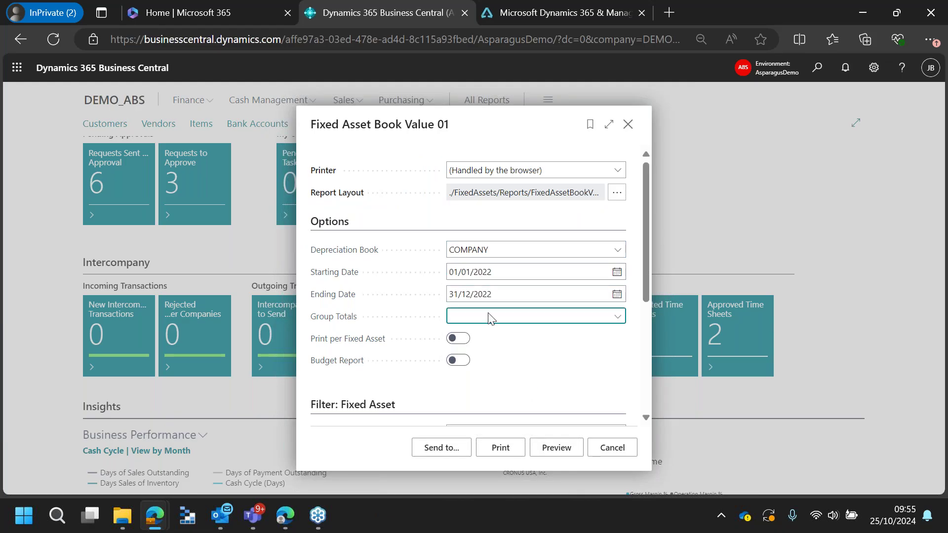
Group the report totals by FA Subclass Code, enable printing per fixed asset, and preview the report before closing it.
{"action": "left_click", "coordinate": [505, 319]}
{"action": "left_click", "coordinate": [507, 373]}
{"action": "left_click", "coordinate": [458, 338]}
{"action": "left_click", "coordinate": [555, 447]}
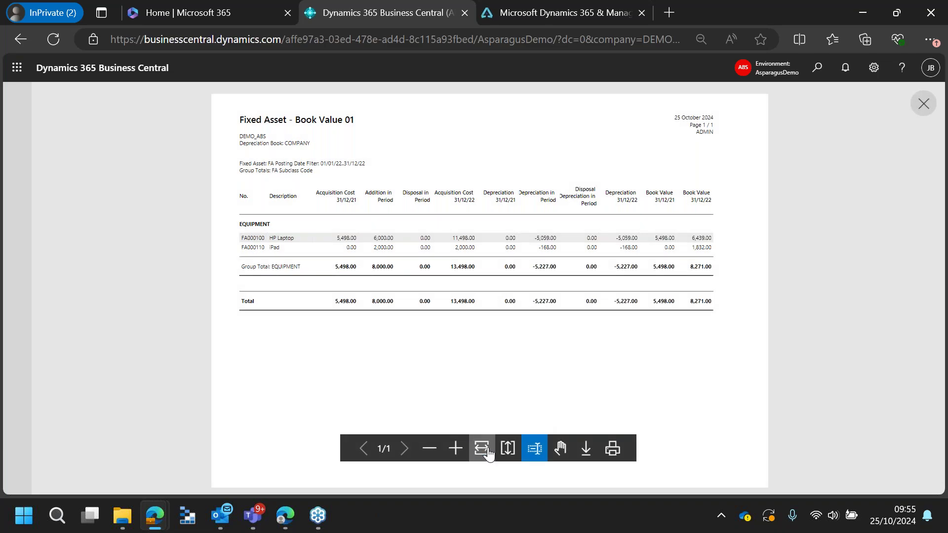
{"action": "left_click", "coordinate": [487, 452]}
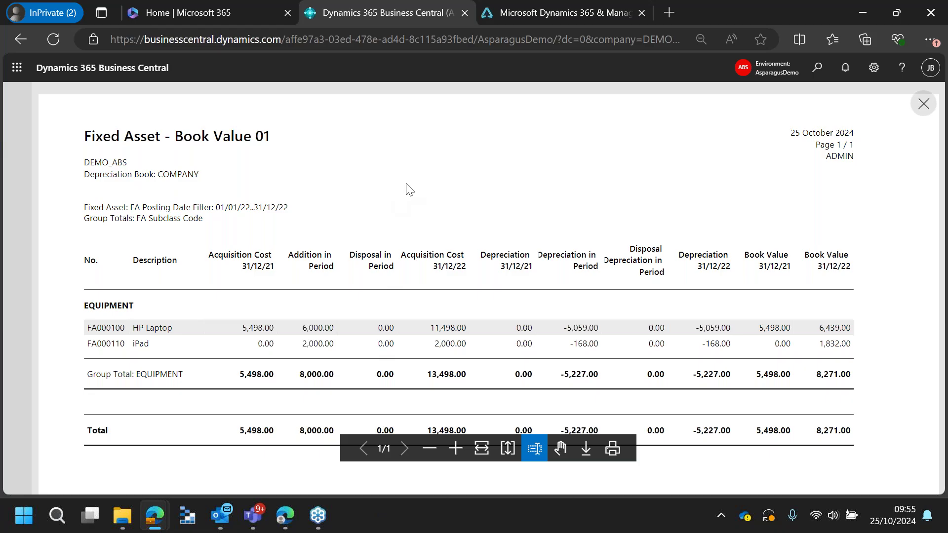
{"action": "left_click", "coordinate": [922, 105]}
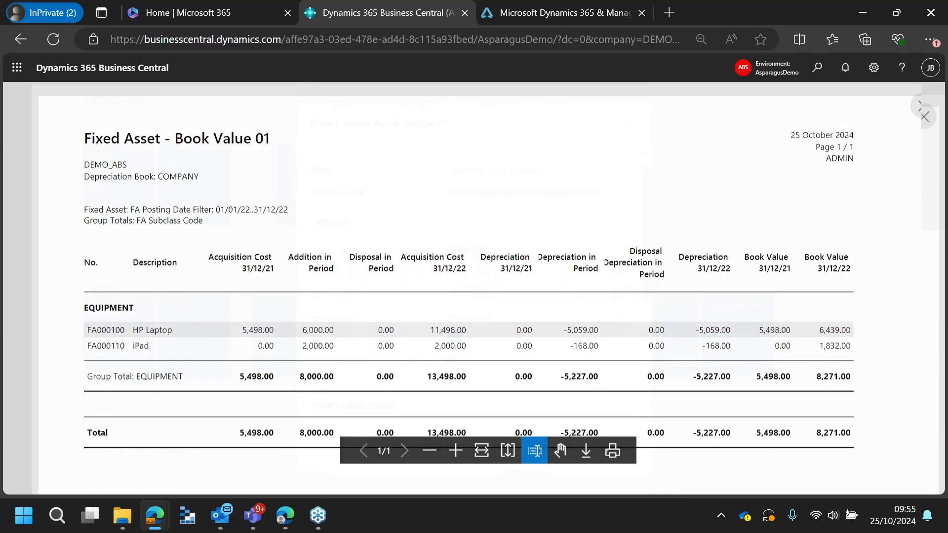
{"action": "left_click", "coordinate": [627, 124]}
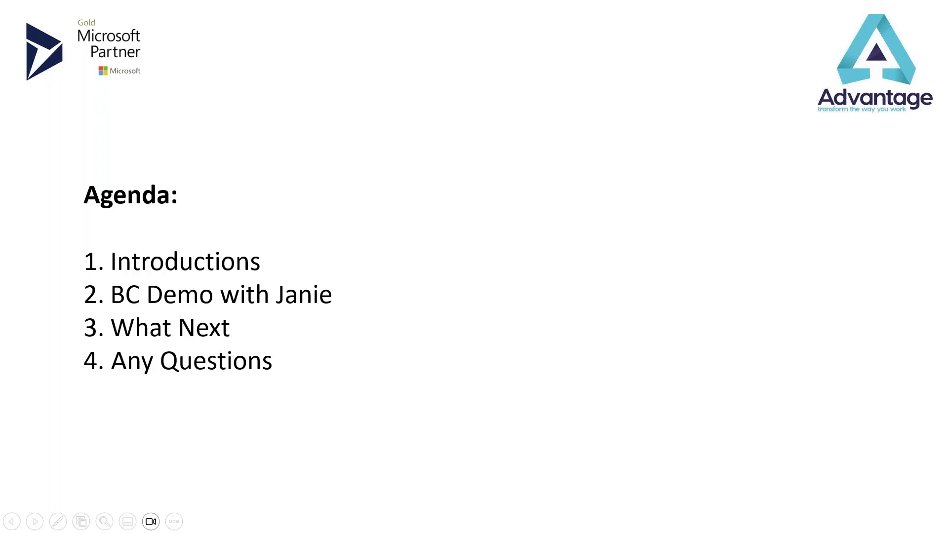
{"action": "key", "text": "Right"}
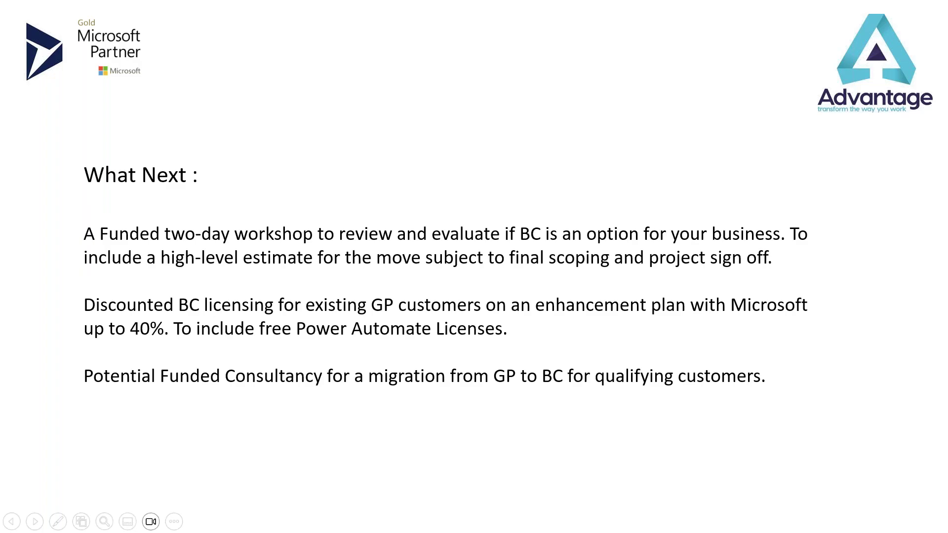